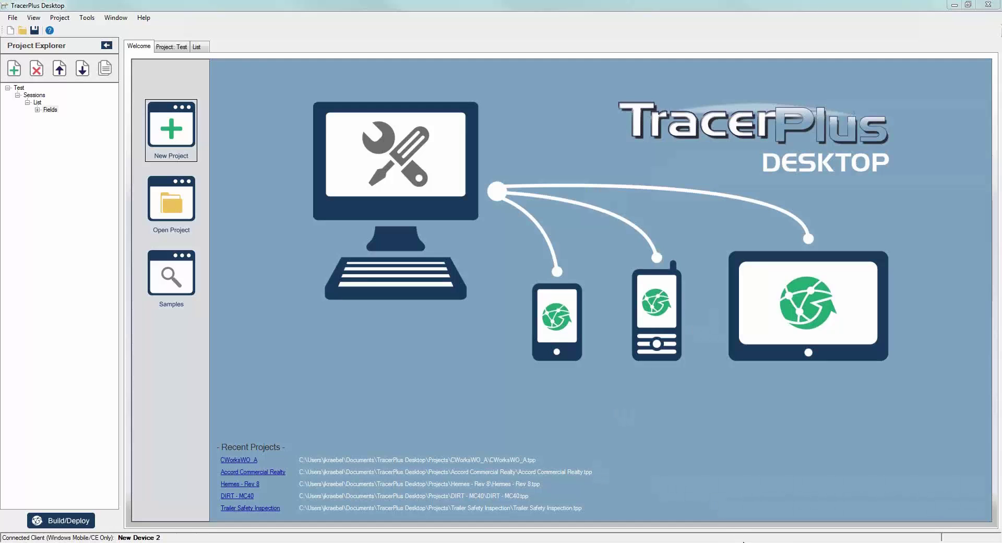
# Step: Start a new project, saving the changes to the Test project that is currently open
pyautogui.moveTo(741, 542)
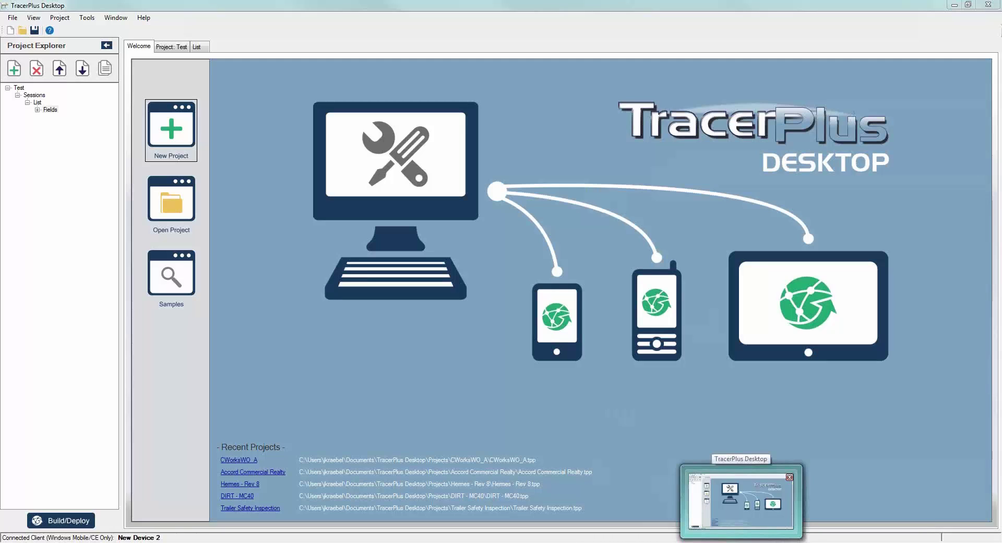
pyautogui.click(741, 501)
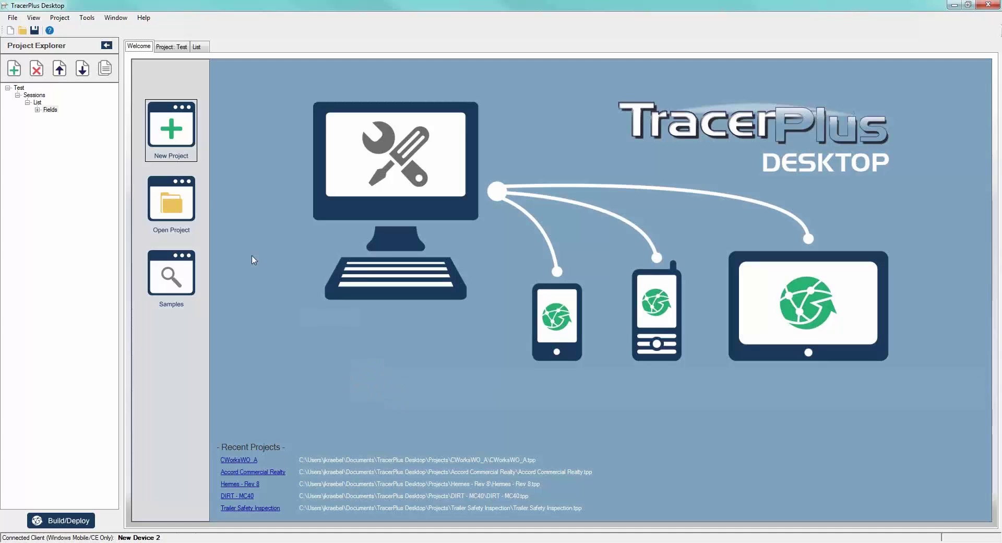
pyautogui.click(72, 190)
pyautogui.click(168, 151)
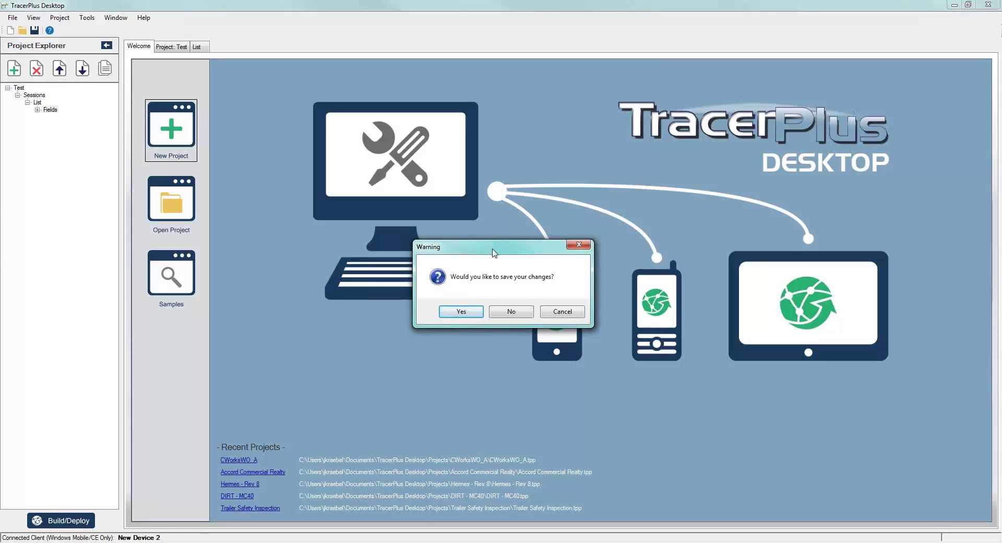
pyautogui.moveTo(492, 253); pyautogui.dragTo(506, 163)
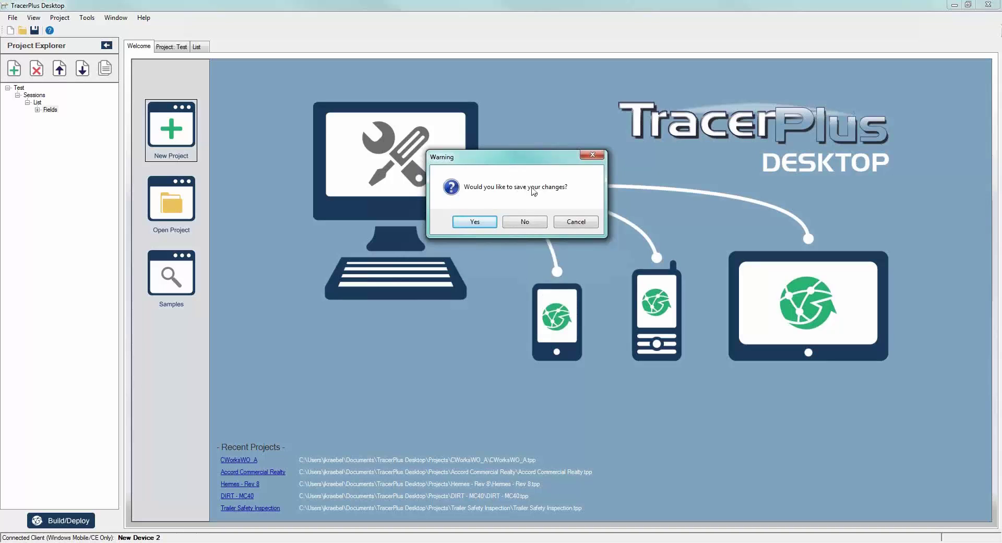
pyautogui.moveTo(530, 161); pyautogui.dragTo(557, 159)
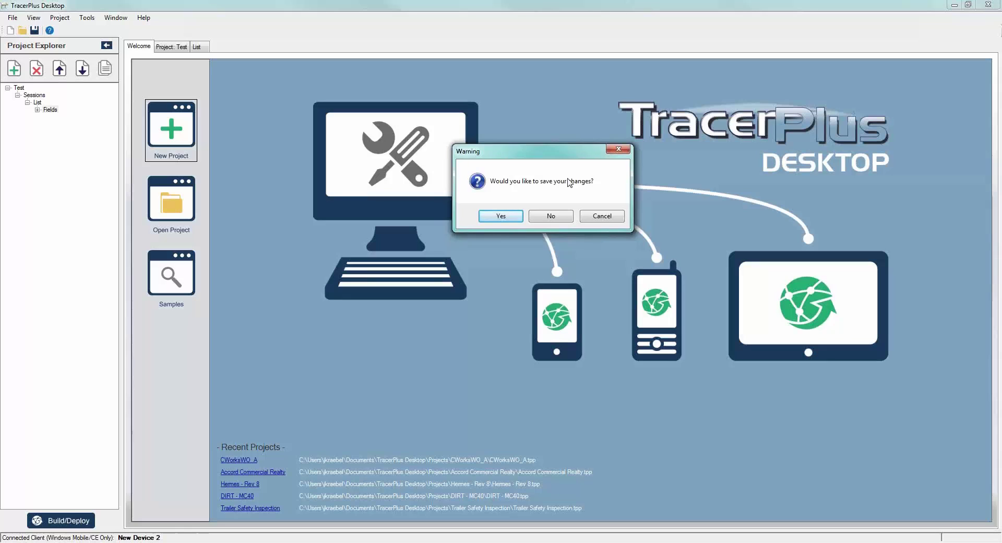
pyautogui.click(504, 216)
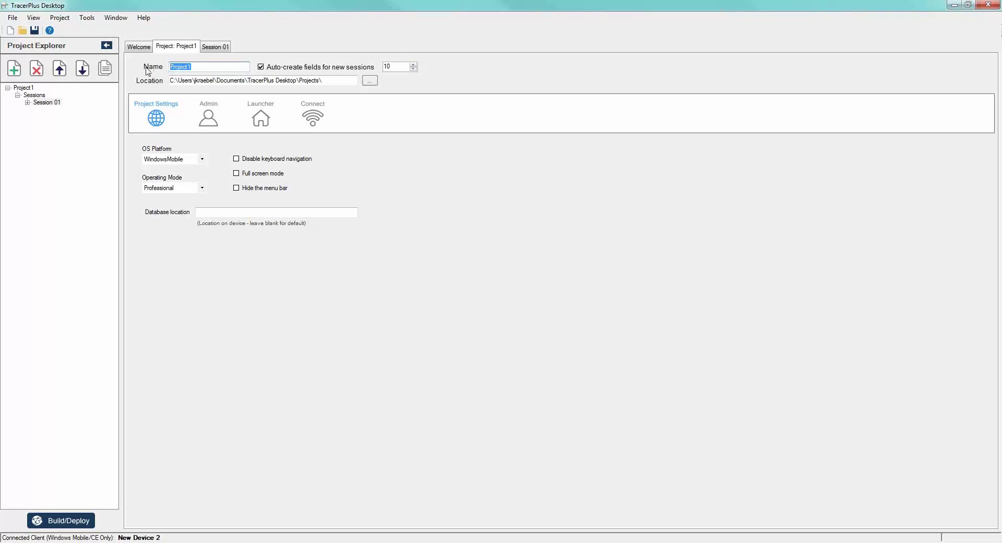
# Step: Name the new project Employee Scans
pyautogui.write('E')
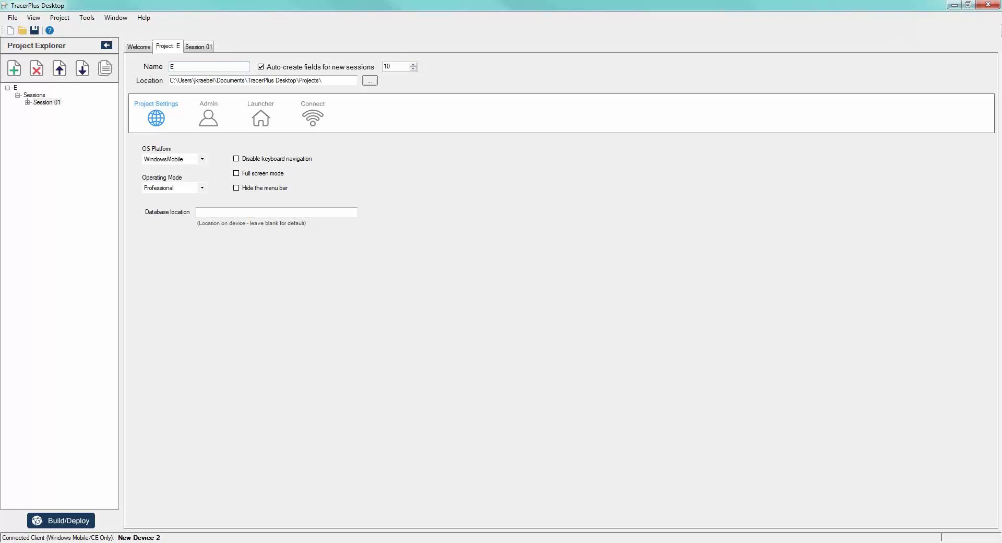
pyautogui.write('mployee')
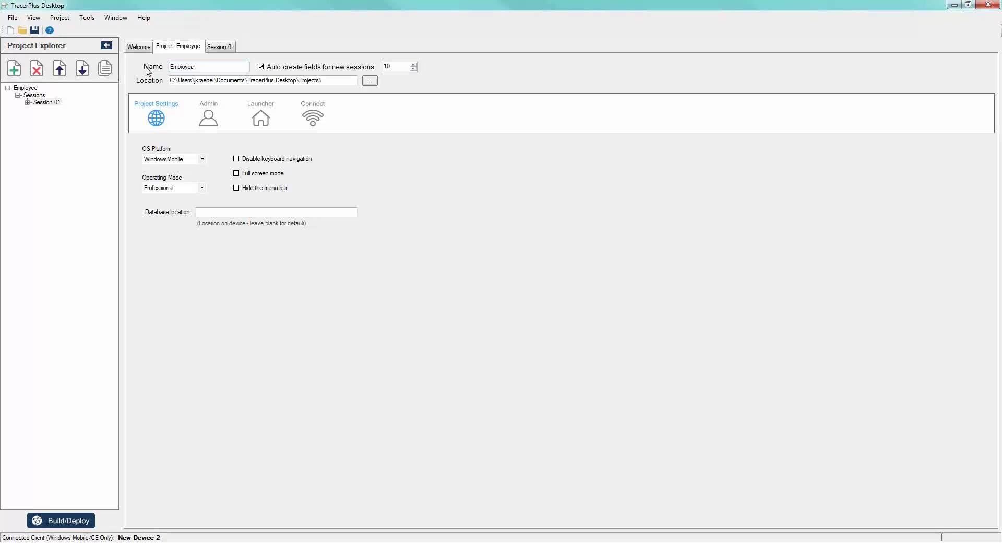
pyautogui.write(' Scans')
pyautogui.press('Tab')
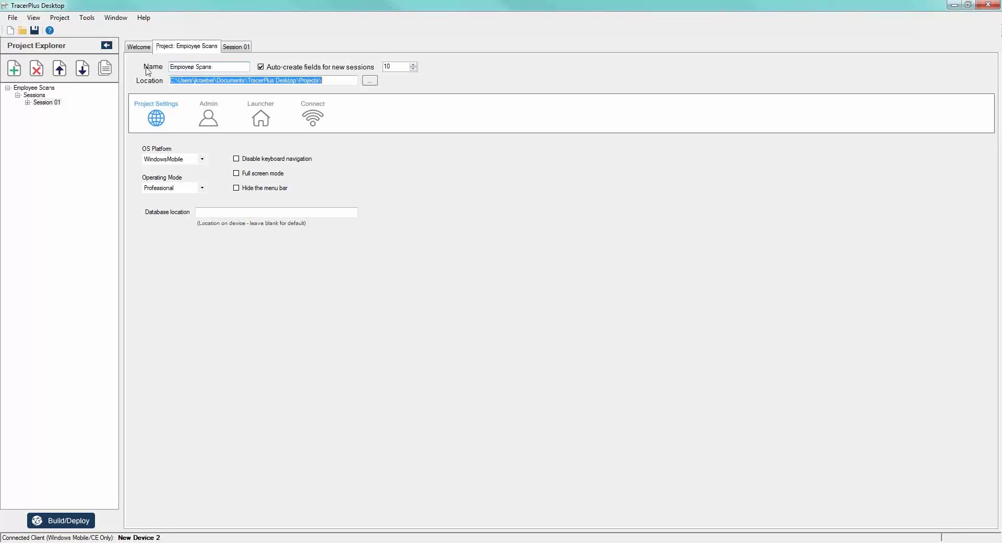
# Step: Examine the available OS platforms and the project's Admin, Launcher and Connect settings
pyautogui.click(203, 159)
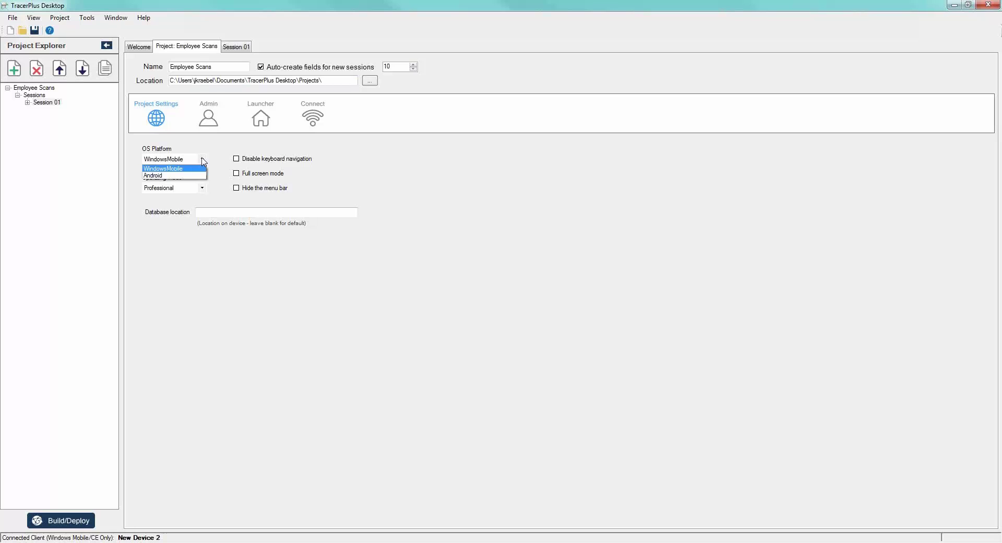
pyautogui.click(203, 159)
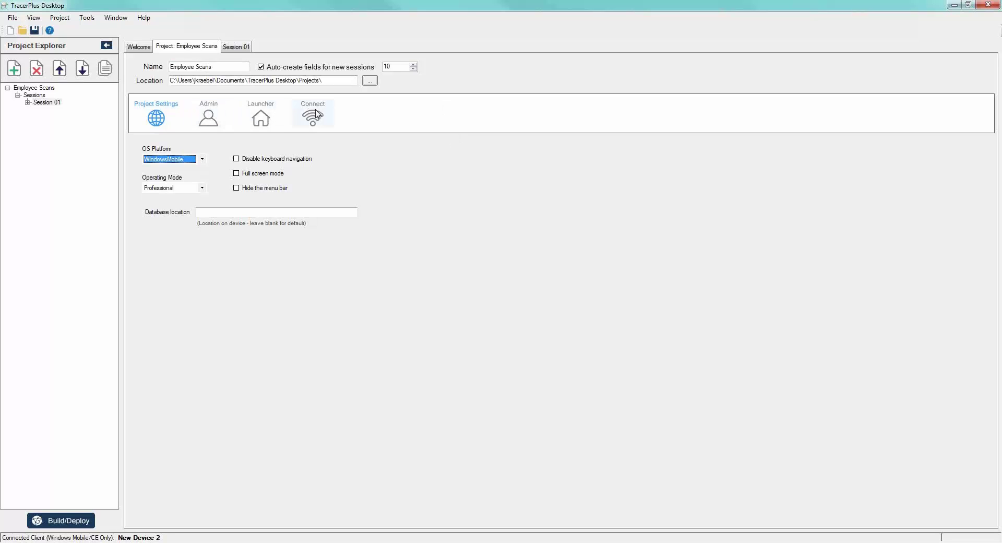
pyautogui.click(209, 115)
pyautogui.click(263, 117)
pyautogui.click(306, 117)
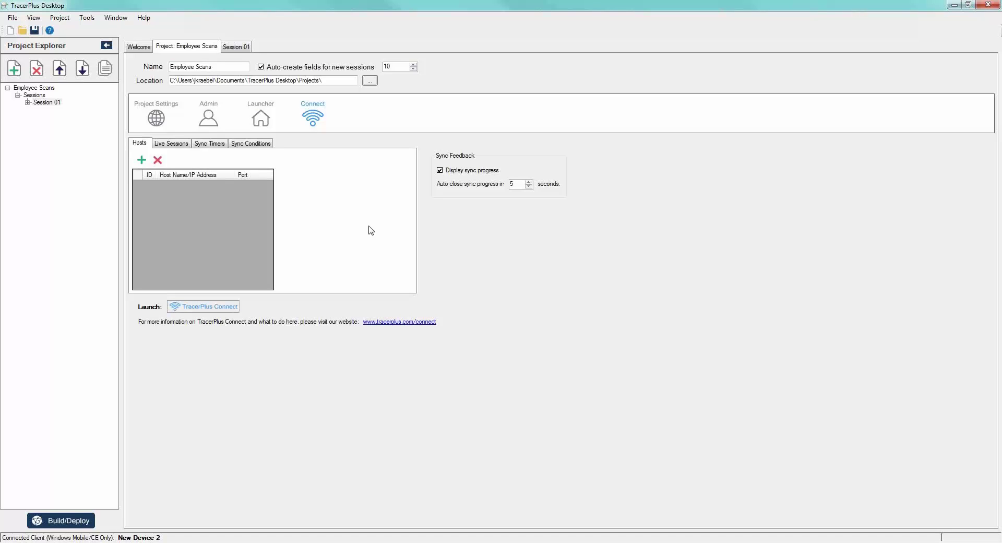
# Step: Open the project's first session, look over its default fields and rename the session Check IN
pyautogui.click(235, 49)
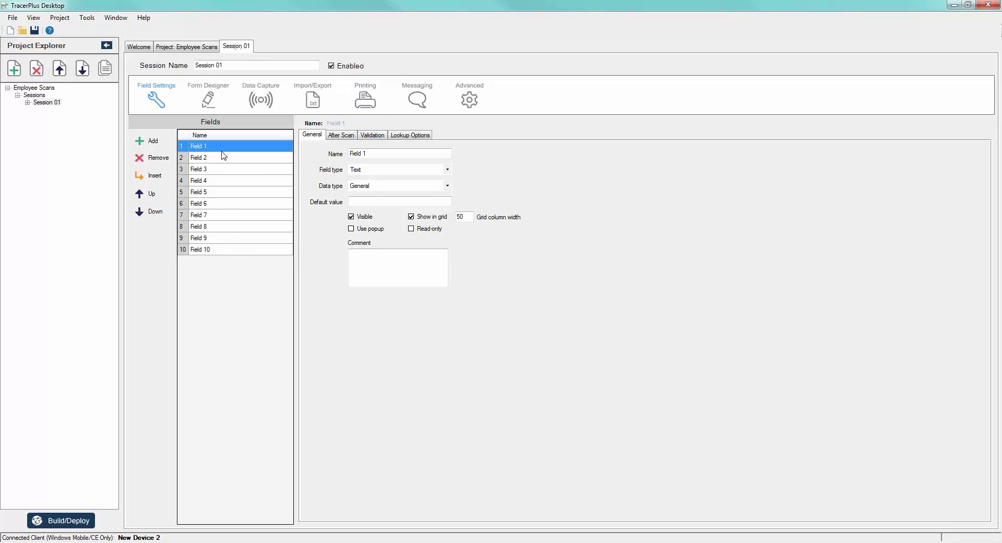
pyautogui.click(251, 172)
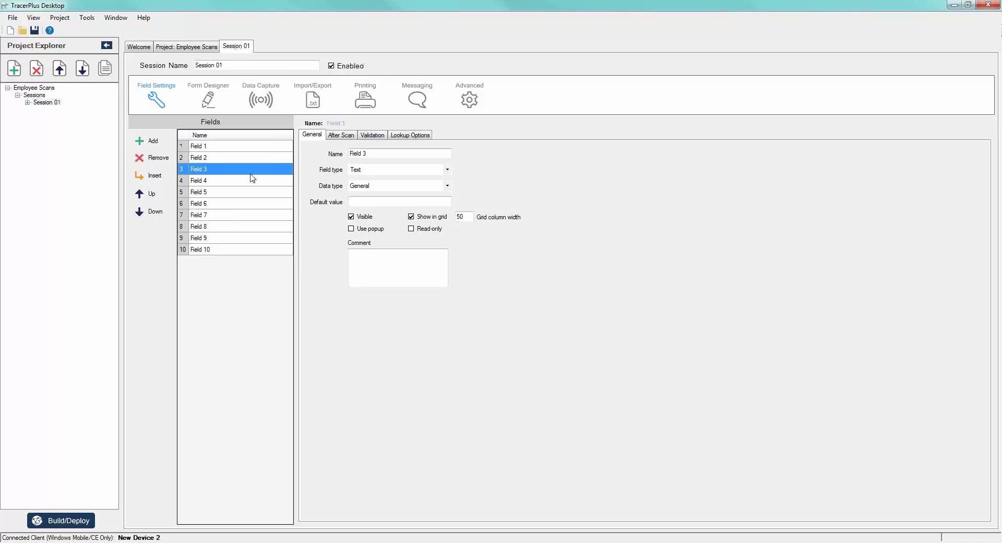
pyautogui.click(40, 103)
pyautogui.write('Check IN')
# Step: Rename the first two fields of the Check IN session to Employee ID and Name
pyautogui.doubleClick(231, 145)
pyautogui.write('Emplo')
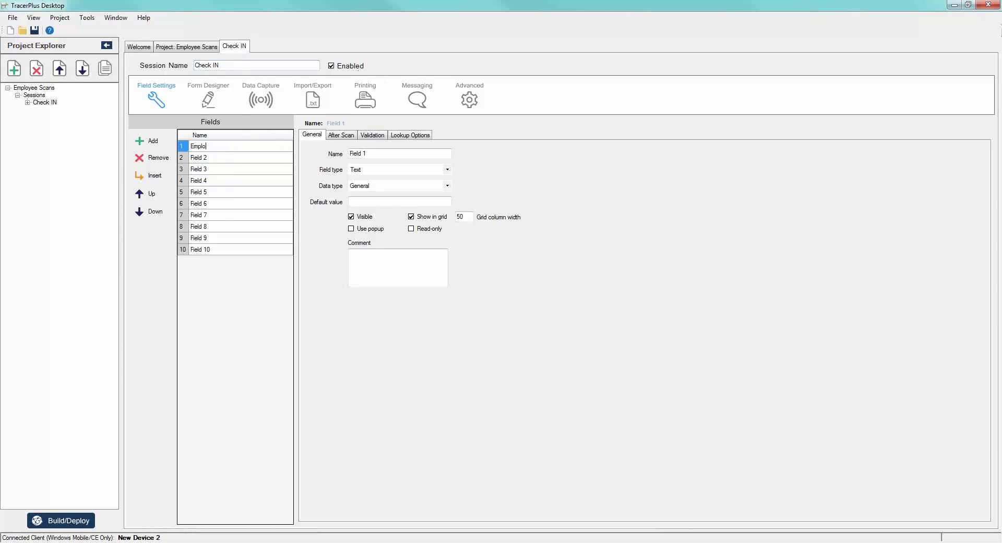
pyautogui.write('yee ID')
pyautogui.press('Return')
pyautogui.write('Name')
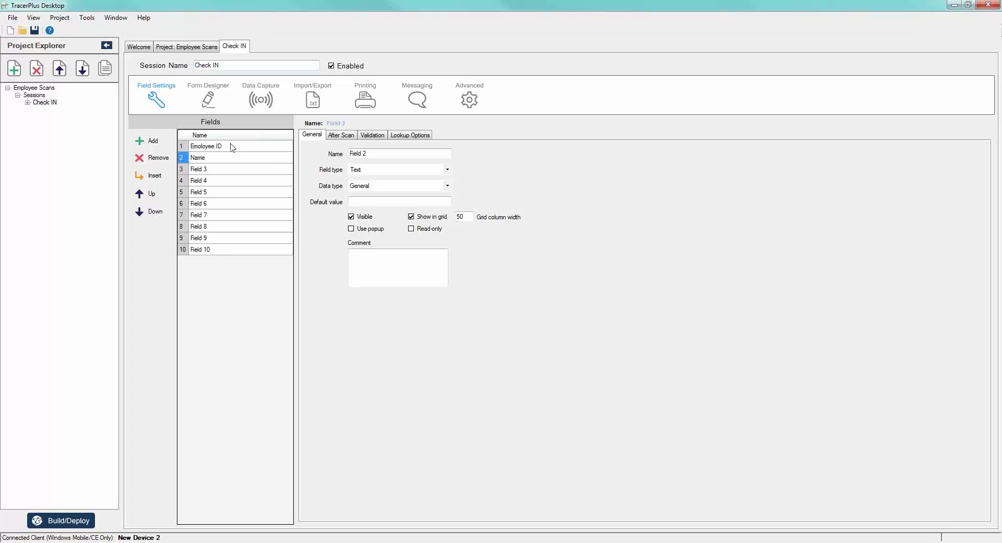
pyautogui.press('Return')
# Step: Rename fields 3 to 6 of the Check IN session to Dept, Image, Date Time and Type
pyautogui.write('Dept')
pyautogui.press('Return')
pyautogui.write('Image')
pyautogui.press('Return')
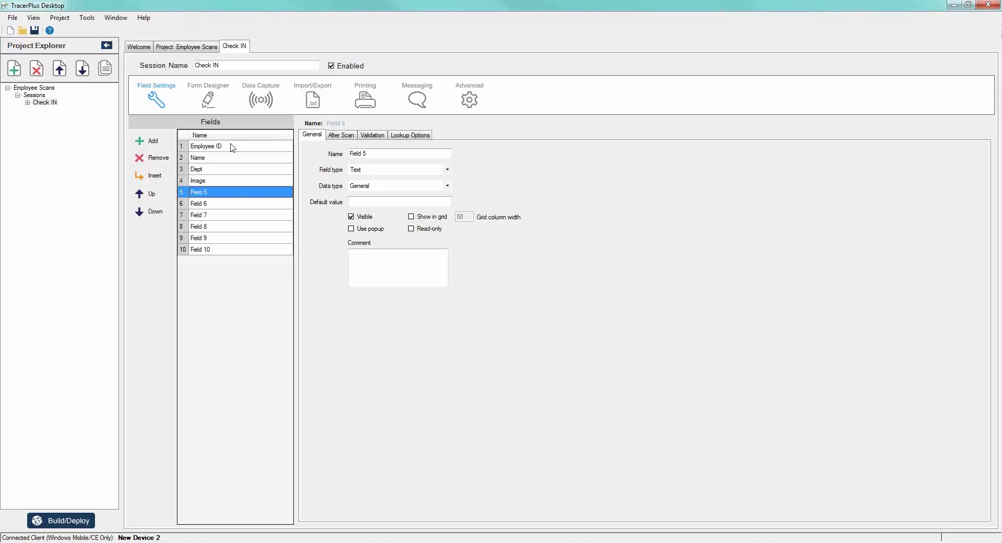
pyautogui.write('Date')
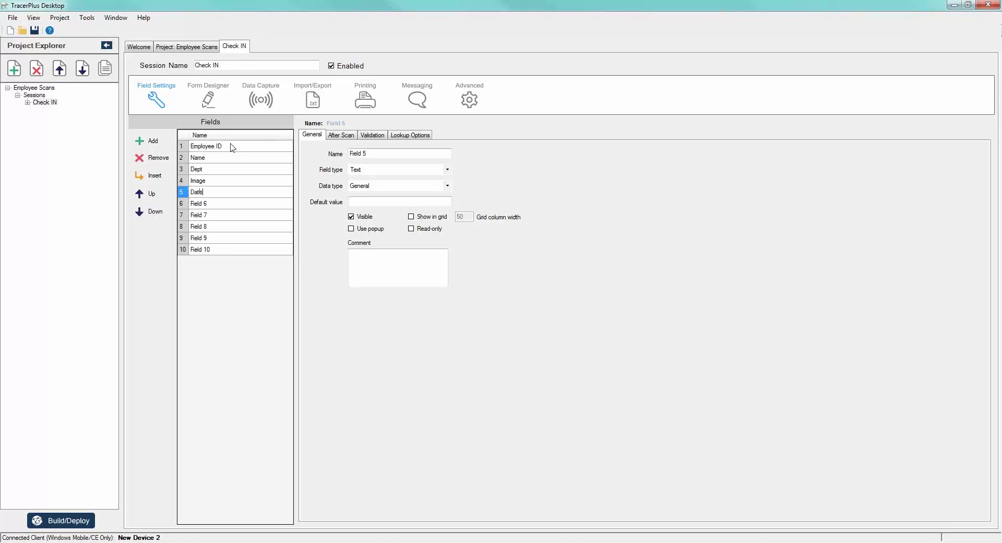
pyautogui.write(' Time')
pyautogui.press('Return')
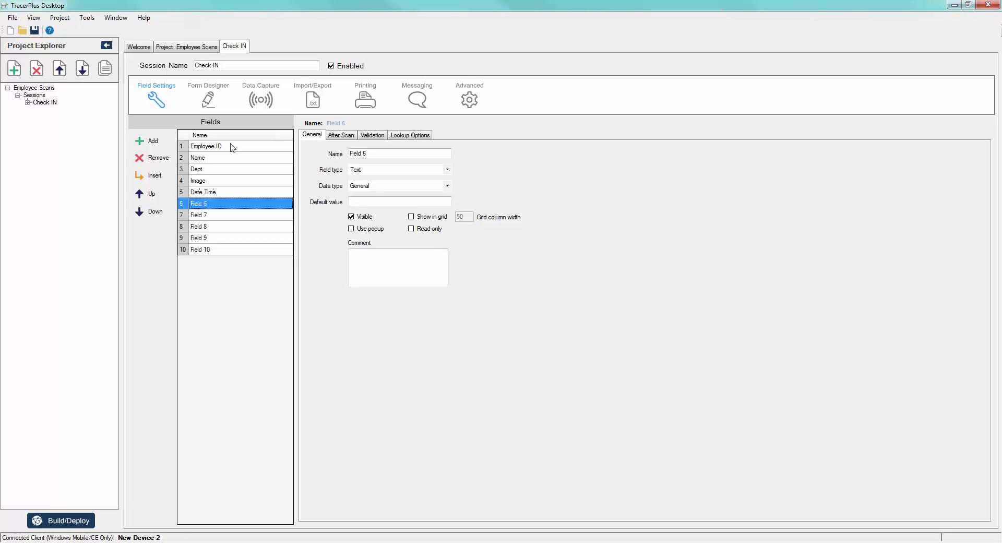
pyautogui.write('Type')
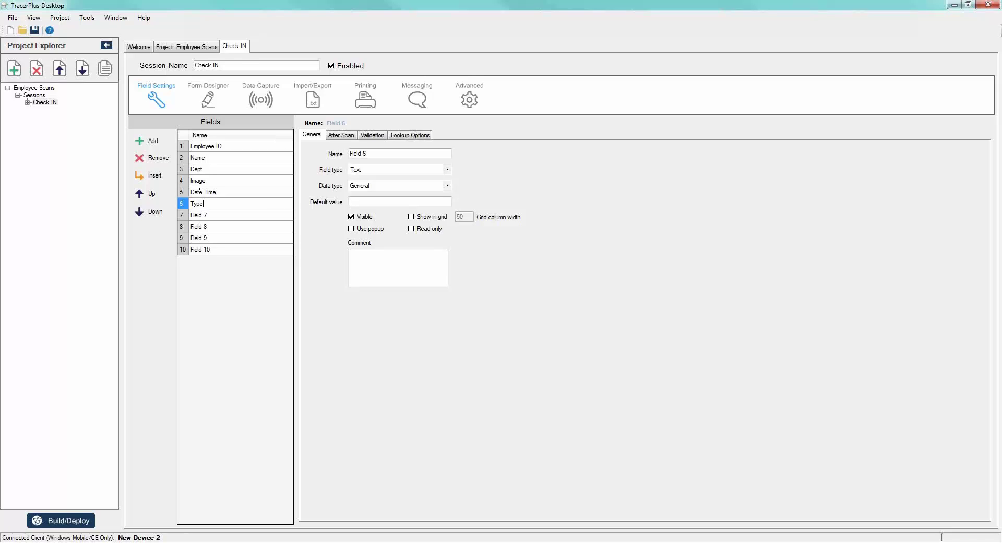
# Step: Remove the unused fields 7 to 10 from the Check IN session
pyautogui.click(230, 215)
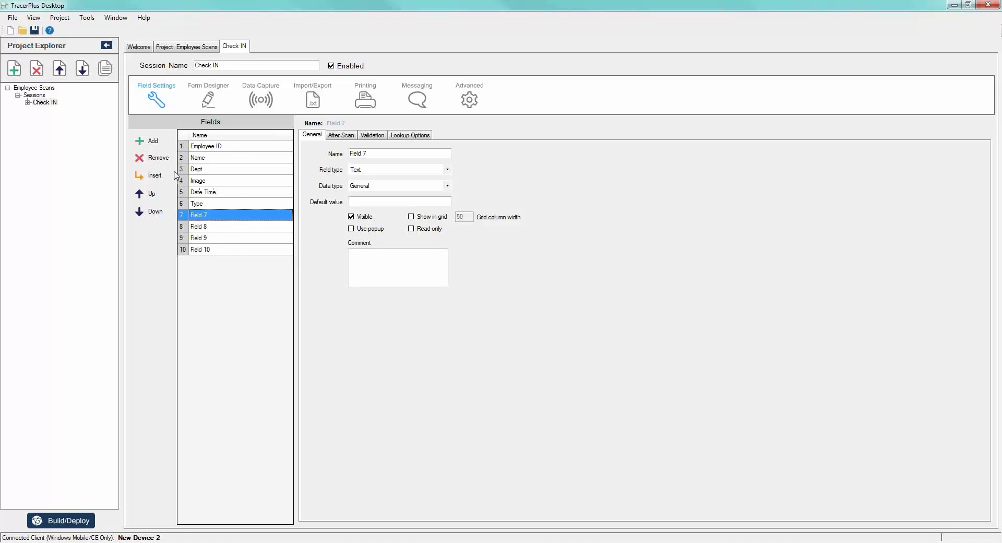
pyautogui.click(158, 159)
pyautogui.click(162, 162)
pyautogui.click(163, 163)
pyautogui.click(164, 164)
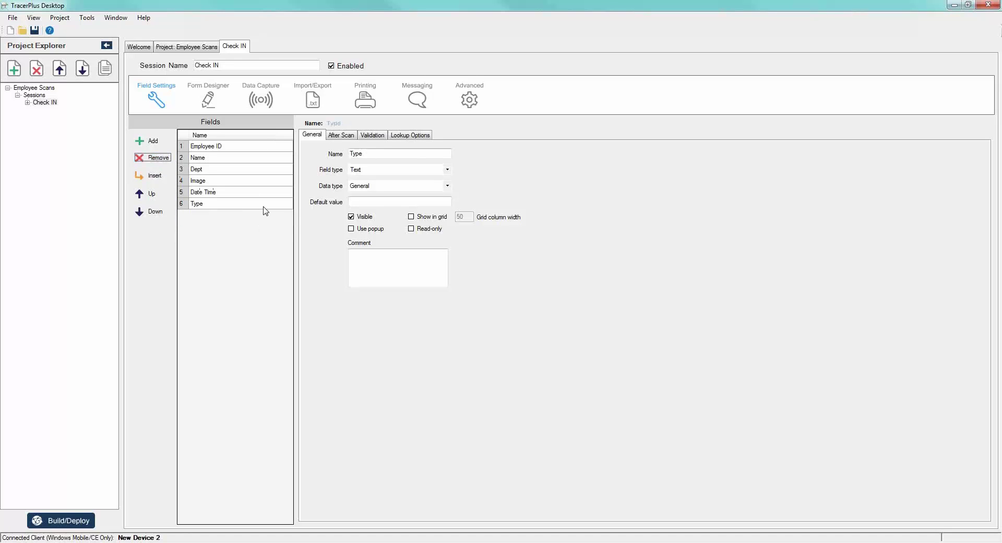
pyautogui.click(14, 69)
pyautogui.click(47, 110)
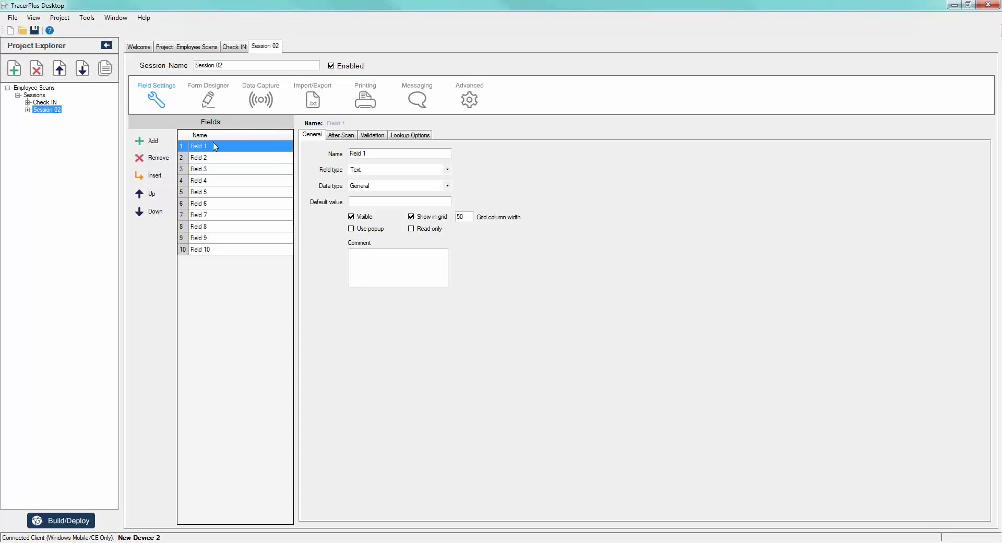
pyautogui.click(36, 68)
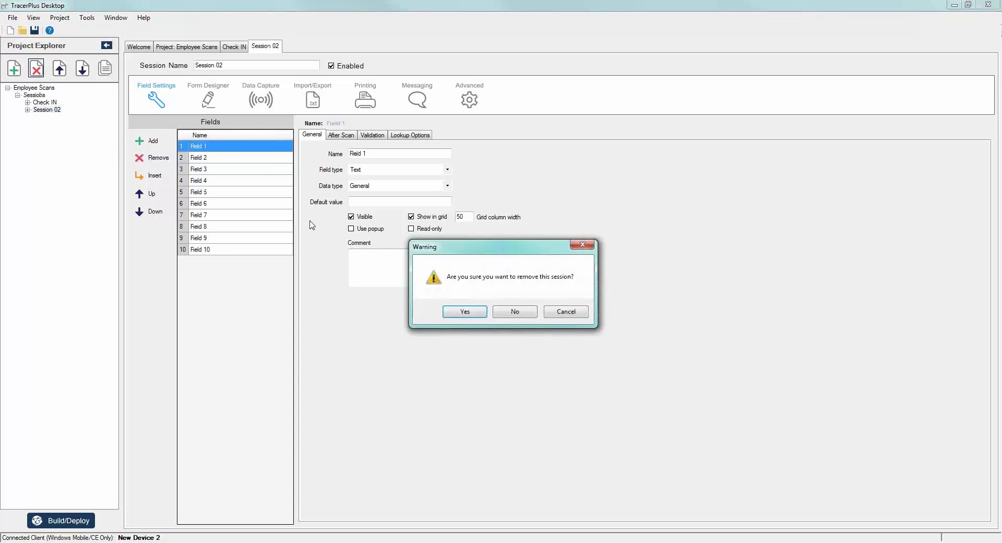
pyautogui.click(463, 313)
# Step: Duplicate the Check IN session and rename the copy Check Out
pyautogui.click(45, 102)
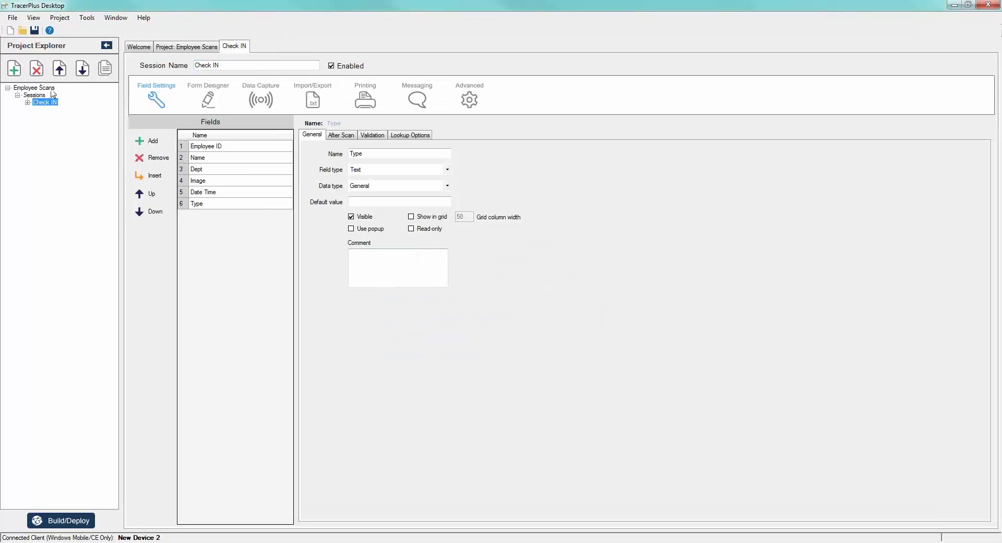
pyautogui.click(104, 68)
pyautogui.click(48, 110)
pyautogui.click(247, 67)
pyautogui.moveTo(247, 67); pyautogui.dragTo(193, 66)
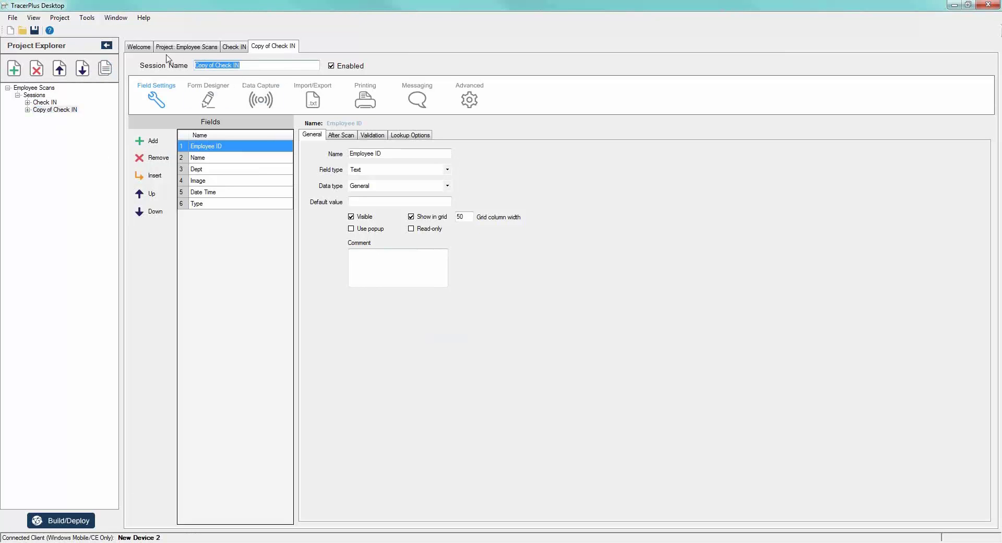
pyautogui.write('Check Out')
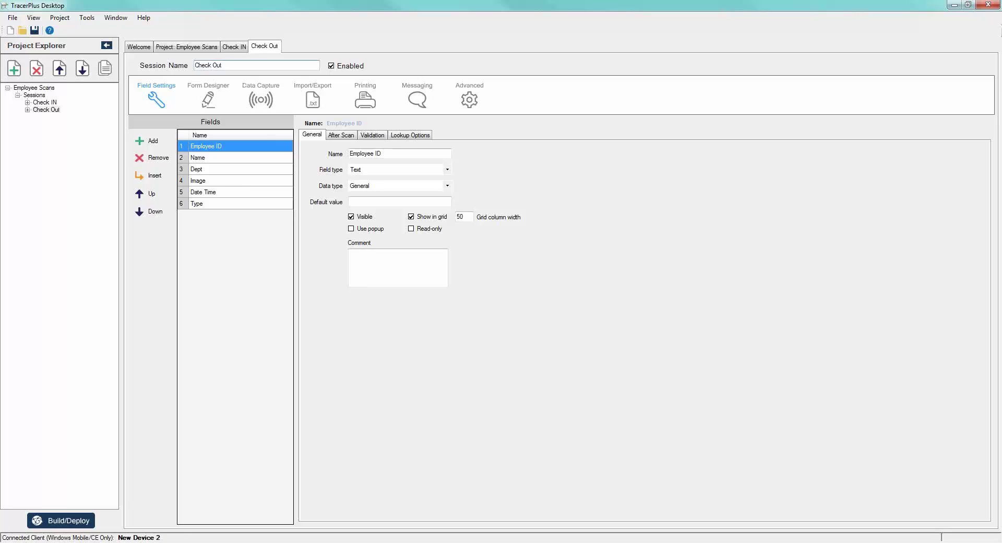
# Step: Review the Dept, Image, Date Time and Type fields copied into the Check Out session
pyautogui.click(55, 110)
pyautogui.click(211, 169)
pyautogui.click(219, 180)
pyautogui.click(219, 192)
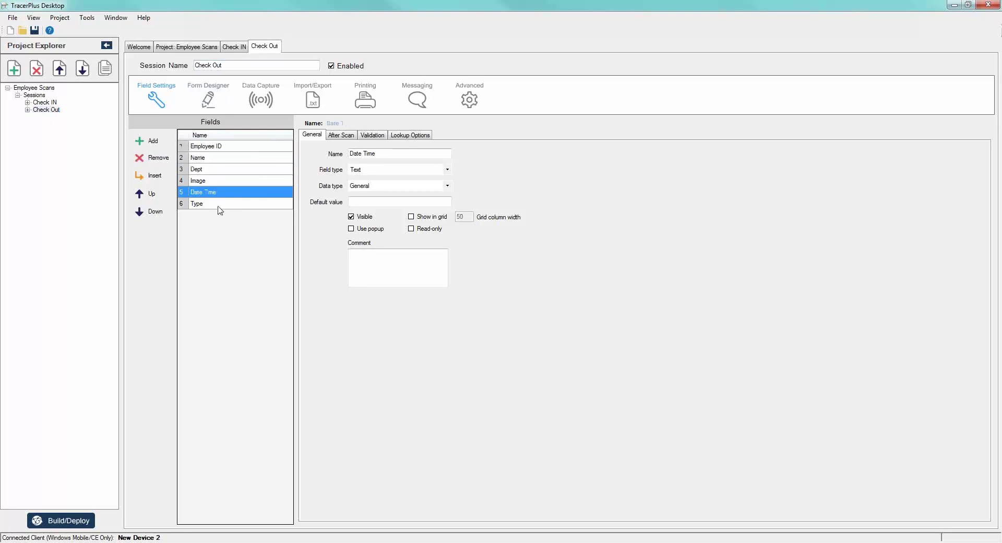
pyautogui.click(219, 204)
# Step: Add a third session to the project and name it Employee List
pyautogui.click(14, 68)
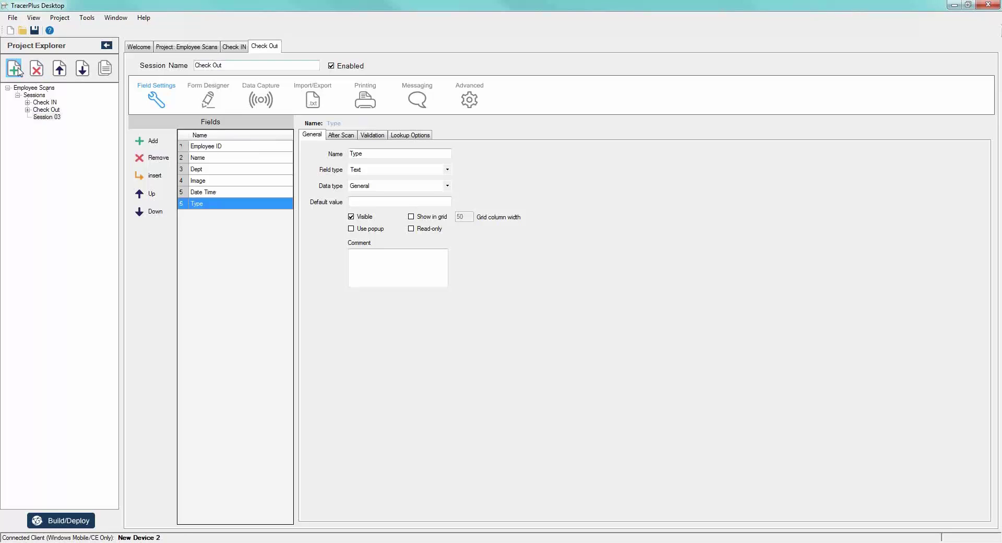
pyautogui.click(51, 117)
pyautogui.moveTo(256, 66); pyautogui.dragTo(196, 65)
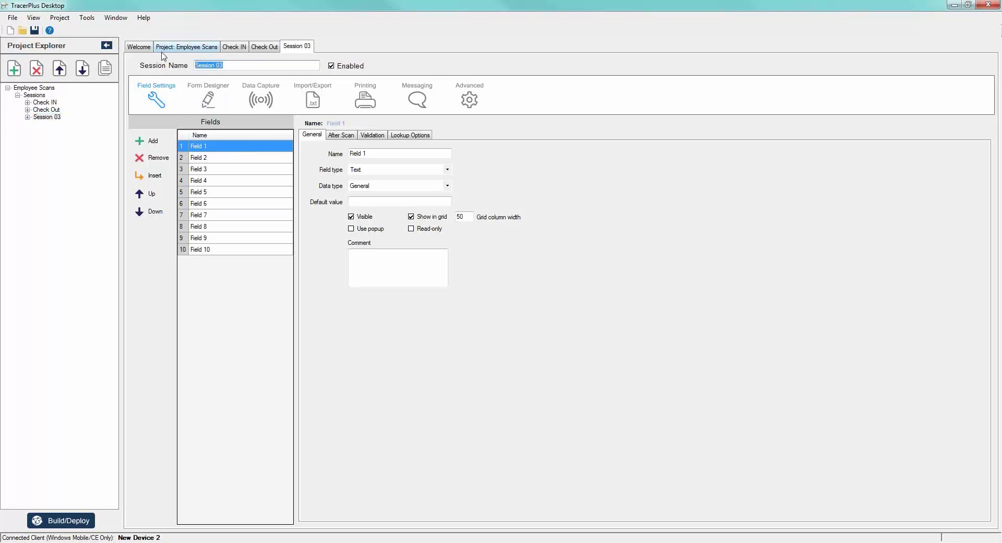
pyautogui.write('Emplo')
pyautogui.press('BackSpace')
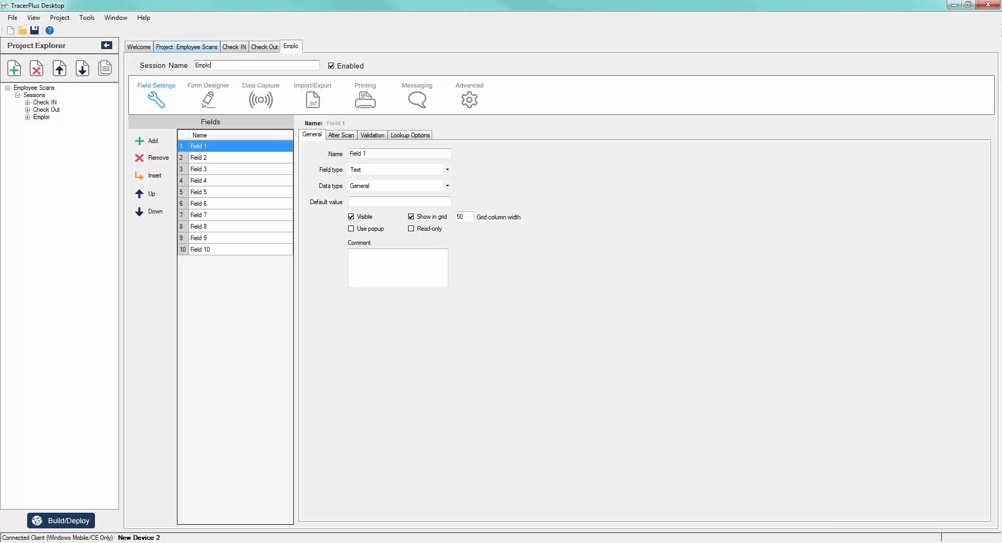
pyautogui.write('yee List')
pyautogui.press('Tab')
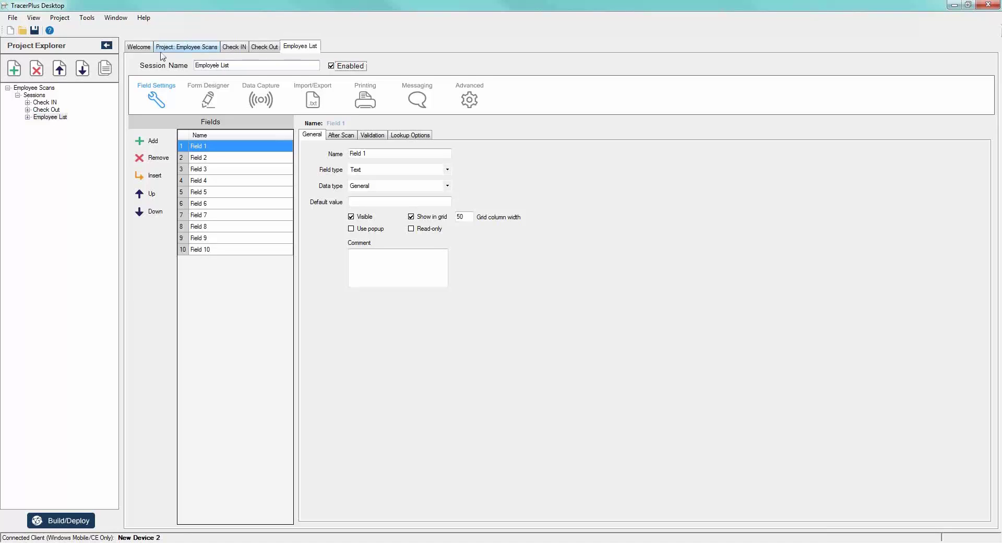
# Step: Rename the first two fields of the Employee List session to Employee ID and Name
pyautogui.click(223, 146)
pyautogui.write('Employee ID')
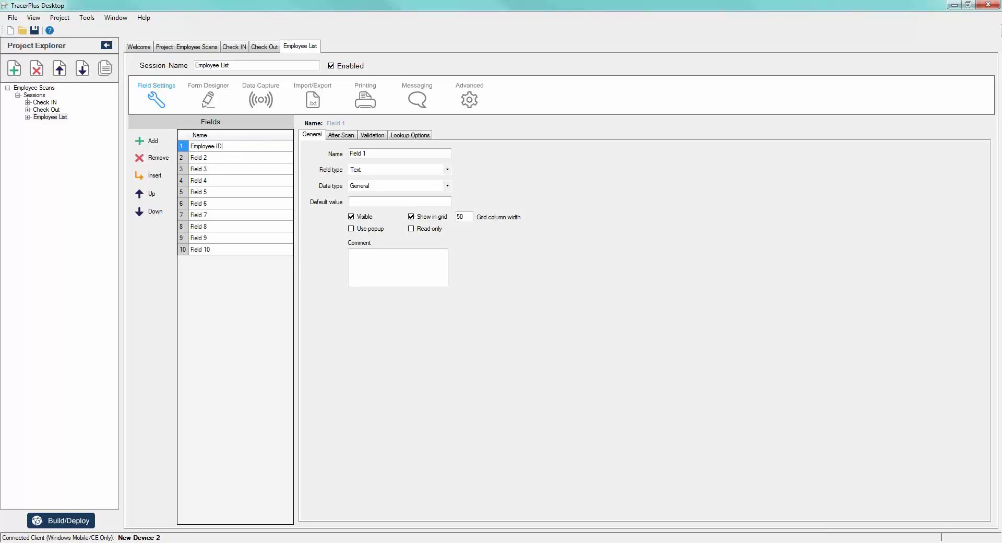
pyautogui.press('Return')
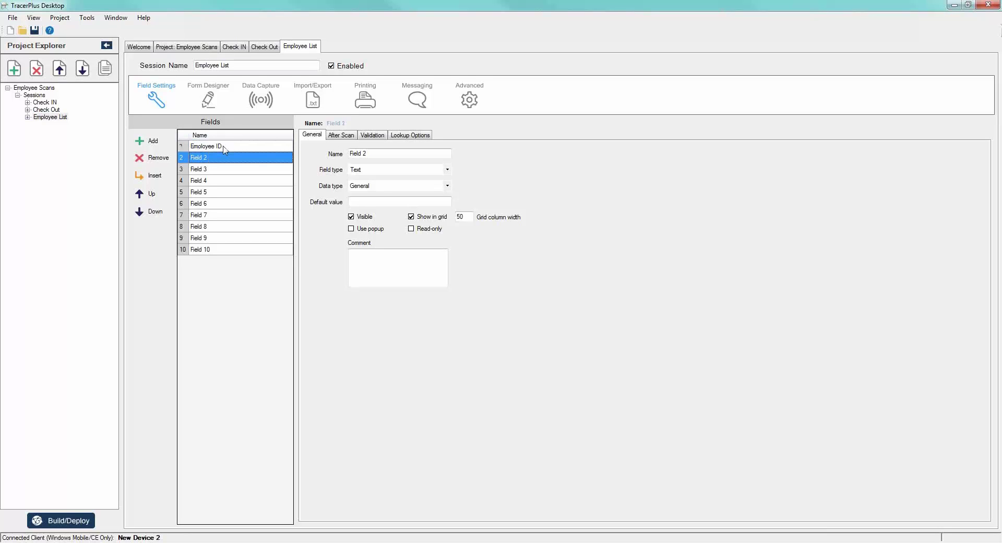
pyautogui.write('Name')
pyautogui.press('Return')
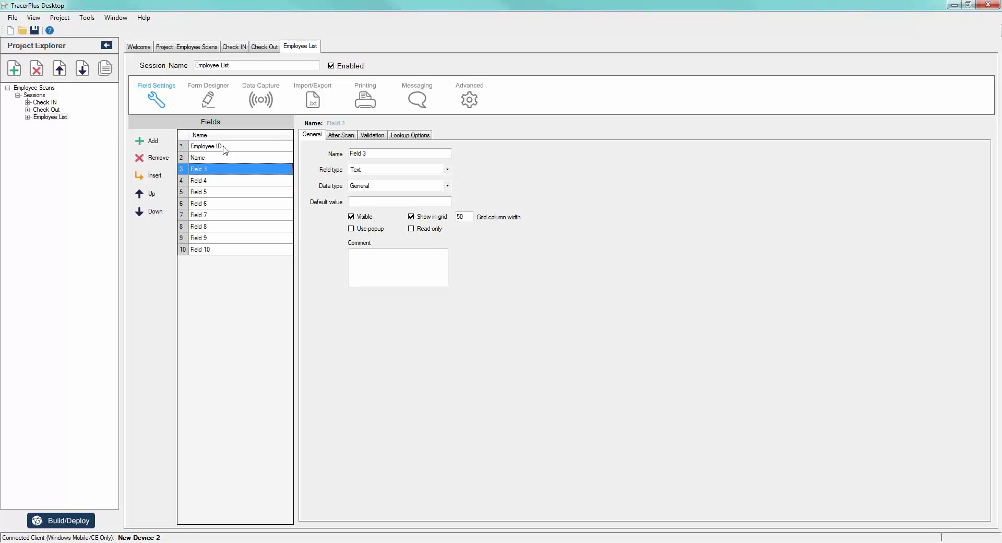
# Step: Rename the third and fourth fields of the Employee List session to Dept and Image
pyautogui.write('Dept')
pyautogui.press('Return')
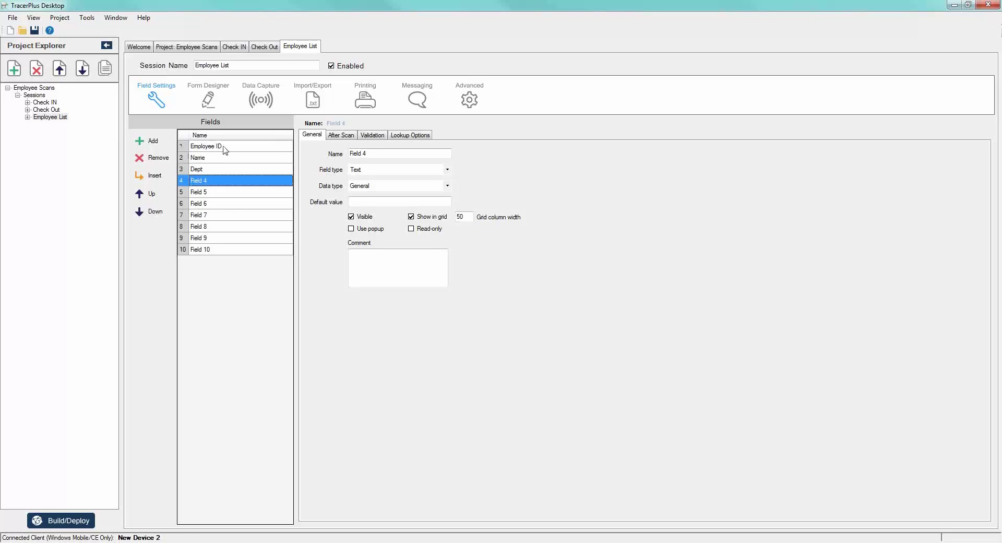
pyautogui.write('Image')
pyautogui.press('Return')
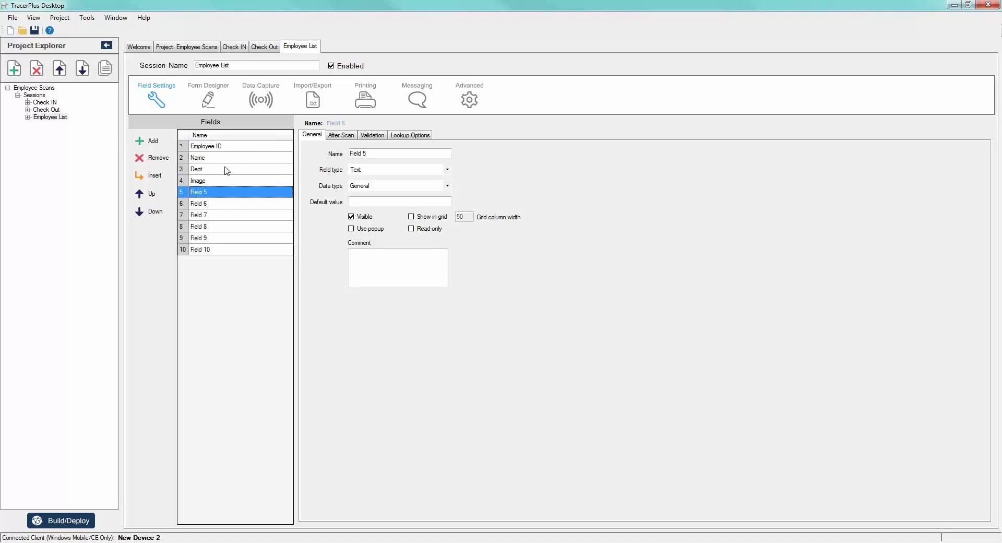
# Step: Remove the unused fields after Image, Field 5 through Field 10, from the Employee List session
pyautogui.click(159, 157)
pyautogui.click(159, 161)
pyautogui.click(159, 162)
pyautogui.click(159, 162)
pyautogui.click(160, 162)
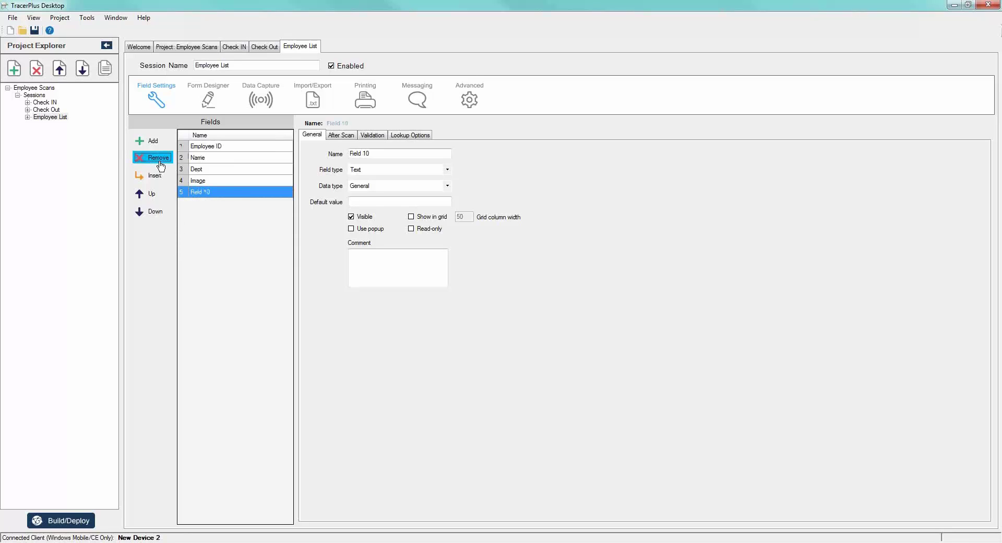
pyautogui.click(160, 162)
# Step: Enable lookups for the Name field of the Check IN session with Employee List as the source session
pyautogui.click(46, 102)
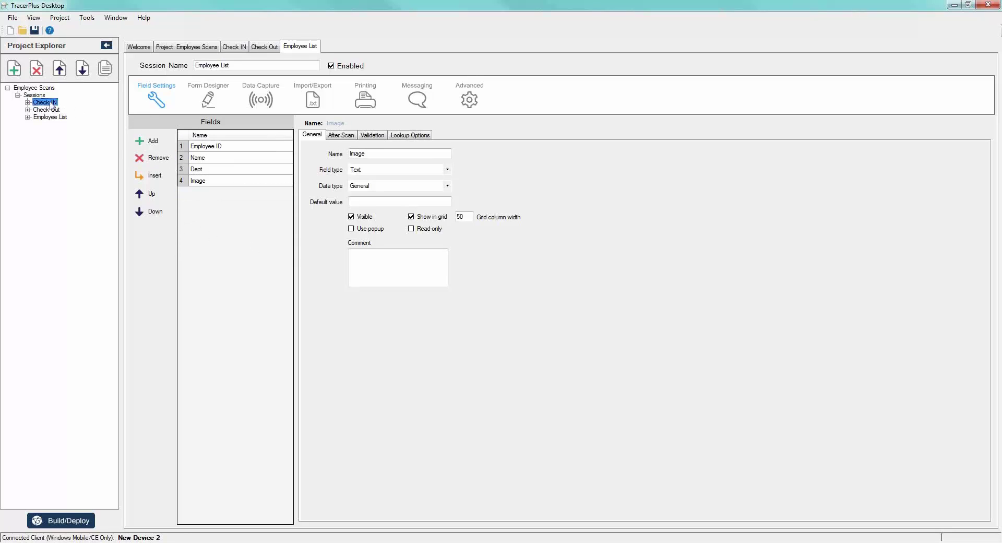
pyautogui.click(216, 146)
pyautogui.click(214, 159)
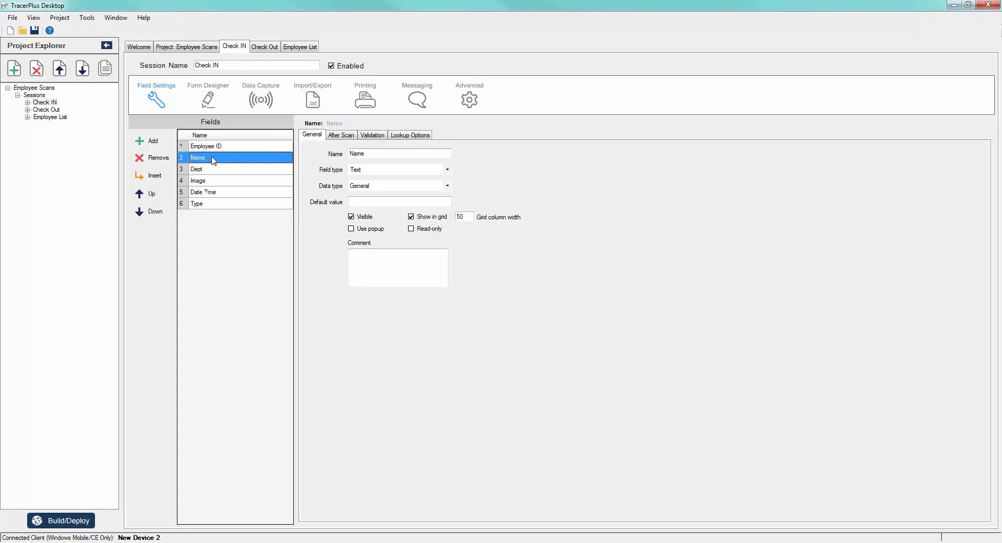
pyautogui.click(390, 172)
pyautogui.click(409, 137)
pyautogui.click(408, 137)
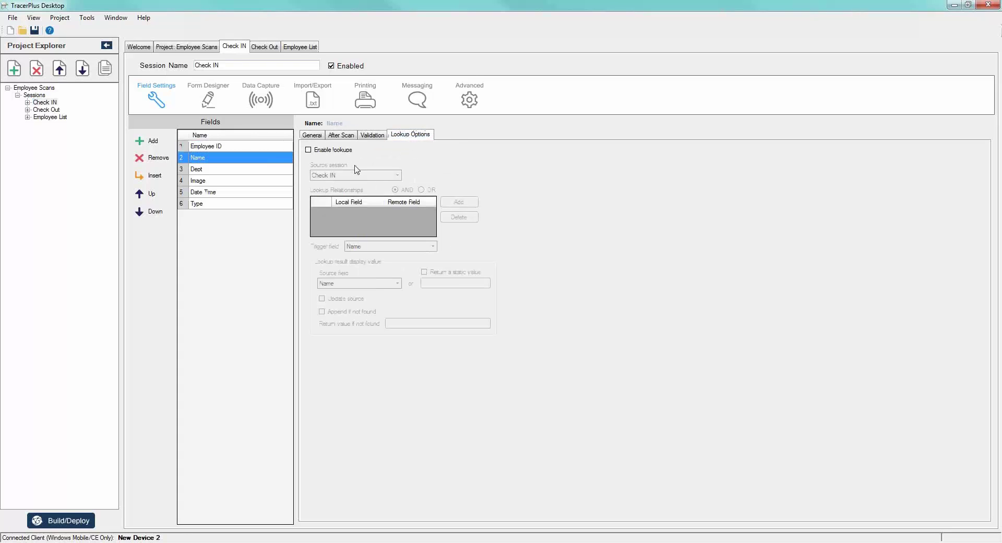
pyautogui.click(308, 150)
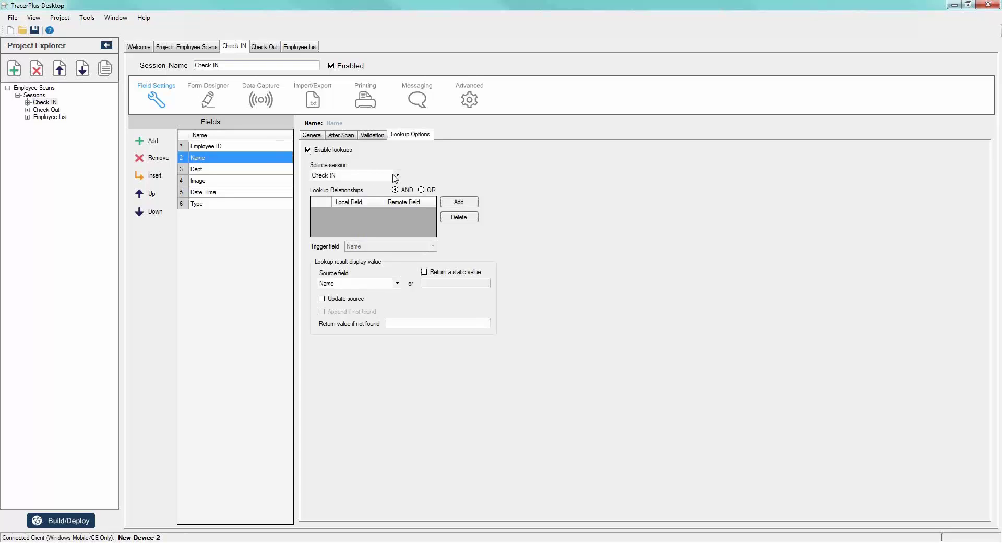
pyautogui.click(396, 177)
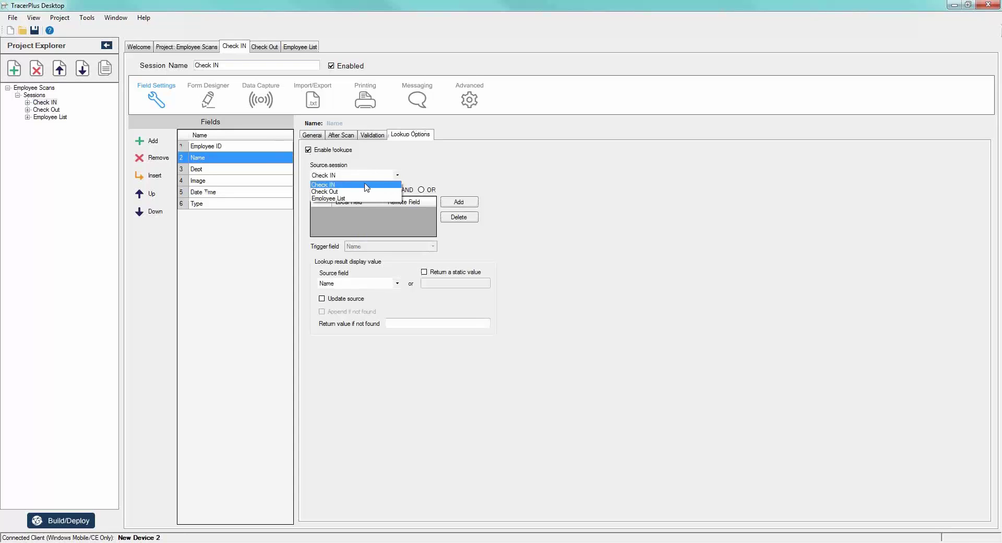
pyautogui.click(328, 199)
# Step: Relate local Employee ID to remote Employee ID for the Name lookup and set its source field to Name
pyautogui.click(459, 202)
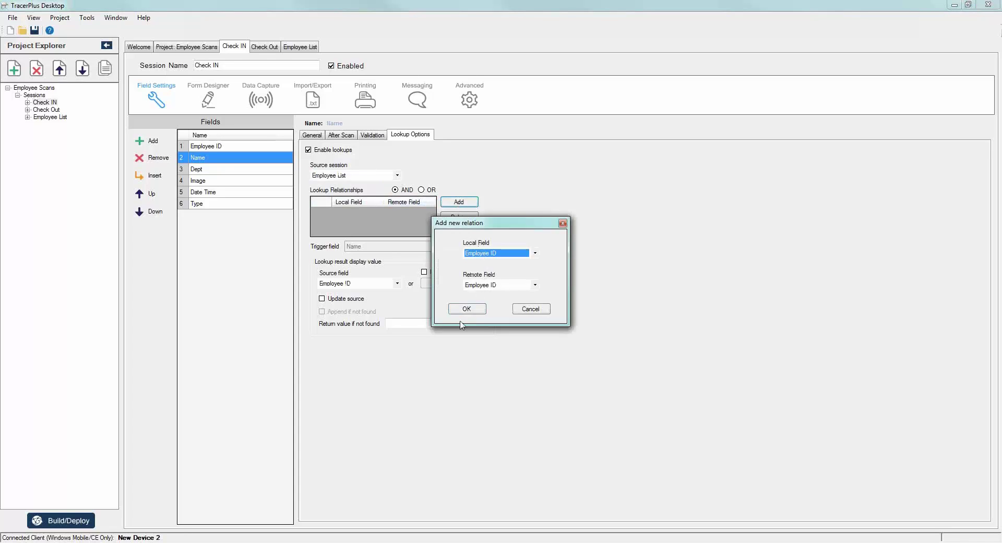
pyautogui.click(467, 311)
pyautogui.click(398, 283)
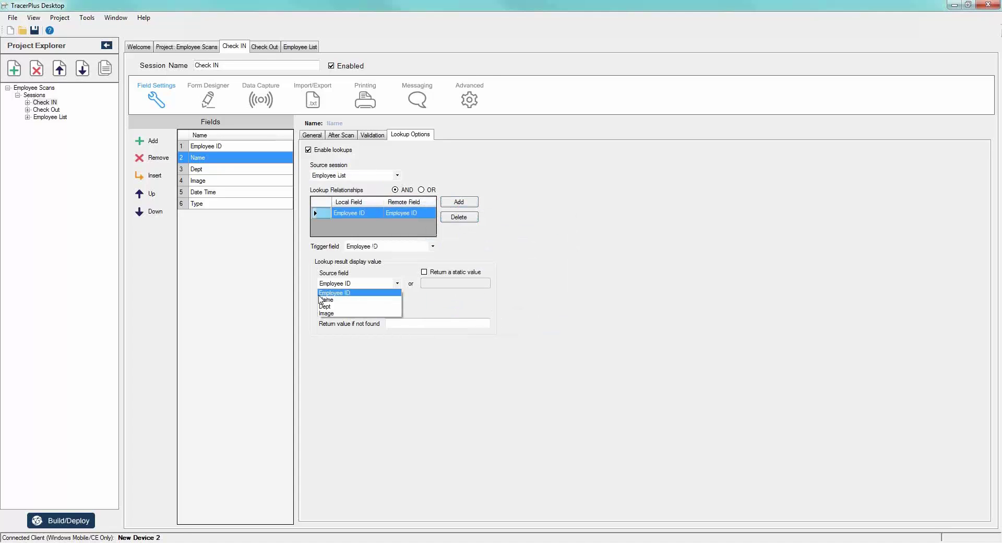
pyautogui.click(323, 296)
# Step: Enable an Employee List lookup for Check IN's Dept field, relating Employee ID to Employee ID, with Dept as the source field
pyautogui.click(209, 169)
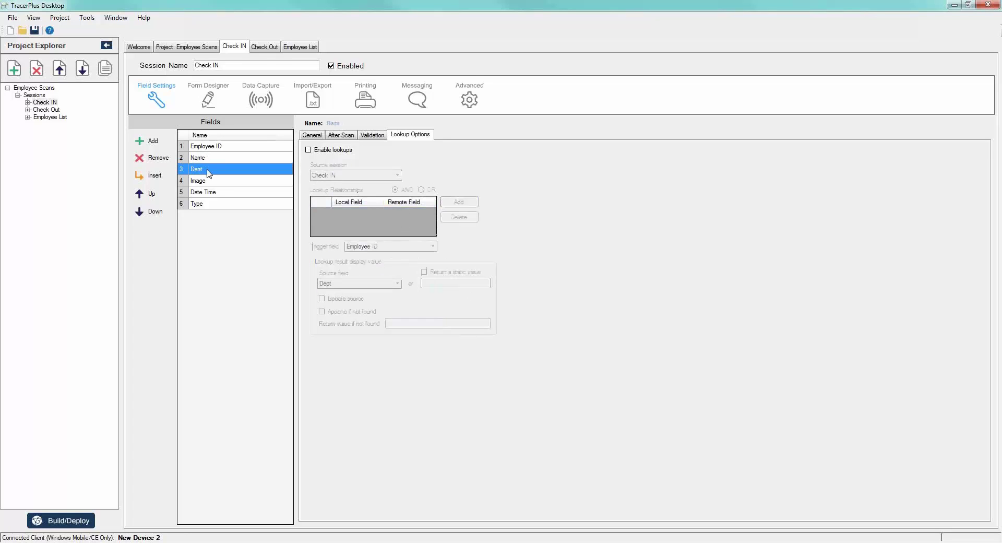
pyautogui.click(308, 150)
pyautogui.click(326, 176)
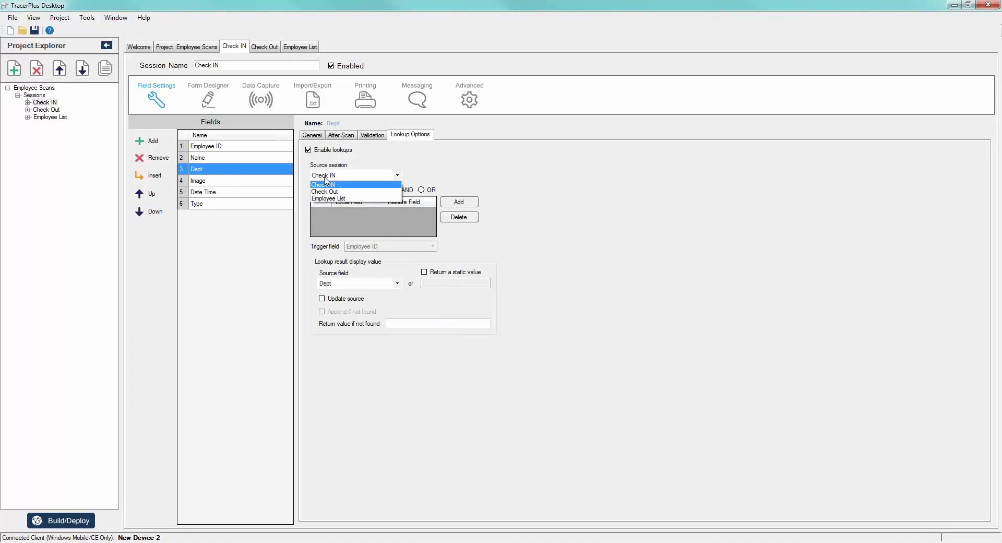
pyautogui.click(328, 198)
pyautogui.click(459, 202)
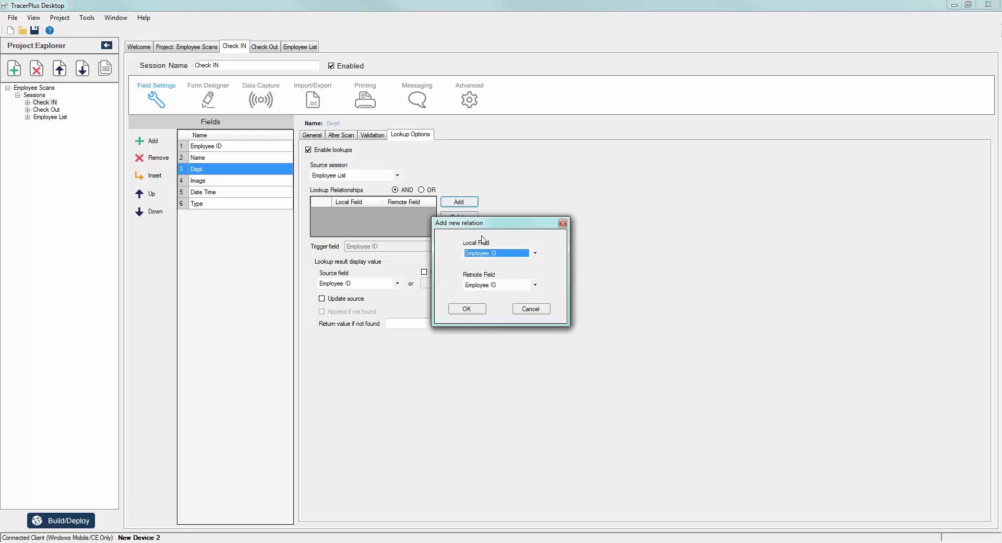
pyautogui.click(467, 308)
pyautogui.click(343, 287)
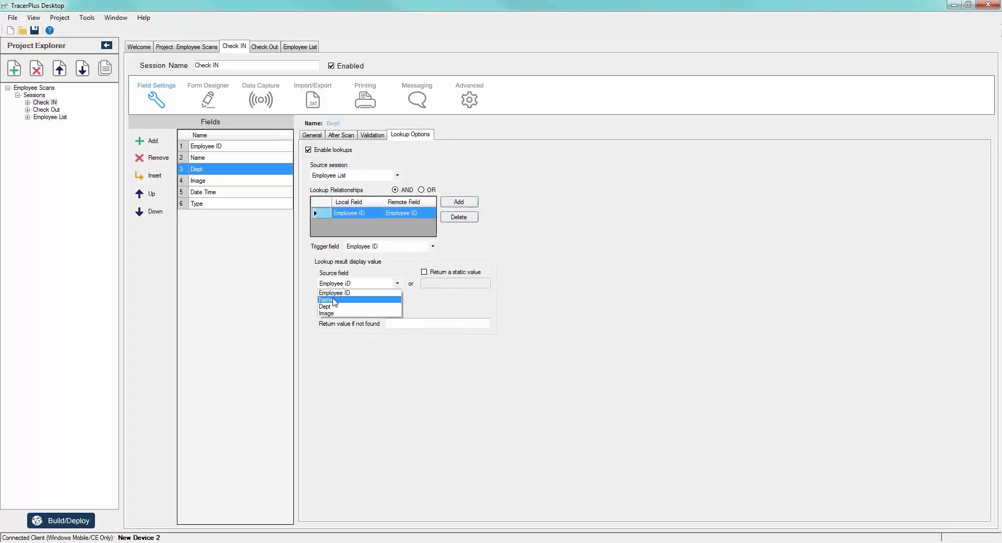
pyautogui.click(335, 305)
# Step: Enable an Employee List lookup for Check IN's Image field, relating Employee ID to Employee ID, with Image as the source field
pyautogui.click(213, 183)
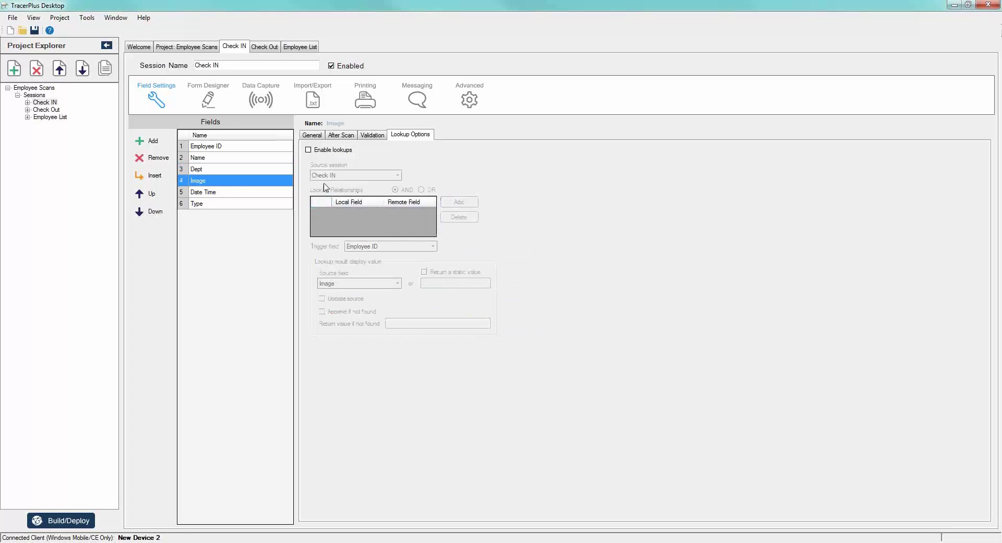
pyautogui.click(308, 150)
pyautogui.click(347, 175)
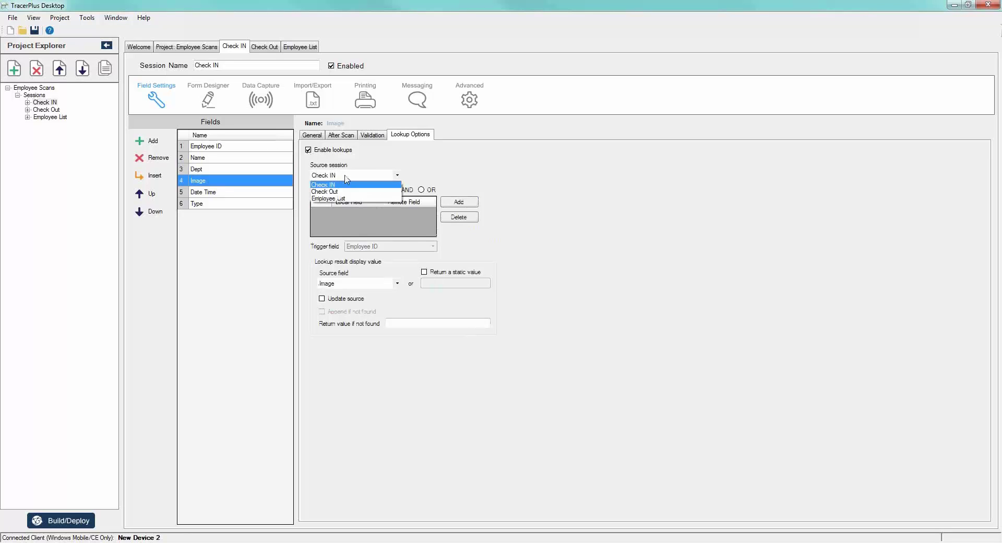
pyautogui.click(329, 198)
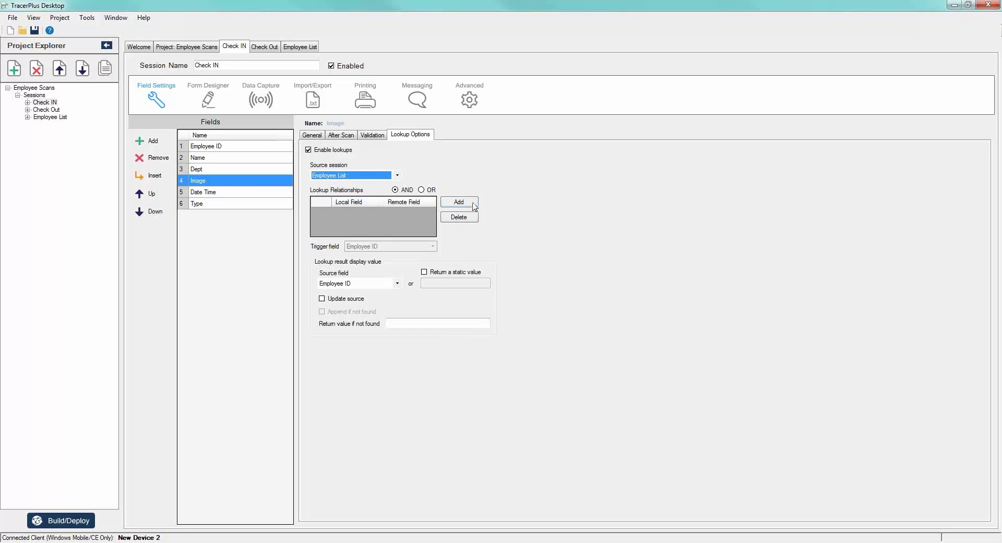
pyautogui.click(472, 203)
pyautogui.click(471, 306)
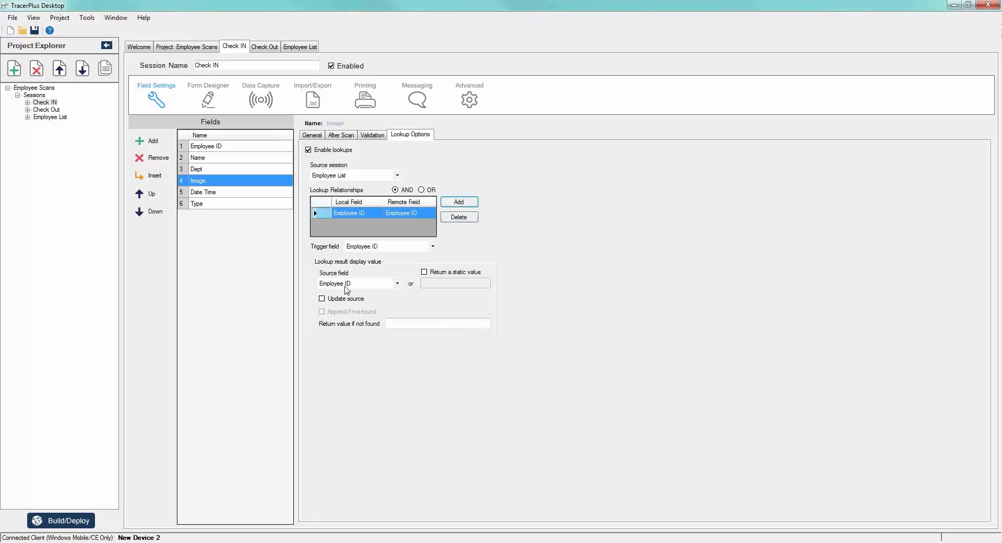
pyautogui.click(346, 287)
pyautogui.click(338, 314)
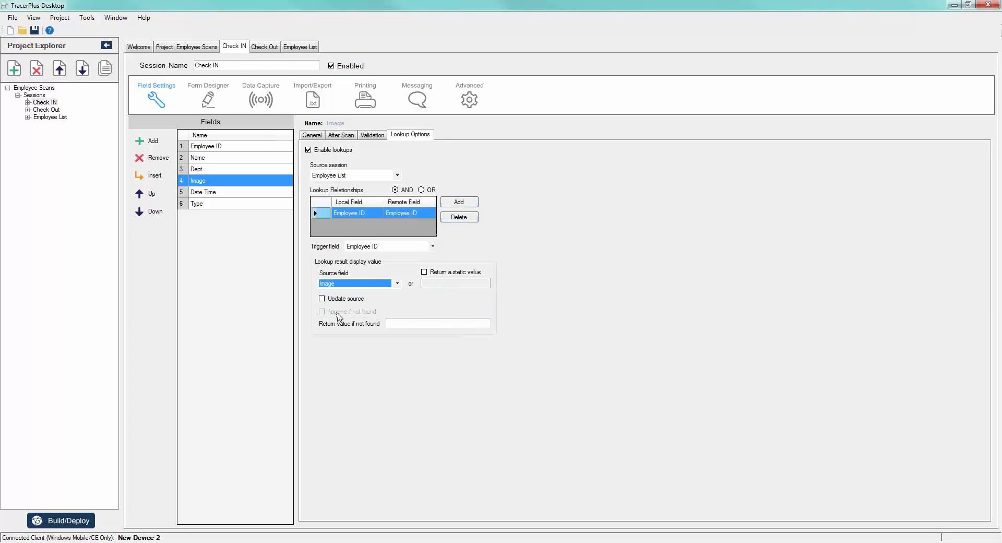
# Step: Set the data type of the Check IN session's Date Time field to DateTime
pyautogui.click(212, 194)
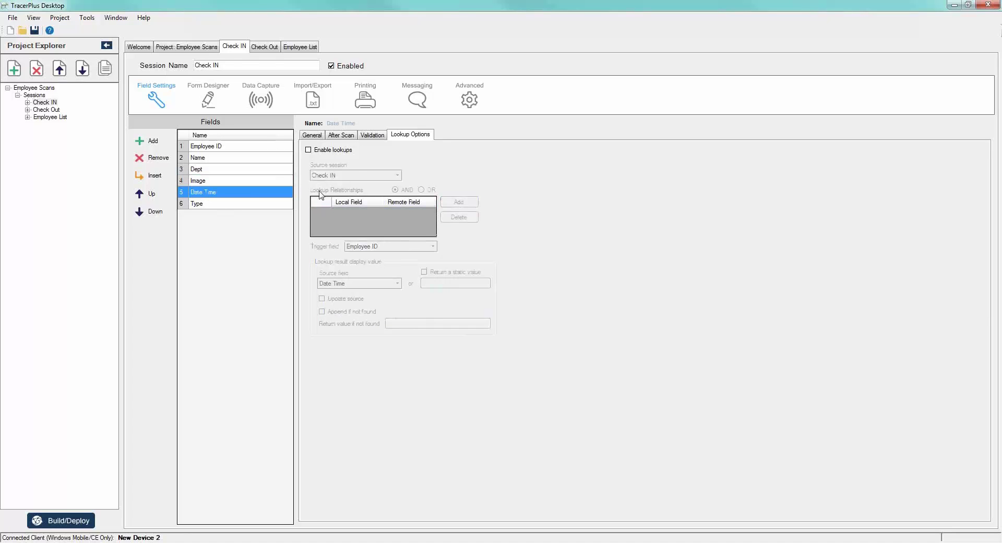
pyautogui.click(313, 134)
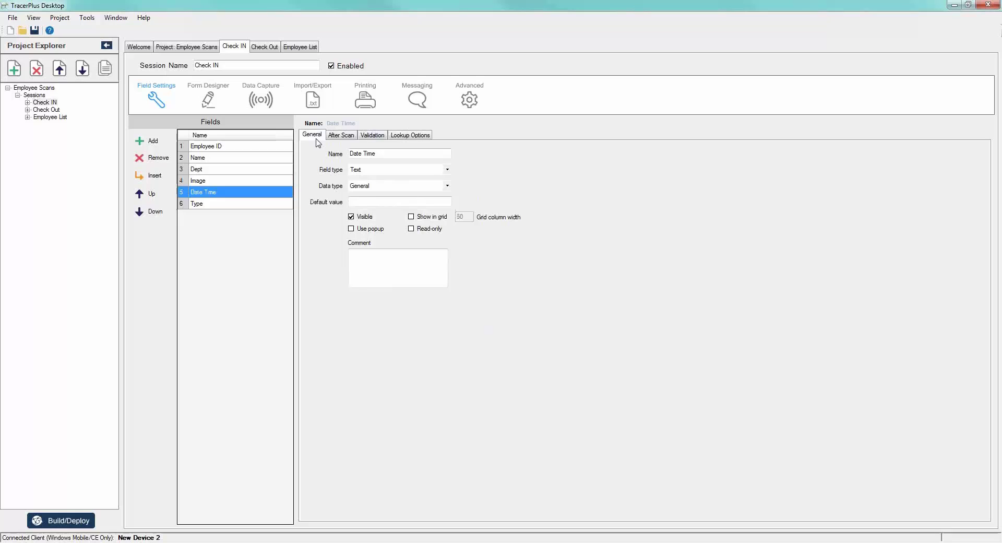
pyautogui.click(448, 186)
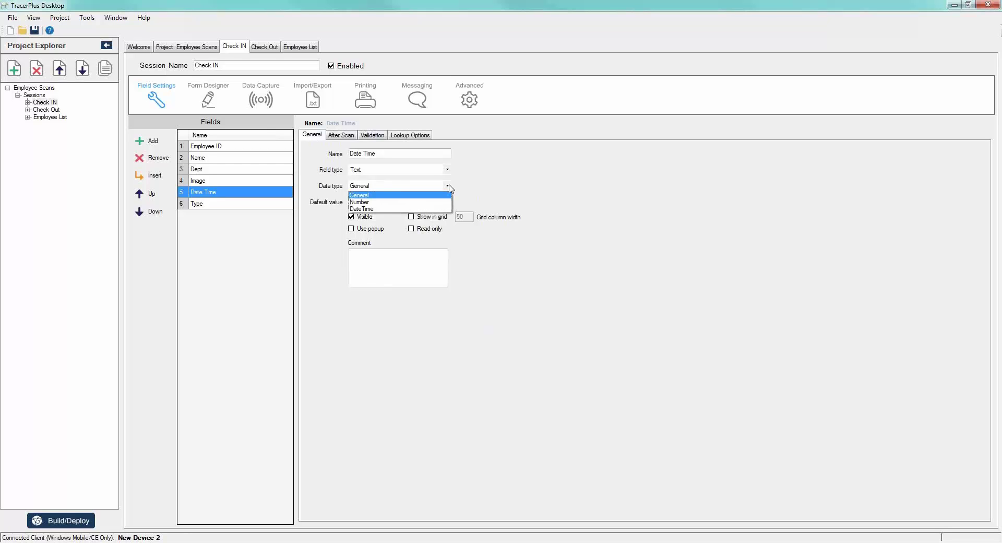
pyautogui.click(387, 210)
# Step: Format the Date Time field with the M/dd/yyyy date format and the h:mm:ss time format with AM/PM
pyautogui.click(490, 189)
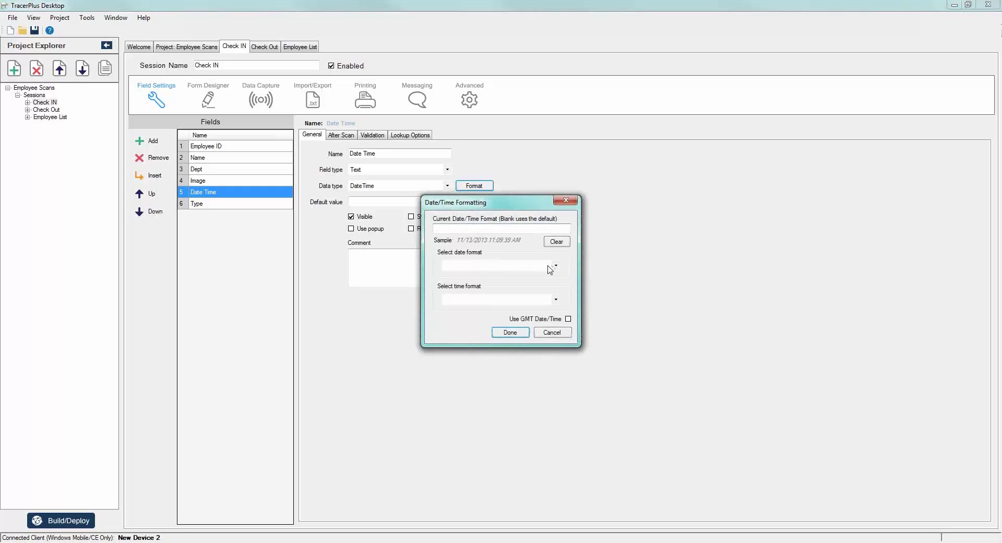
pyautogui.click(557, 267)
pyautogui.click(470, 277)
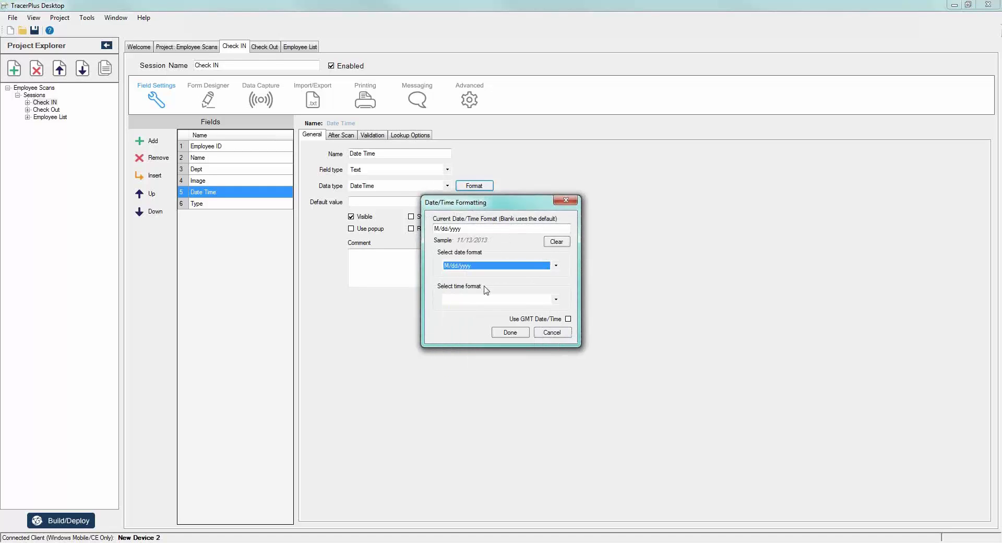
pyautogui.click(561, 302)
pyautogui.click(470, 311)
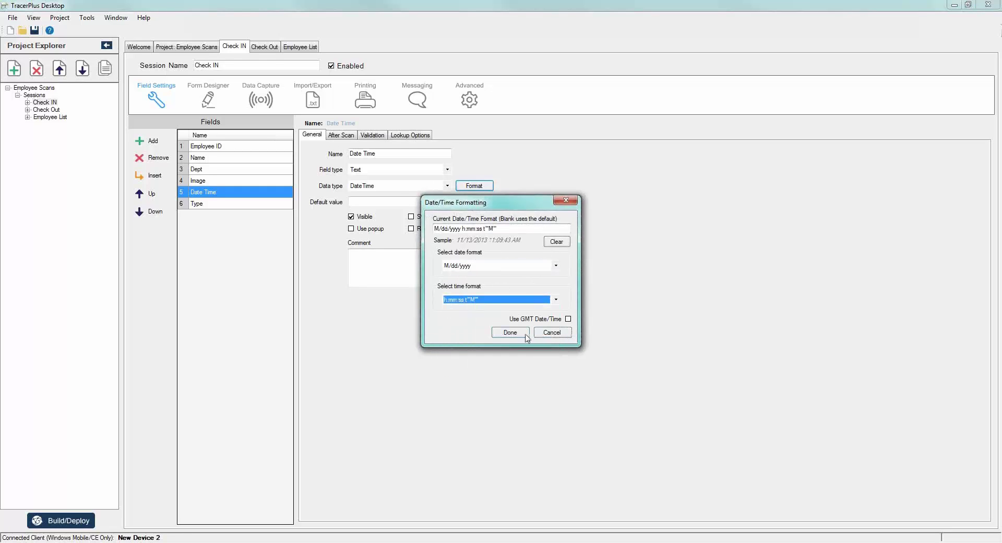
pyautogui.click(525, 335)
# Step: Give the Check IN session's Type field the default value CHECK-IN and make it read-only
pyautogui.click(224, 205)
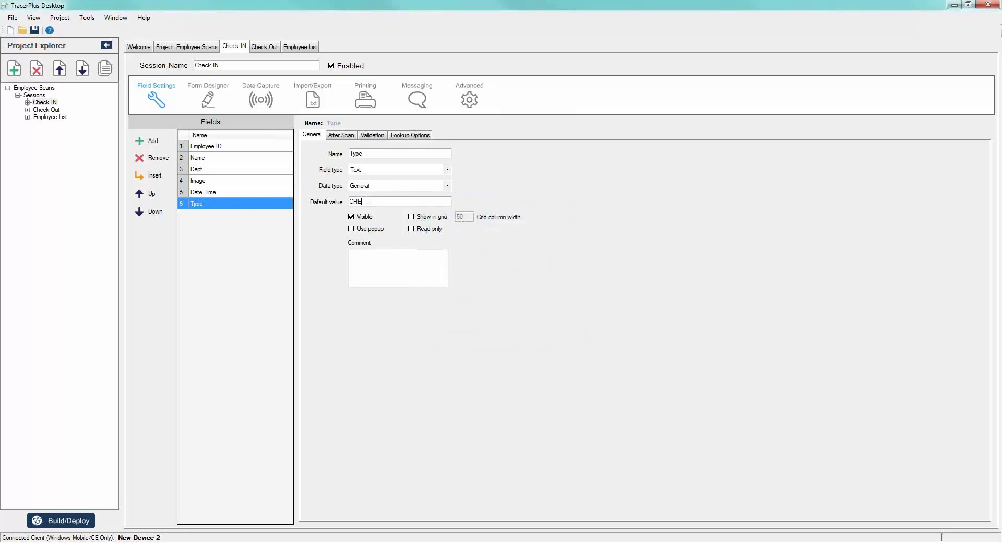
pyautogui.click(368, 199)
pyautogui.write('CHECK IN')
pyautogui.click(412, 232)
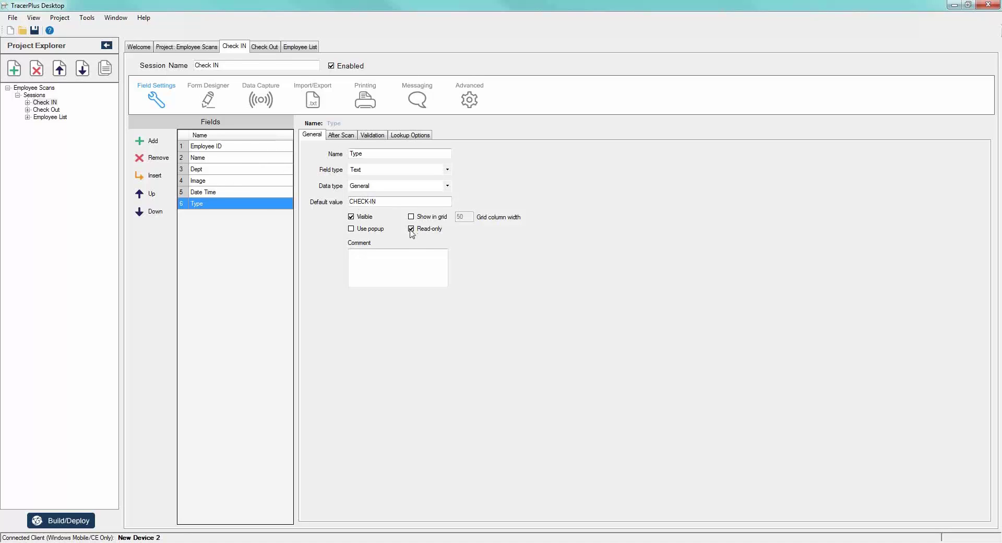
pyautogui.click(340, 135)
pyautogui.click(319, 135)
# Step: Make the Date Time, Name, Dept and Image fields of the Check IN session read-only
pyautogui.click(249, 194)
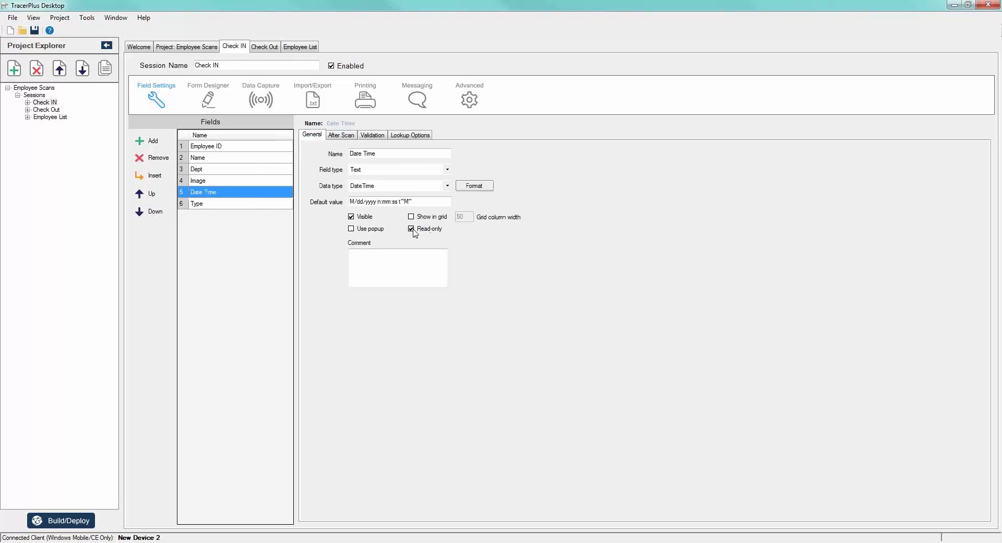
pyautogui.click(226, 158)
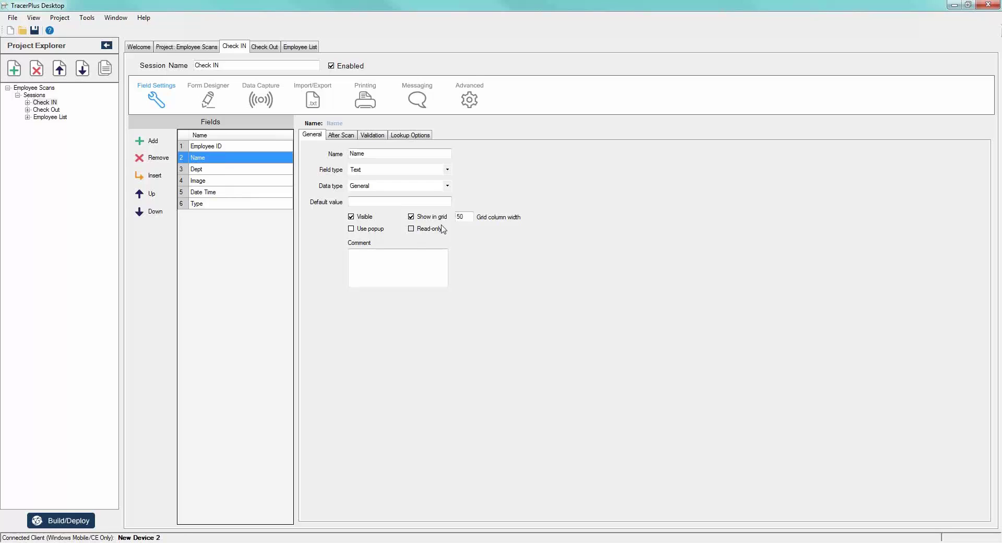
pyautogui.click(207, 170)
pyautogui.click(411, 229)
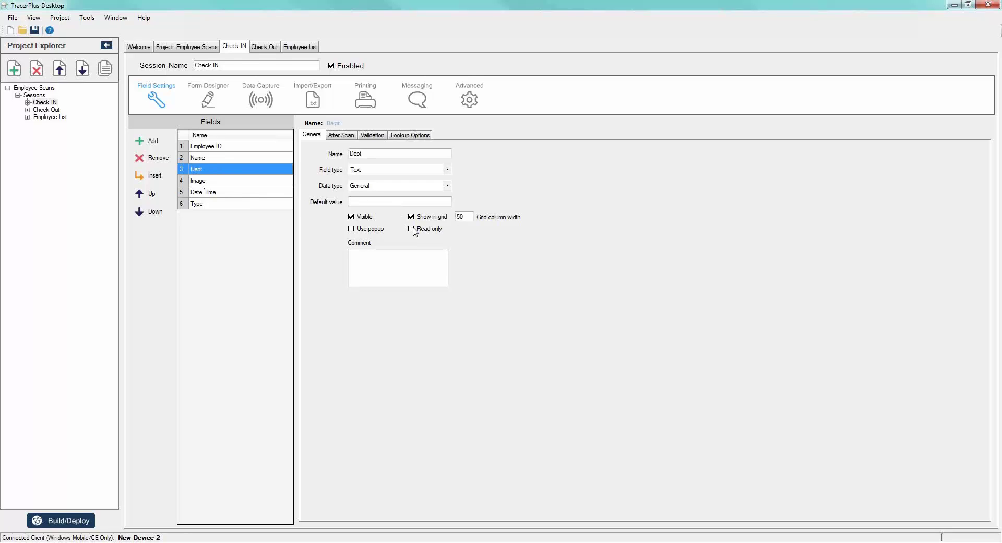
pyautogui.click(249, 181)
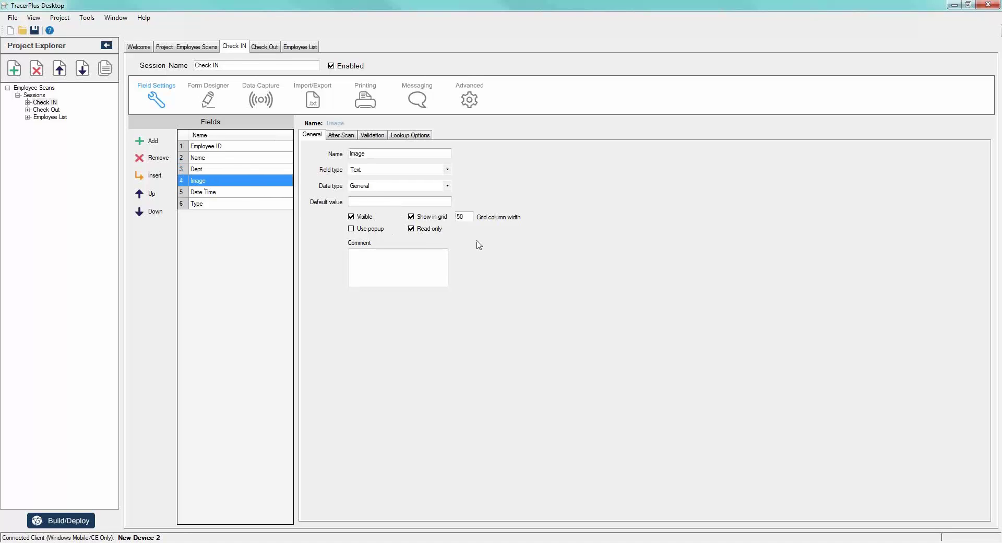
pyautogui.click(220, 149)
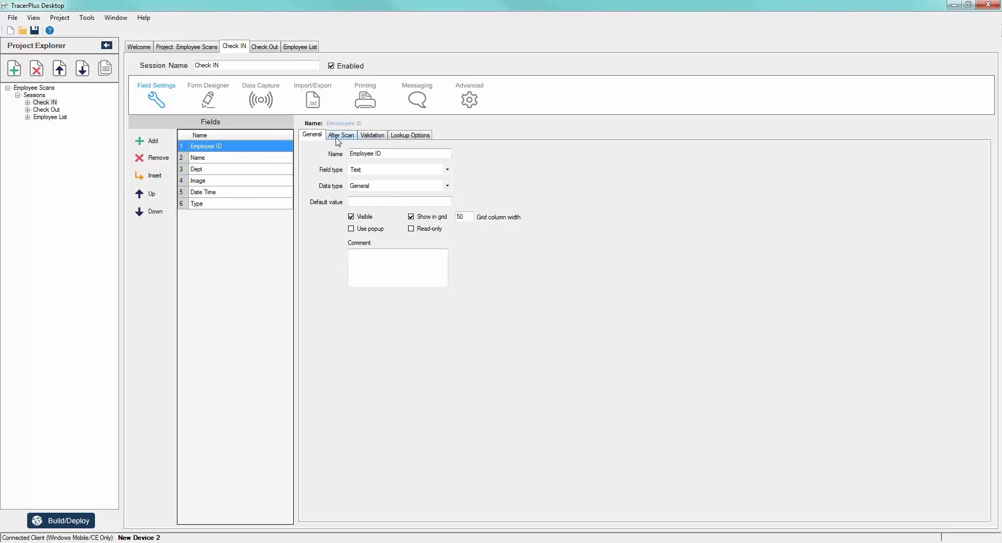
# Step: Create the default form for the Check IN session from its field settings and select the Date Time label
pyautogui.click(205, 108)
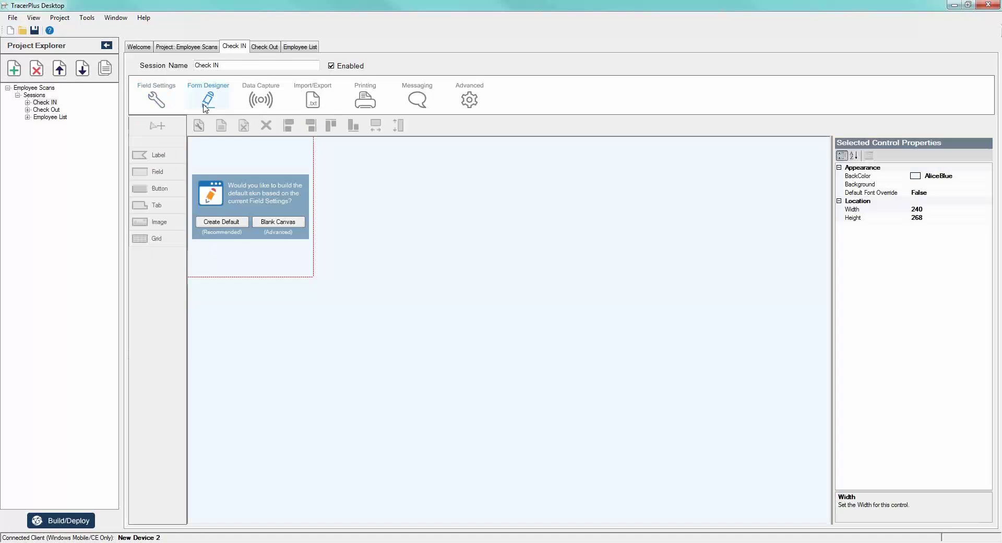
pyautogui.click(213, 224)
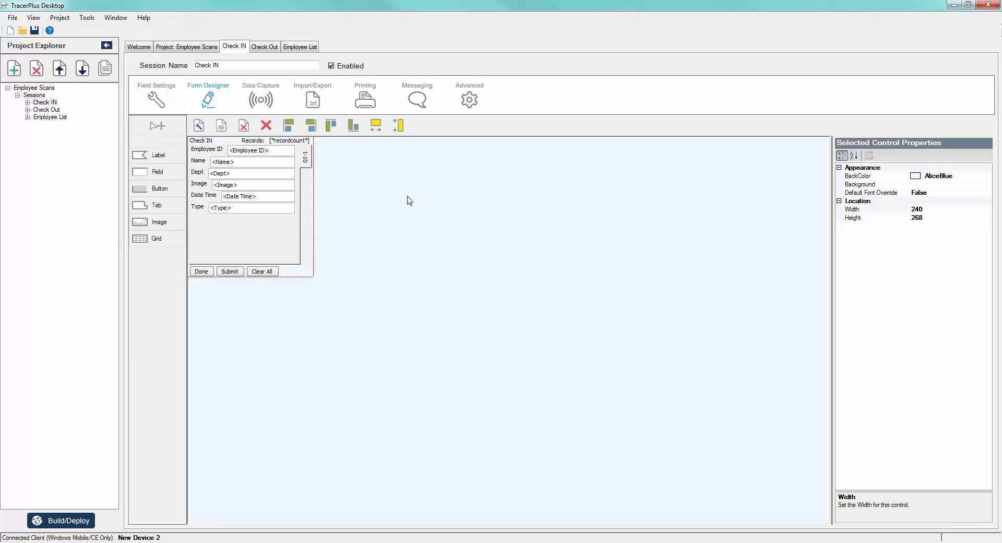
pyautogui.click(204, 197)
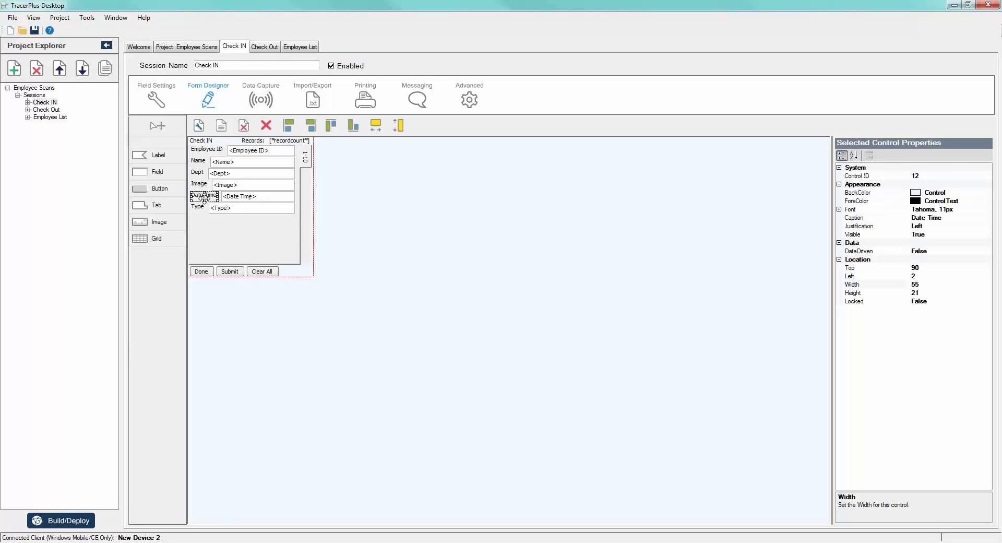
# Step: Delete the Date Time and Type labels and fields from the Check IN form
pyautogui.keyDown('ctrl'); pyautogui.click(228, 197); pyautogui.keyUp('ctrl')
pyautogui.keyDown('ctrl'); pyautogui.click(198, 208); pyautogui.keyUp('ctrl')
pyautogui.keyDown('ctrl'); pyautogui.click(233, 207); pyautogui.keyUp('ctrl')
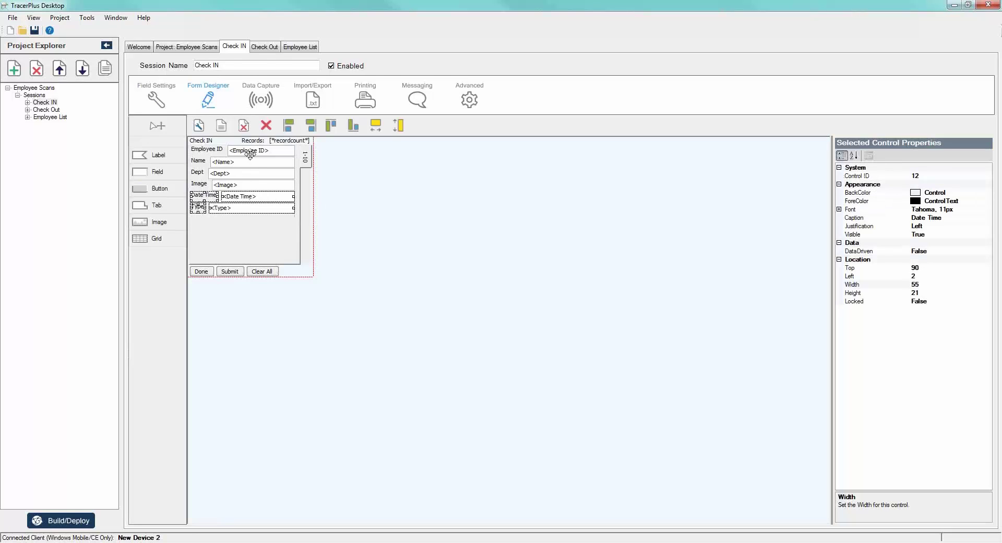
pyautogui.click(266, 125)
pyautogui.click(515, 307)
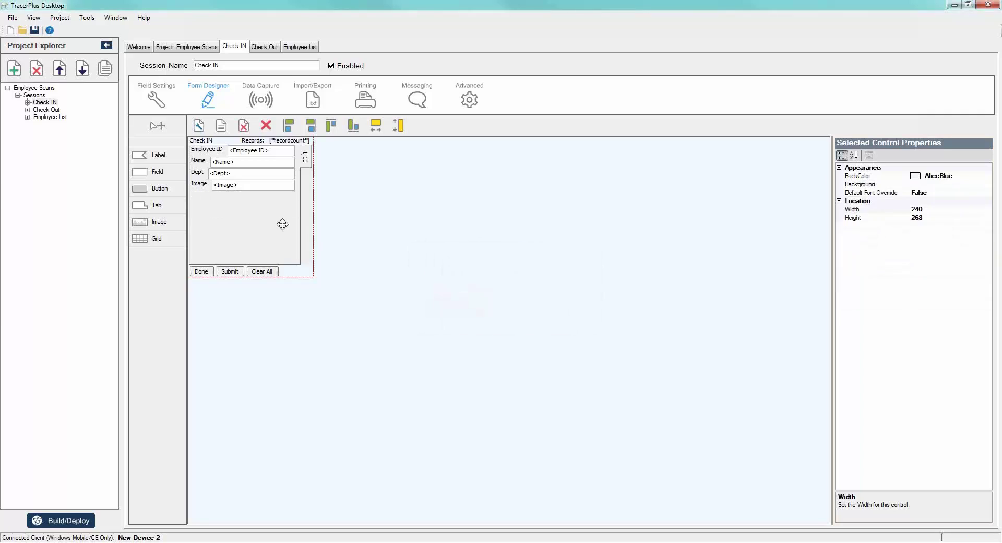
# Step: Replace the Check IN form's Image label and field with an image control about 142 by 142 below the Dept field
pyautogui.click(233, 186)
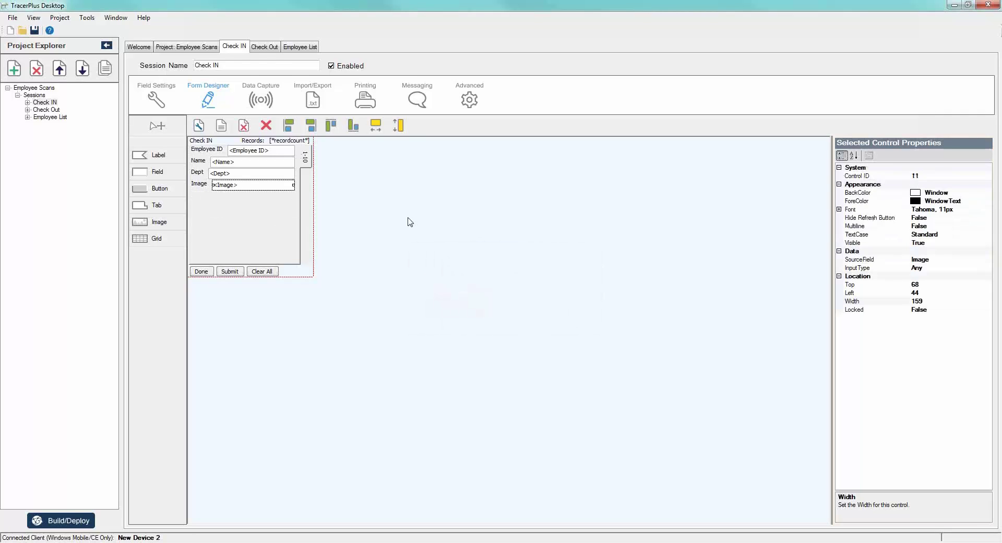
pyautogui.moveTo(153, 222); pyautogui.dragTo(230, 208)
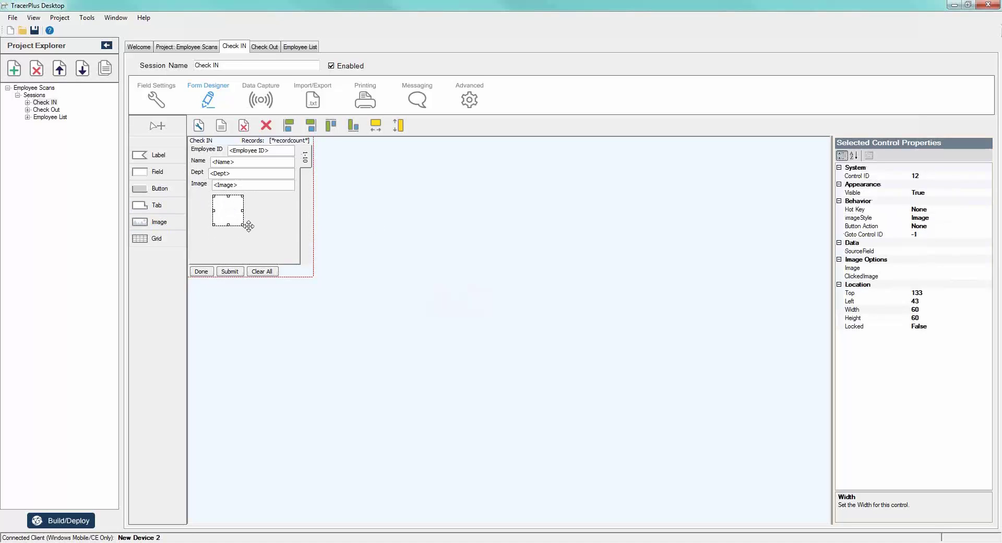
pyautogui.click(237, 186)
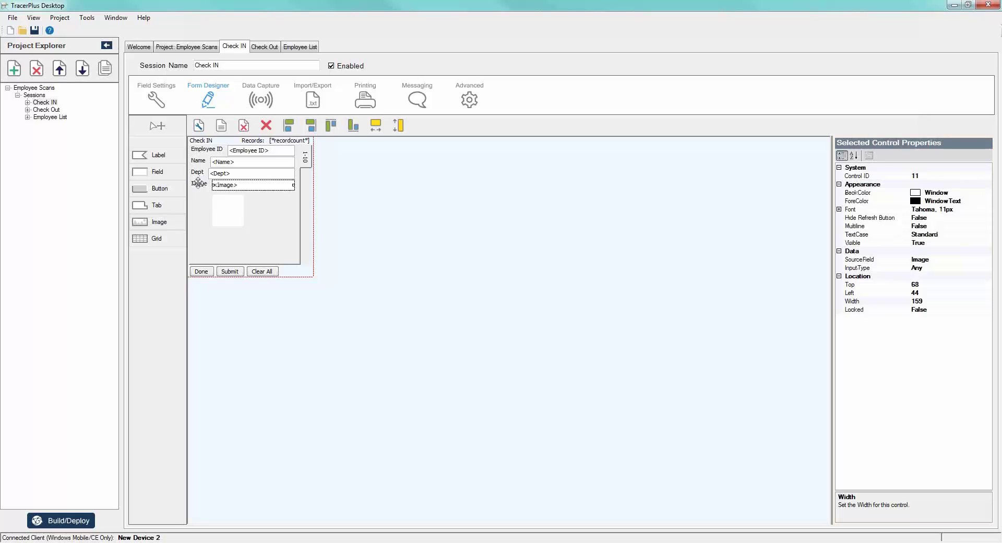
pyautogui.click(266, 125)
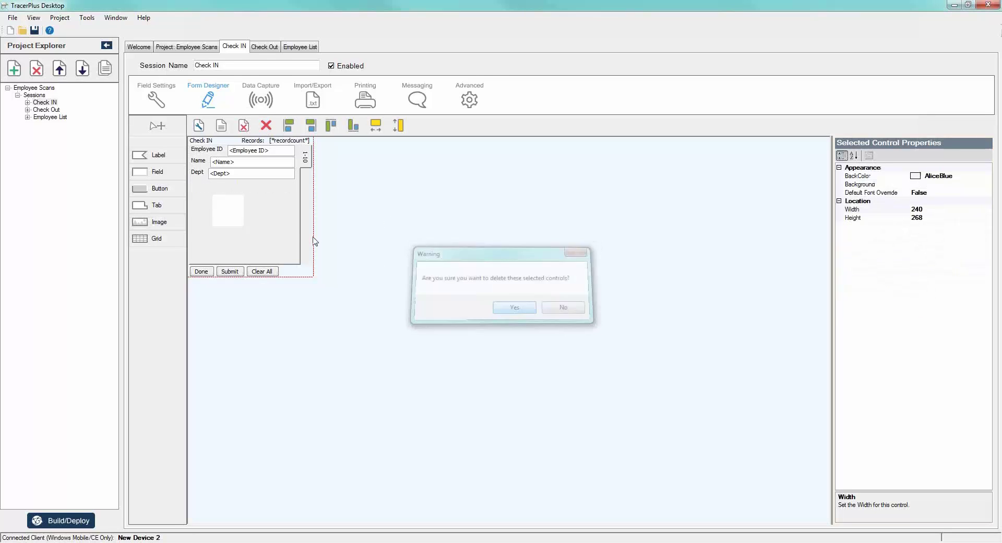
pyautogui.moveTo(223, 207); pyautogui.dragTo(285, 256)
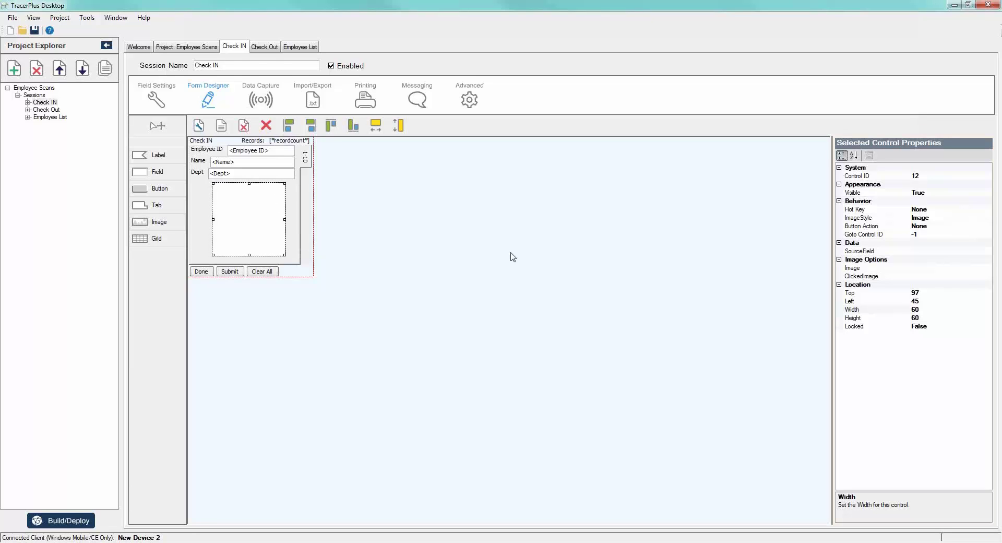
# Step: Set the new image control's source field to Image
pyautogui.click(984, 251)
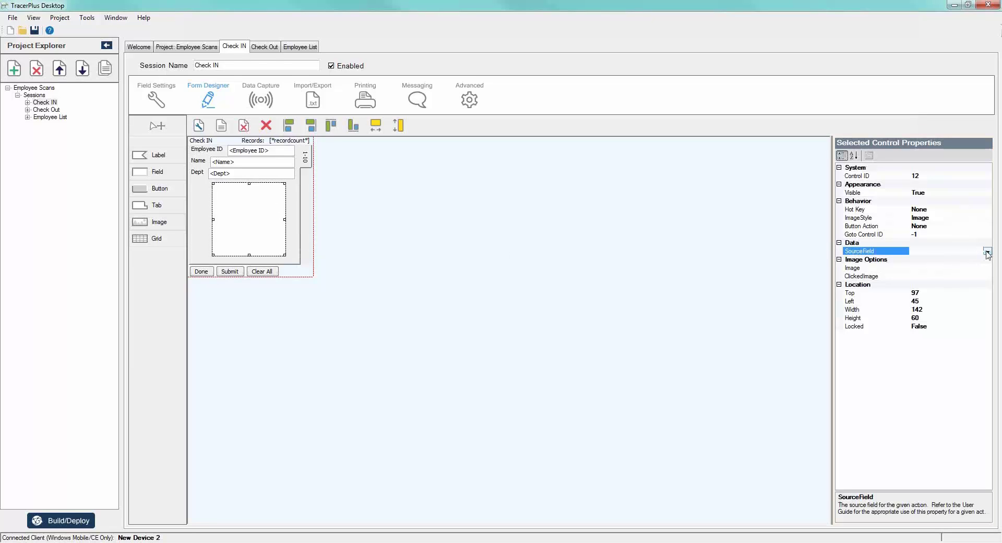
pyautogui.click(987, 252)
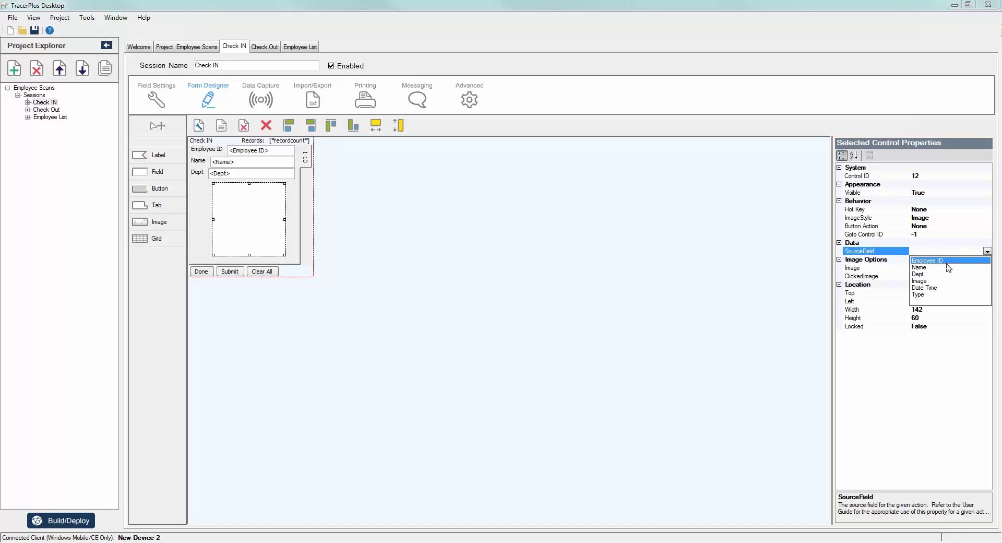
pyautogui.click(922, 282)
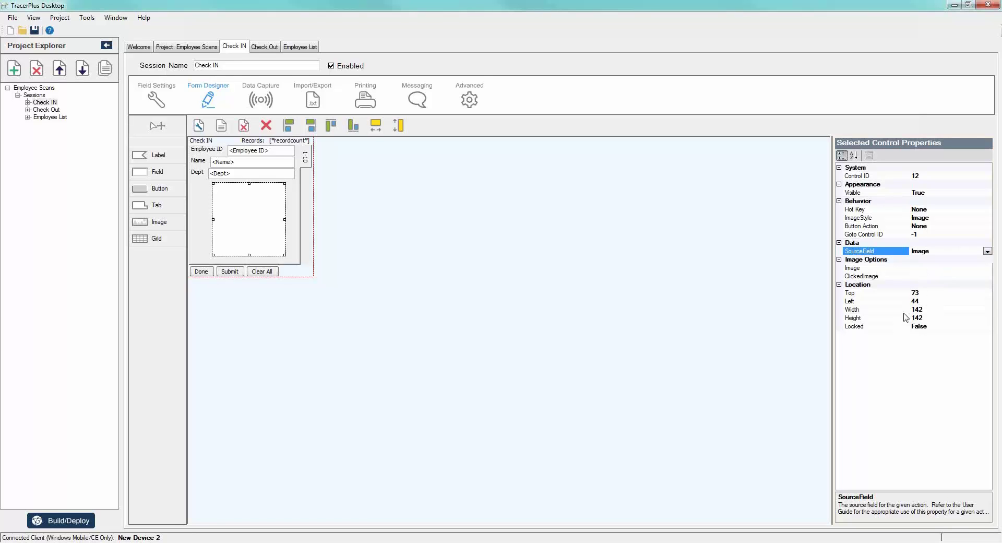
pyautogui.click(451, 320)
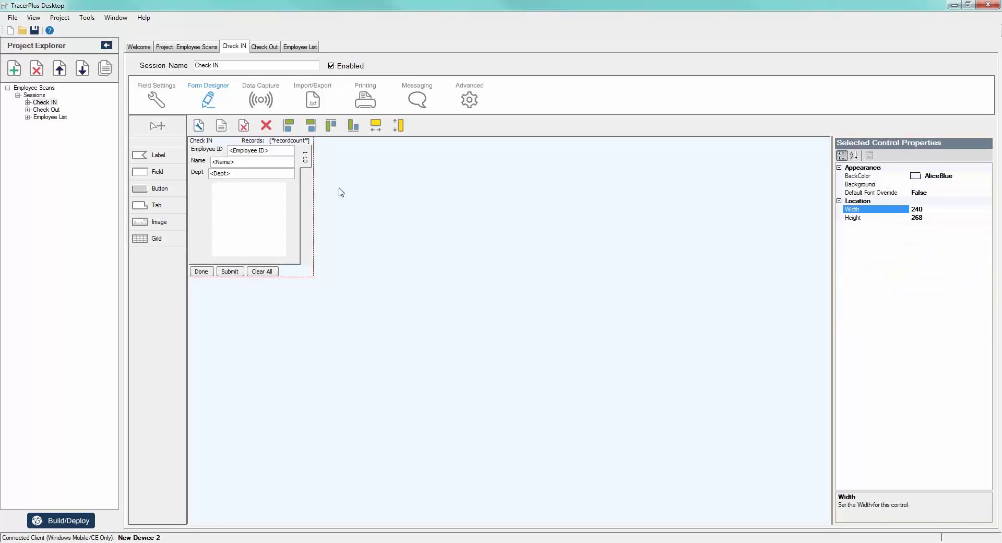
# Step: Enable a lookup for the Check Out session's Name field, sourced from Employee List, matched on Employee ID and returning Name
pyautogui.click(45, 104)
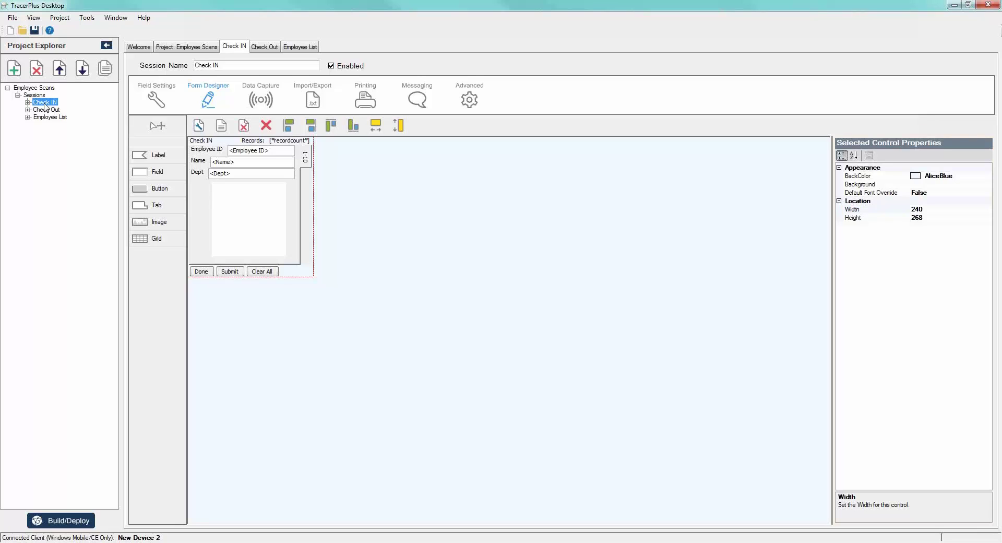
pyautogui.doubleClick(51, 110)
pyautogui.click(215, 147)
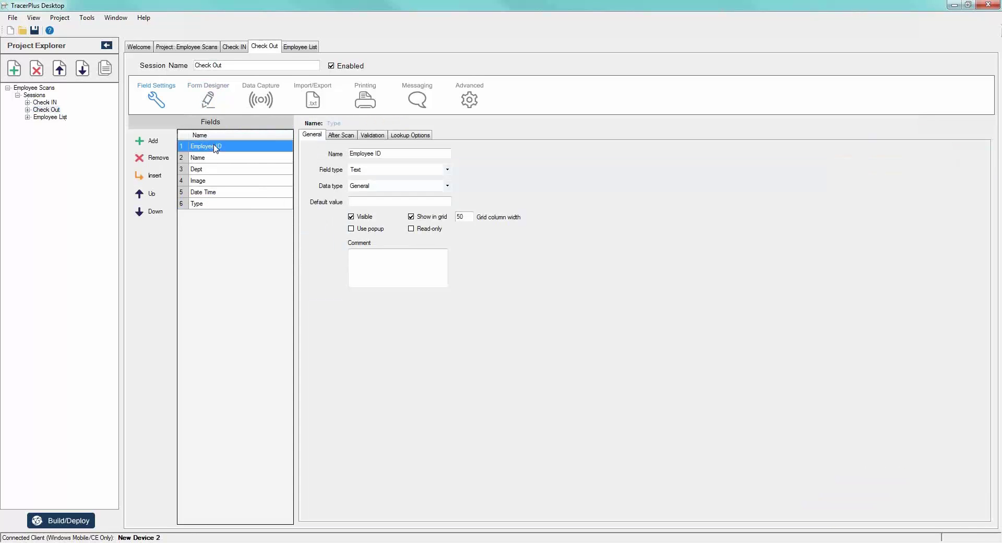
pyautogui.click(212, 158)
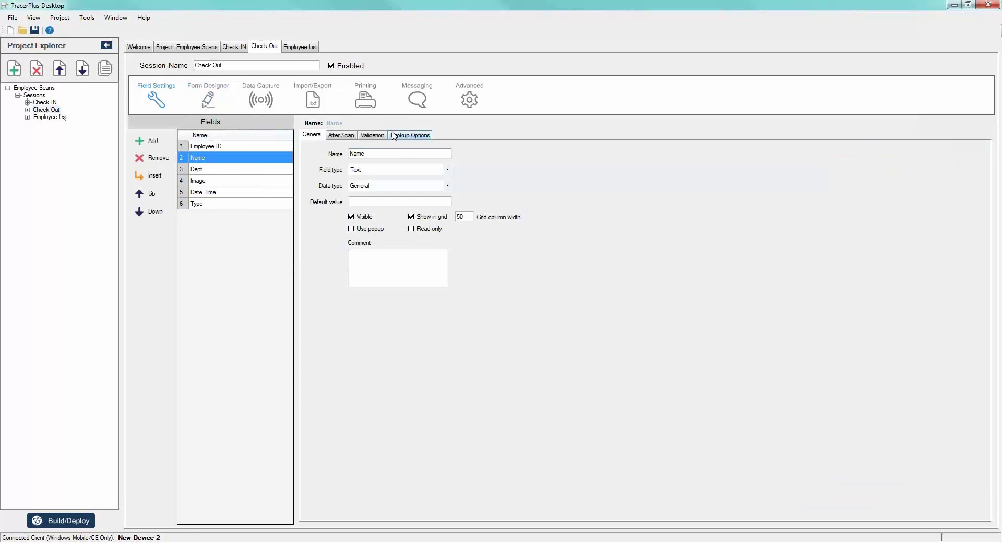
pyautogui.click(397, 136)
pyautogui.click(309, 150)
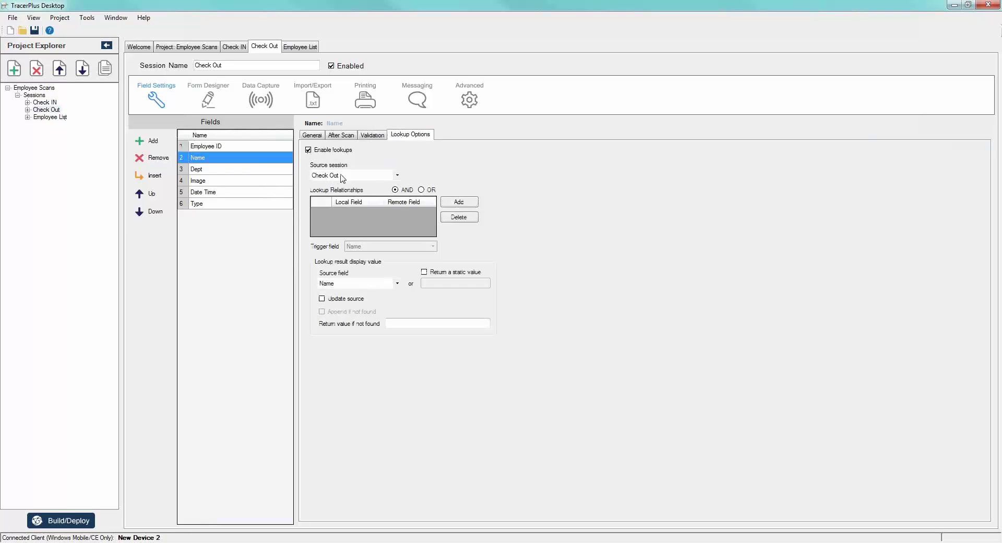
pyautogui.click(384, 178)
pyautogui.click(334, 202)
pyautogui.click(459, 202)
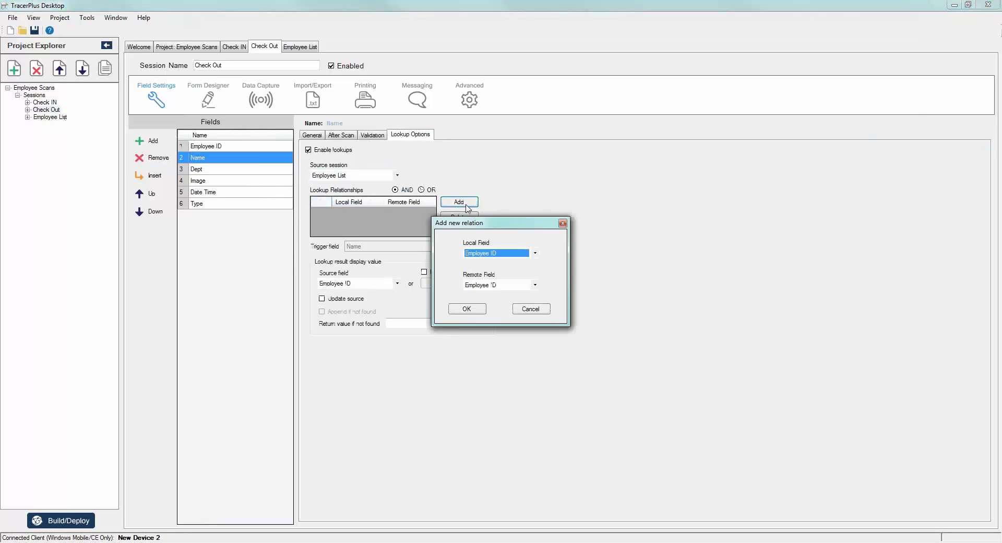
pyautogui.click(467, 309)
pyautogui.click(397, 283)
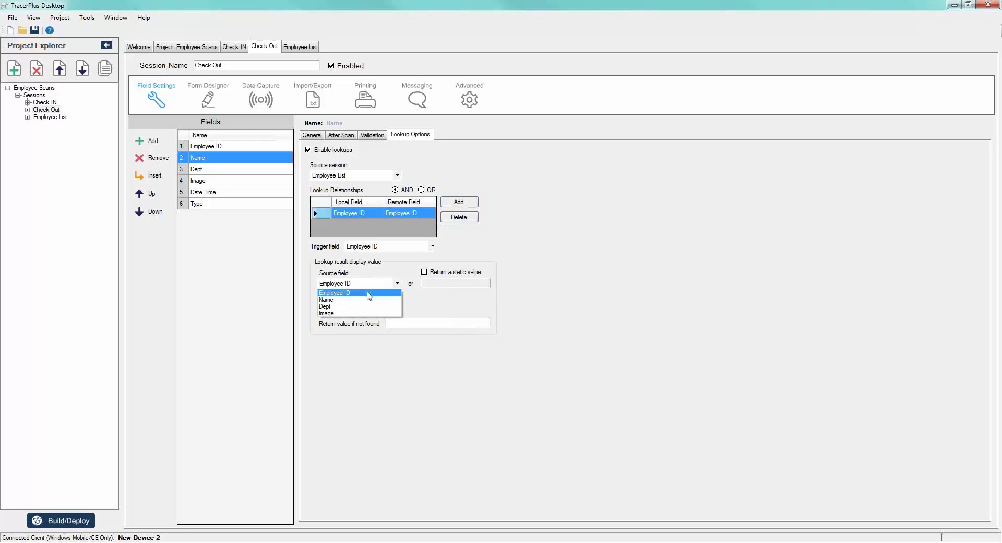
pyautogui.click(336, 295)
# Step: Enable a lookup for the Check Out session's Dept field, sourced from Employee List, matched on Employee ID and returning Dept
pyautogui.click(228, 169)
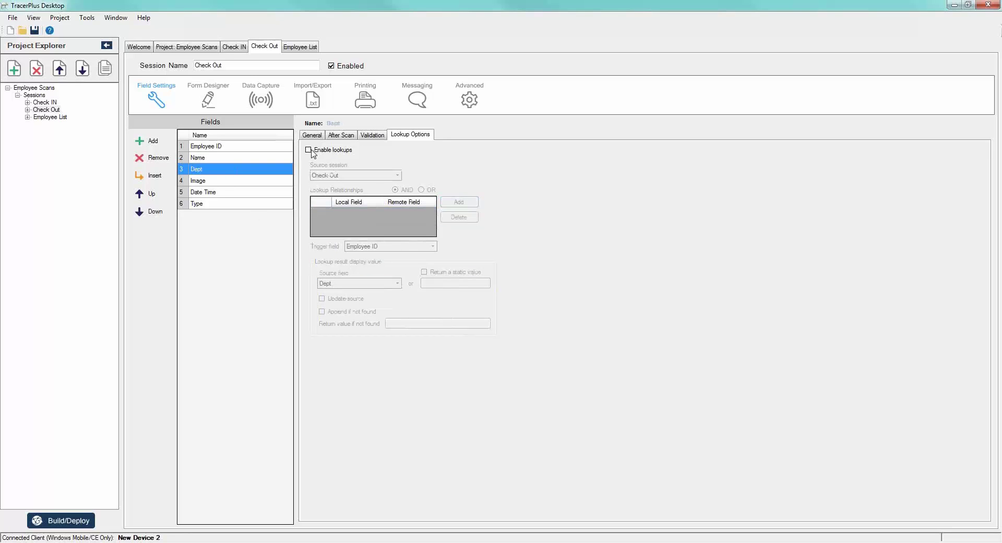
pyautogui.click(333, 176)
pyautogui.click(330, 199)
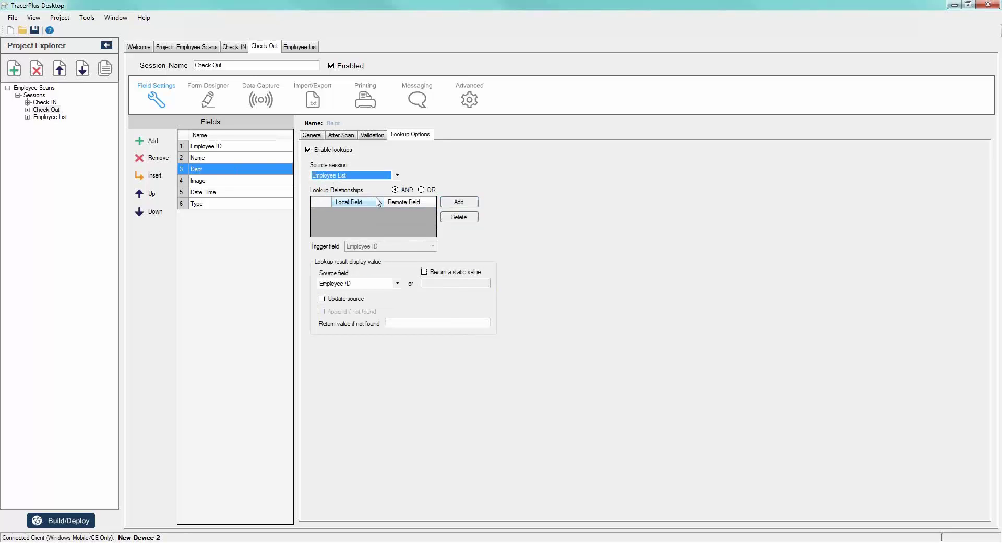
pyautogui.click(459, 202)
pyautogui.click(468, 308)
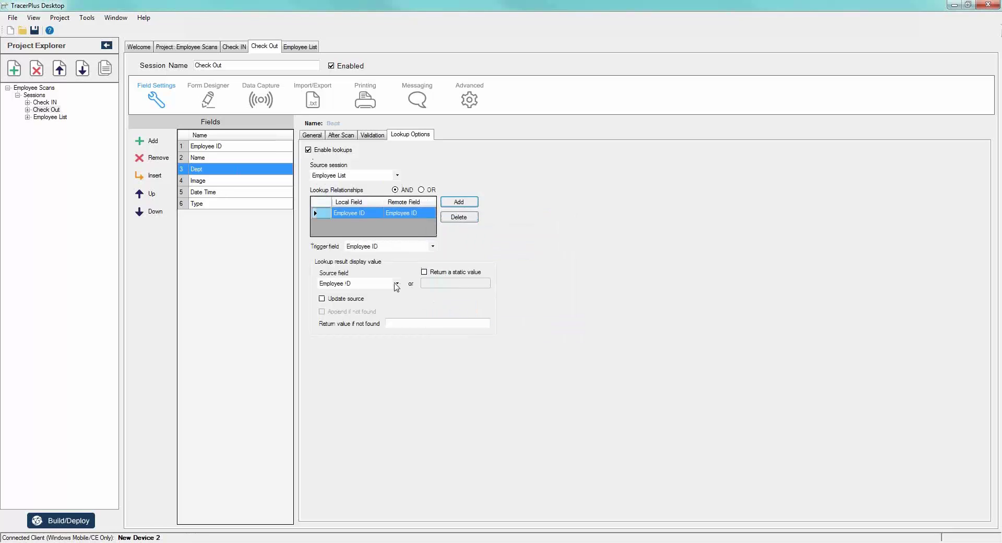
pyautogui.click(396, 284)
pyautogui.click(339, 303)
# Step: Enable a lookup for the Check Out session's Image field, sourced from Employee List, matched on Employee ID and returning Image
pyautogui.click(225, 185)
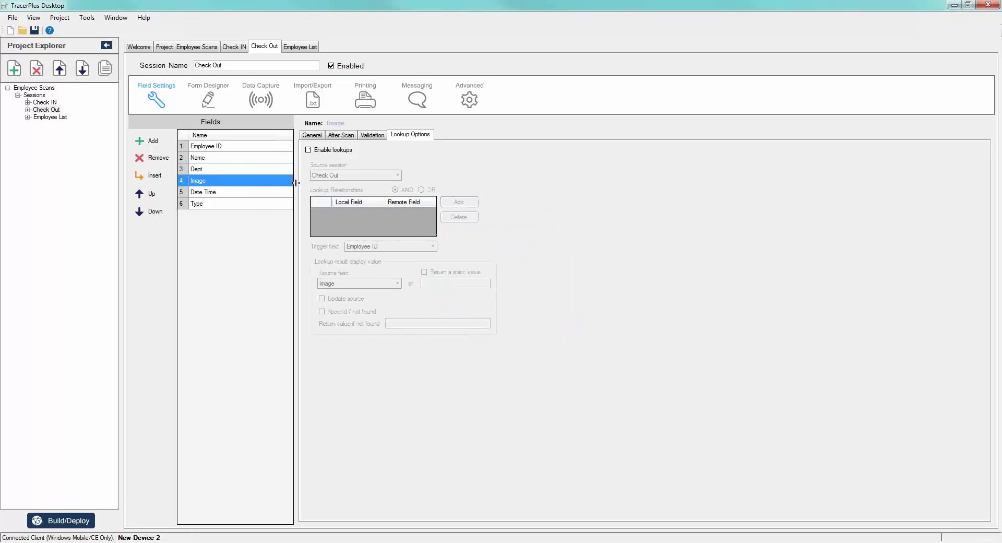
pyautogui.click(345, 176)
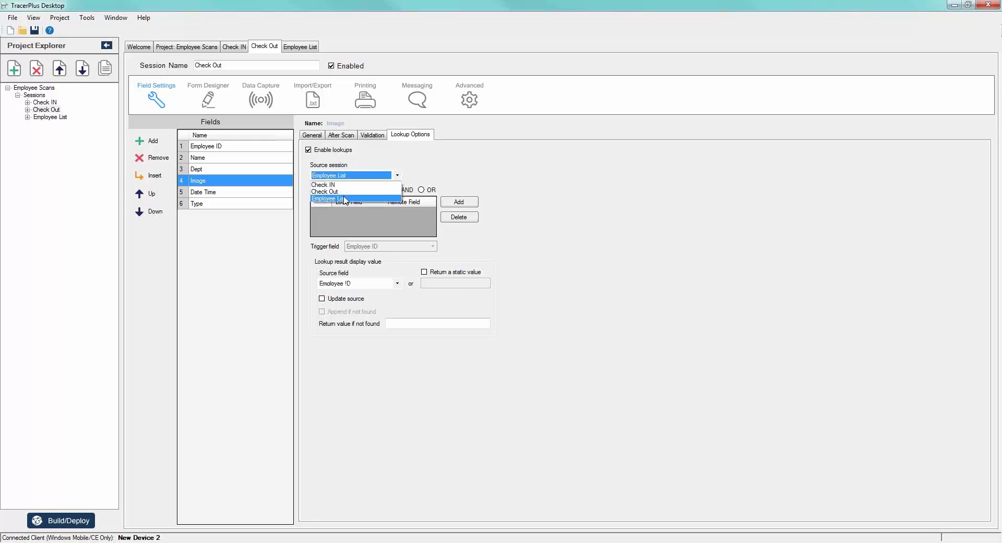
pyautogui.click(328, 199)
pyautogui.click(459, 201)
pyautogui.click(469, 308)
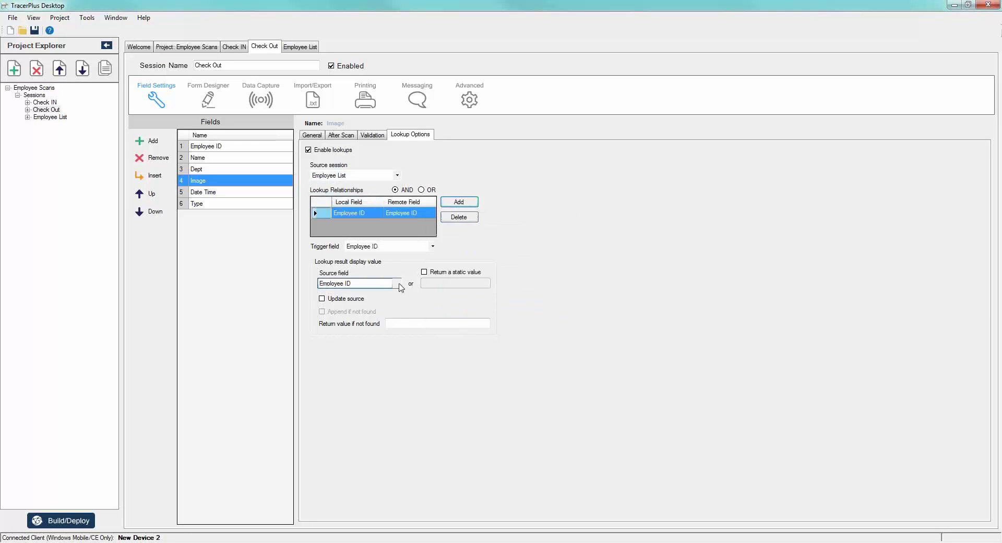
pyautogui.click(396, 284)
pyautogui.click(333, 310)
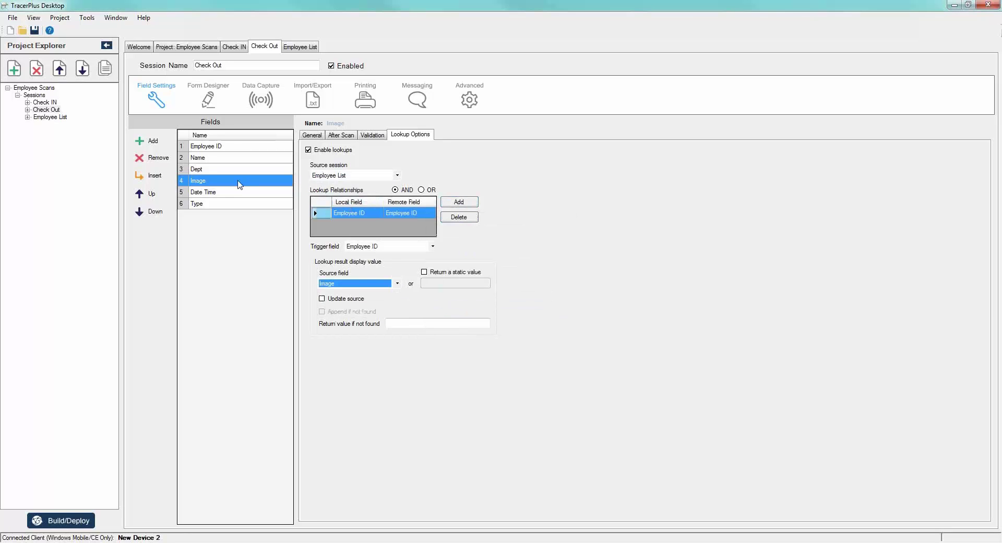
# Step: Make the Check Out session's Date Time field a read-only DateTime field with the M/dd/yyyy date format and h:mm:ss time format with AM/PM
pyautogui.click(223, 193)
pyautogui.click(312, 134)
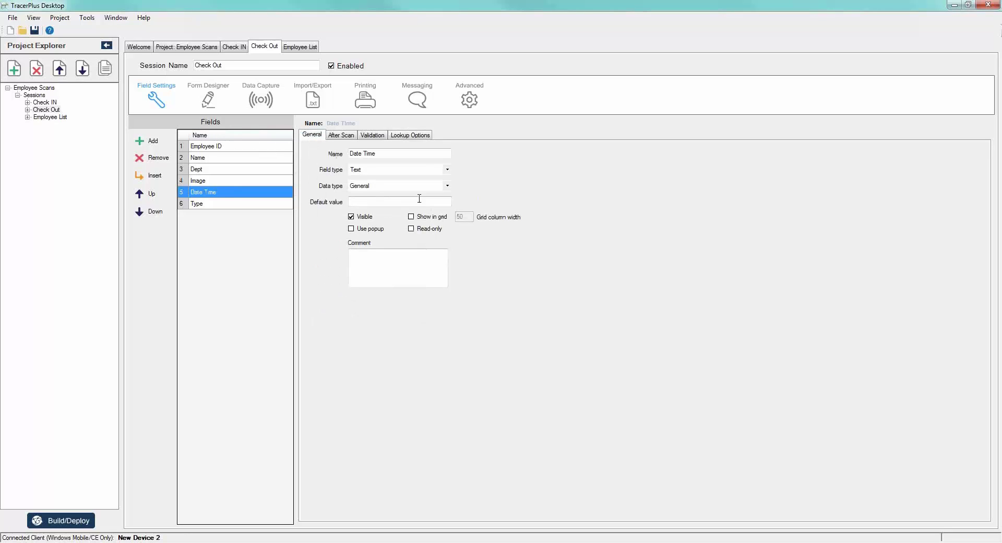
pyautogui.click(448, 186)
pyautogui.click(443, 211)
pyautogui.click(475, 187)
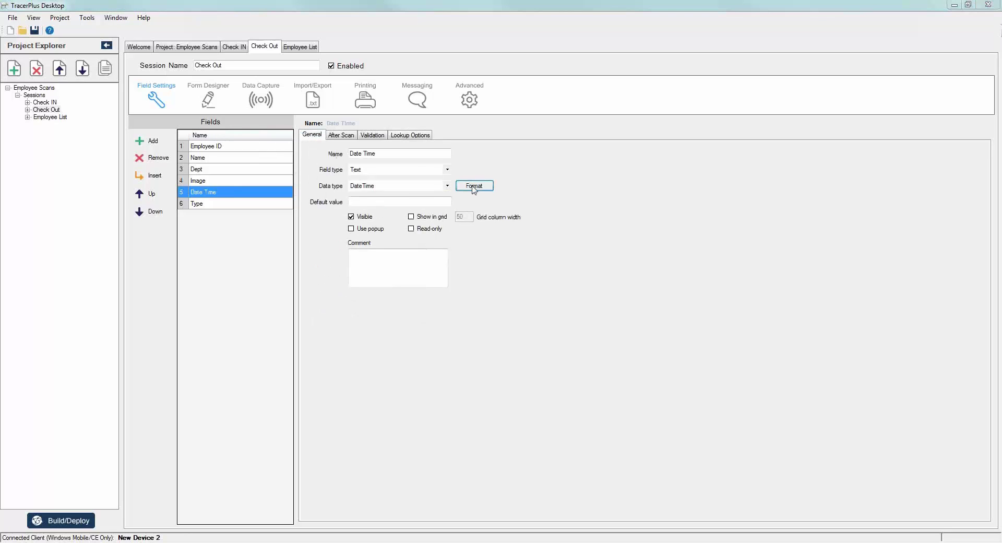
pyautogui.click(555, 265)
pyautogui.click(517, 275)
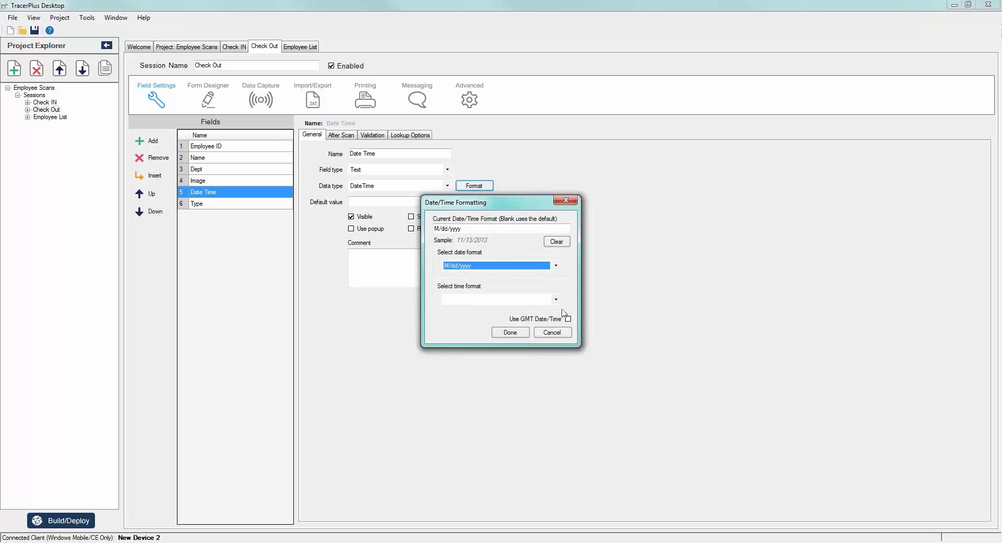
pyautogui.click(556, 299)
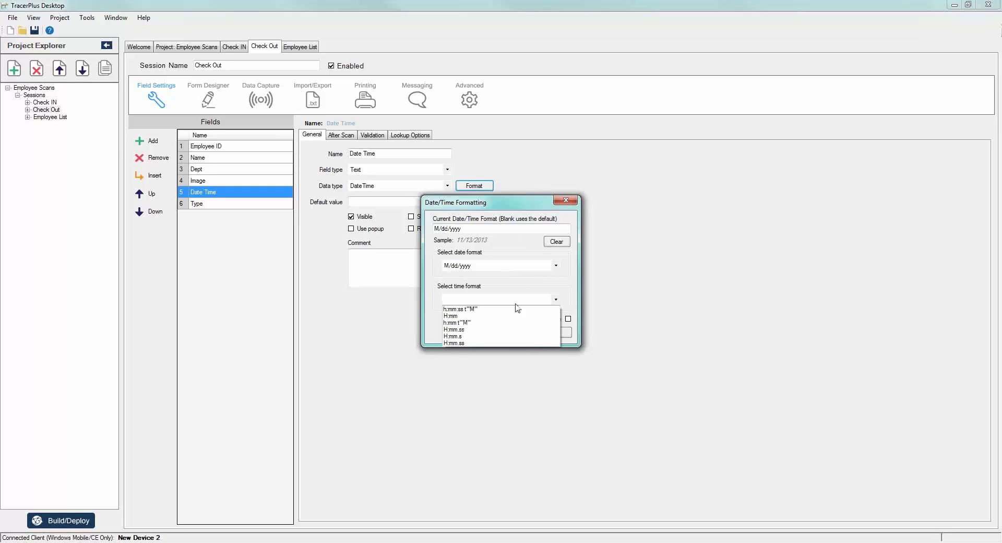
pyautogui.click(472, 310)
pyautogui.click(510, 334)
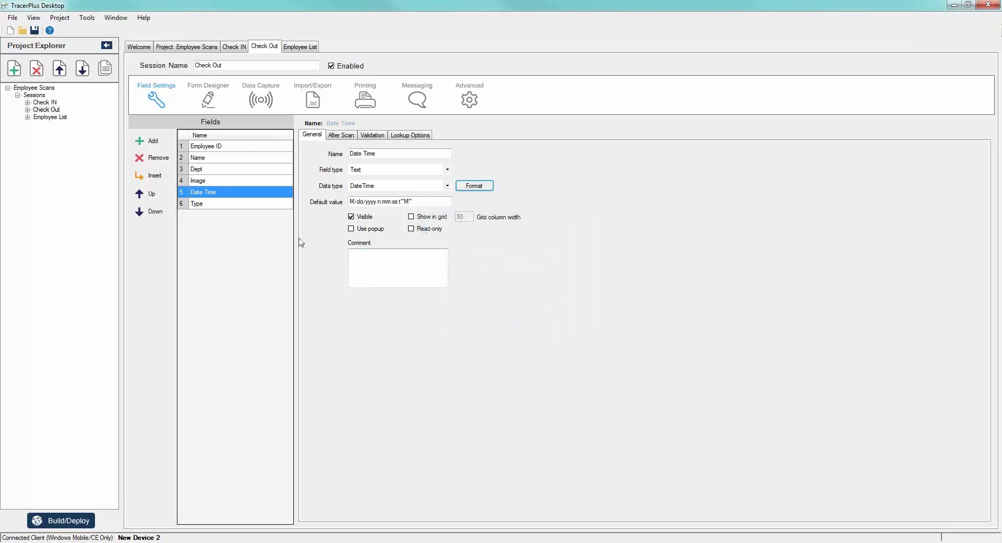
pyautogui.click(412, 229)
# Step: Enter the default value for the Check Out session's Type field and open its after-scan options
pyautogui.click(236, 205)
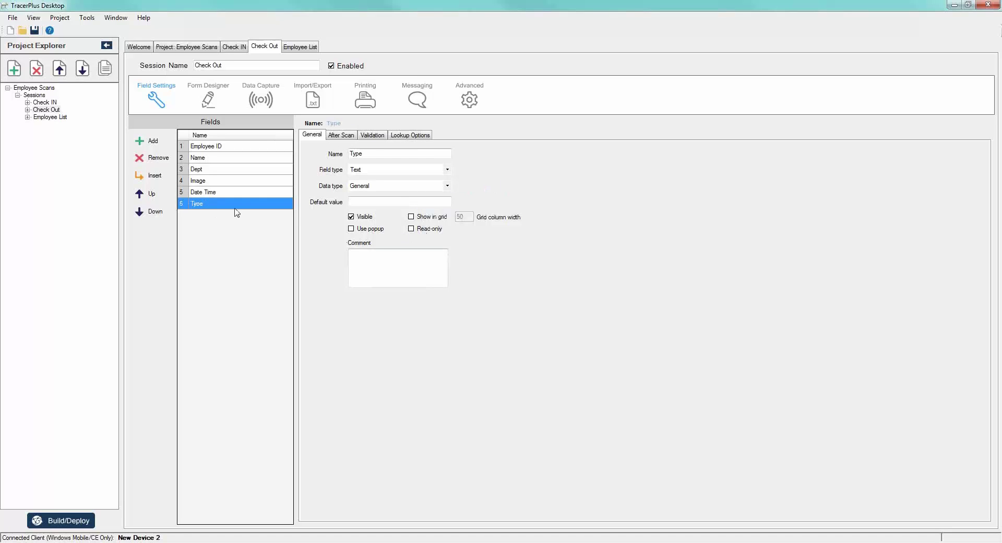
pyautogui.click(362, 200)
pyautogui.press('Tab')
pyautogui.click(332, 136)
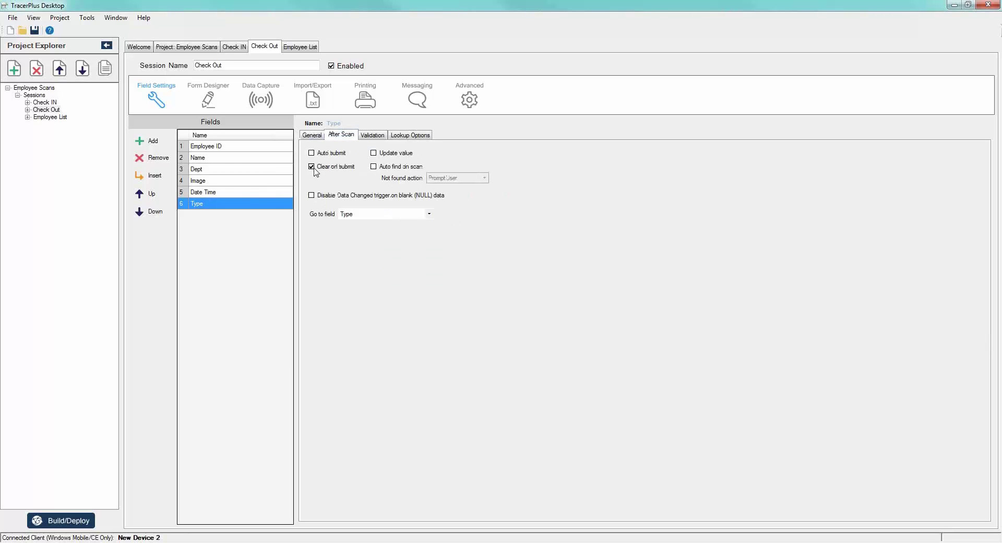
# Step: Make the Name, Dept and Image fields of the Check Out session read-only
pyautogui.click(219, 157)
pyautogui.click(312, 135)
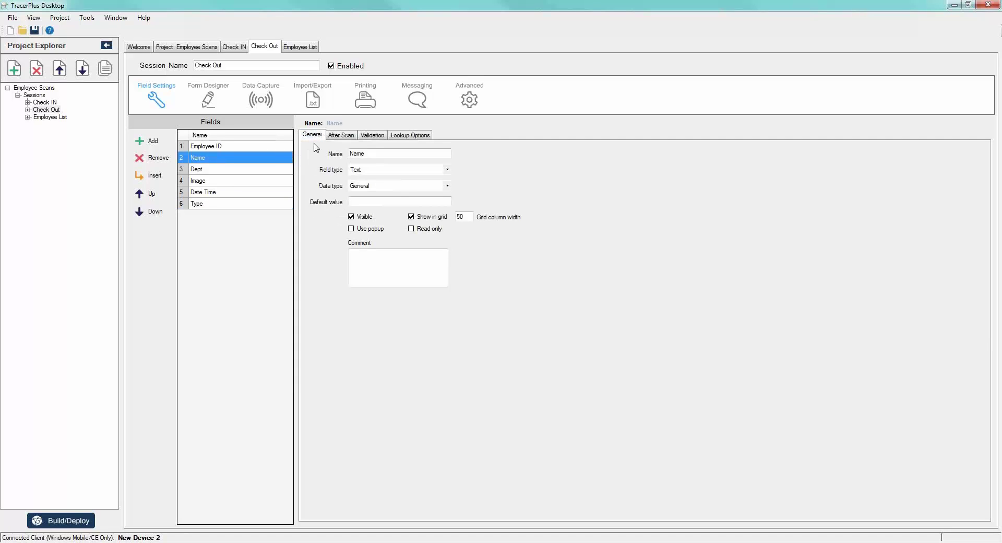
pyautogui.click(259, 171)
pyautogui.click(248, 181)
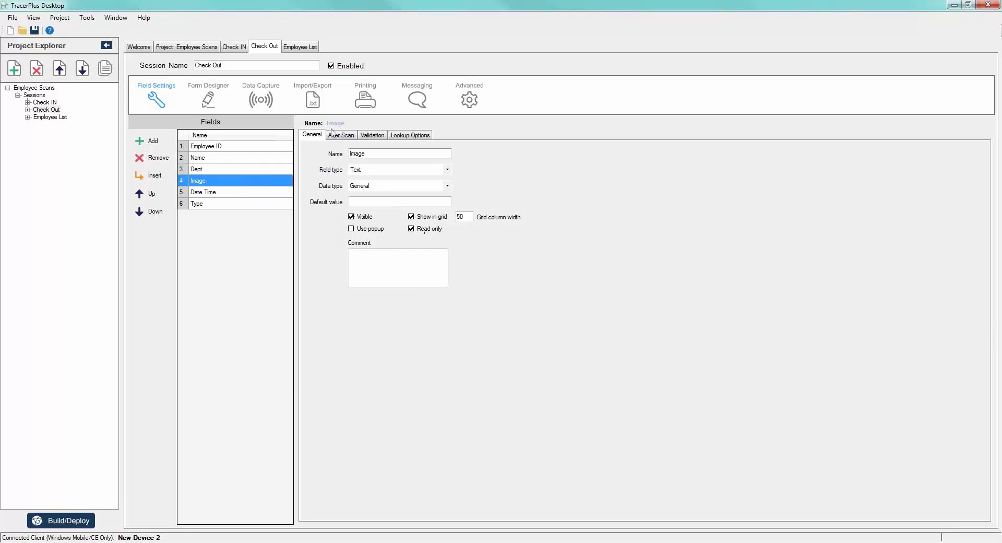
# Step: Generate the default Check Out form and delete the Image, Date Time and Type labels and fields from it
pyautogui.click(210, 96)
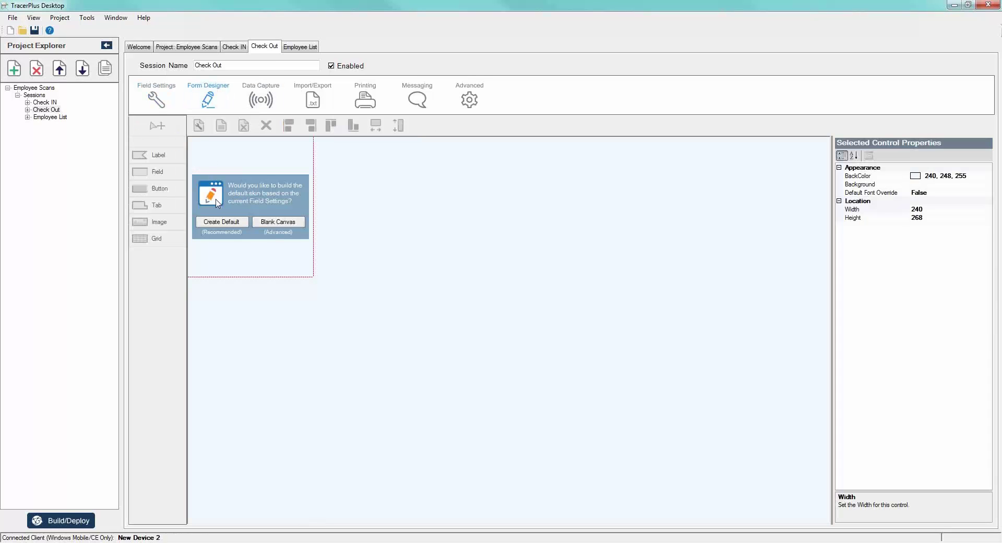
pyautogui.click(219, 224)
pyautogui.click(204, 196)
pyautogui.keyDown('ctrl'); pyautogui.click(228, 197); pyautogui.keyUp('ctrl')
pyautogui.keyDown('ctrl'); pyautogui.click(228, 207); pyautogui.keyUp('ctrl')
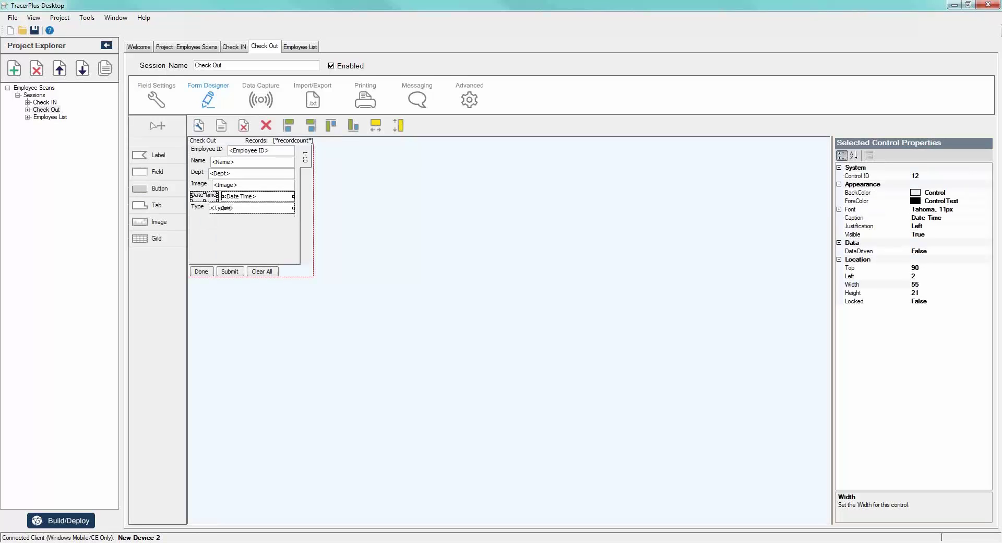
pyautogui.keyDown('ctrl'); pyautogui.click(197, 208); pyautogui.keyUp('ctrl')
pyautogui.keyDown('ctrl'); pyautogui.click(200, 185); pyautogui.keyUp('ctrl')
pyautogui.keyDown('ctrl'); pyautogui.click(228, 185); pyautogui.keyUp('ctrl')
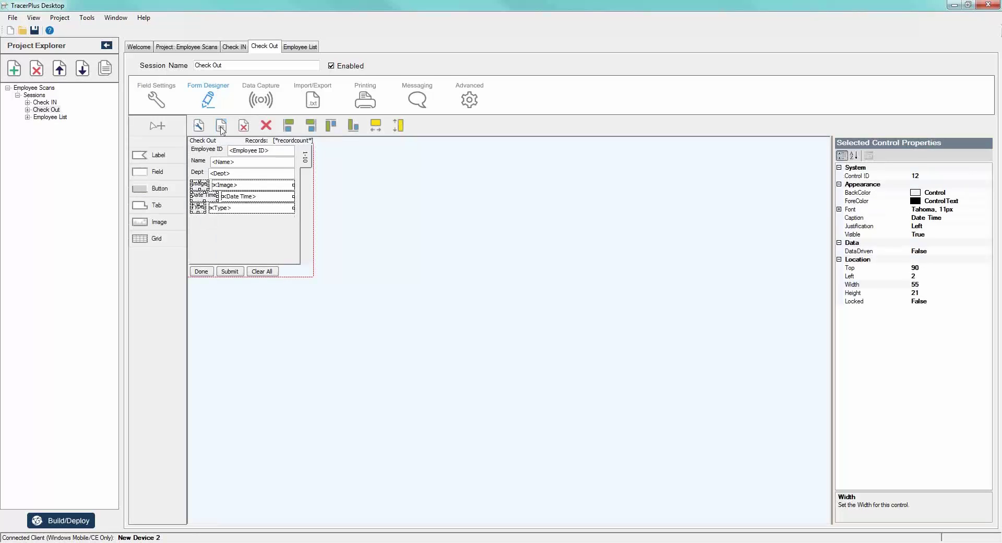
pyautogui.click(515, 308)
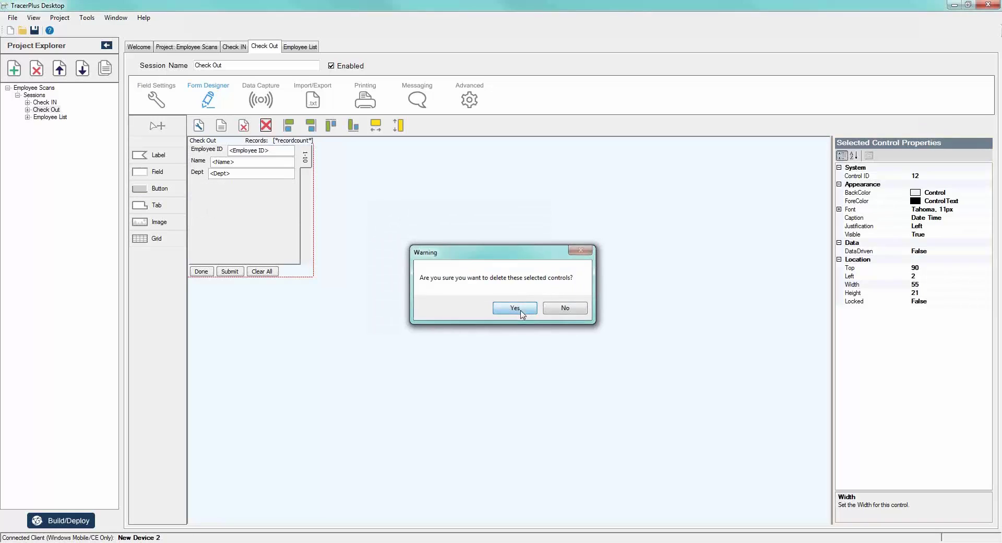
# Step: Add an image control of about 138 by 138 below the Dept field and set its source field to Image
pyautogui.click(156, 222)
pyautogui.click(207, 205)
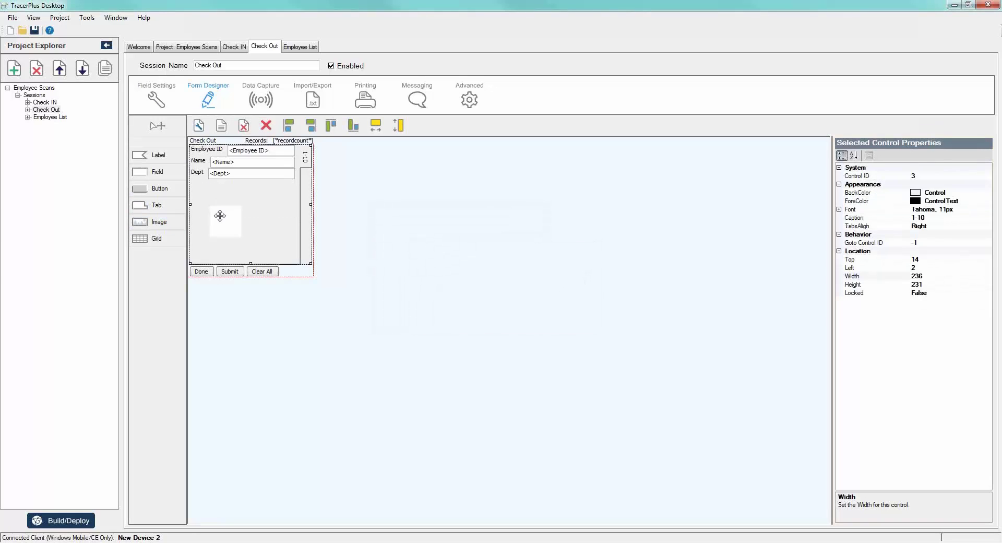
pyautogui.moveTo(219, 217); pyautogui.dragTo(281, 254)
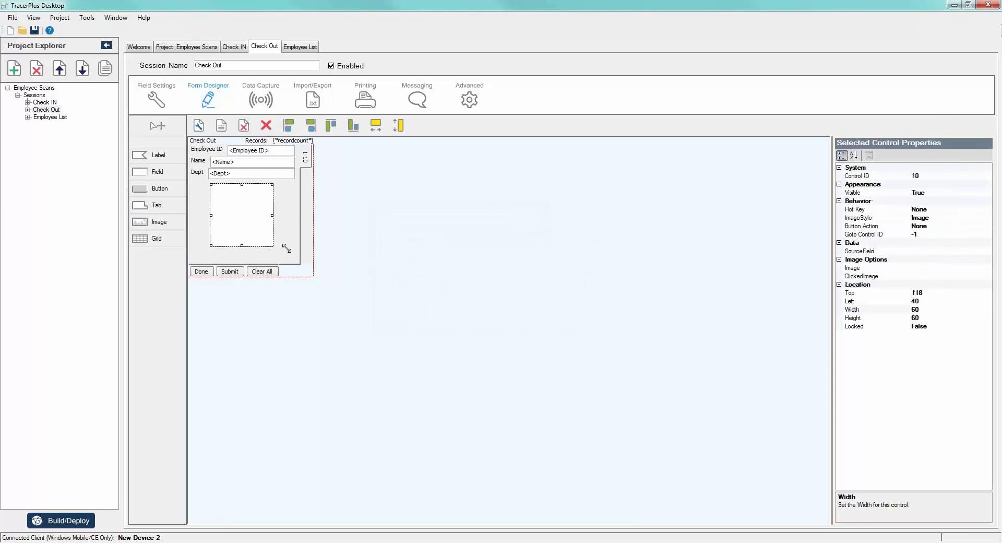
pyautogui.moveTo(251, 217); pyautogui.dragTo(259, 219)
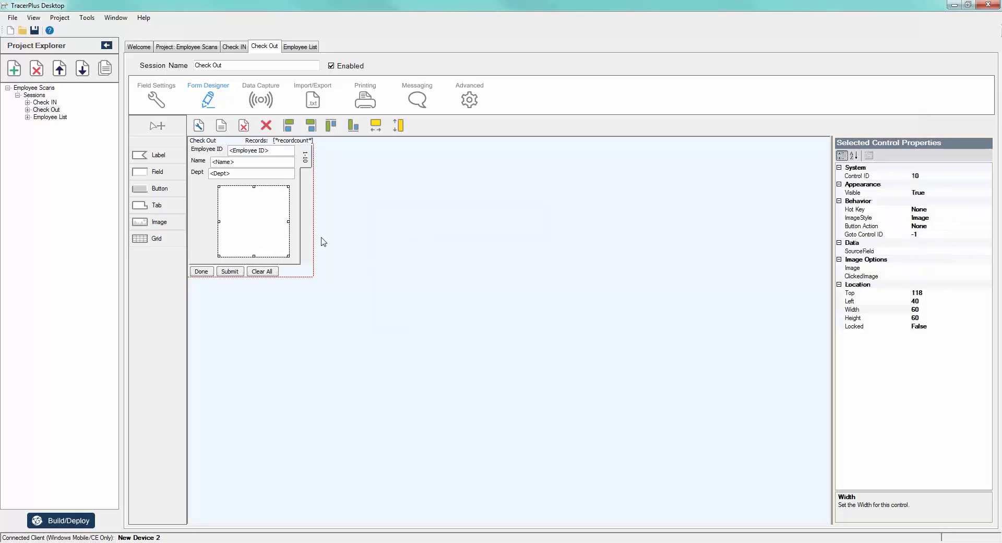
pyautogui.click(980, 251)
pyautogui.click(988, 251)
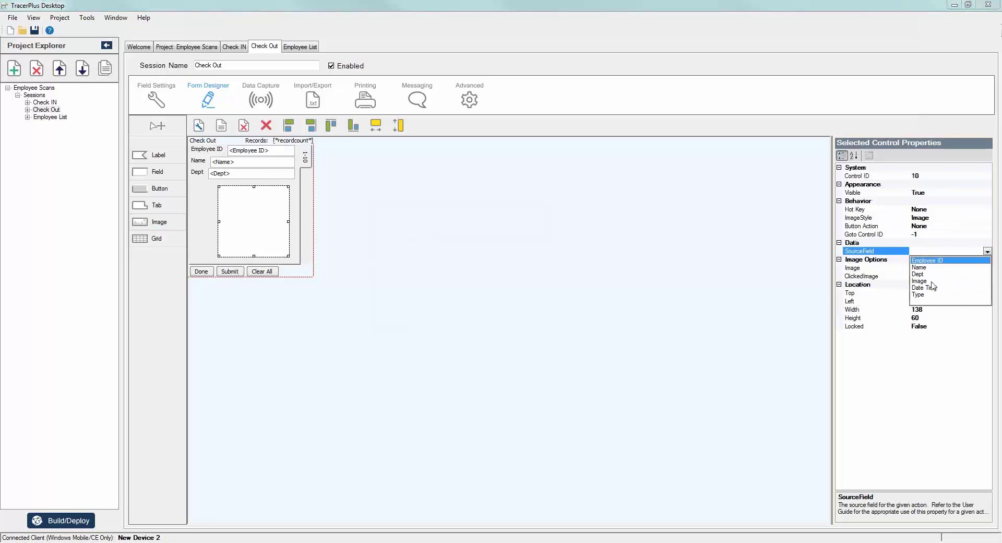
pyautogui.click(931, 282)
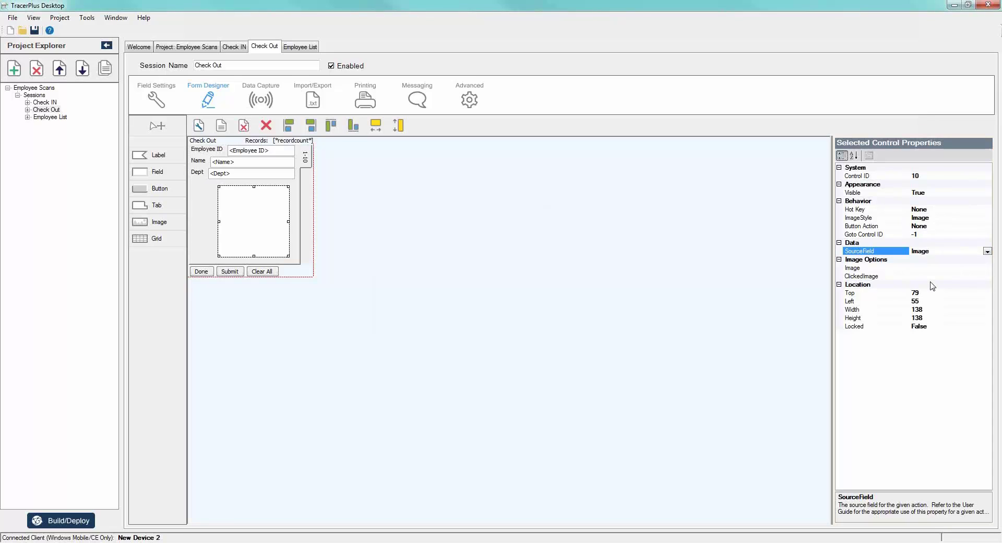
pyautogui.click(491, 269)
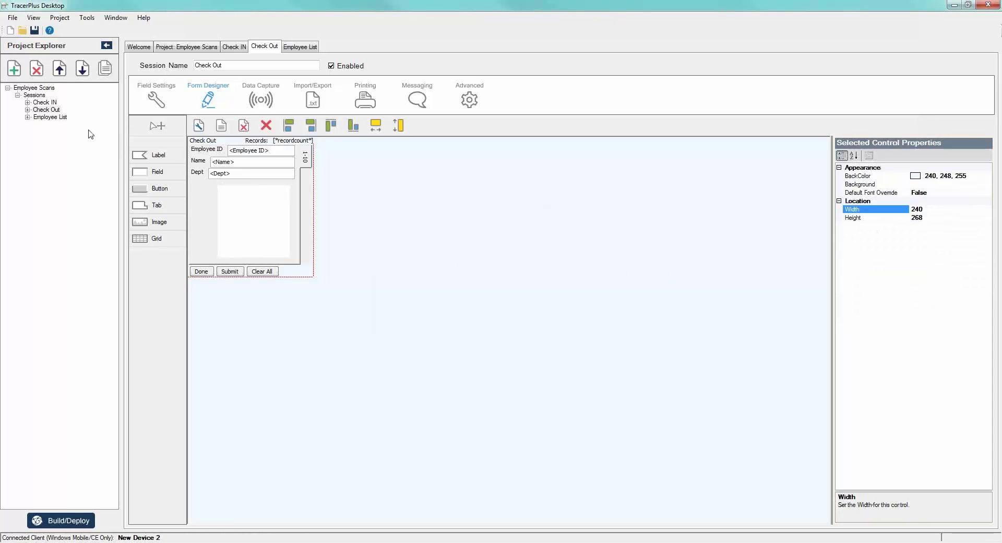
# Step: Change the Employee List session's Image field to the Image field type
pyautogui.click(42, 118)
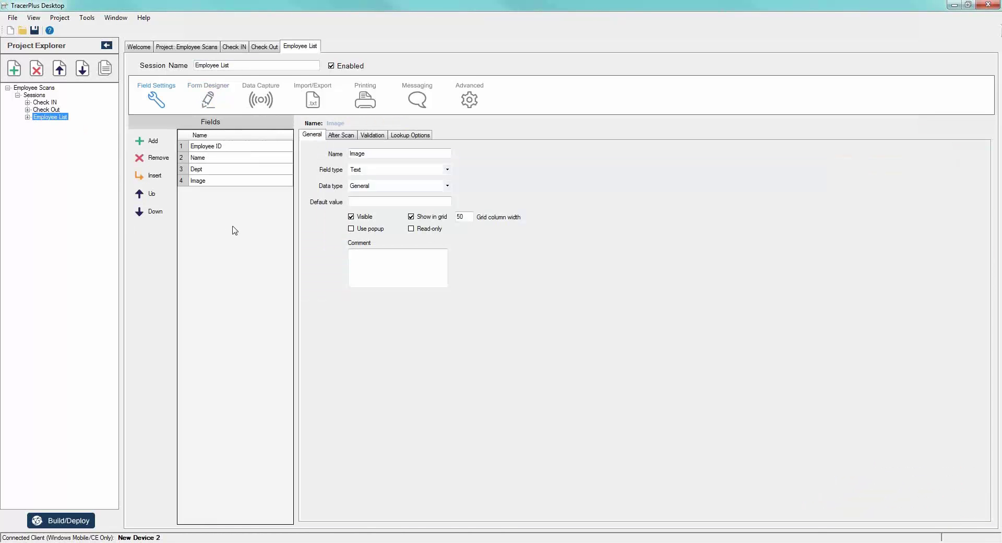
pyautogui.click(214, 181)
pyautogui.click(448, 169)
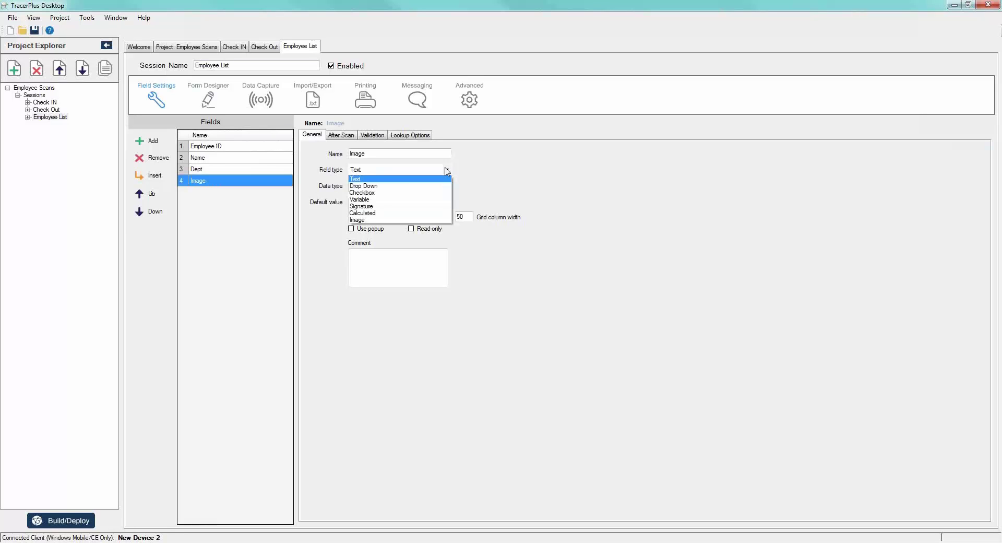
pyautogui.click(367, 220)
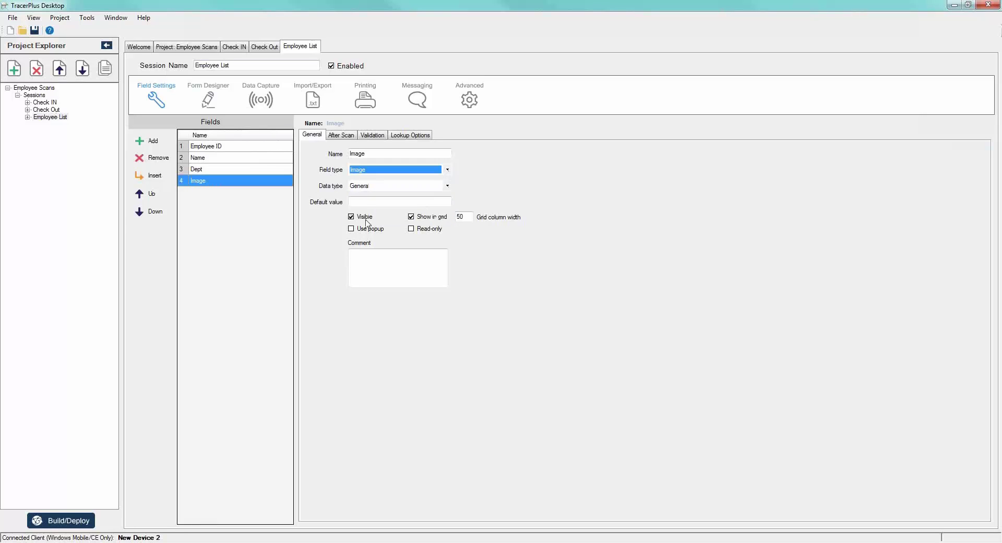
pyautogui.click(383, 275)
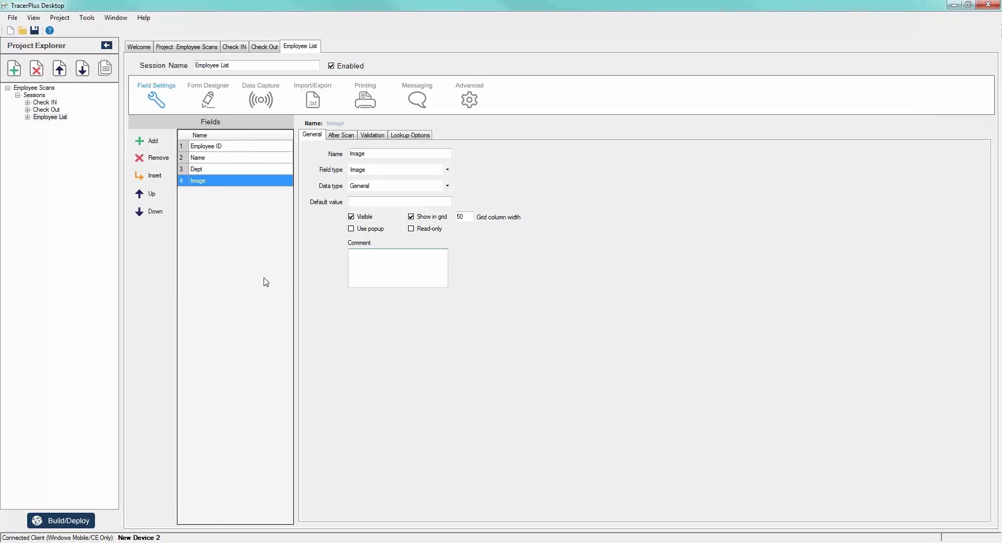
# Step: Generate the default data-entry form for the Employee List session
pyautogui.click(211, 148)
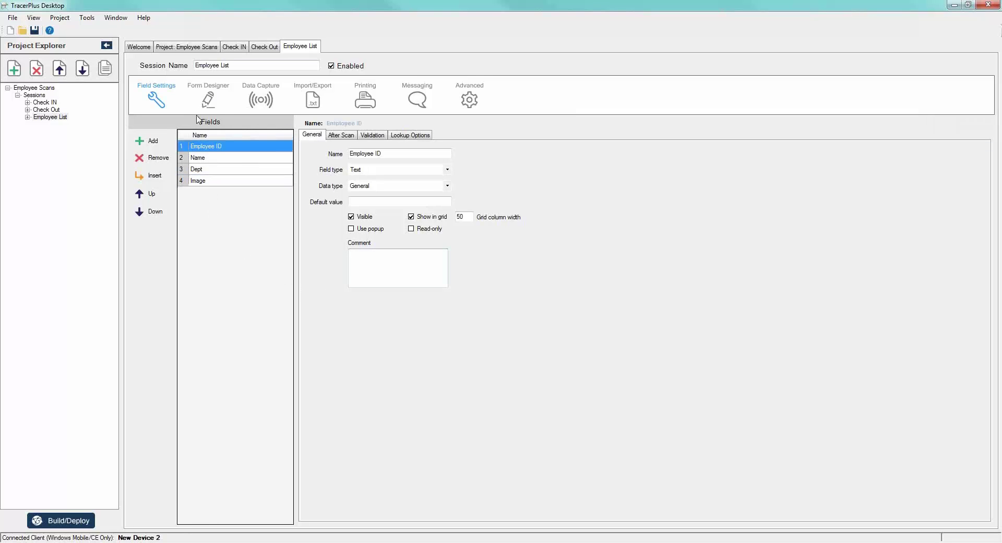
pyautogui.click(208, 99)
pyautogui.click(211, 222)
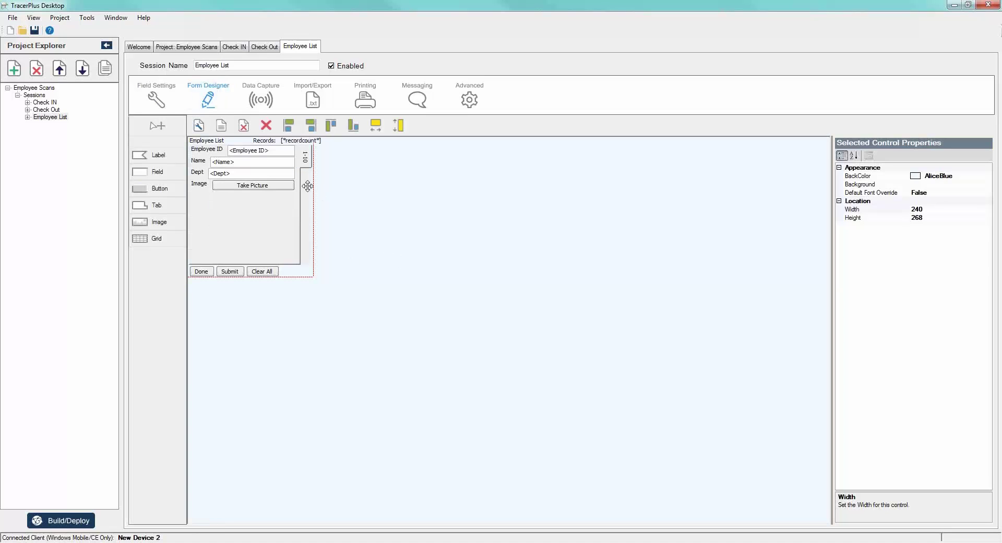
pyautogui.click(170, 106)
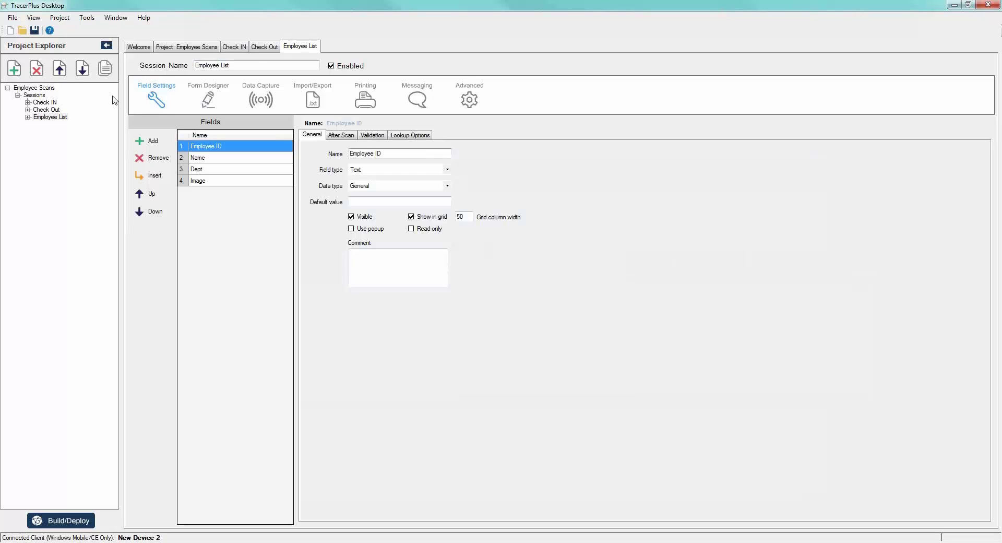
pyautogui.click(58, 103)
pyautogui.click(55, 110)
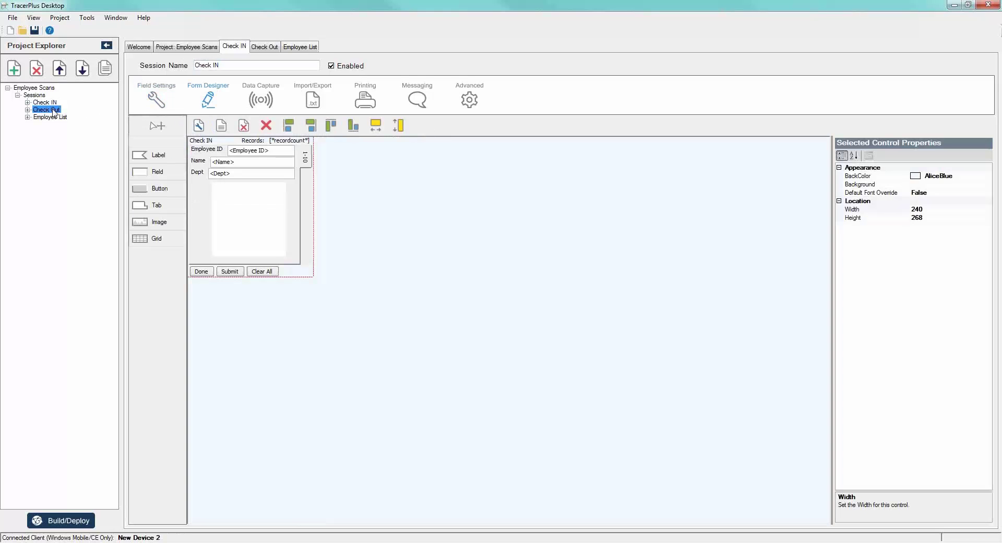
pyautogui.click(54, 117)
pyautogui.click(52, 103)
# Step: Switch to SQL Server Management Studio and start creating a new database on the local server
pyautogui.hotkey('alt', 'Tab')
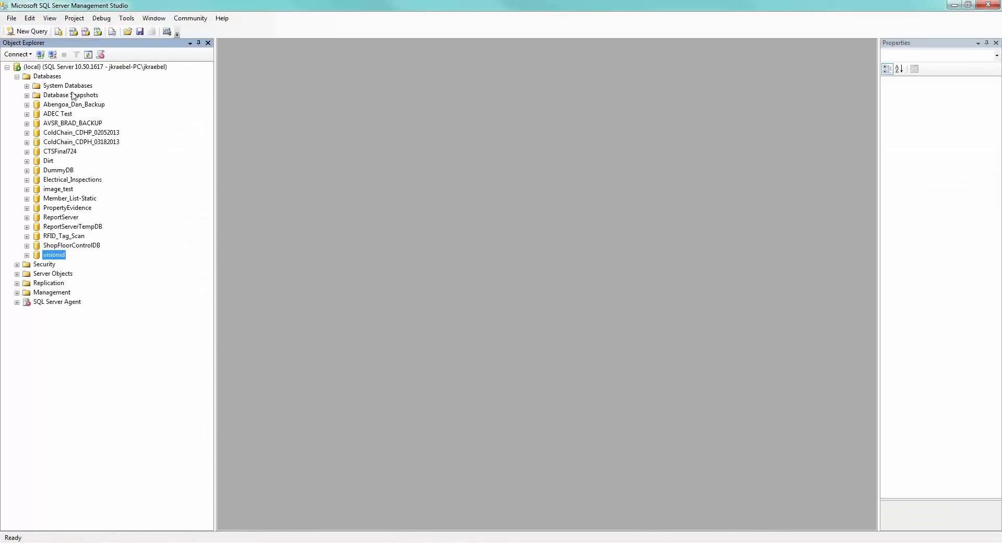
pyautogui.click(48, 77)
pyautogui.rightClick(48, 78)
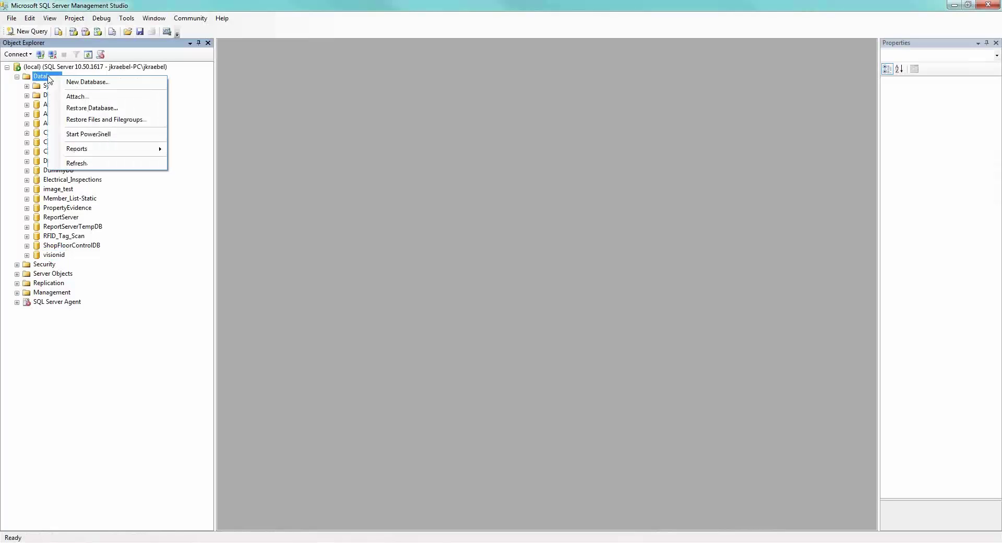
pyautogui.click(86, 85)
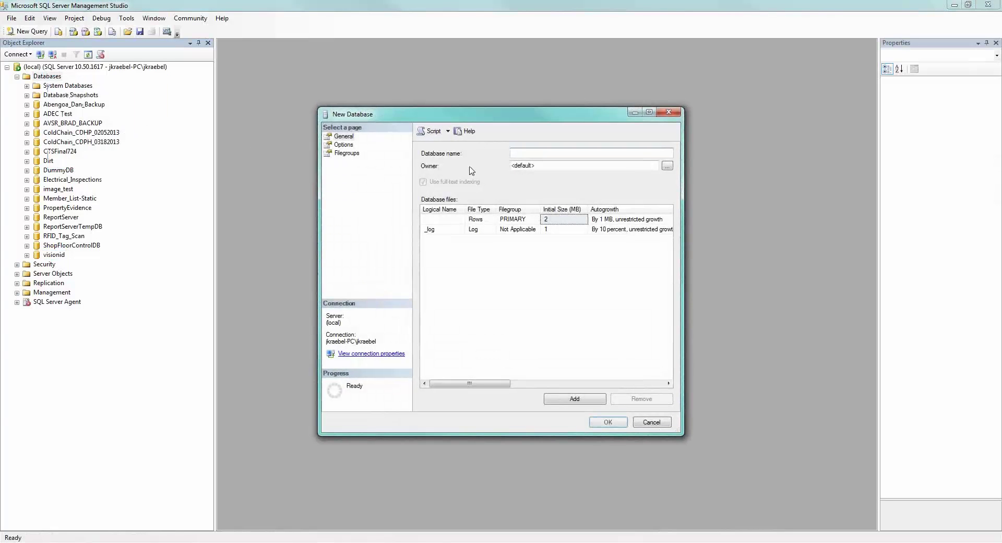
pyautogui.write('Web')
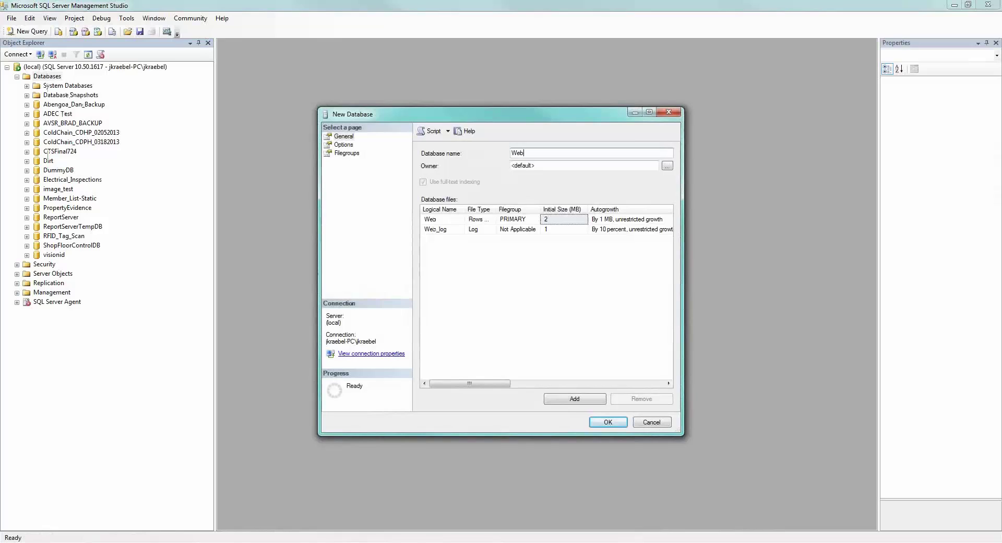
pyautogui.write('inar_')
pyautogui.press('BackSpace')
pyautogui.press('BackSpace')
pyautogui.press('BackSpace')
pyautogui.press('BackSpace')
pyautogui.press('BackSpace')
pyautogui.press('BackSpace')
pyautogui.press('BackSpace')
pyautogui.press('BackSpace')
pyautogui.press('BackSpace')
# Step: Name the new database SQL_Webinar and create it
pyautogui.write('SQL_Webinar')
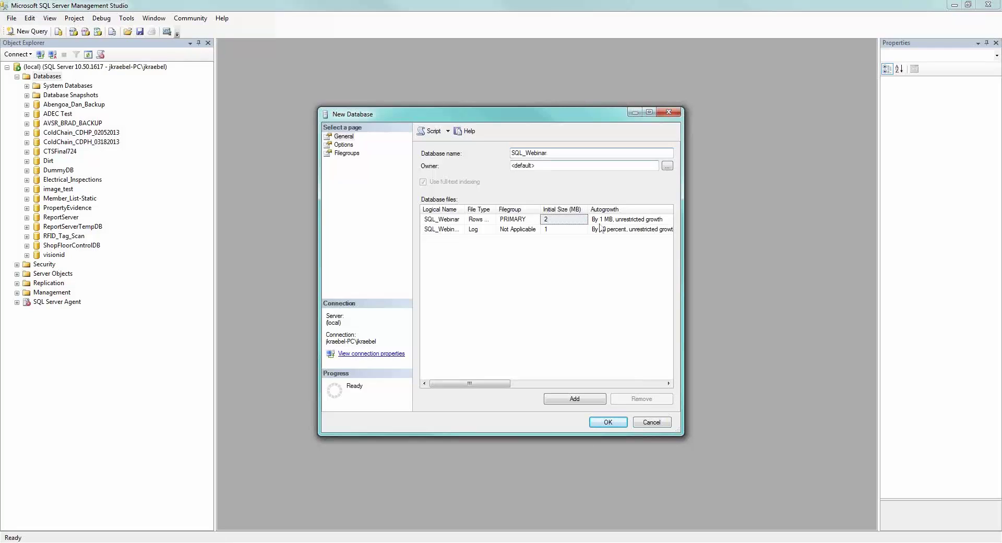
pyautogui.click(595, 422)
pyautogui.click(56, 265)
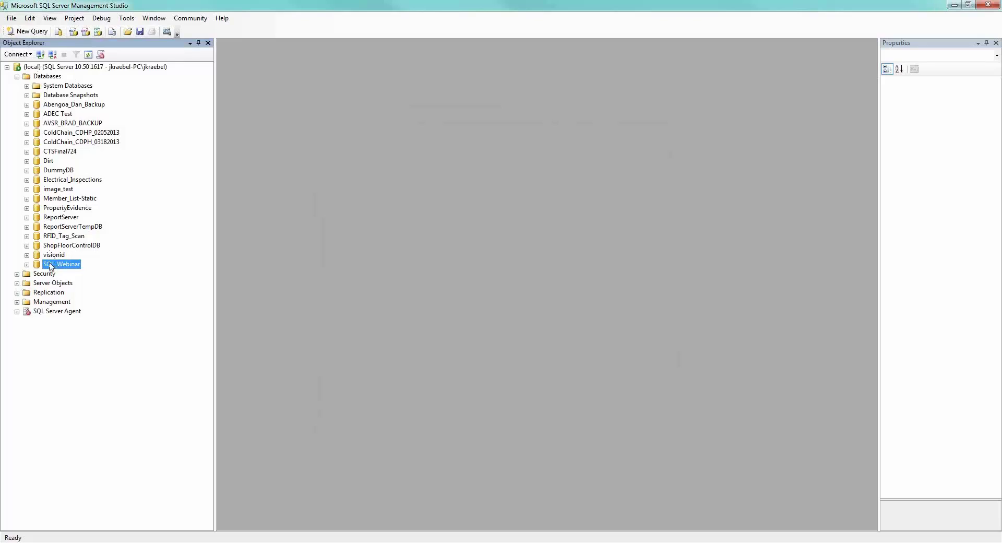
# Step: Start a new table in the SQL_Webinar database with a first column ID of data type int
pyautogui.click(27, 265)
pyautogui.click(62, 284)
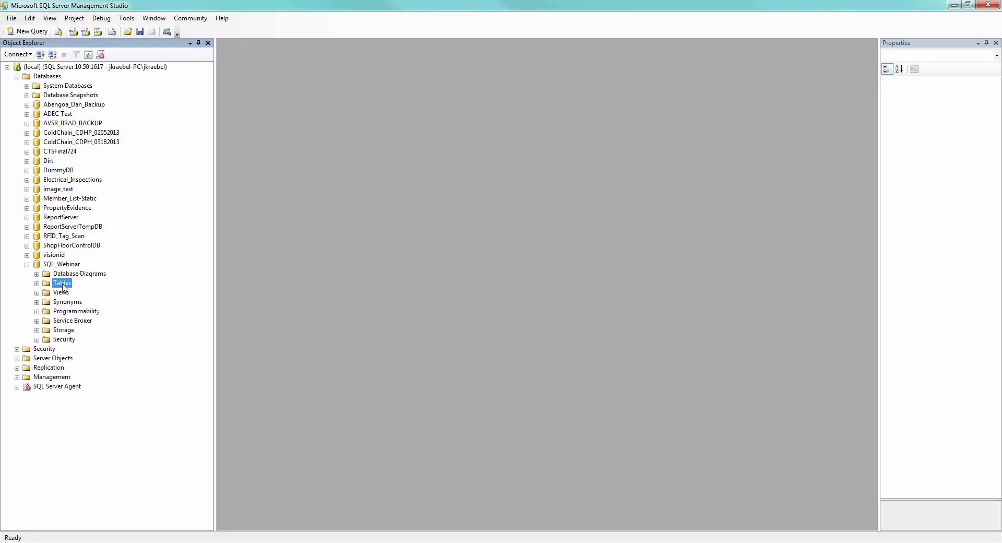
pyautogui.rightClick(63, 287)
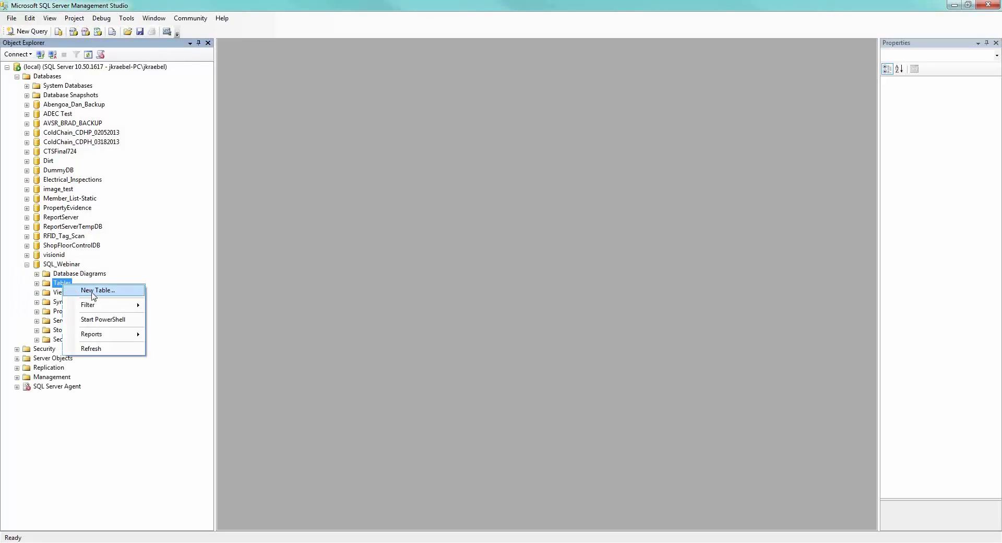
pyautogui.click(94, 295)
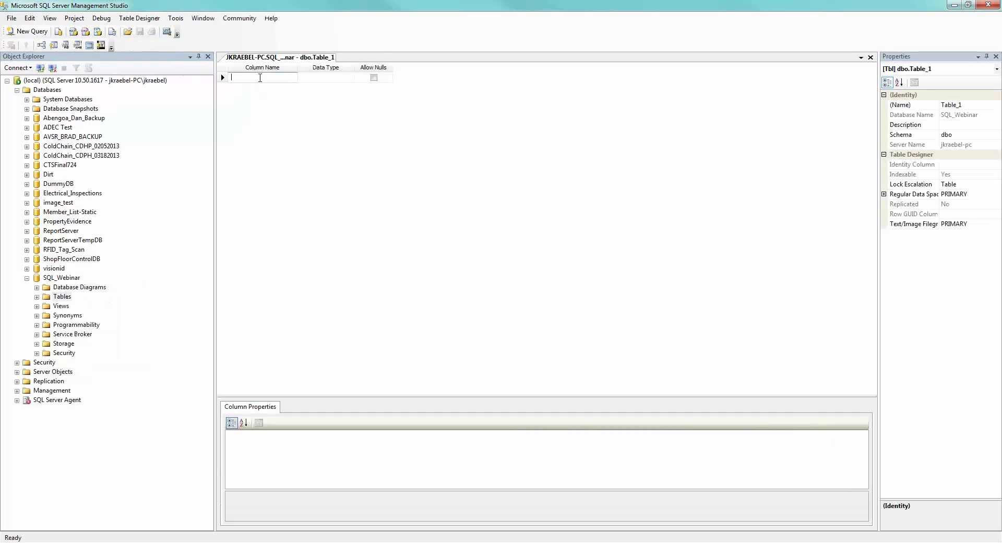
pyautogui.write('ID')
pyautogui.press('Tab')
pyautogui.write('in')
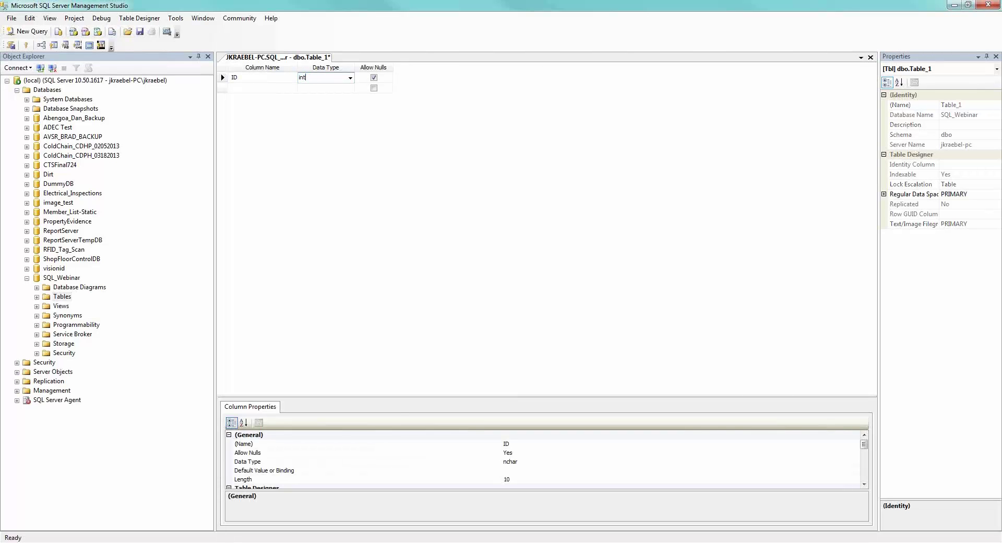
pyautogui.press('Tab')
# Step: Add Employee_ID and Name columns to the table, keeping the default nchar(10) data type
pyautogui.click(275, 86)
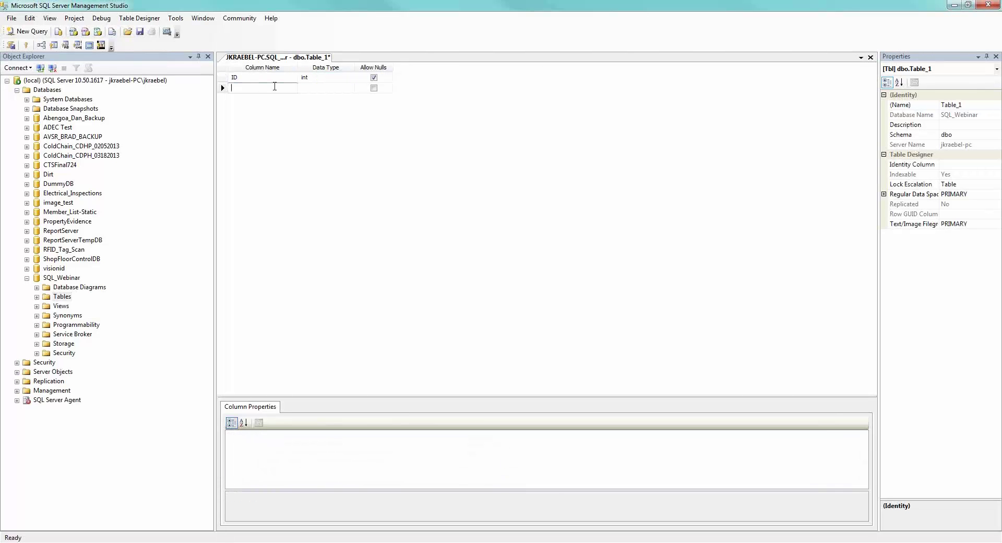
pyautogui.write('E')
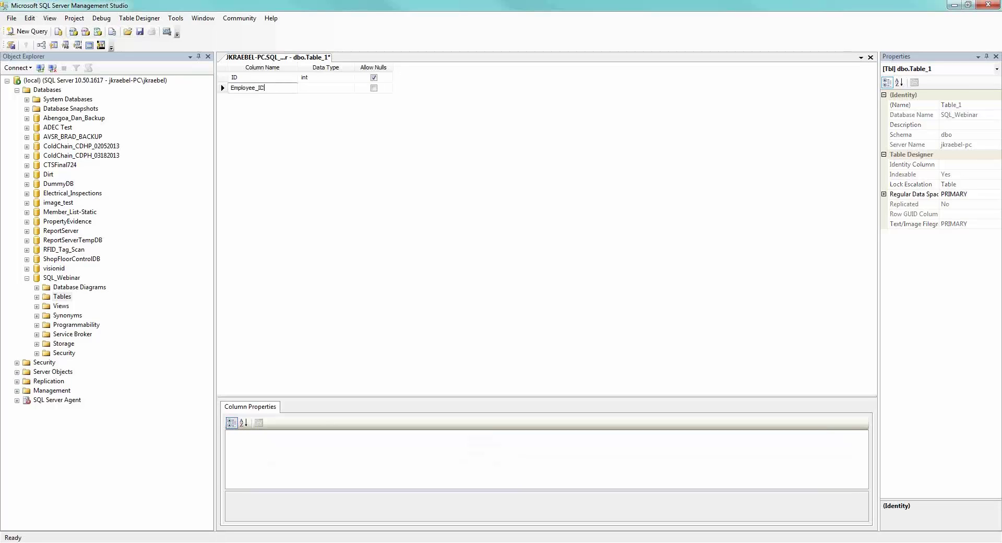
pyautogui.write('mployee_ID')
pyautogui.press('Tab')
pyautogui.press('Tab')
pyautogui.press('Tab')
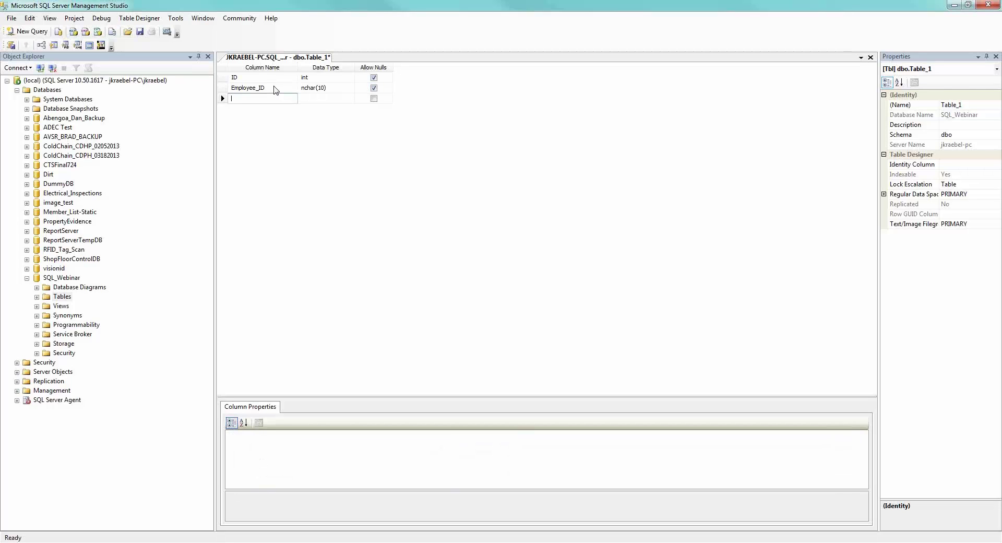
pyautogui.write('Name')
pyautogui.press('Tab')
pyautogui.press('Tab')
pyautogui.press('Tab')
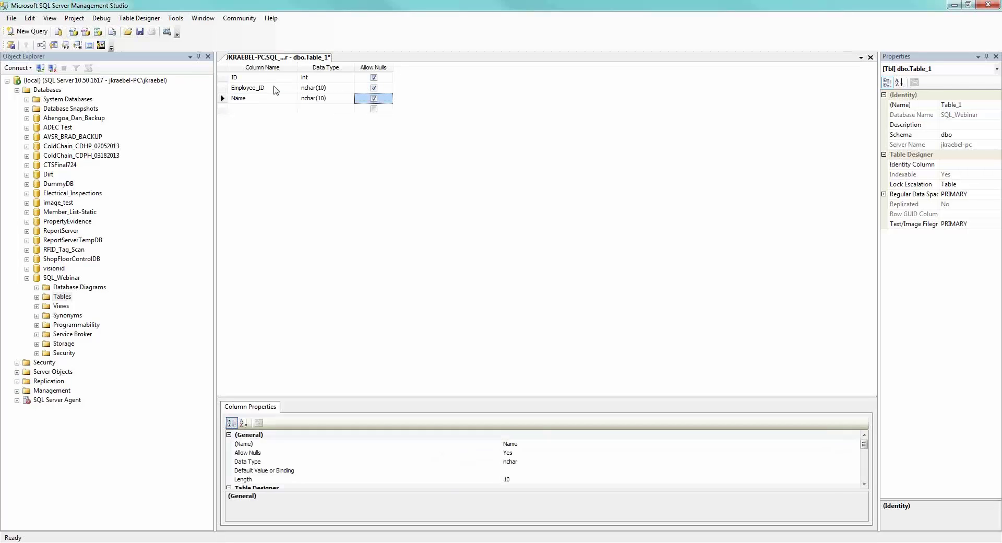
# Step: Add Dept and Image columns to the table with the default nchar(10) data type
pyautogui.write('Dept')
pyautogui.press('Tab')
pyautogui.press('Tab')
pyautogui.press('Tab')
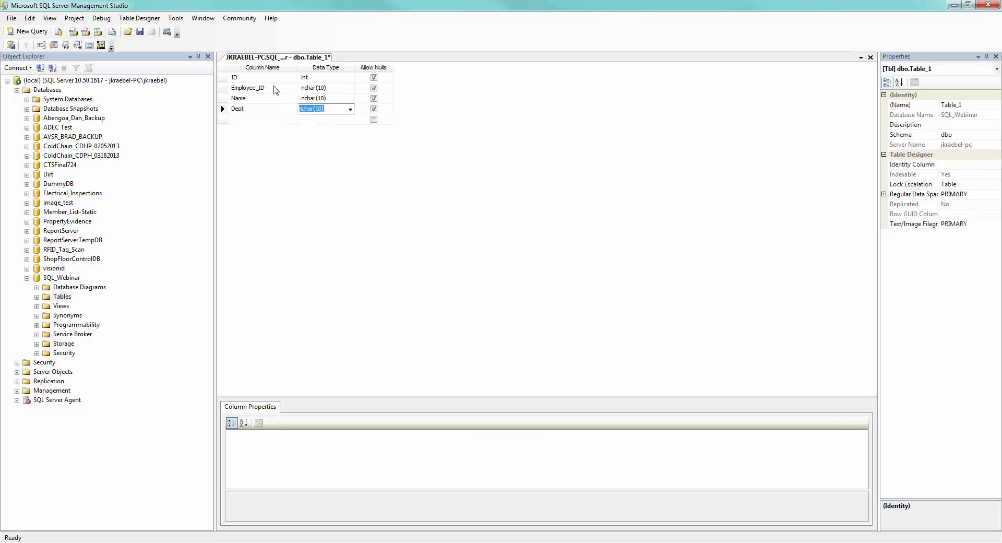
pyautogui.write('Image')
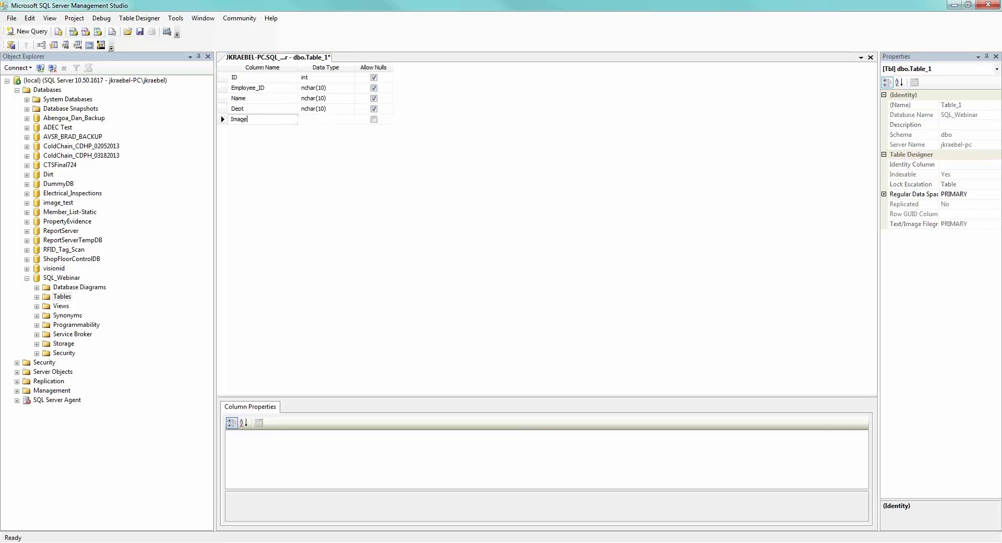
pyautogui.press('Tab')
# Step: Change the data type of the Employee_ID, Name and Dept columns to nvarchar(50)
pyautogui.click(344, 87)
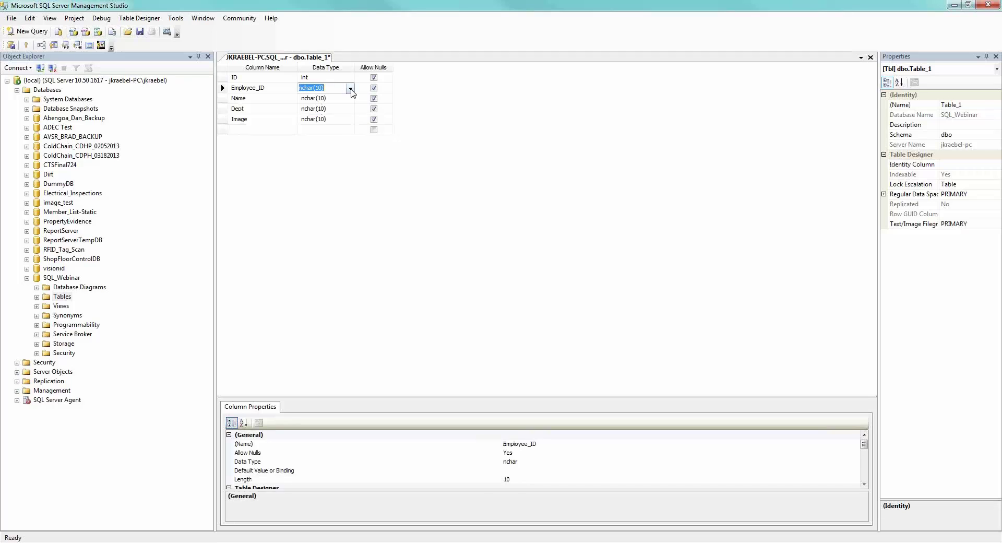
pyautogui.click(351, 88)
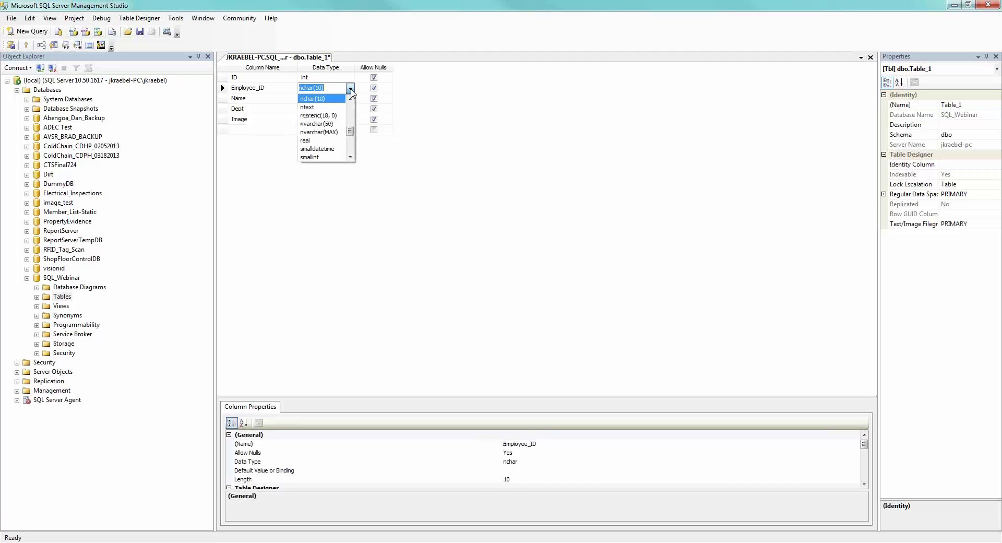
pyautogui.click(321, 124)
pyautogui.click(353, 99)
pyautogui.click(352, 99)
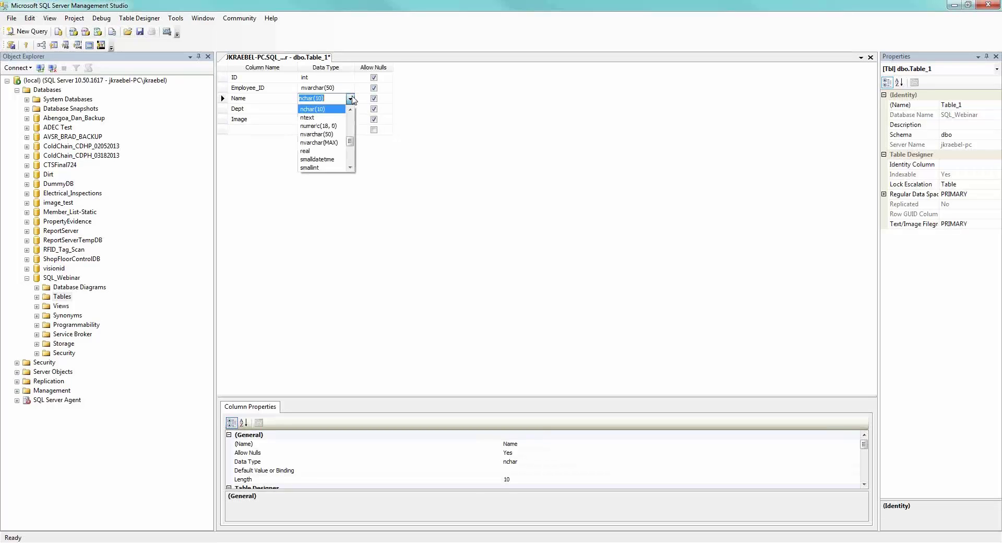
pyautogui.click(337, 128)
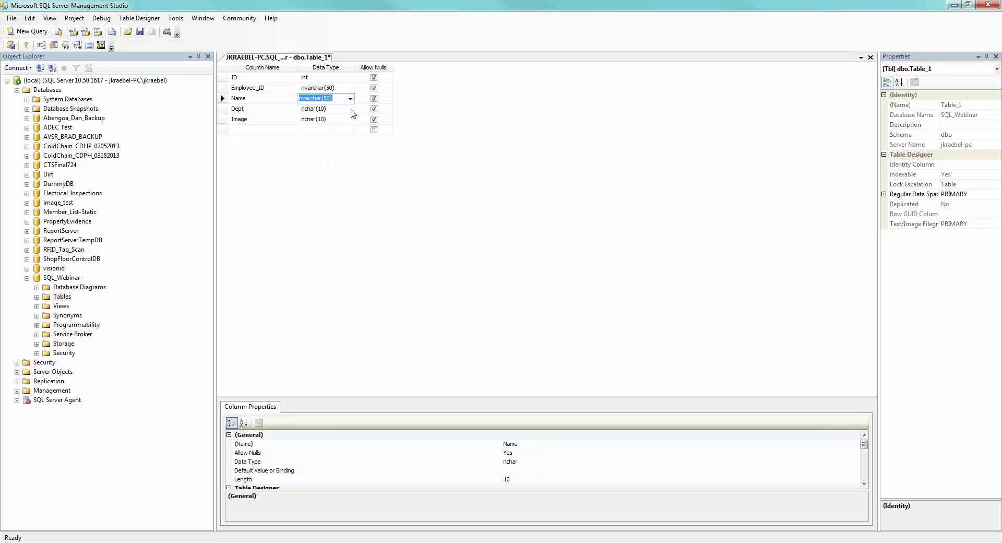
pyautogui.click(350, 109)
pyautogui.click(350, 109)
pyautogui.click(320, 145)
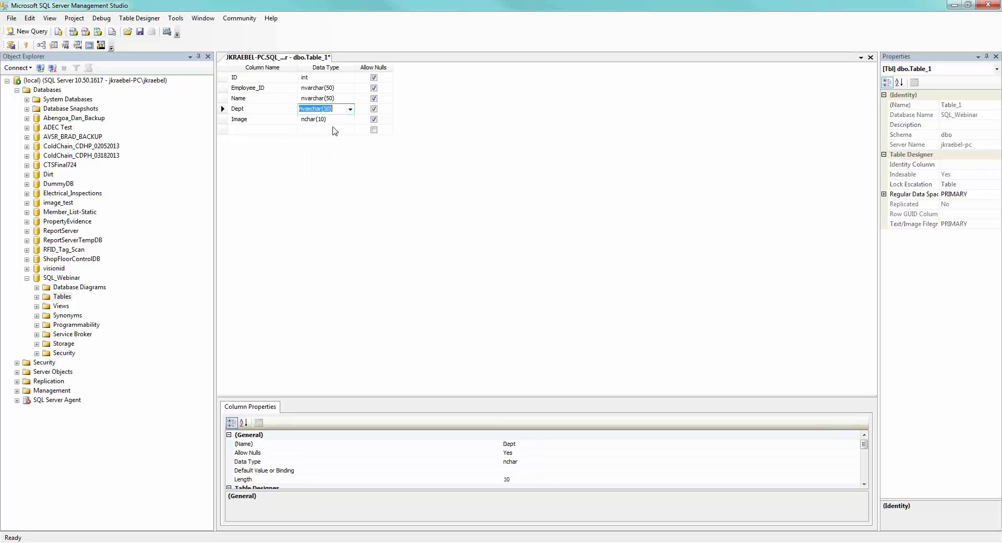
# Step: Change the data type of the Image column to image
pyautogui.click(351, 119)
pyautogui.click(350, 119)
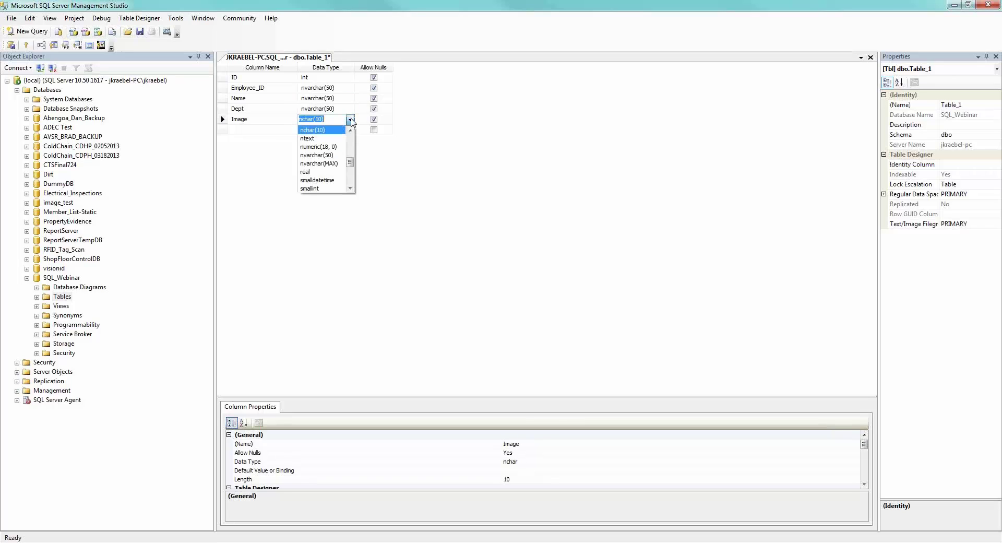
pyautogui.click(350, 132)
pyautogui.click(350, 131)
pyautogui.click(350, 132)
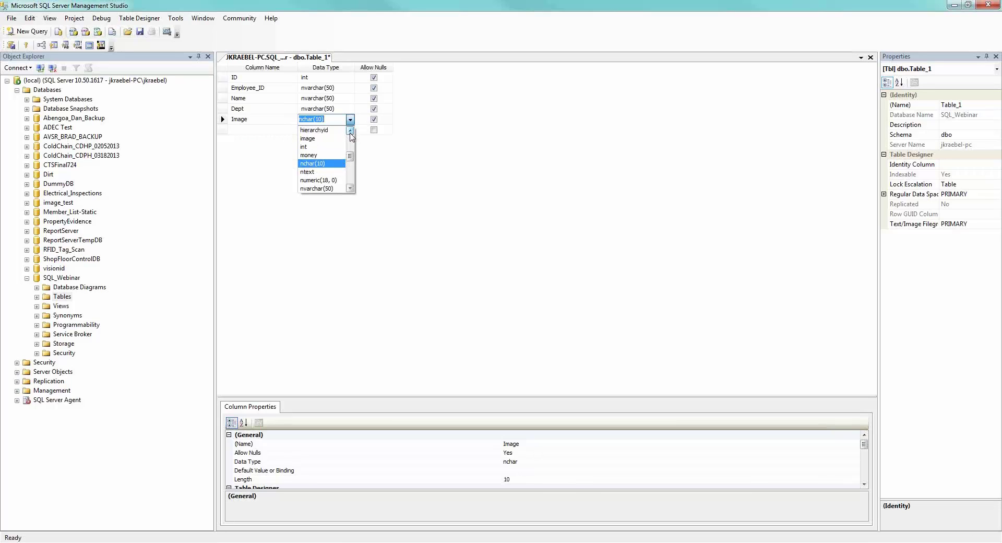
pyautogui.click(309, 133)
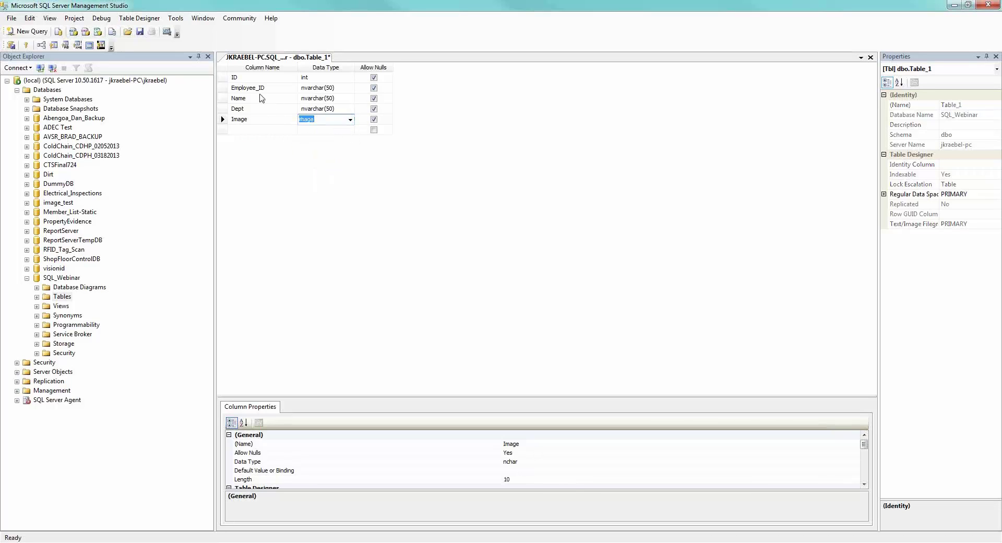
# Step: Set the ID column as the table's primary key
pyautogui.click(223, 78)
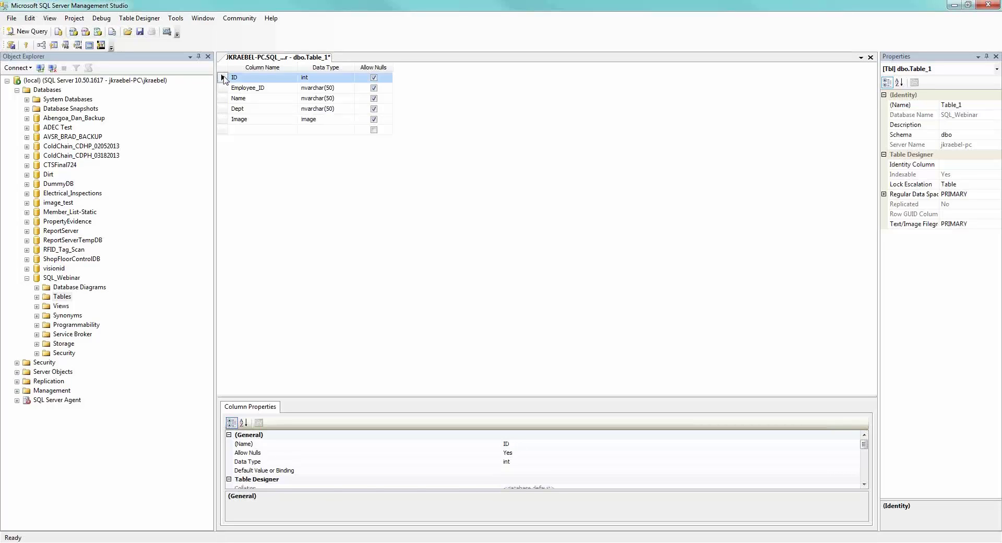
pyautogui.rightClick(223, 77)
pyautogui.click(248, 83)
# Step: Make ID an identity column by setting Is Identity to Yes in its Identity Specification
pyautogui.click(864, 485)
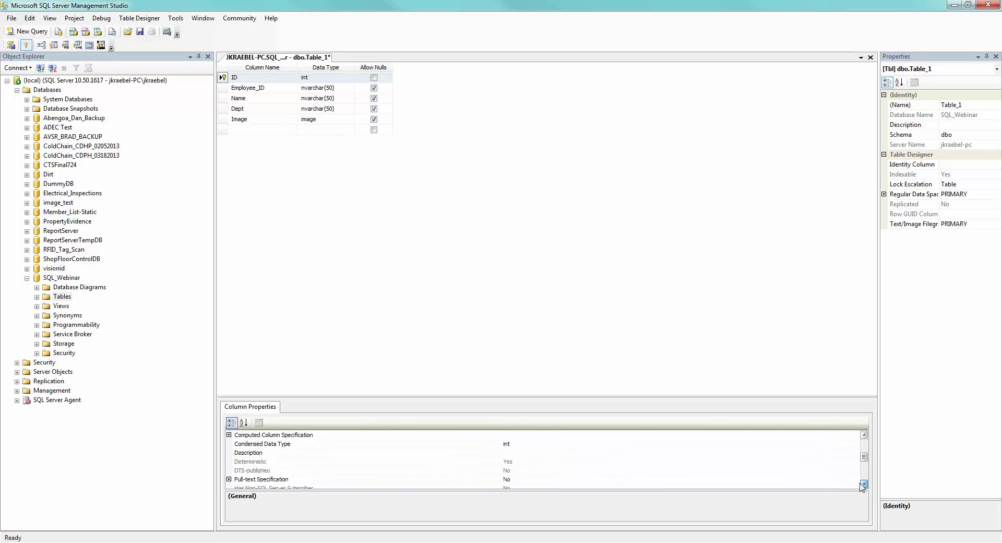
pyautogui.click(864, 484)
pyautogui.click(865, 485)
pyautogui.click(864, 485)
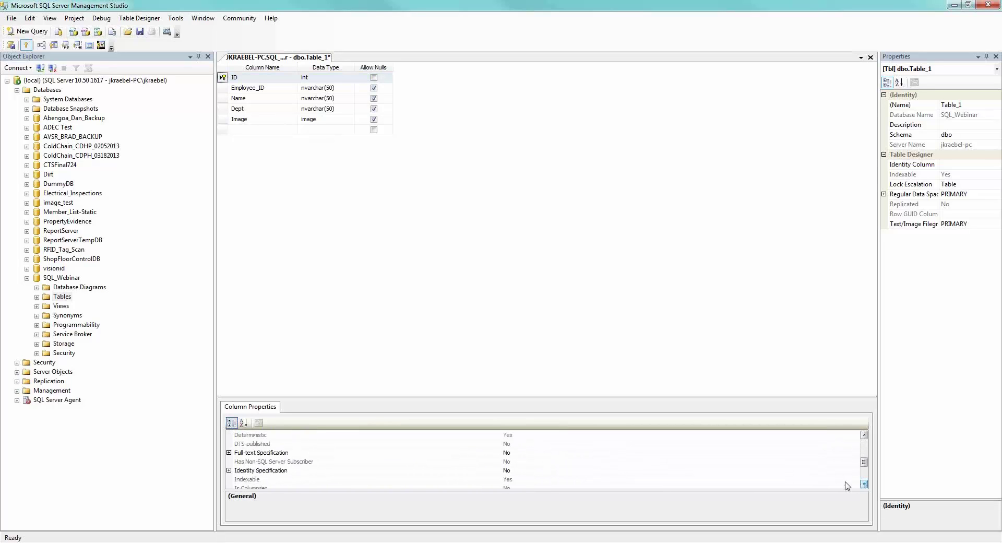
pyautogui.click(229, 470)
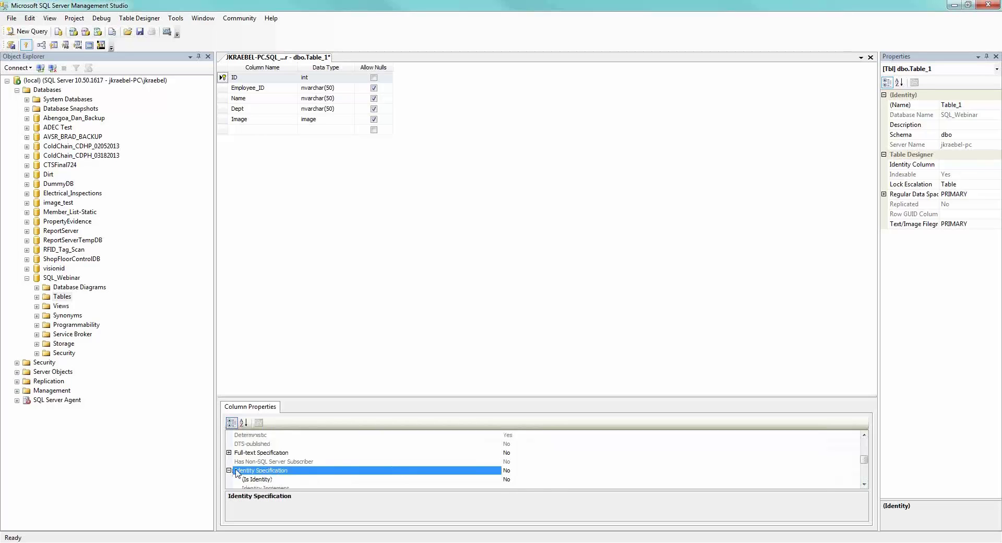
pyautogui.click(855, 481)
pyautogui.click(855, 479)
pyautogui.click(529, 490)
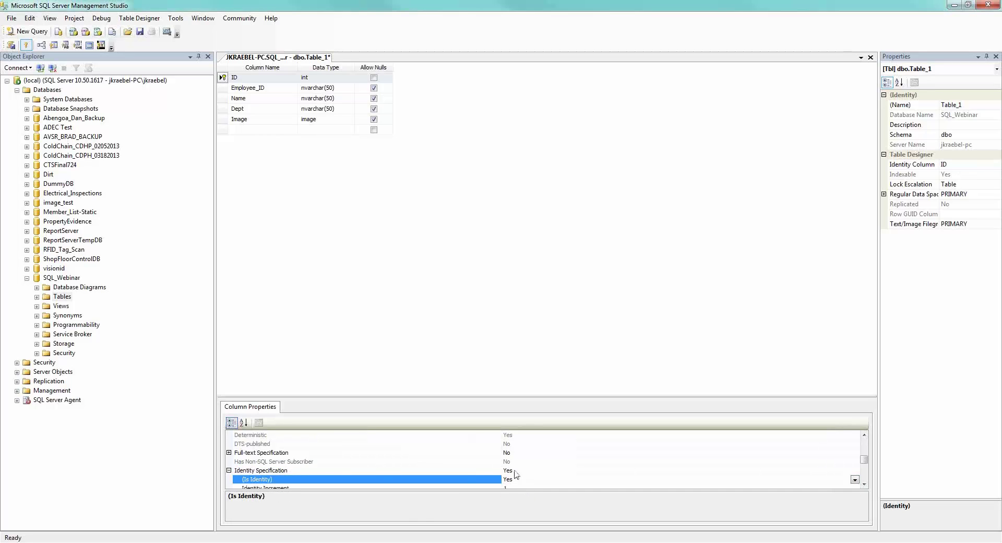
pyautogui.click(379, 286)
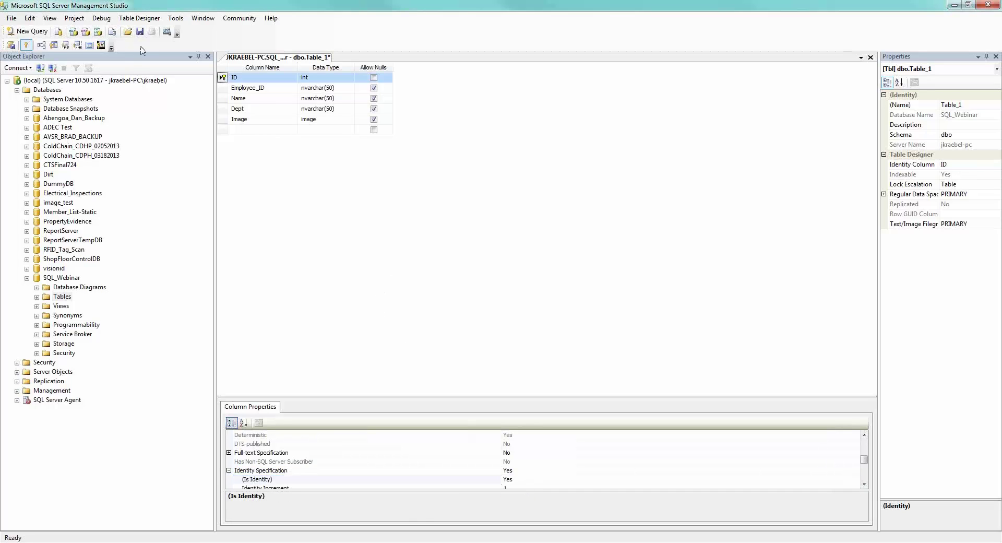
# Step: Save the table under the name Employee_List
pyautogui.click(139, 31)
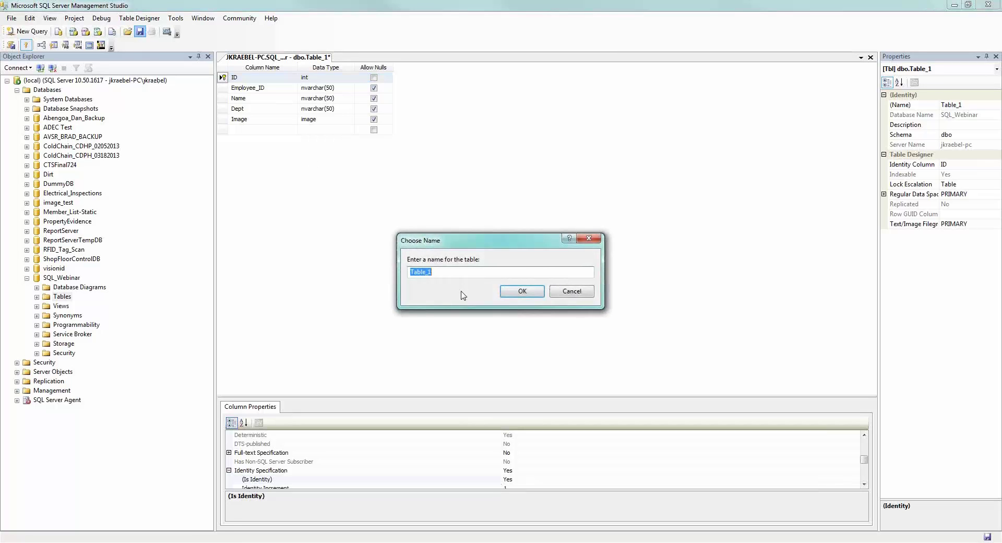
pyautogui.write('Employee_List')
pyautogui.click(522, 291)
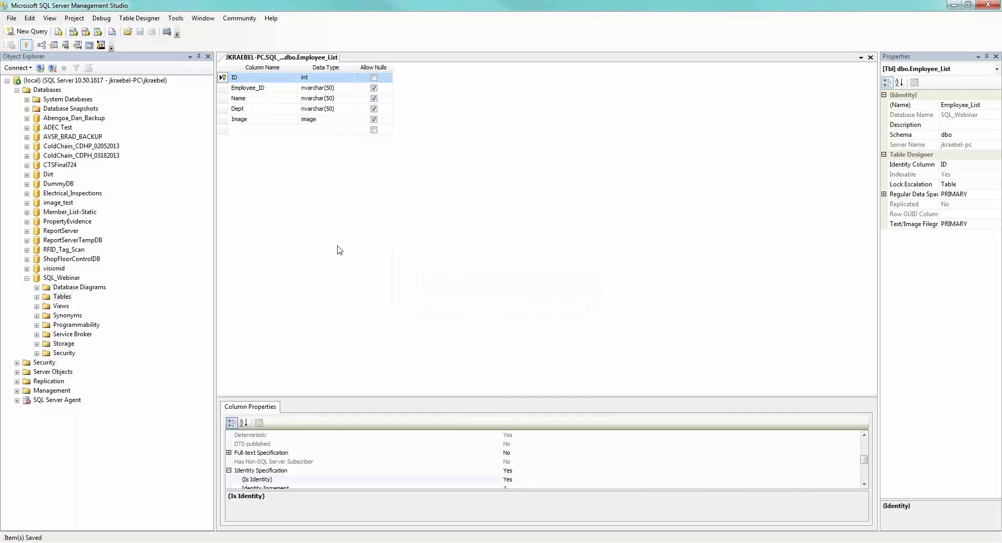
# Step: Start a second table in the SQL_Webinar database with a first column ID of data type int
pyautogui.rightClick(66, 296)
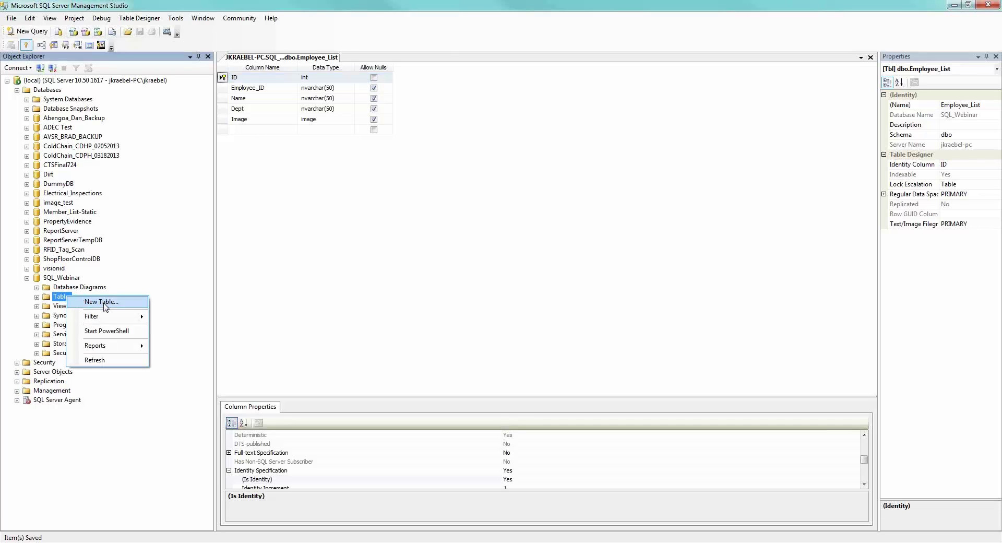
pyautogui.click(104, 302)
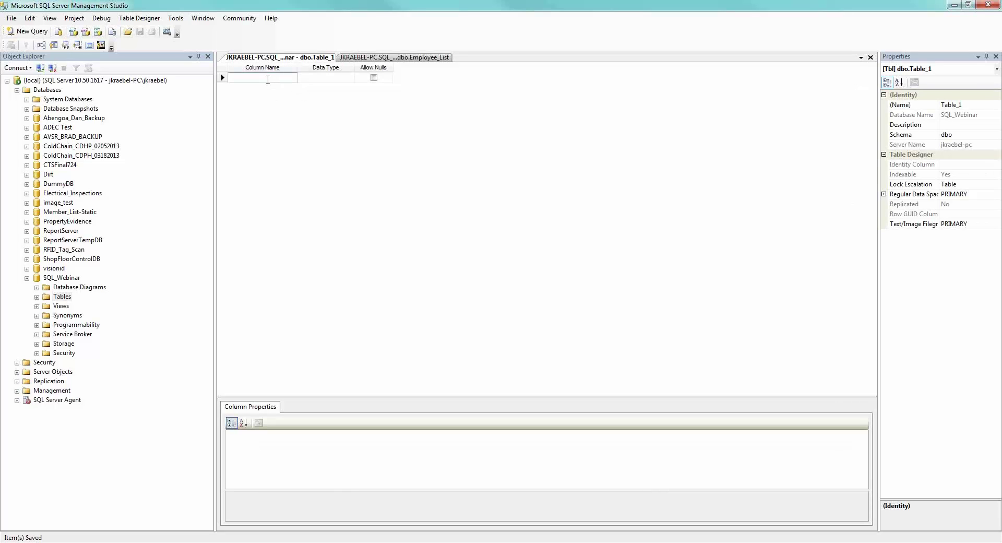
pyautogui.write('ID')
pyautogui.press('Tab')
pyautogui.write('int')
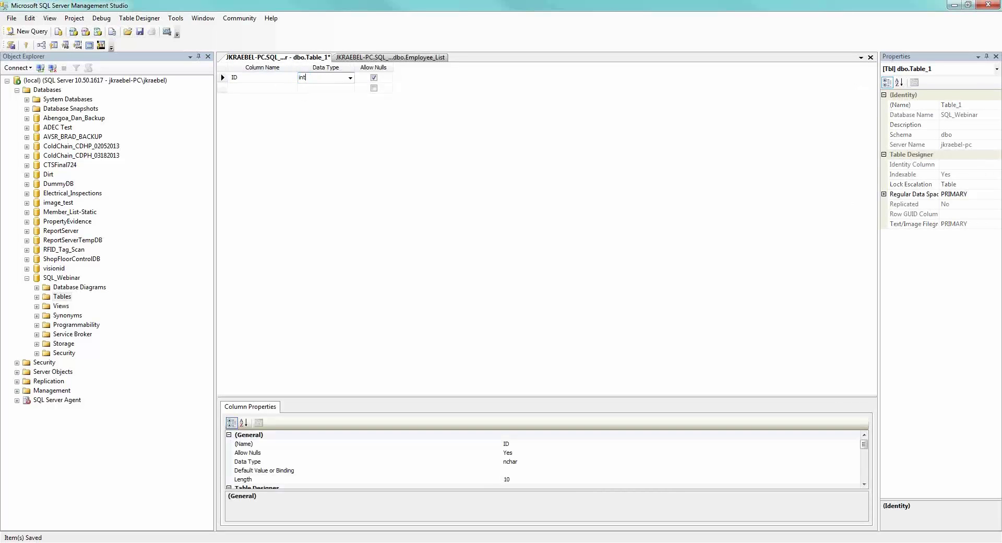
# Step: Add Employee_ID and Name columns to the second table with the default nchar(10) data type
pyautogui.click(265, 87)
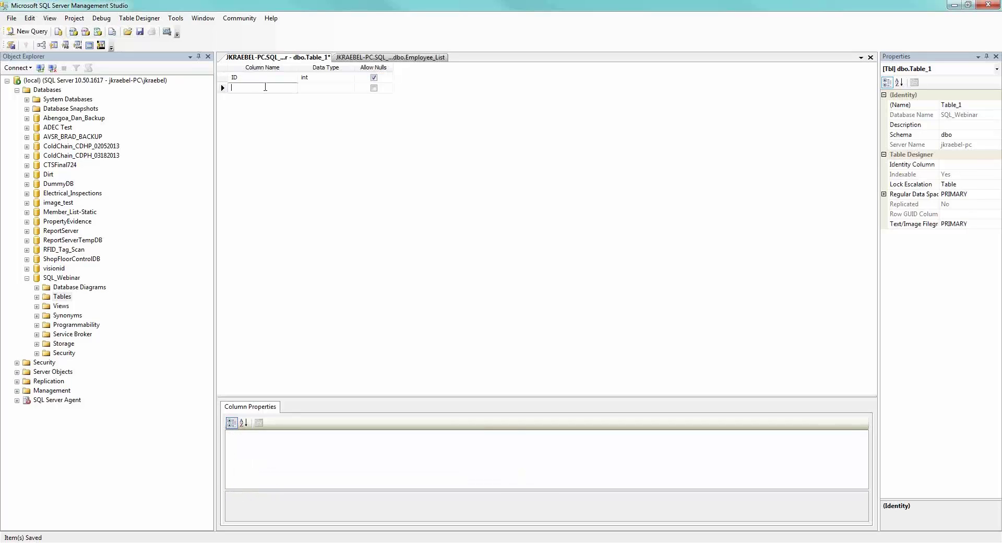
pyautogui.write('Employee')
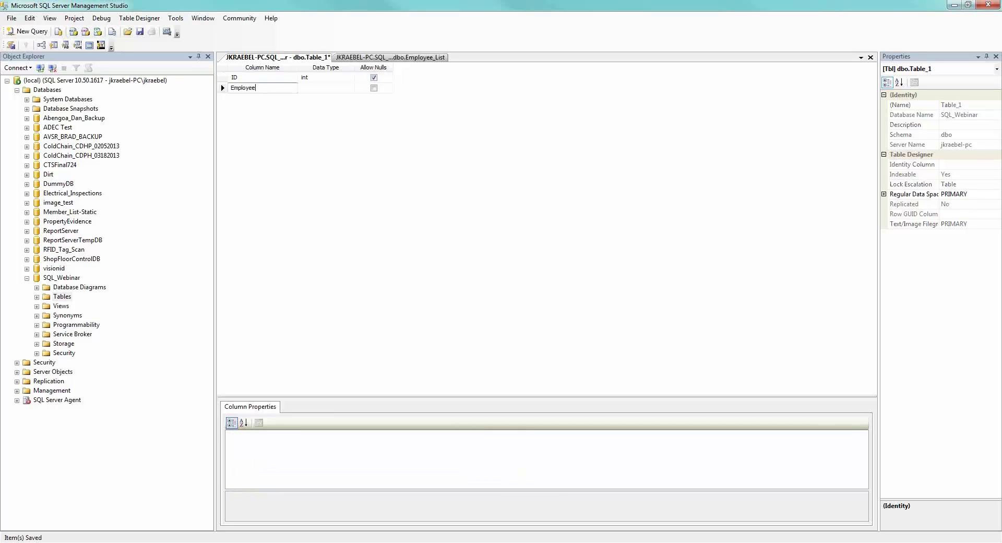
pyautogui.write('_ID')
pyautogui.press('Tab')
pyautogui.press('Tab')
pyautogui.press('Tab')
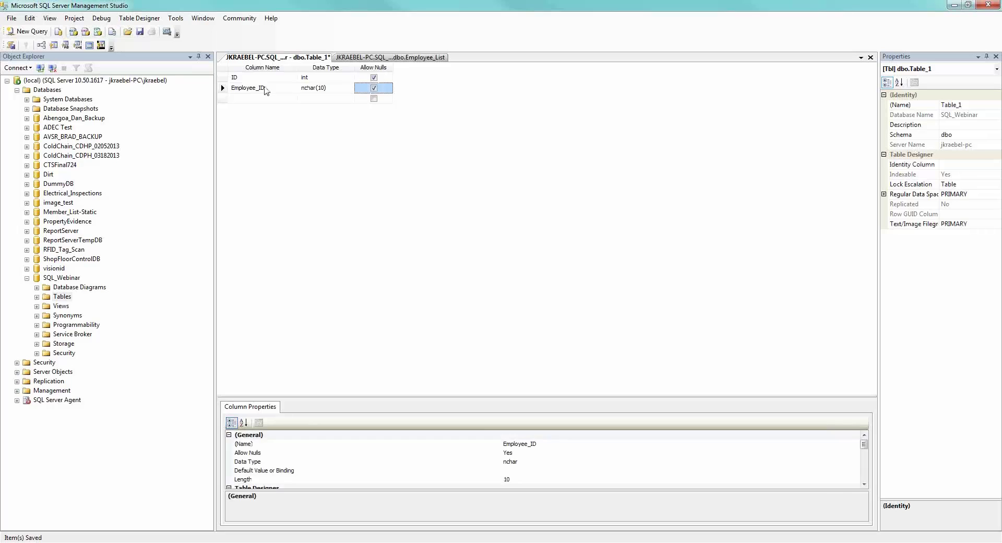
pyautogui.write('Name')
pyautogui.press('Tab')
pyautogui.press('Tab')
pyautogui.press('Tab')
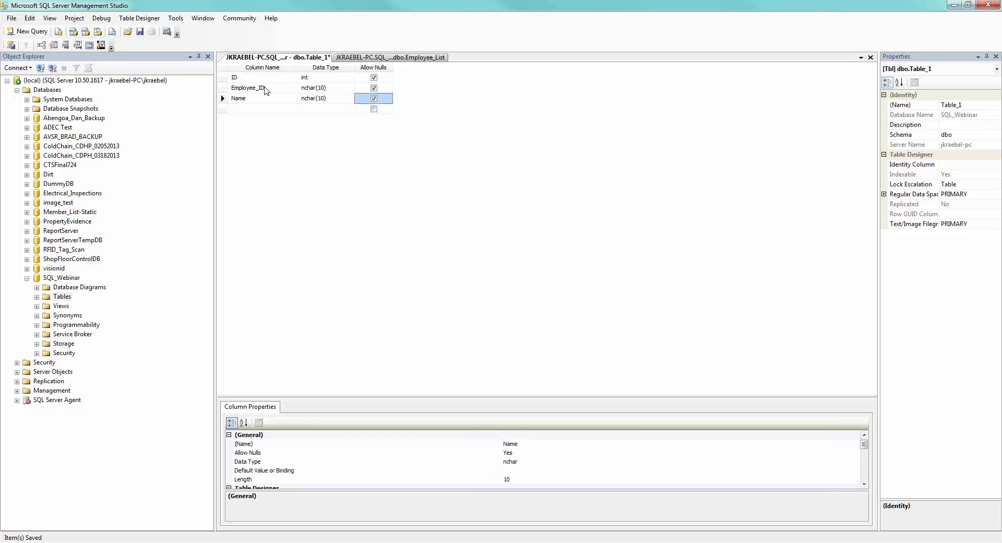
# Step: Add Dept, Date and Type columns to the new table with the default nchar(10) data type
pyautogui.write('Dept')
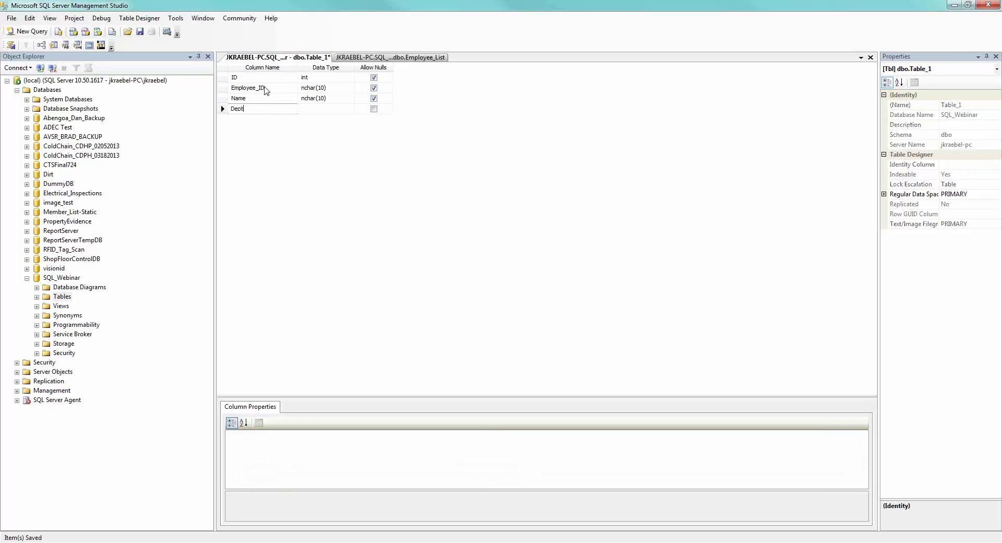
pyautogui.press('Tab')
pyautogui.press('Tab')
pyautogui.press('Tab')
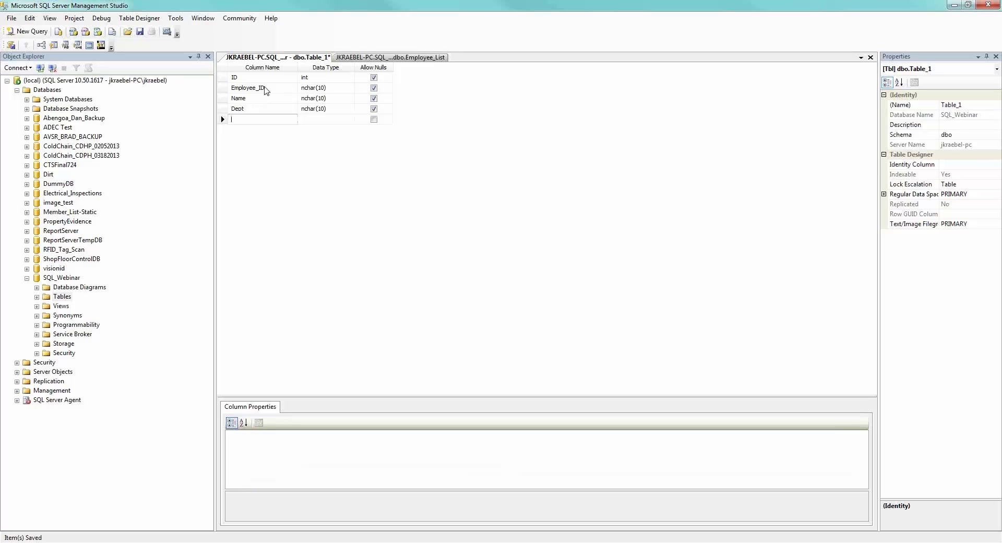
pyautogui.write('Date')
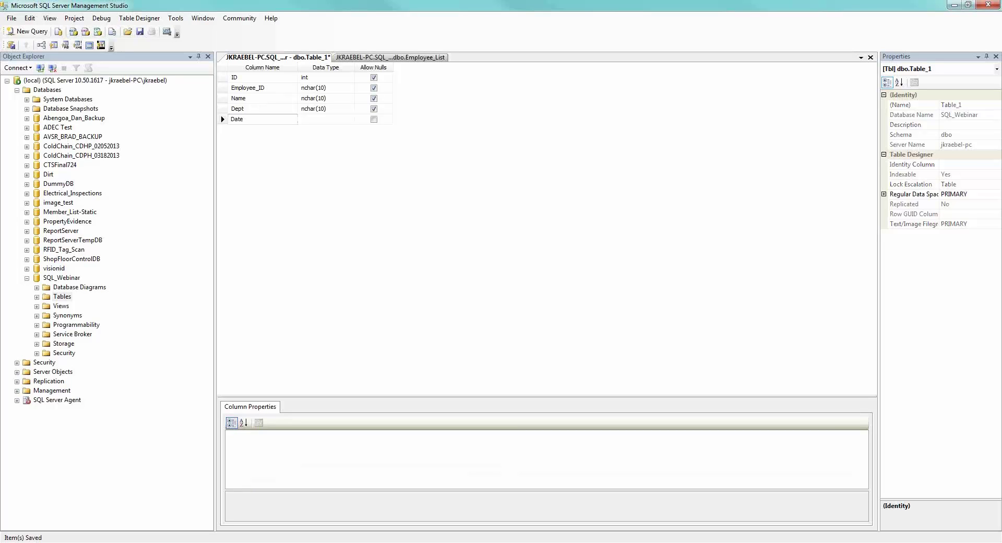
pyautogui.press('Tab')
pyautogui.press('Tab')
pyautogui.press('Tab')
pyautogui.write('T')
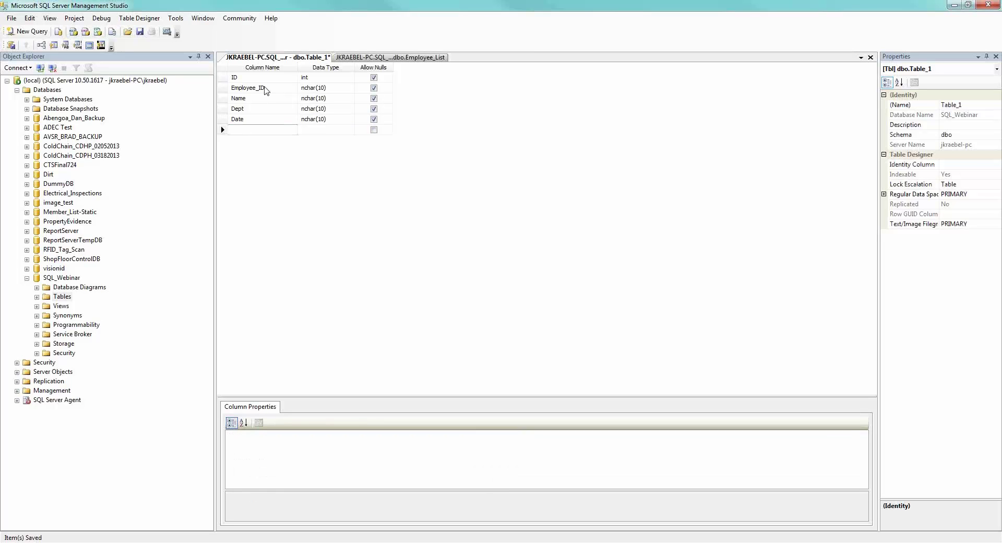
pyautogui.press('Tab')
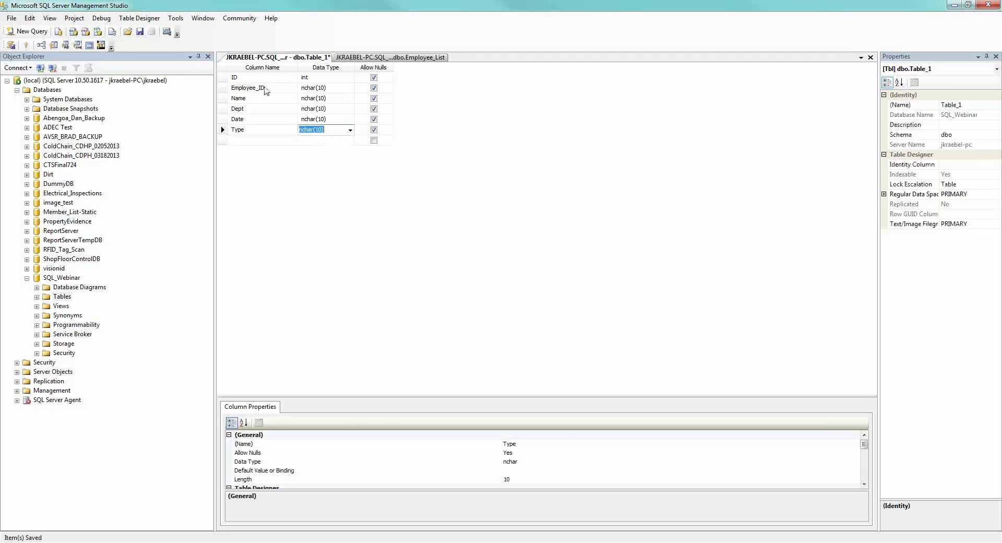
# Step: Set the new table's Employee_ID, Name and Dept columns to data type nvarchar(50)
pyautogui.click(350, 89)
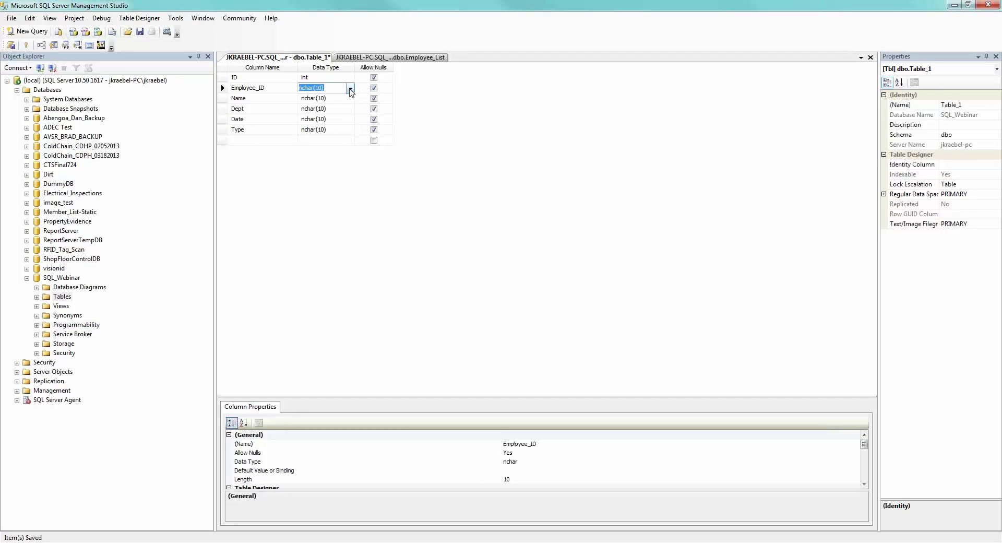
pyautogui.click(351, 88)
pyautogui.click(340, 116)
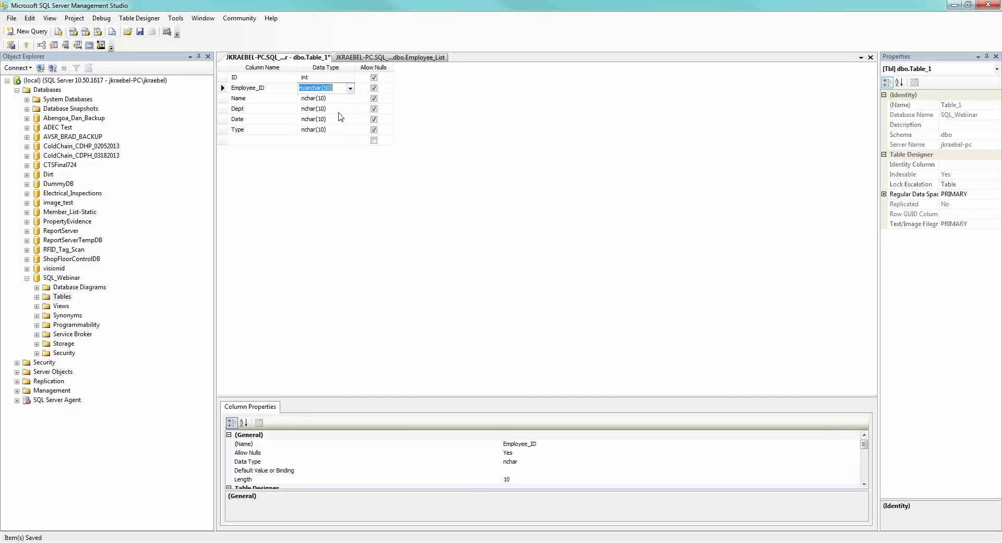
pyautogui.click(347, 99)
pyautogui.click(350, 99)
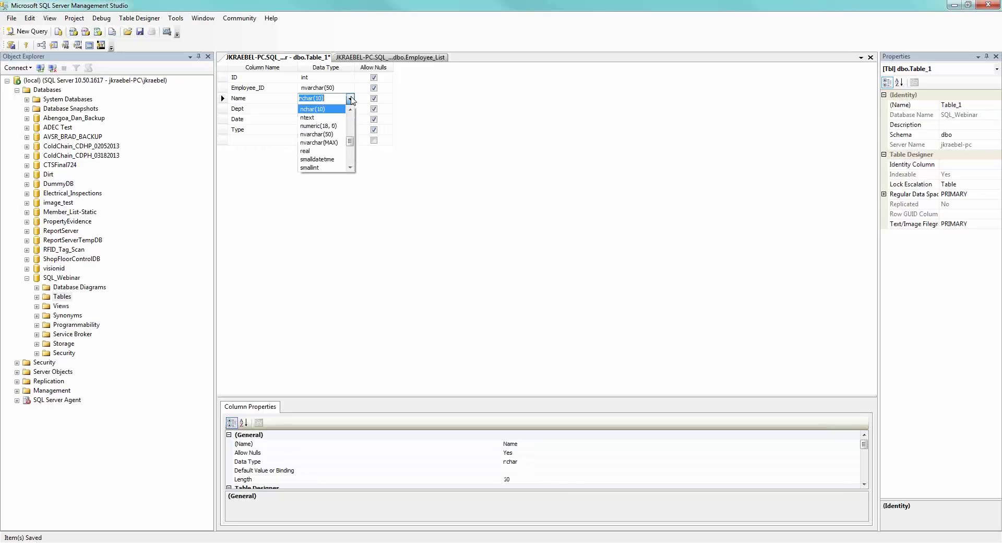
pyautogui.click(327, 135)
pyautogui.click(348, 109)
pyautogui.click(351, 109)
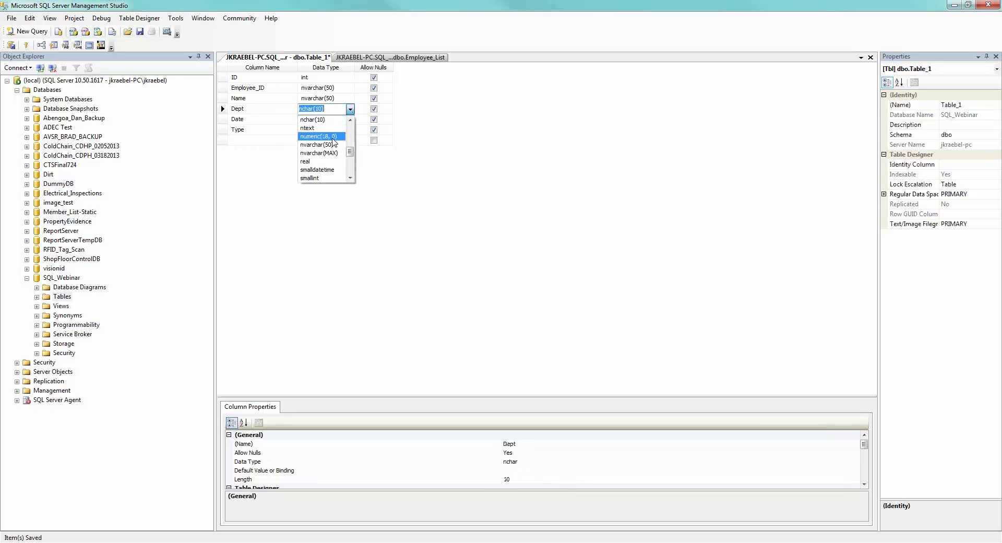
pyautogui.click(332, 145)
# Step: Set the data type of the Date and Type columns to nvarchar(50)
pyautogui.click(347, 119)
pyautogui.click(350, 120)
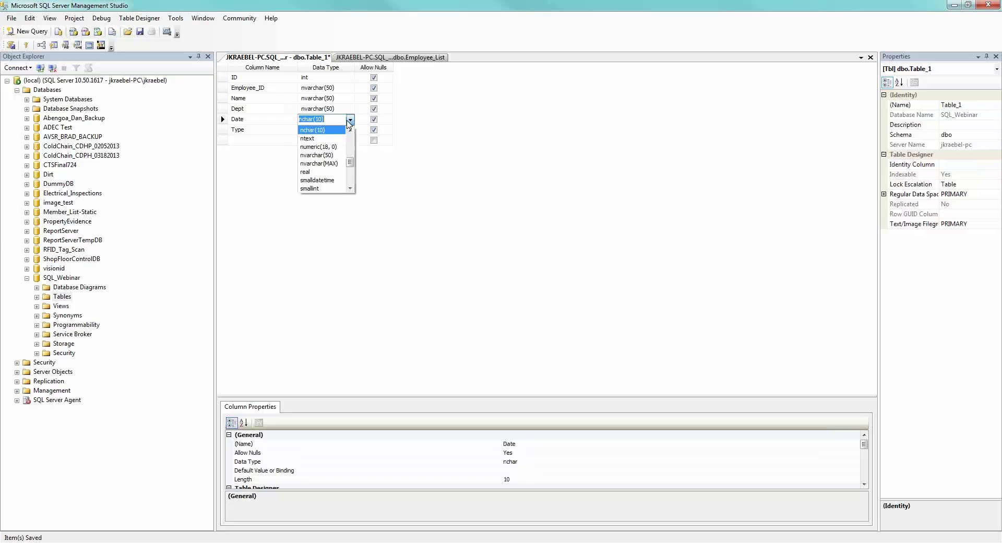
pyautogui.click(324, 157)
pyautogui.click(348, 131)
pyautogui.click(351, 130)
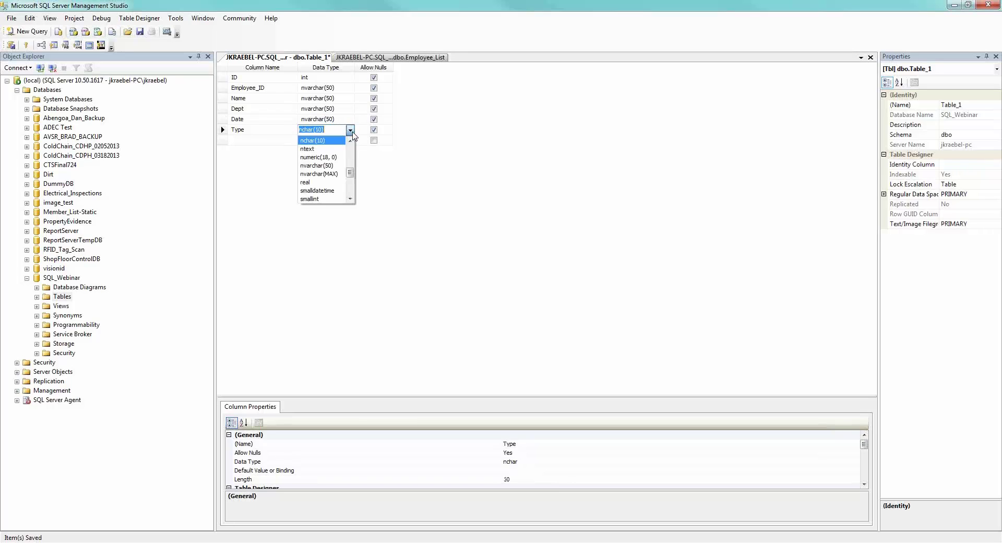
pyautogui.click(324, 166)
pyautogui.press('Tab')
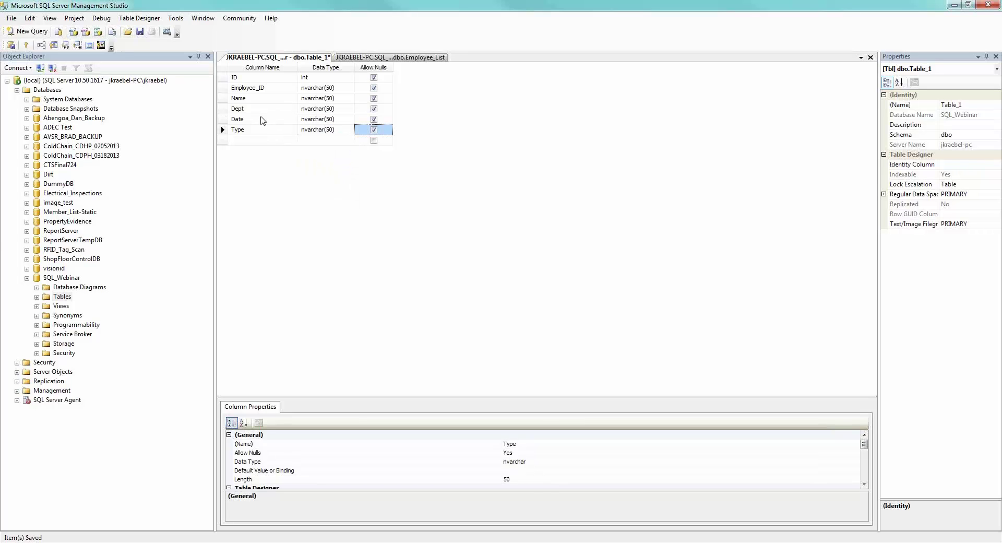
# Step: Make the ID column the primary key of the new table
pyautogui.click(234, 79)
pyautogui.rightClick(234, 80)
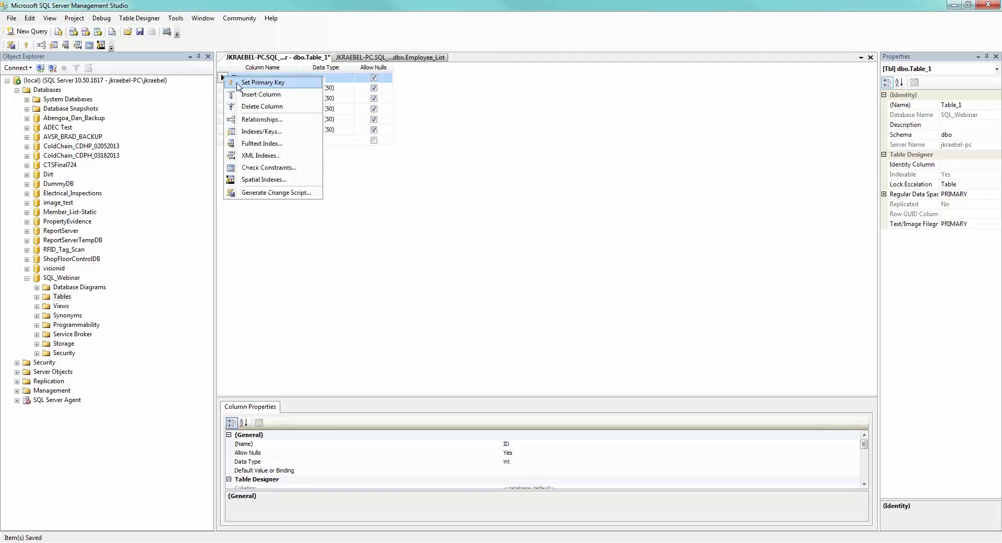
pyautogui.click(238, 86)
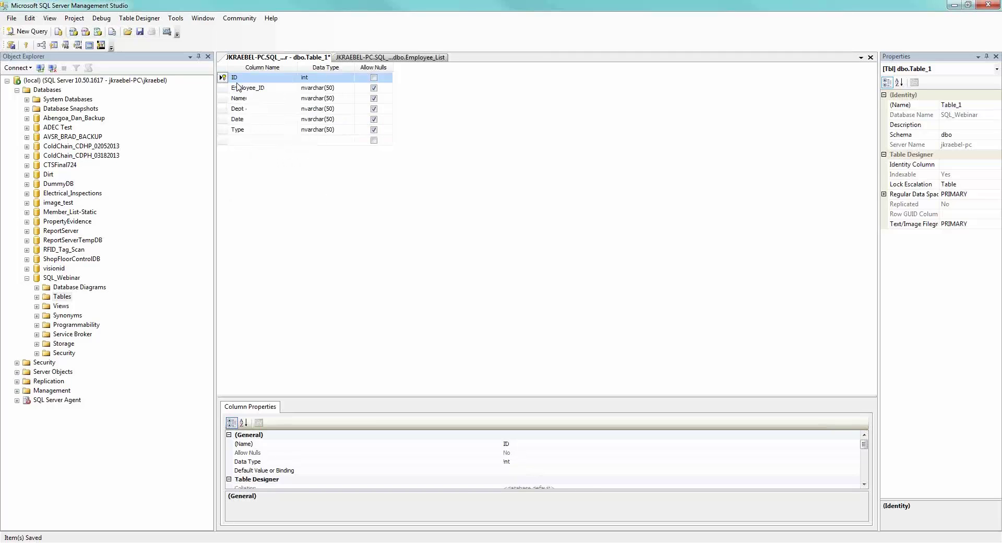
# Step: Enable the identity specification for the ID column by setting Is Identity to Yes
pyautogui.click(865, 484)
pyautogui.click(864, 484)
pyautogui.click(864, 484)
pyautogui.click(865, 484)
pyautogui.click(865, 484)
pyautogui.click(864, 484)
pyautogui.click(865, 484)
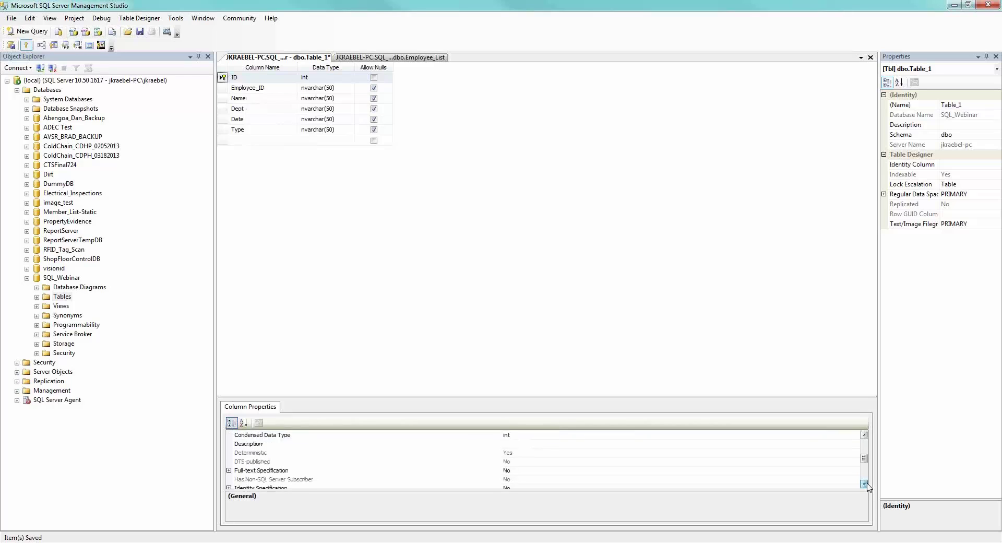
pyautogui.click(864, 484)
pyautogui.click(229, 479)
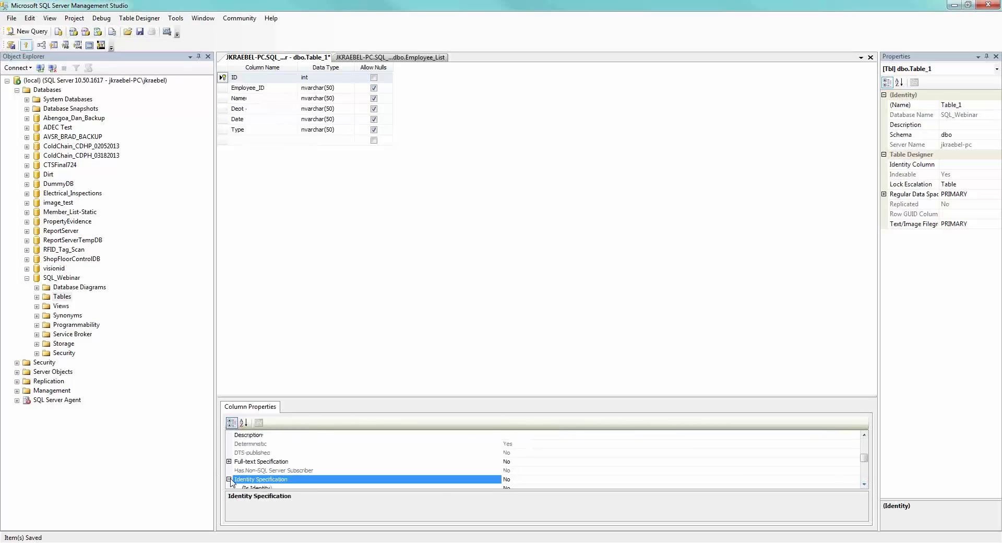
pyautogui.click(864, 484)
pyautogui.click(864, 484)
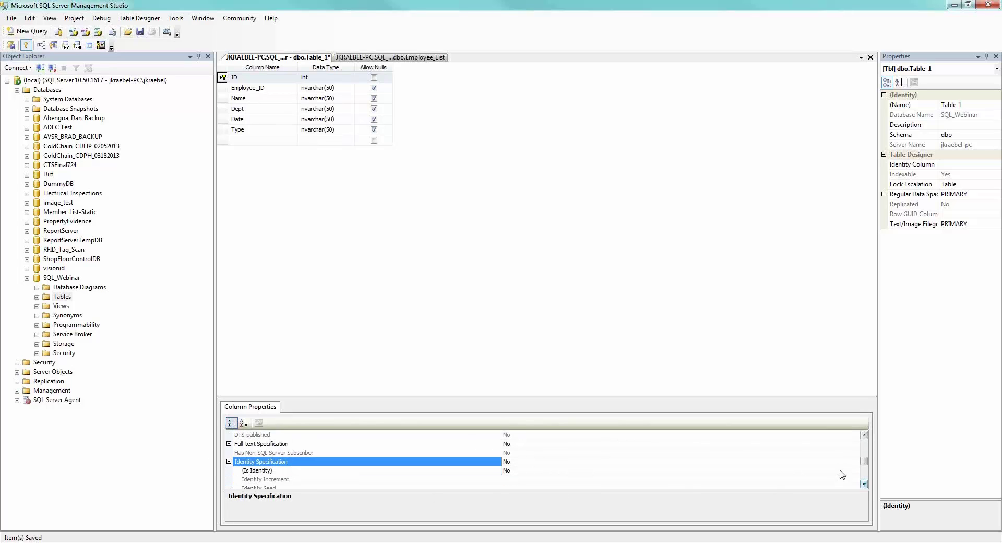
pyautogui.click(842, 471)
pyautogui.click(854, 470)
pyautogui.click(534, 480)
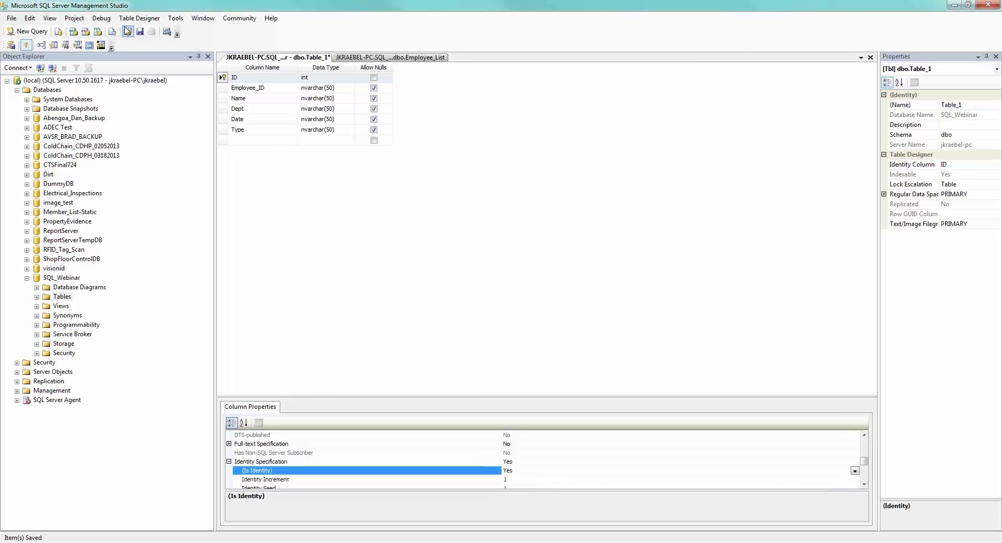
# Step: Save the new table under the name Employee_Scans
pyautogui.click(140, 32)
pyautogui.write('Employee_')
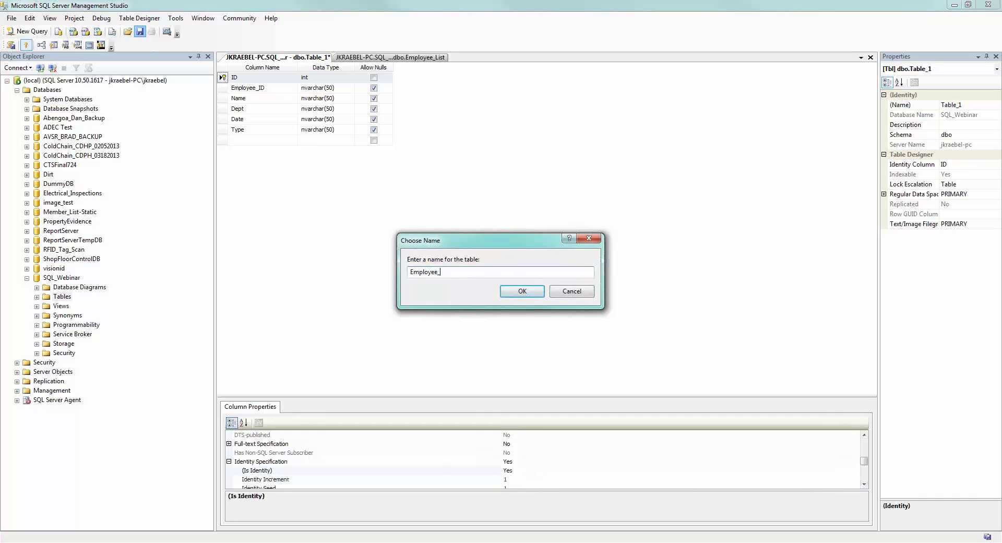
pyautogui.write('scan')
pyautogui.press('BackSpace')
pyautogui.press('BackSpace')
pyautogui.press('BackSpace')
pyautogui.press('BackSpace')
pyautogui.write('Scans')
pyautogui.click(512, 291)
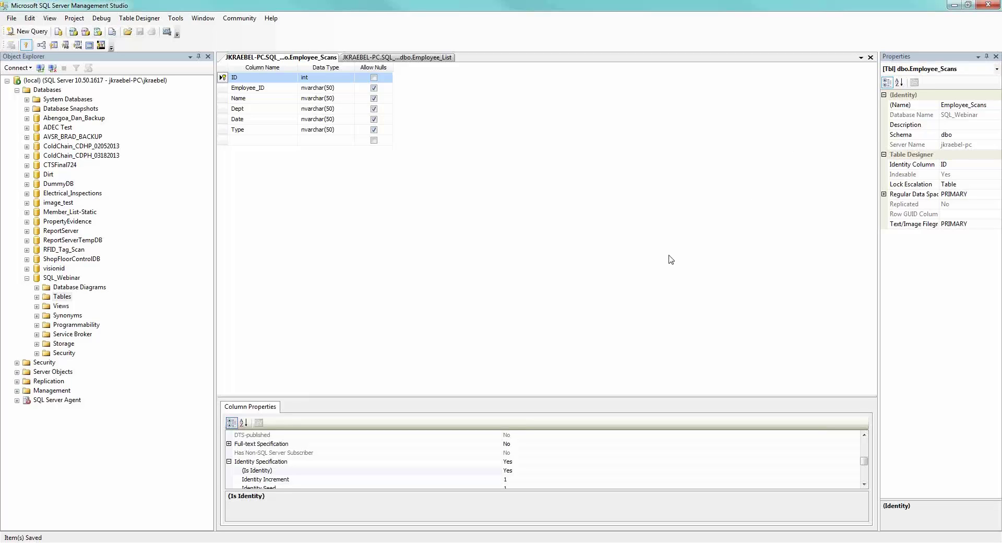
# Step: Minimize SQL Server Management Studio and launch TracerPlus Connect Management from the PTS TracerPlus Connect 8 program group
pyautogui.click(958, 5)
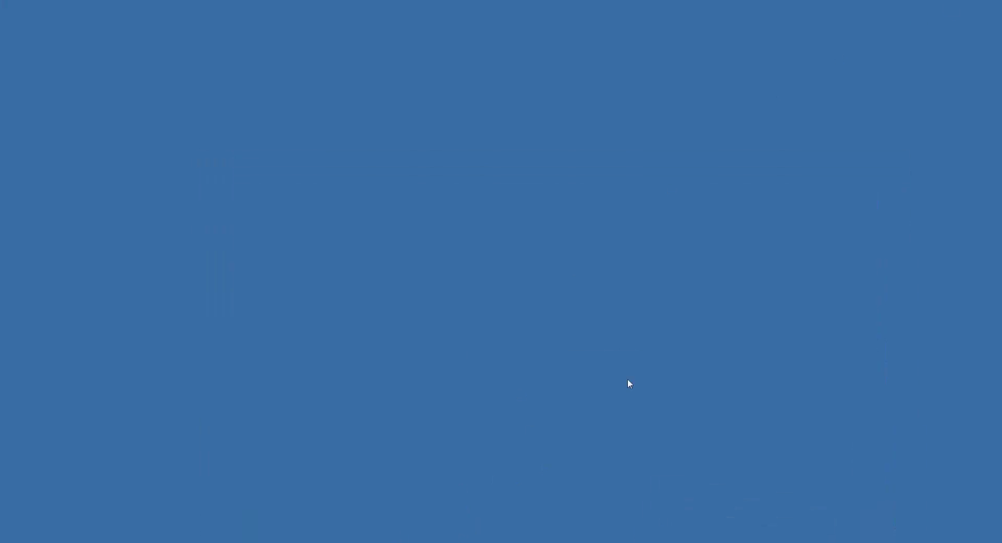
pyautogui.click(6, 532)
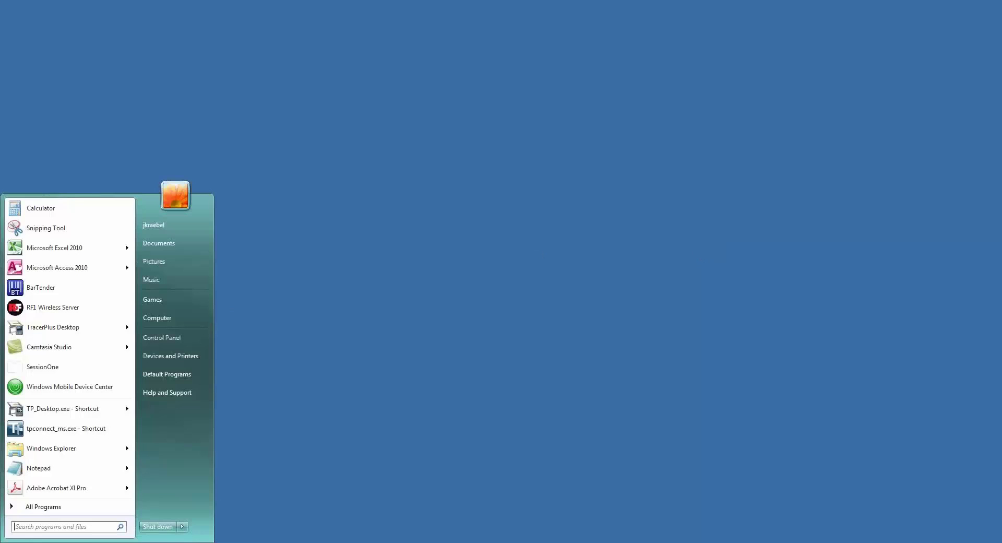
pyautogui.click(34, 510)
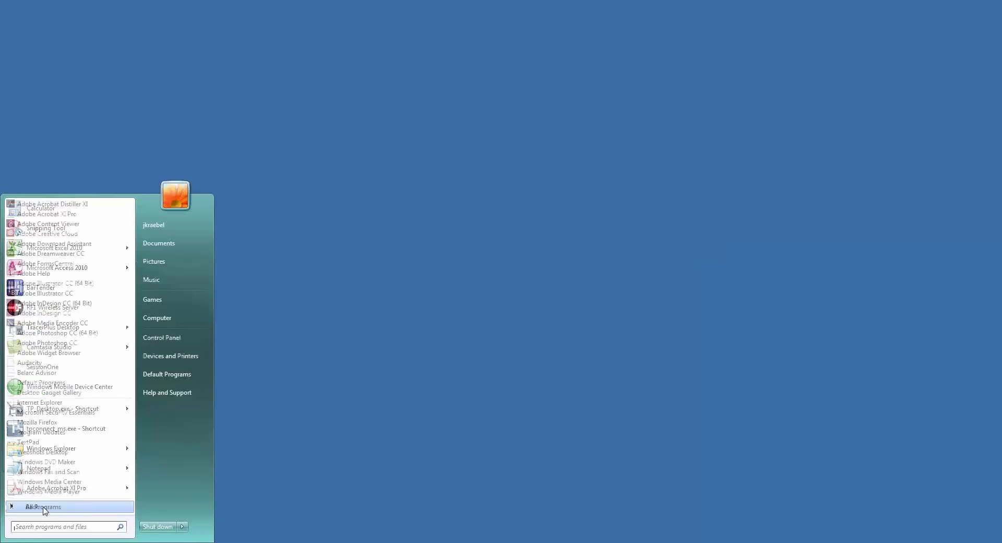
pyautogui.scroll(-8, 55, 428)
pyautogui.scroll(-12, 55, 428)
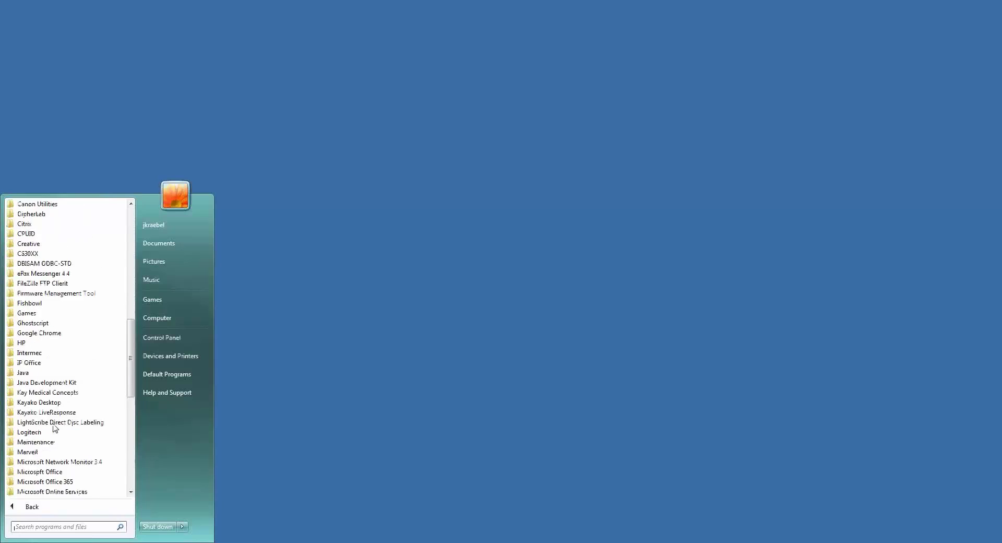
pyautogui.click(43, 442)
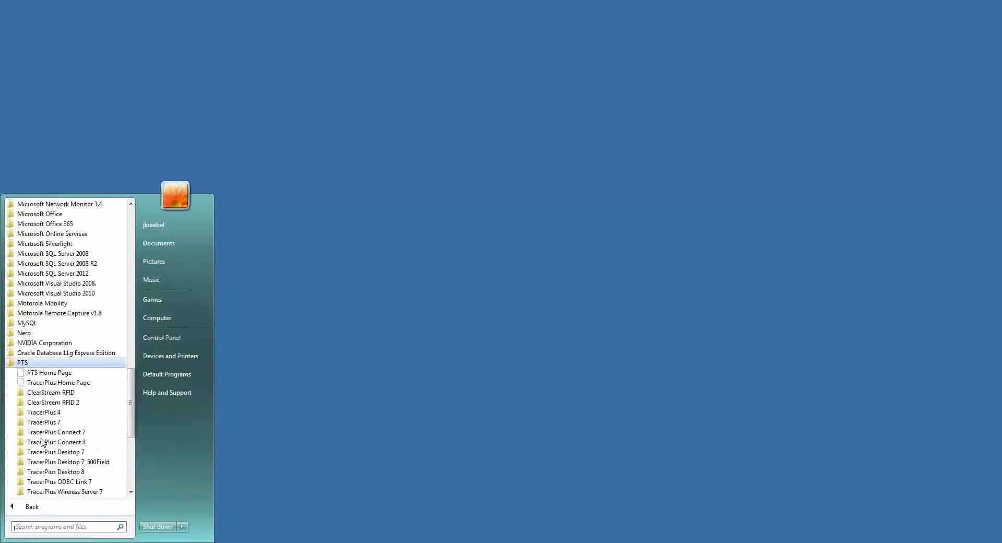
pyautogui.scroll(-2, 45, 428)
pyautogui.click(63, 384)
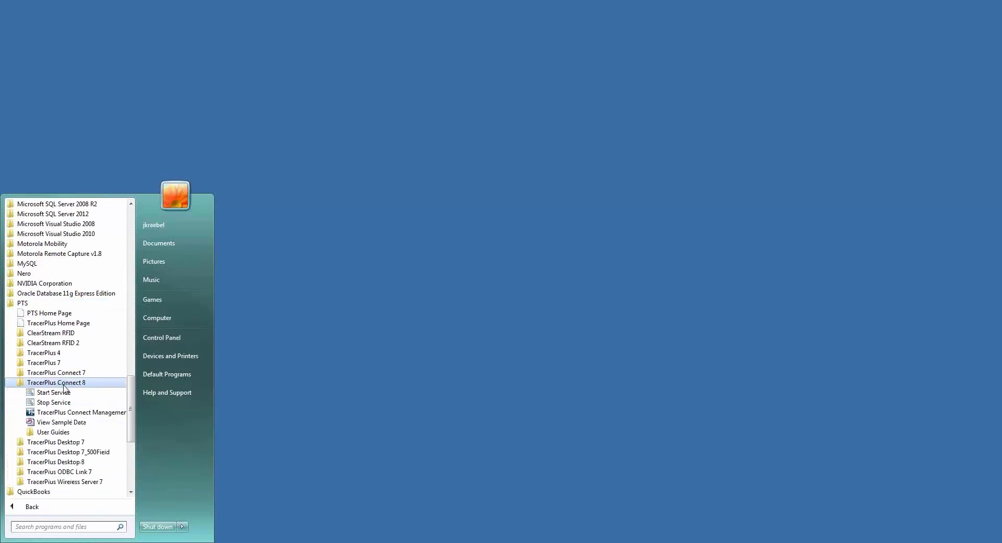
pyautogui.click(63, 413)
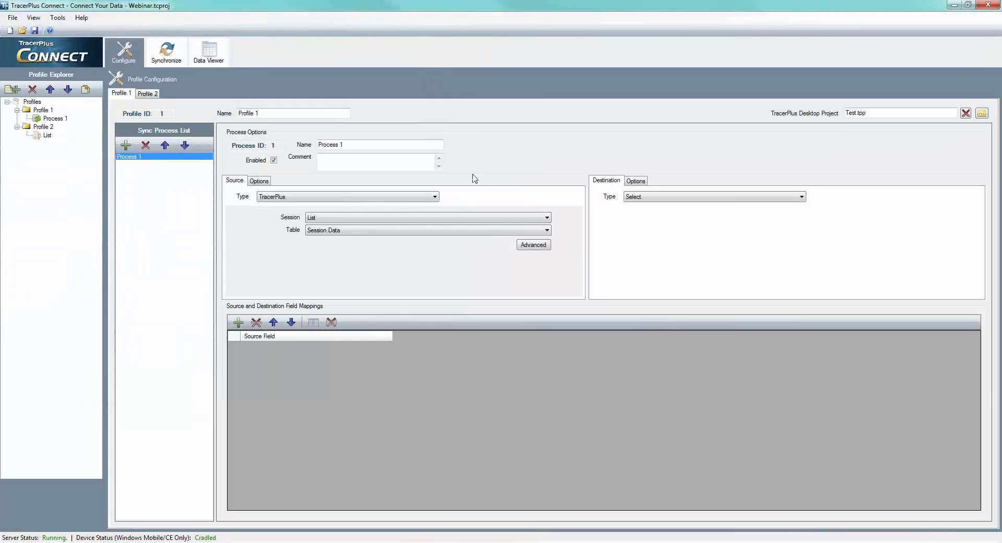
# Step: Check the version information of TracerPlus Connect, then close it
pyautogui.click(81, 18)
pyautogui.click(126, 63)
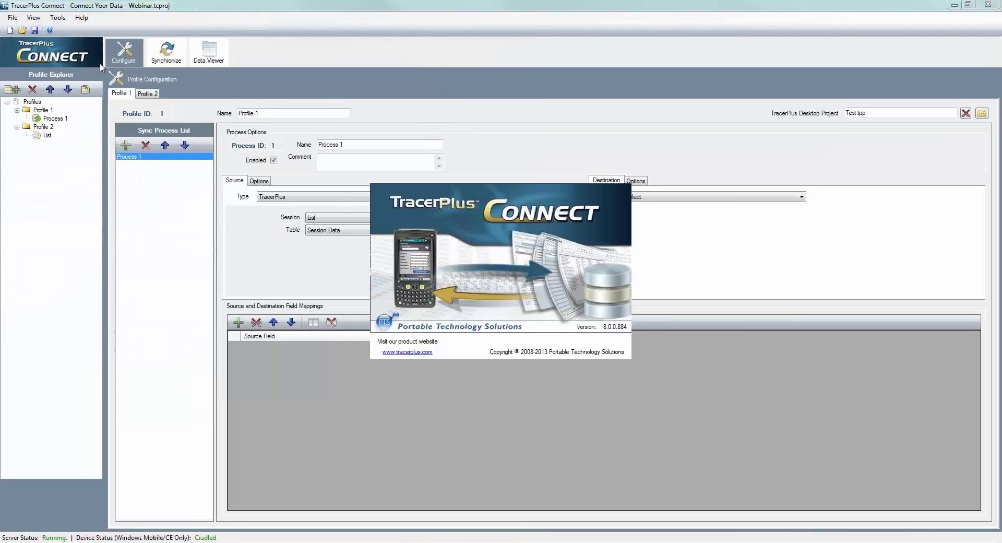
pyautogui.click(522, 224)
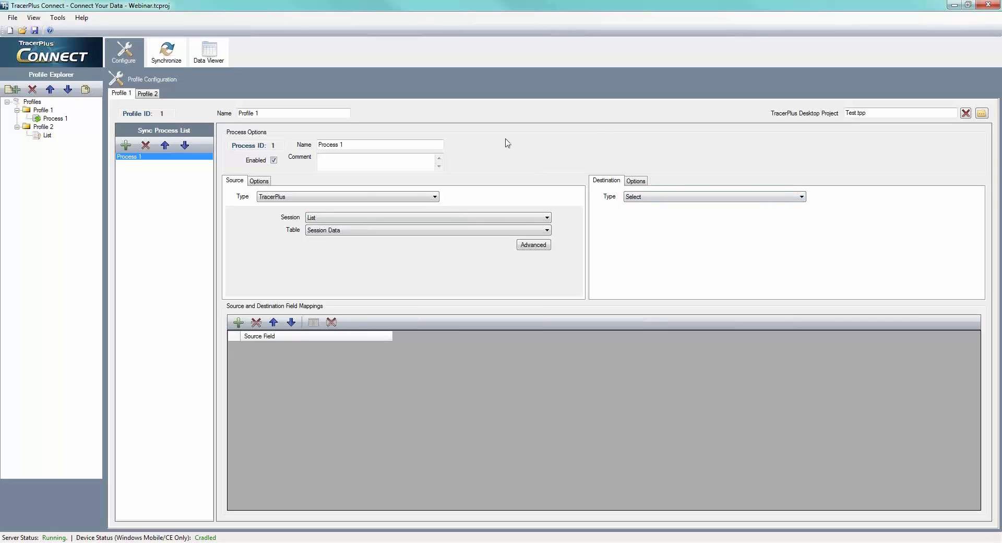
# Step: Launch the ODBC Data Source Administrator by running odbcad32.exe from C:\Windows\SysWOW64, and close the folder window
pyautogui.click(65, 542)
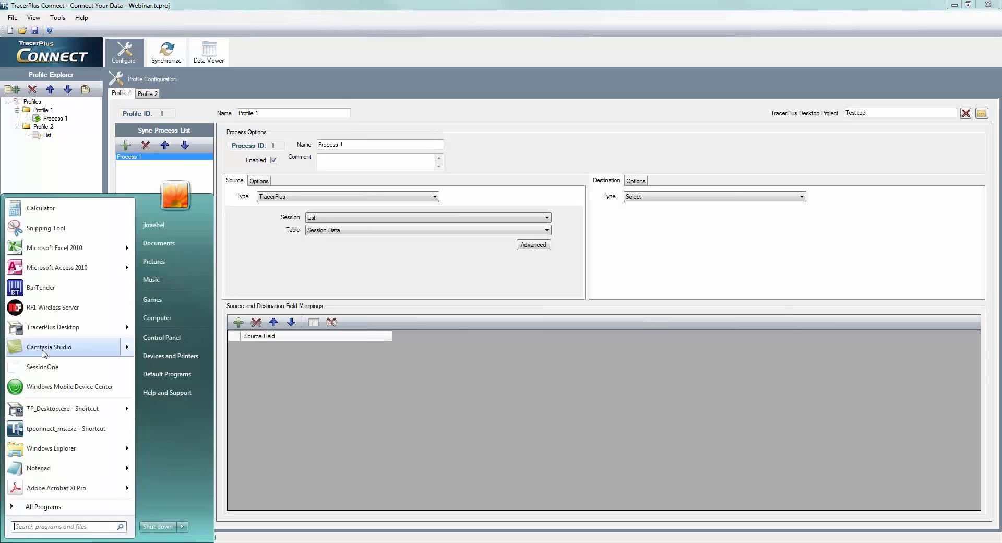
pyautogui.click(155, 320)
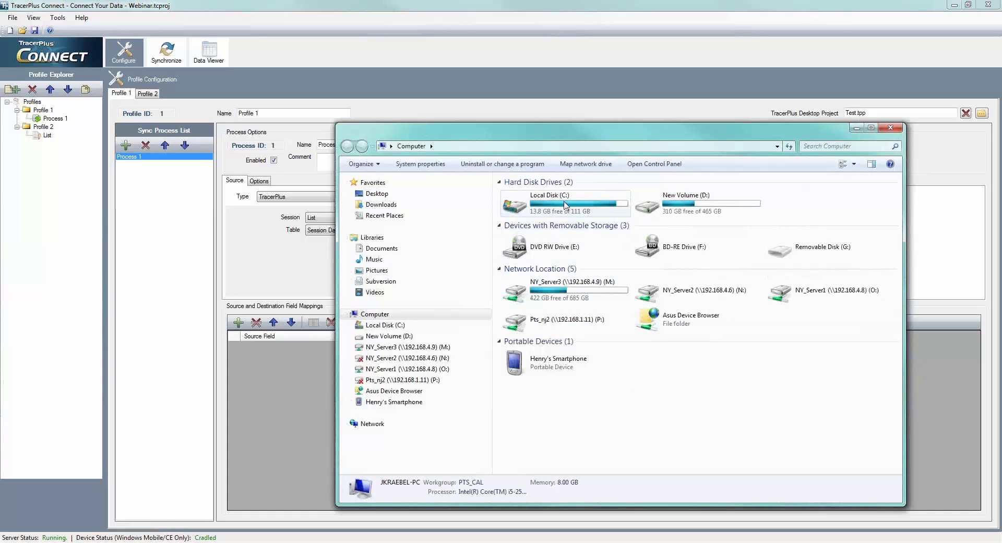
pyautogui.doubleClick(598, 210)
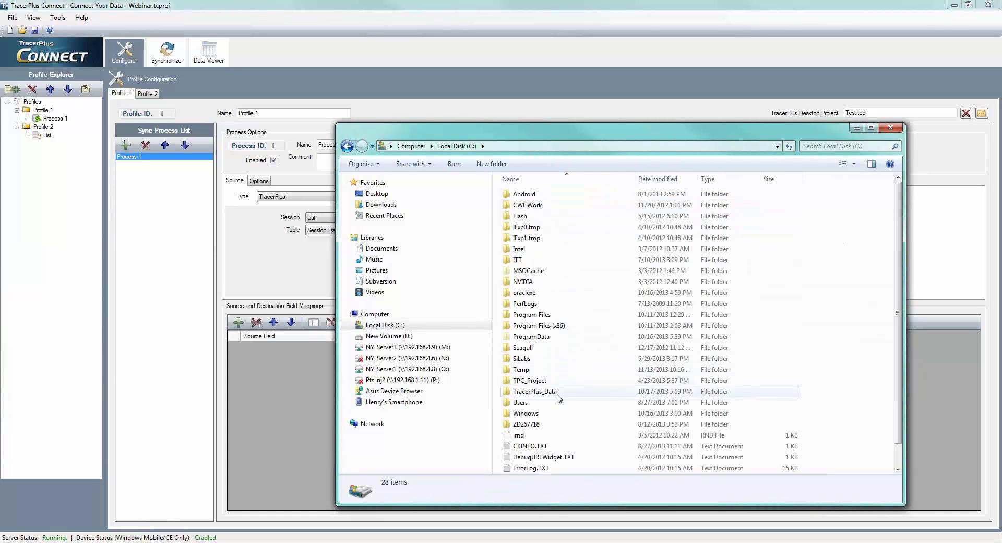
pyautogui.doubleClick(532, 414)
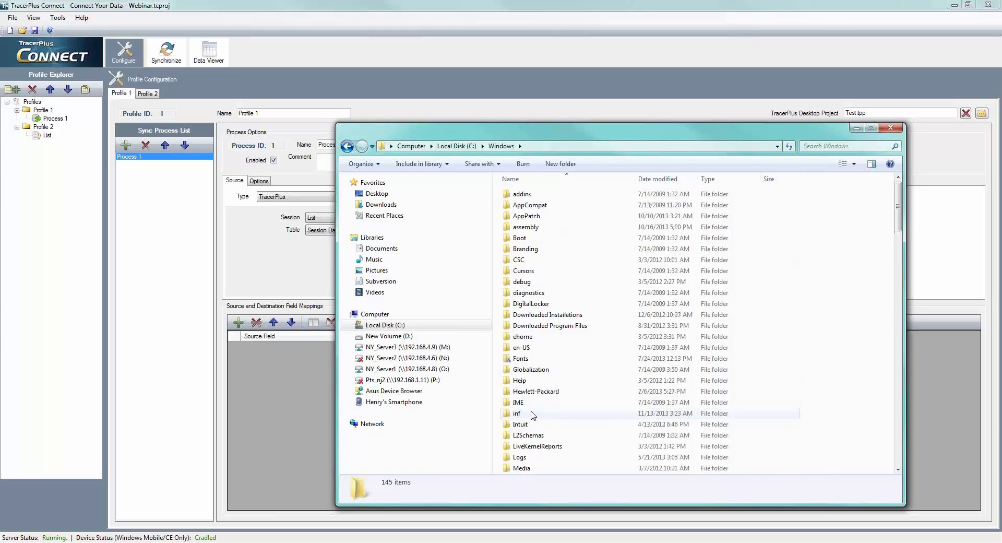
pyautogui.write('sys')
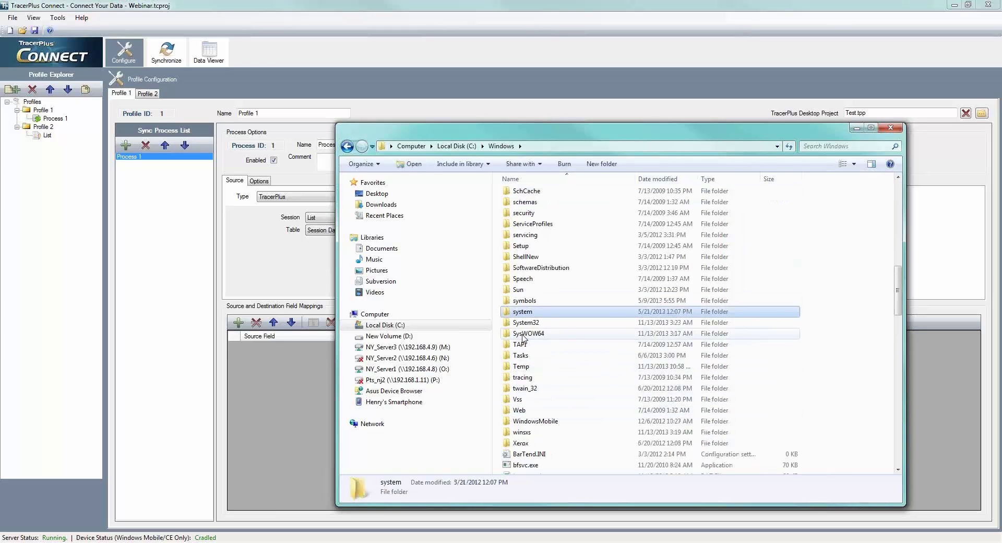
pyautogui.doubleClick(523, 335)
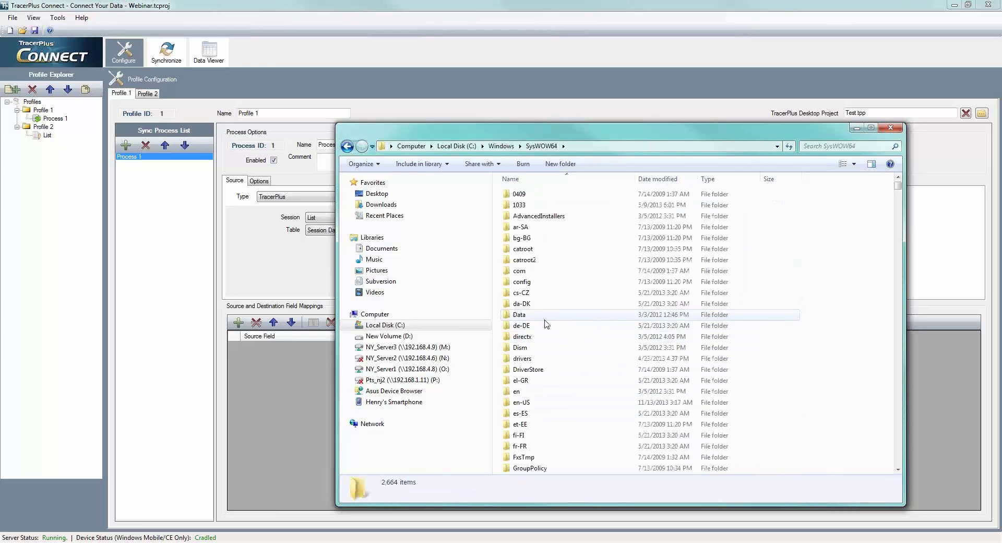
pyautogui.write('odbcad')
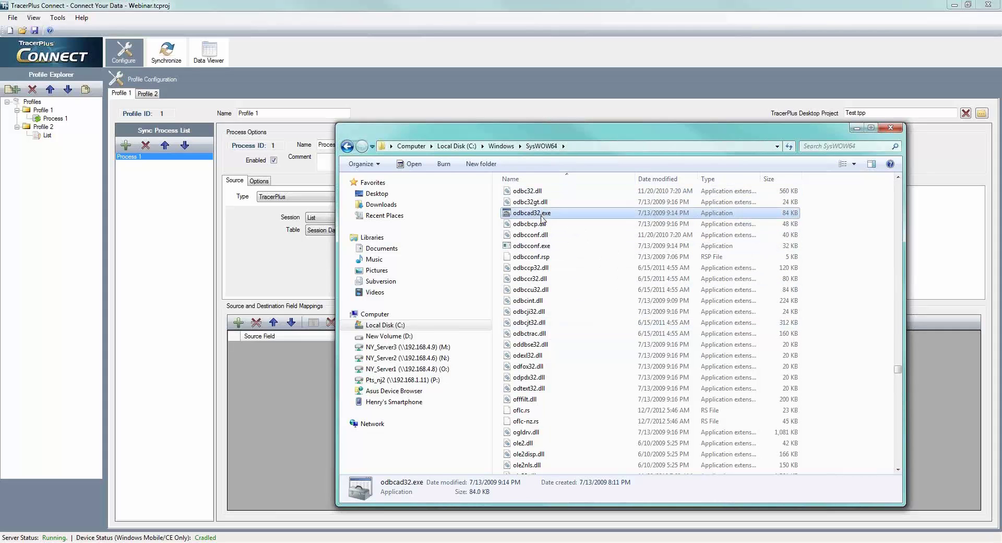
pyautogui.doubleClick(542, 216)
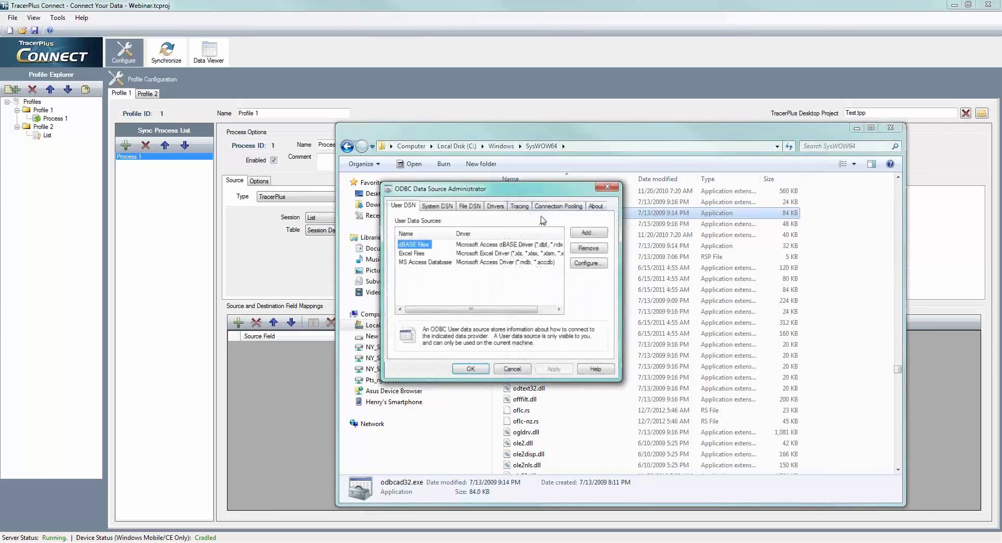
pyautogui.click(891, 127)
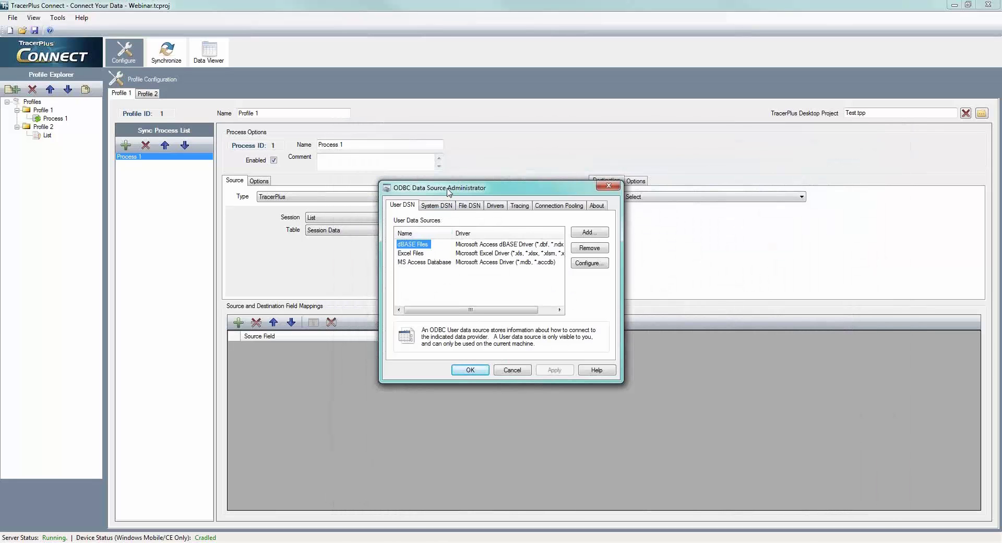
# Step: Start a new system data source (System DSN) that uses the SQL Server driver
pyautogui.click(441, 205)
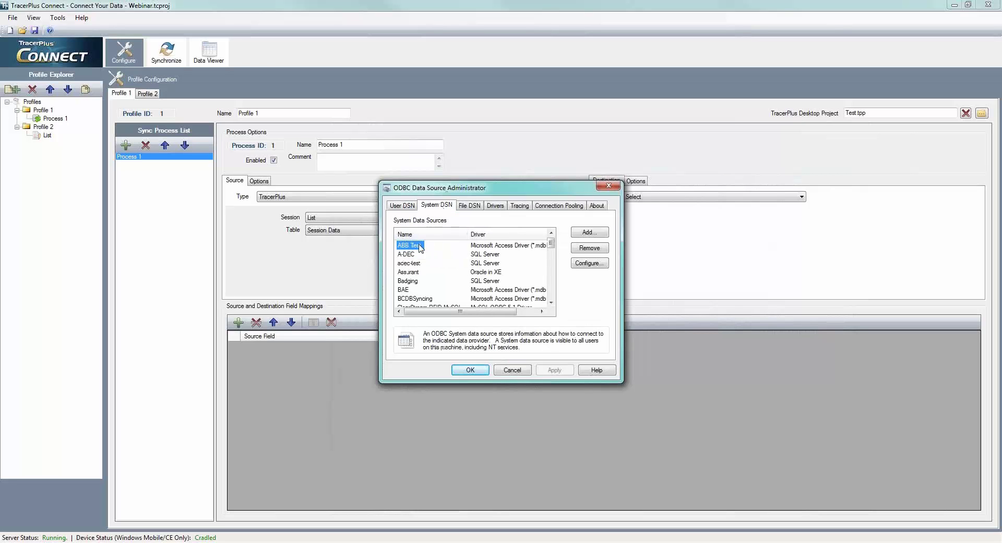
pyautogui.click(588, 233)
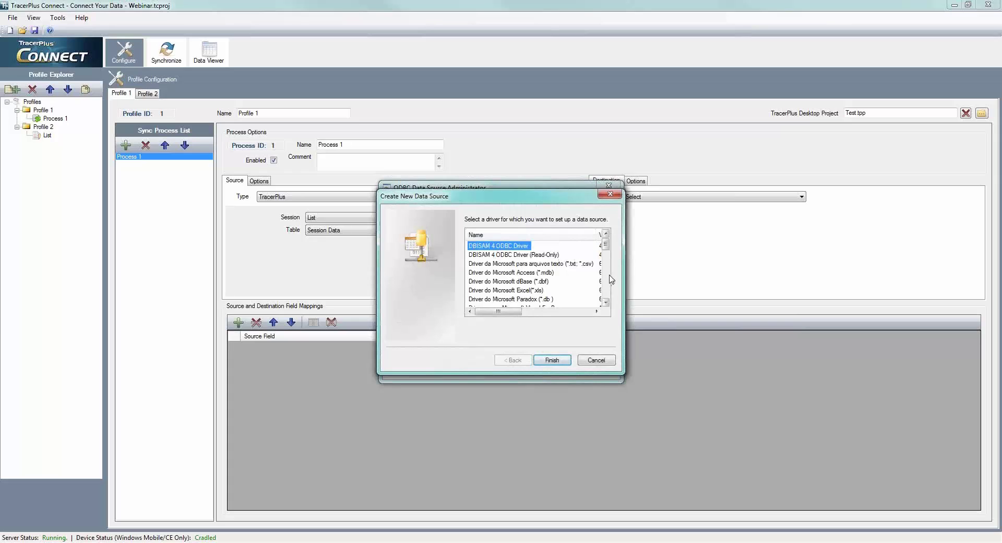
pyautogui.scroll(-6, 611, 291)
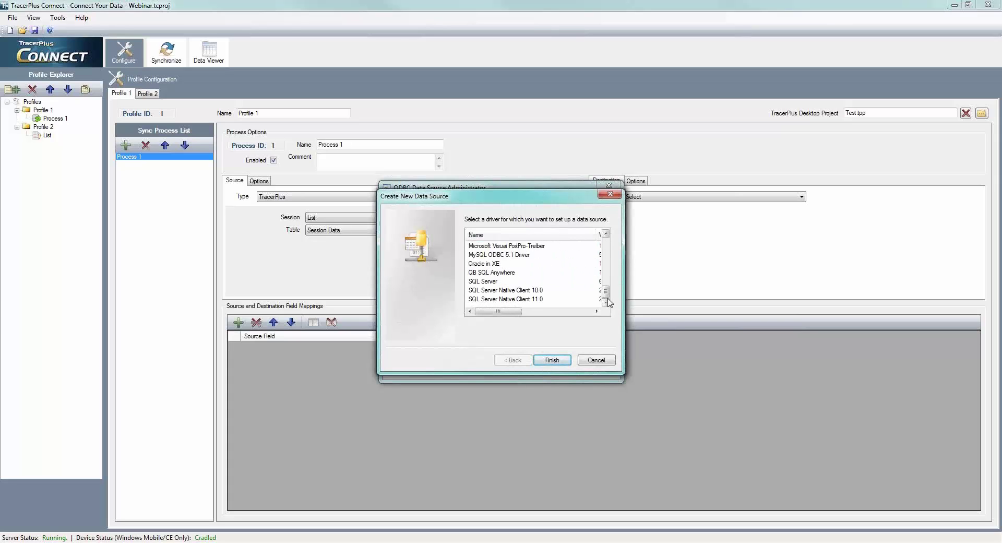
pyautogui.click(487, 283)
pyautogui.click(553, 360)
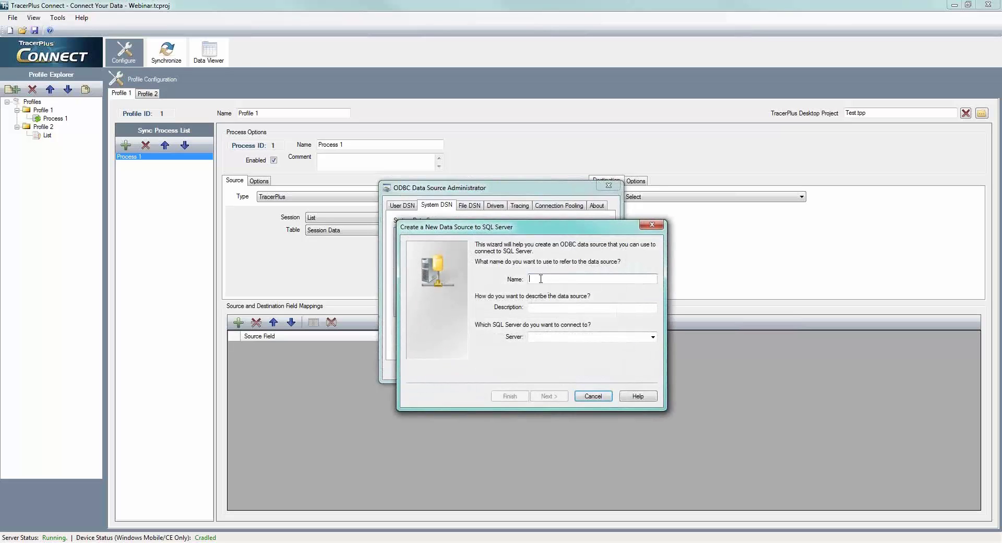
# Step: Name the data source SQL_Webinar, connect it to the (local) server and accept Windows NT authentication
pyautogui.write('SQL')
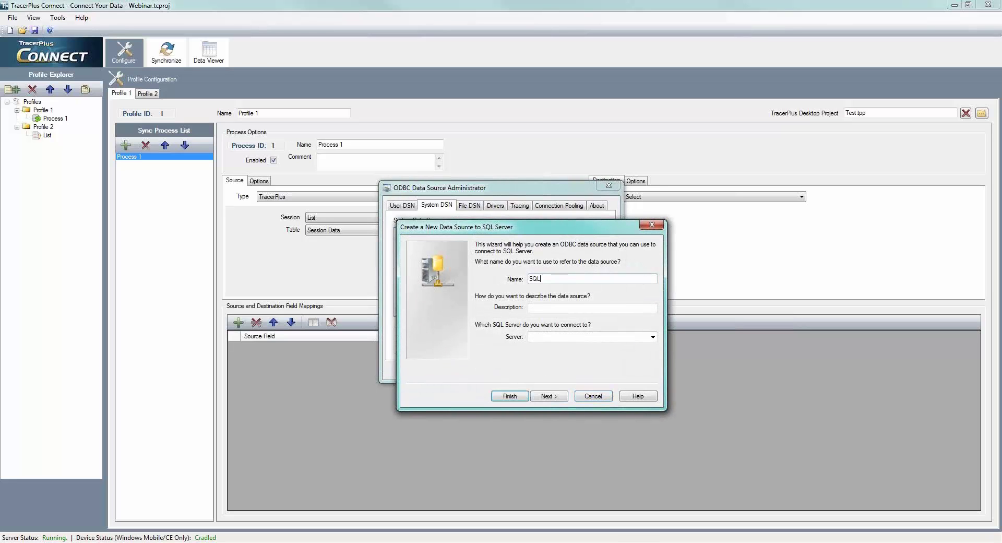
pyautogui.write('_Webinar')
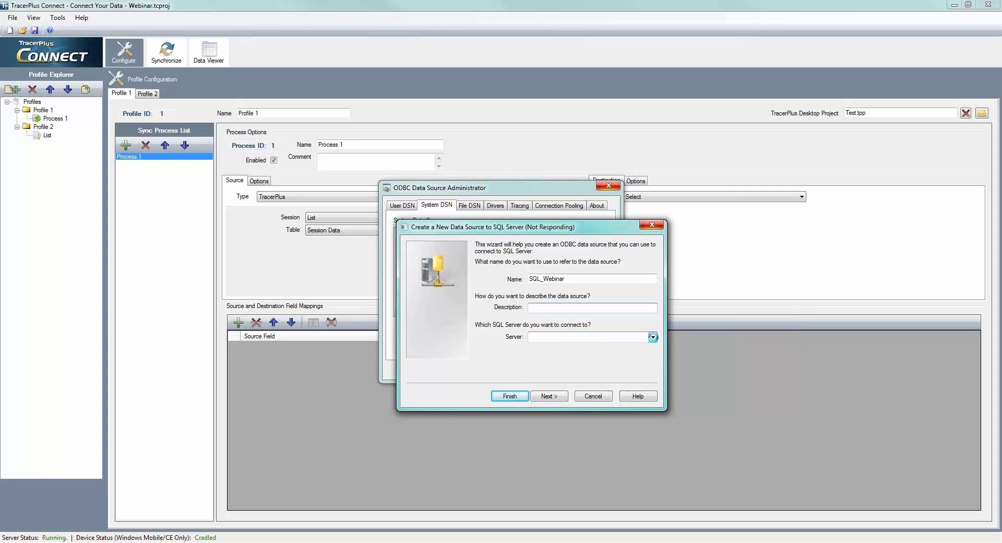
pyautogui.click(543, 352)
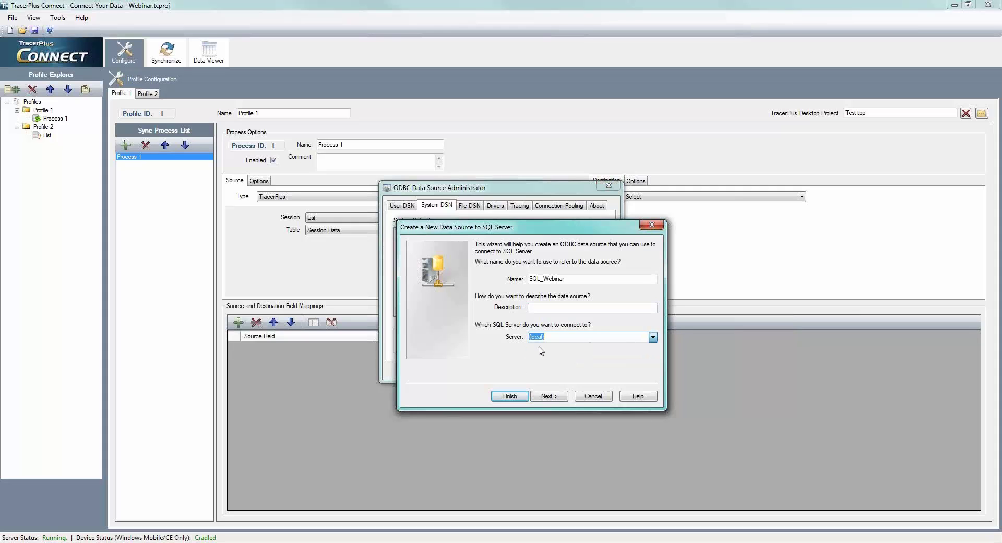
pyautogui.click(548, 395)
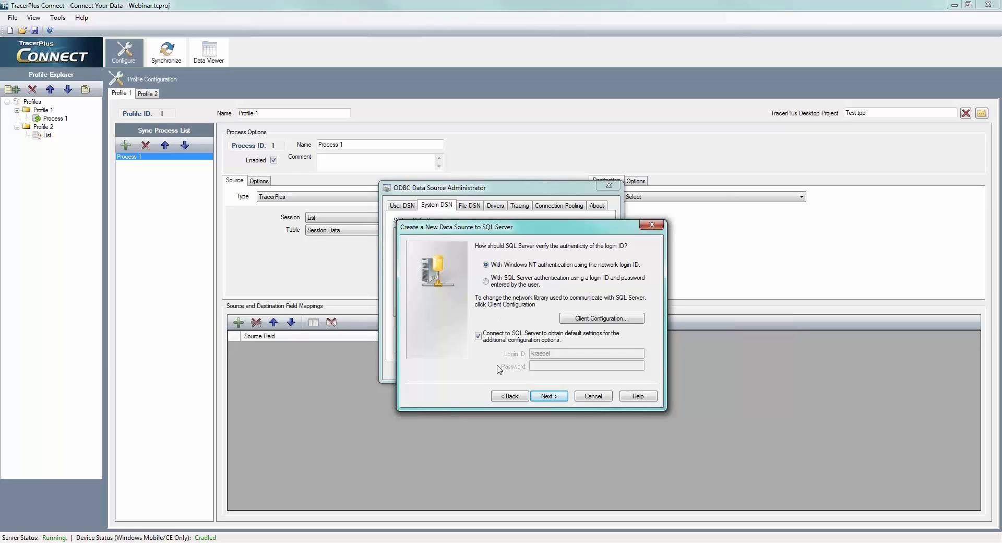
pyautogui.click(549, 396)
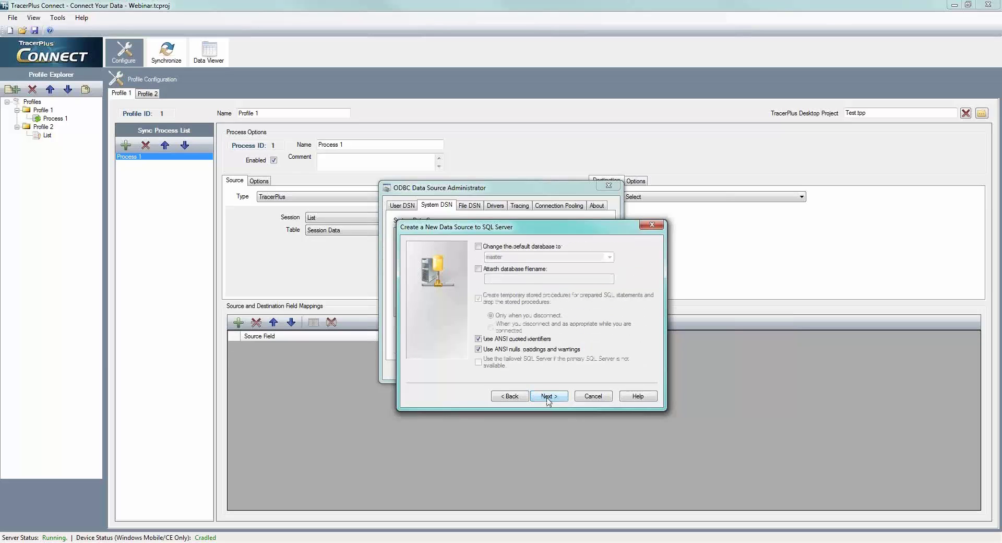
# Step: Change the data source's default database to SQL_Webinar and finish the wizard with the remaining settings as they are
pyautogui.click(478, 247)
pyautogui.click(611, 259)
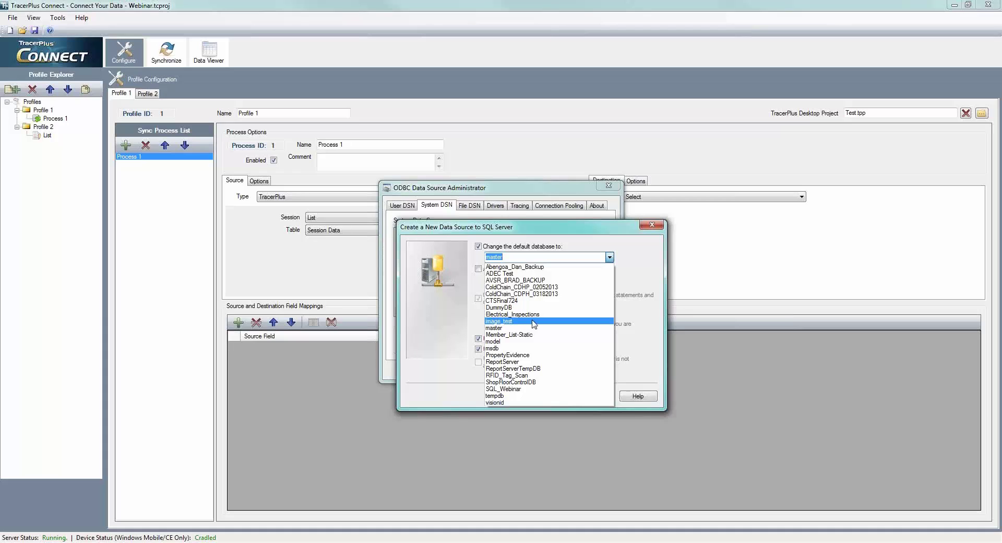
pyautogui.click(515, 389)
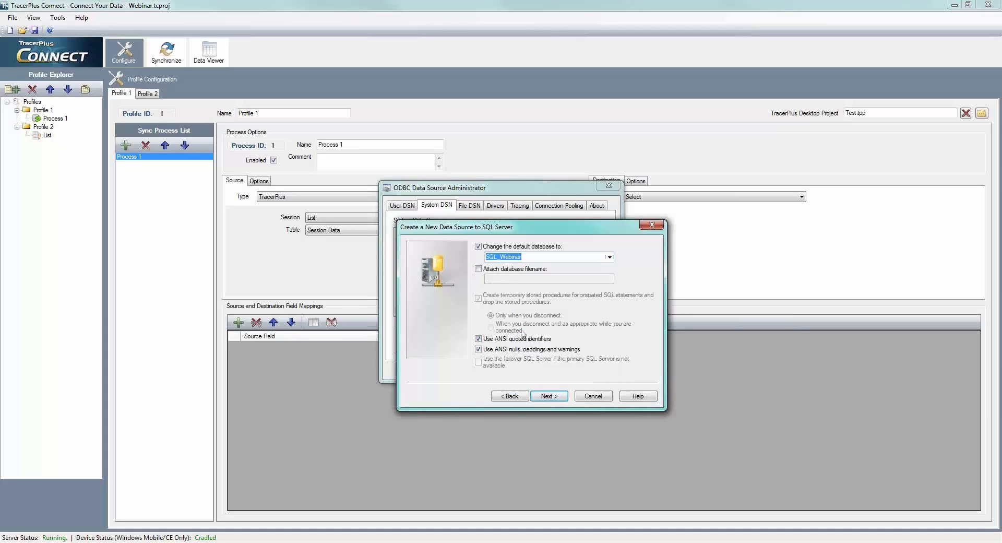
pyautogui.click(546, 397)
pyautogui.click(548, 397)
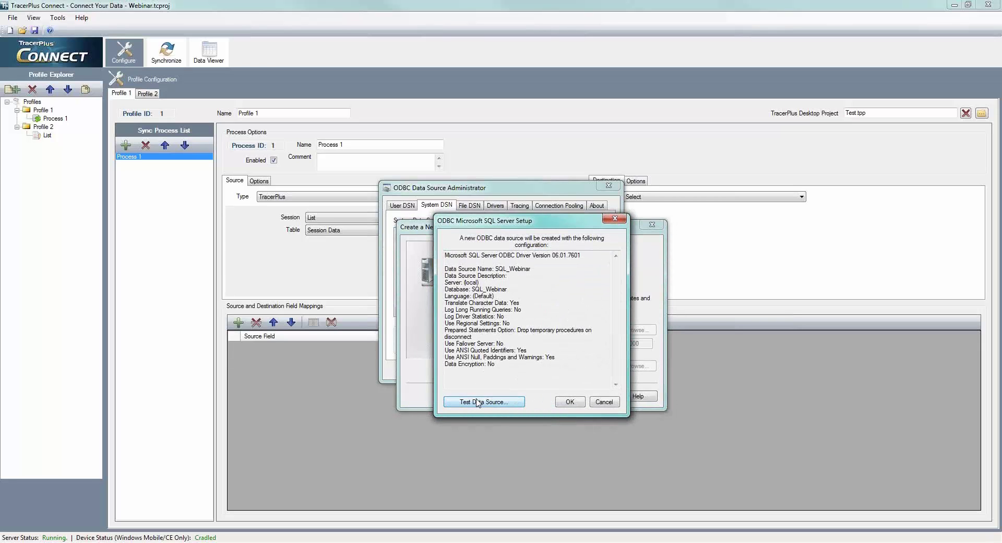
# Step: Test the connection of the SQL_Webinar data source, then accept its configuration and close the ODBC Data Source Administrator
pyautogui.click(503, 400)
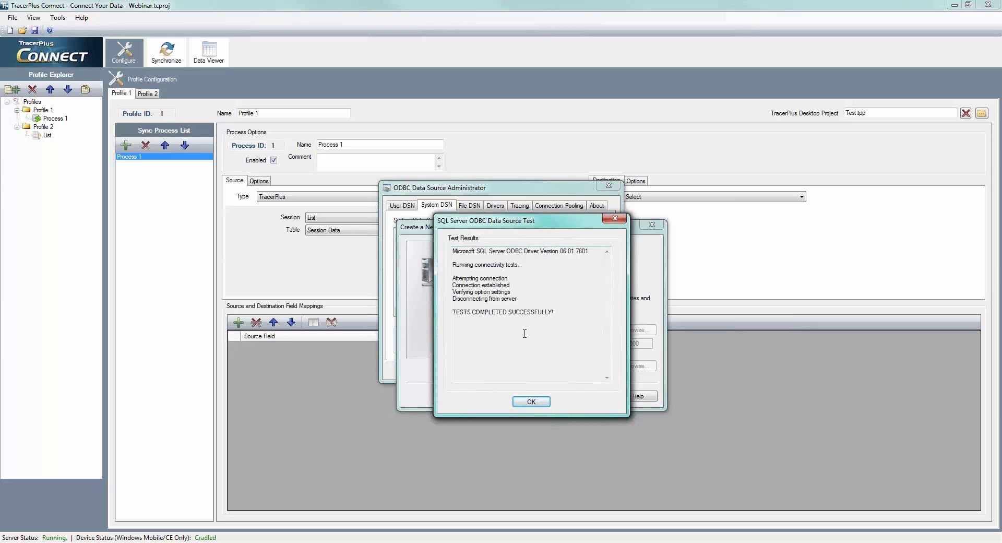
pyautogui.click(531, 402)
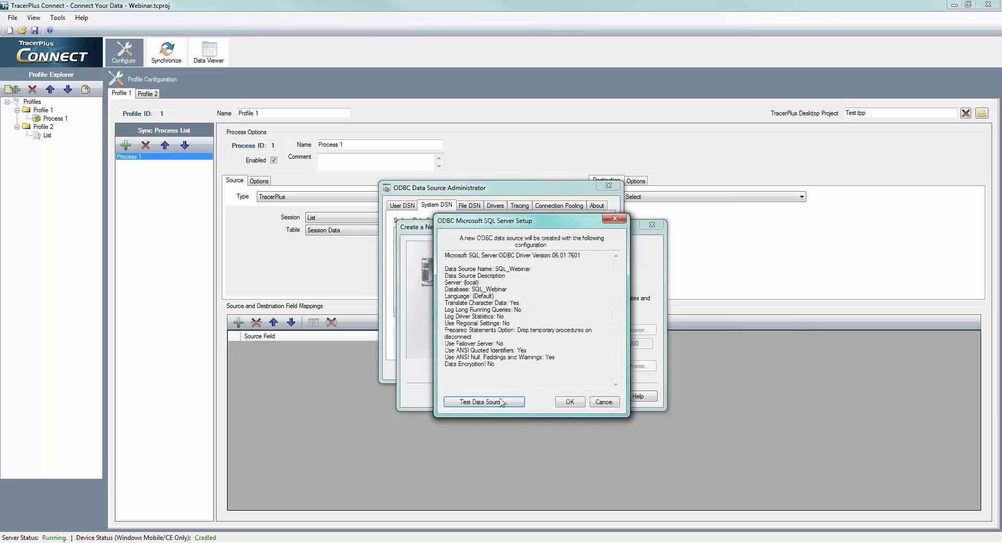
pyautogui.click(582, 402)
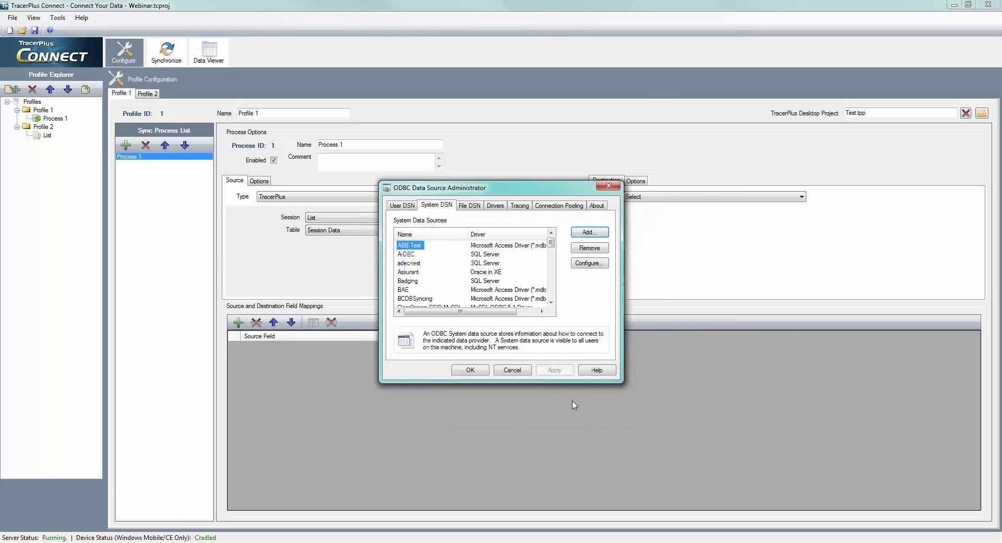
pyautogui.click(470, 370)
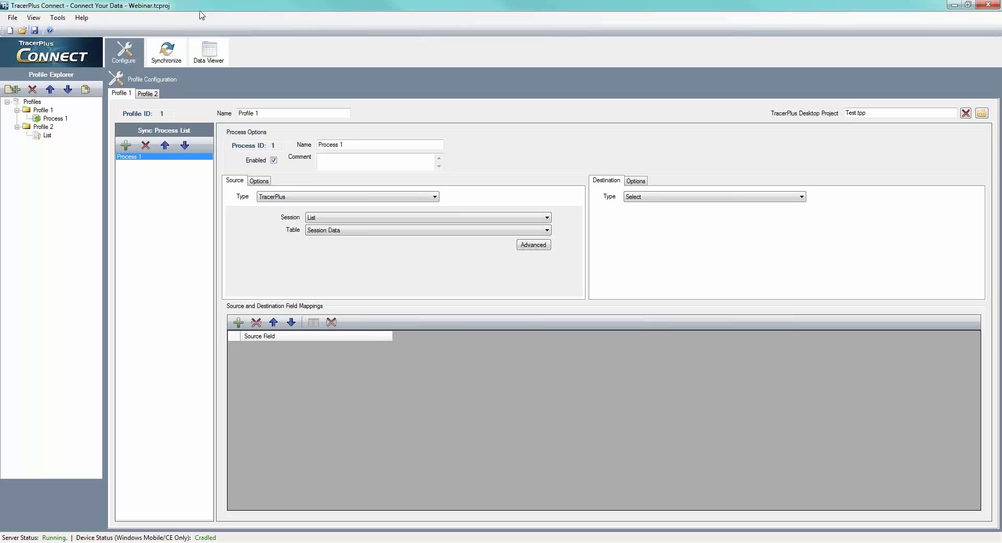
# Step: Start a new Connect project and begin a new profile of the Live Profile type
pyautogui.click(10, 31)
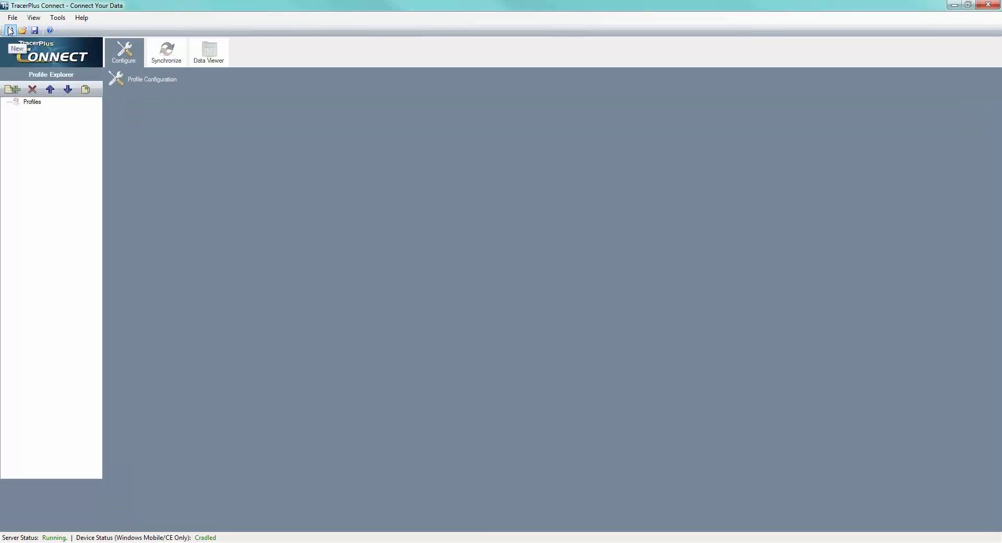
pyautogui.click(13, 90)
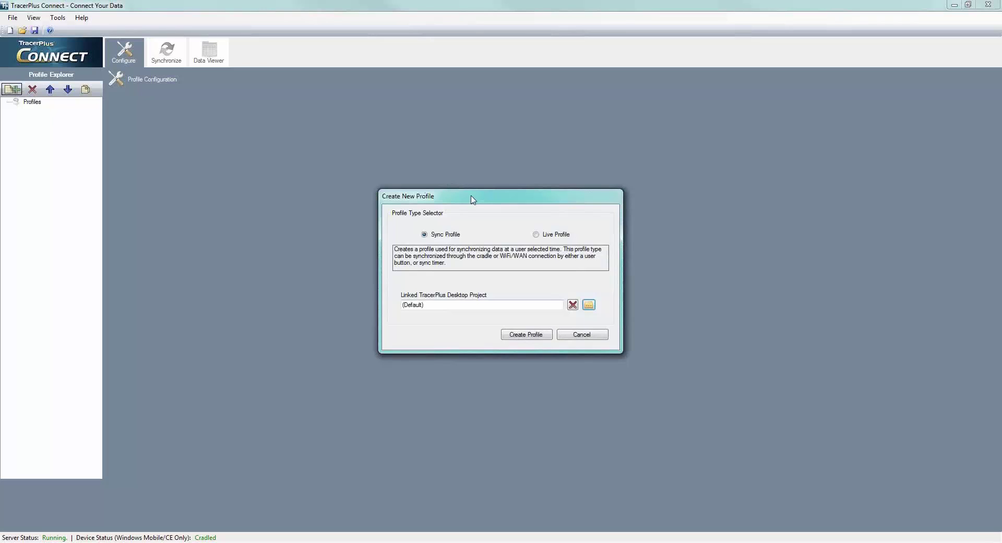
pyautogui.moveTo(467, 196)
pyautogui.mouseDown()
pyautogui.moveTo(454, 184)
pyautogui.moveTo(470, 181)
pyautogui.mouseUp()
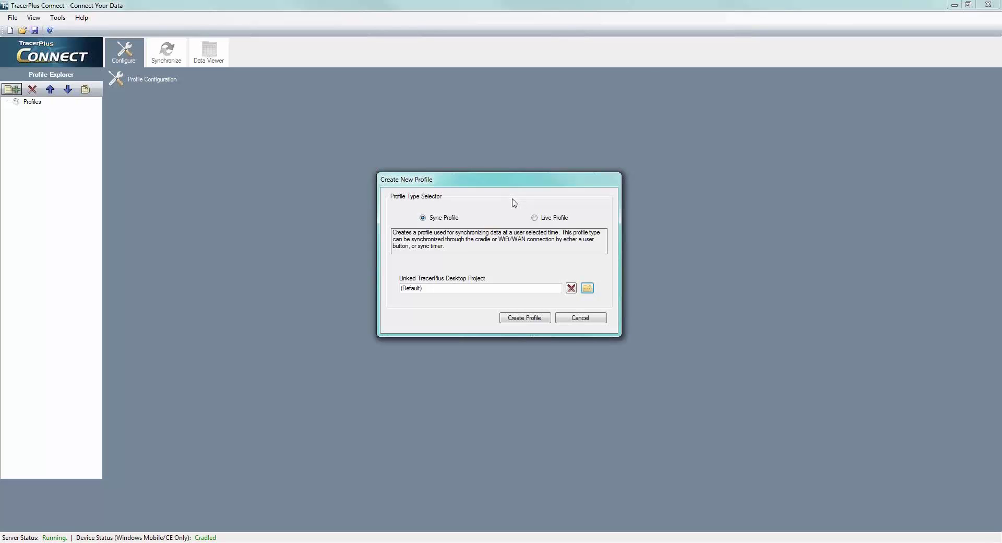
pyautogui.click(535, 218)
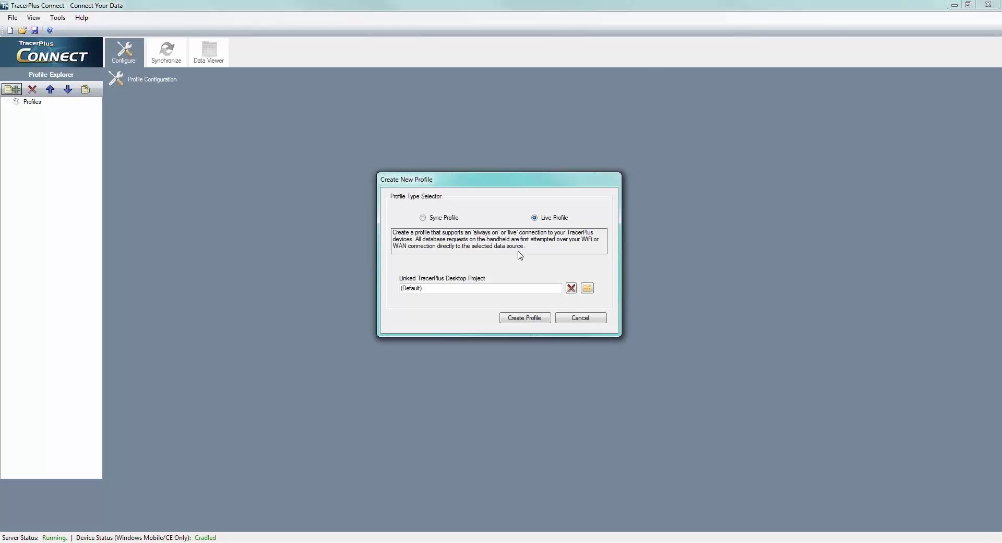
# Step: Link the profile to Employee Scans.tpp from the Employee Scans folder under TracerPlus Desktop Projects, and create the profile
pyautogui.click(588, 289)
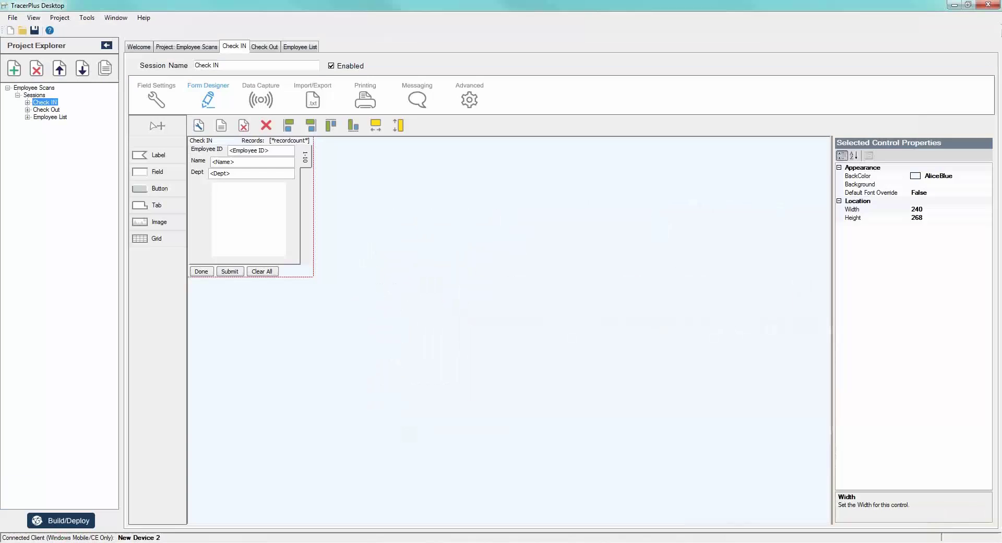
pyautogui.click(197, 49)
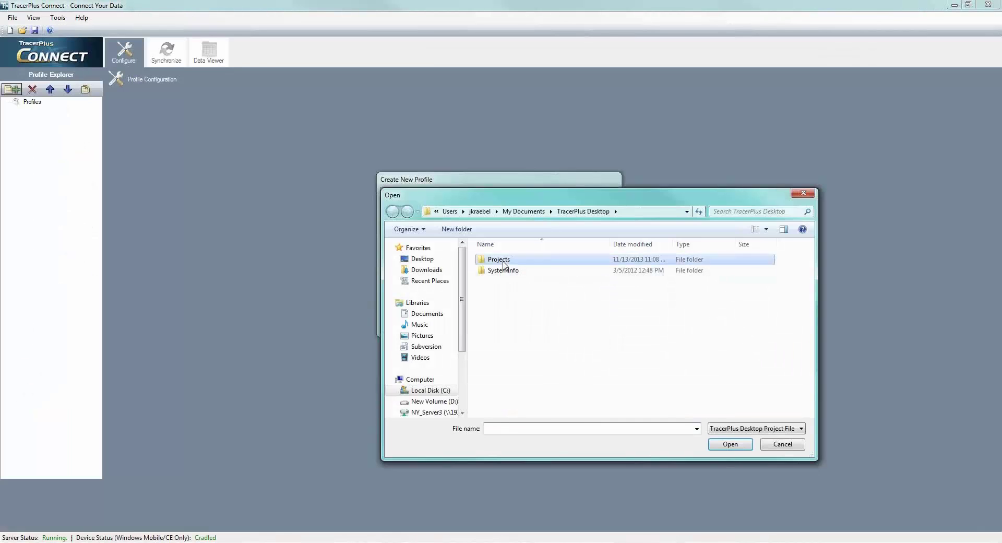
pyautogui.doubleClick(509, 260)
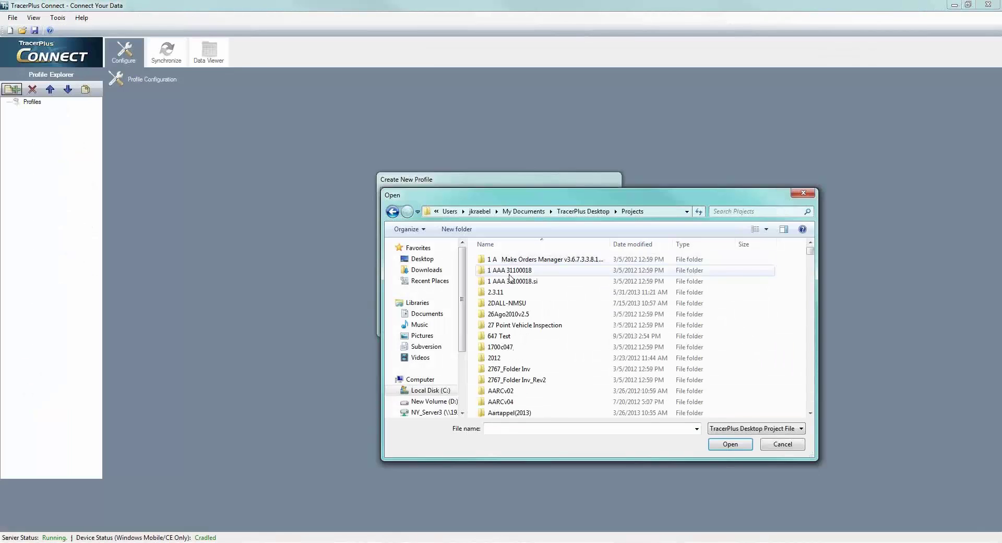
pyautogui.scroll(-12, 525, 316)
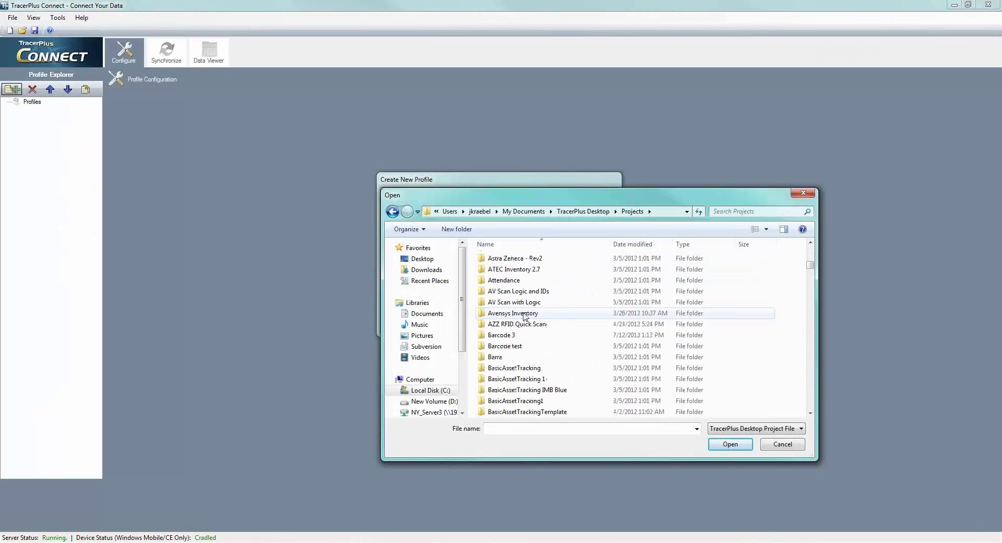
pyautogui.scroll(-16, 525, 316)
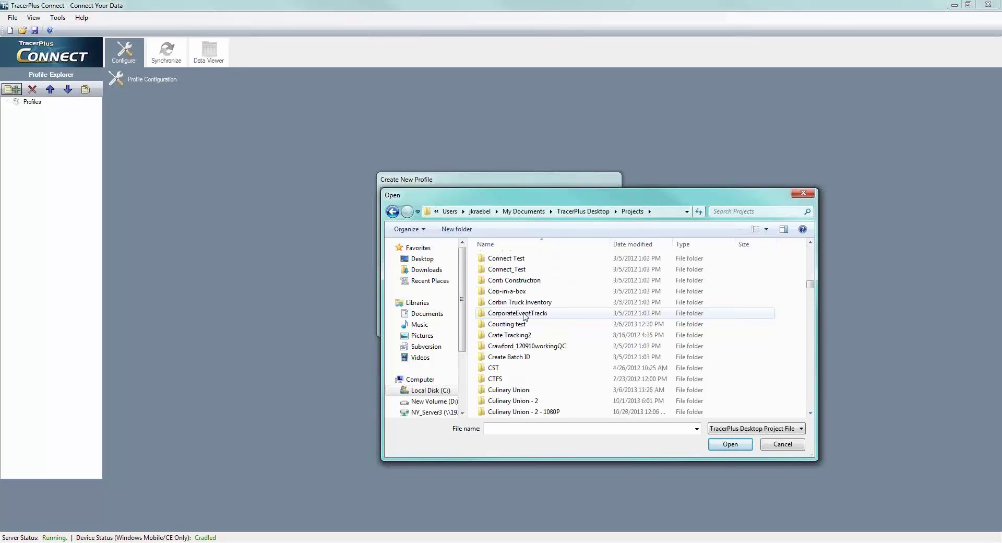
pyautogui.scroll(-8, 525, 316)
pyautogui.scroll(-2, 525, 316)
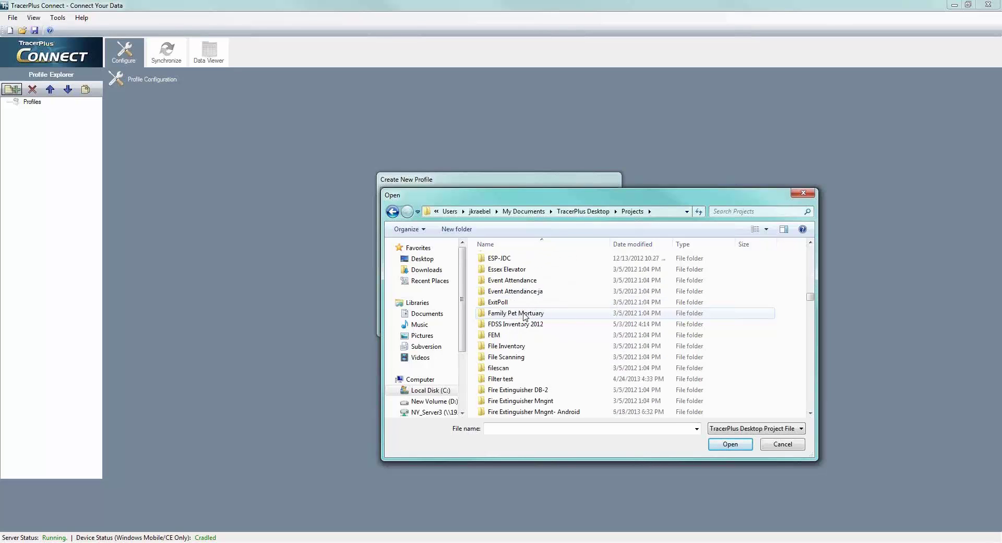
pyautogui.scroll(3, 523, 315)
pyautogui.scroll(2, 515, 312)
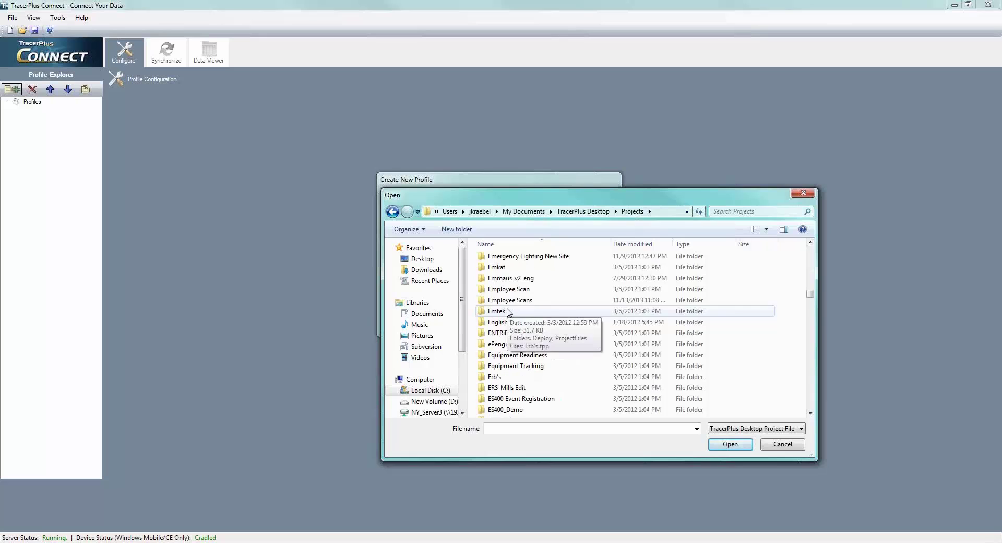
pyautogui.doubleClick(513, 309)
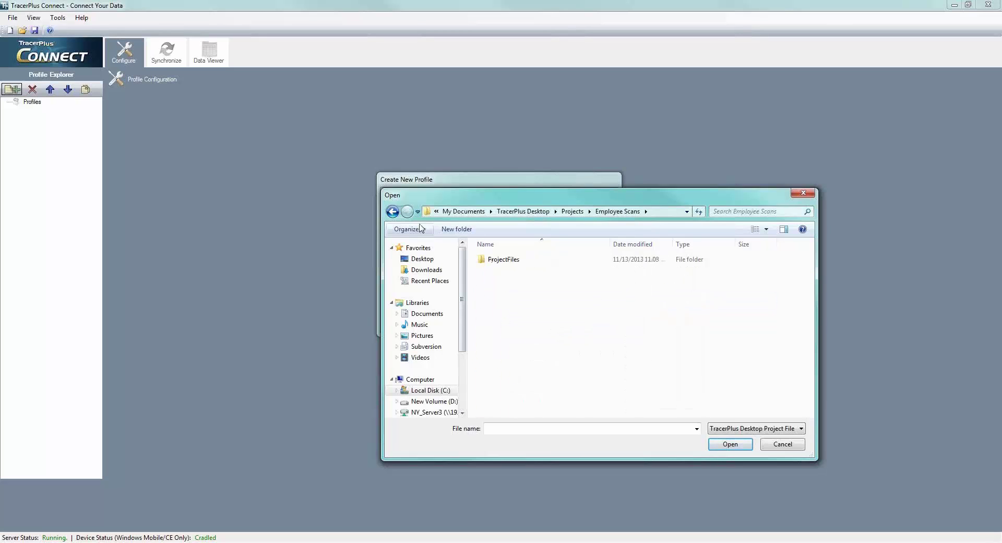
pyautogui.click(392, 212)
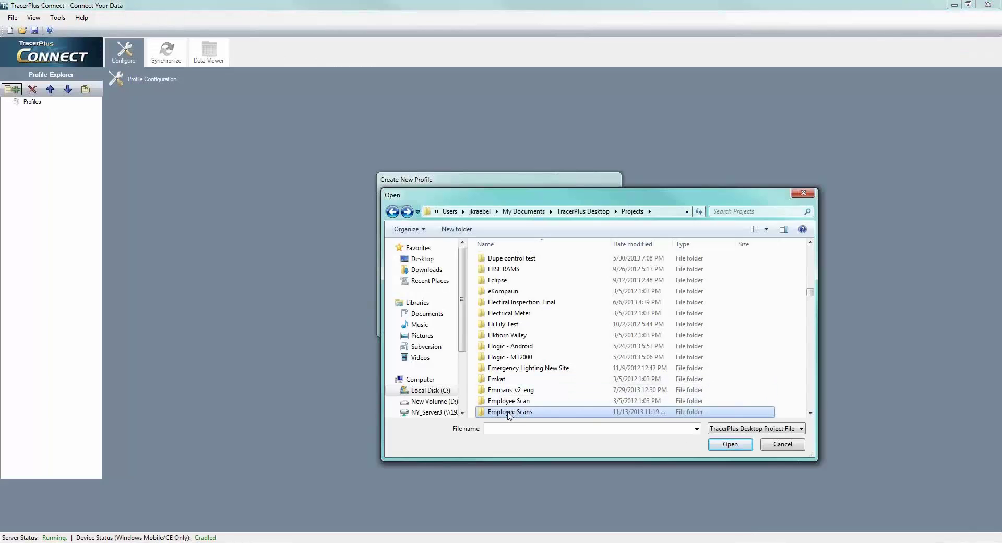
pyautogui.doubleClick(509, 412)
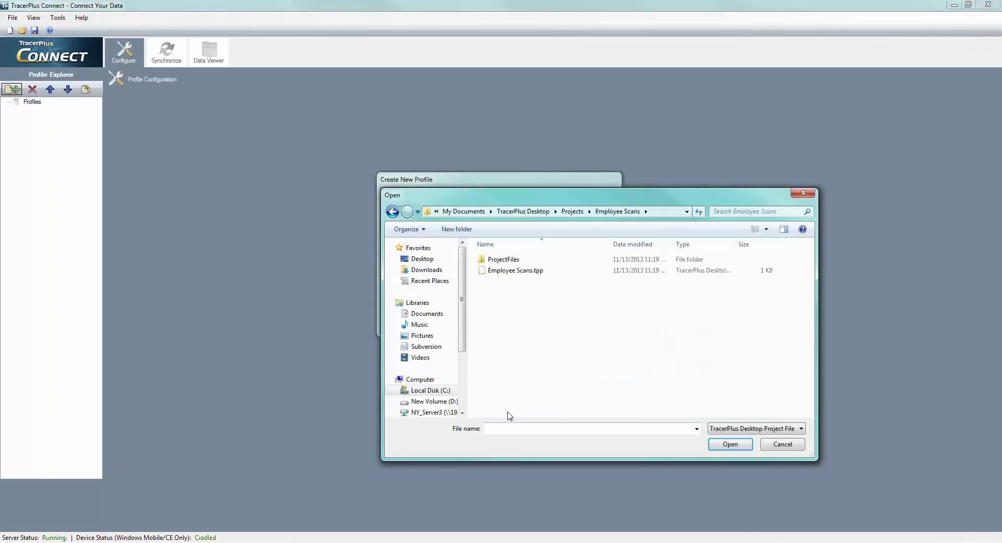
pyautogui.doubleClick(515, 270)
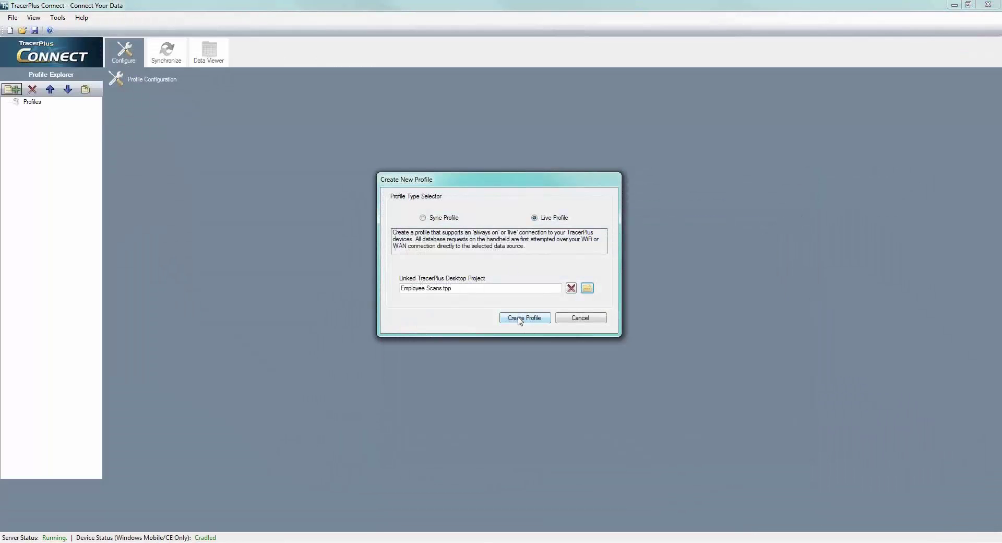
pyautogui.click(520, 319)
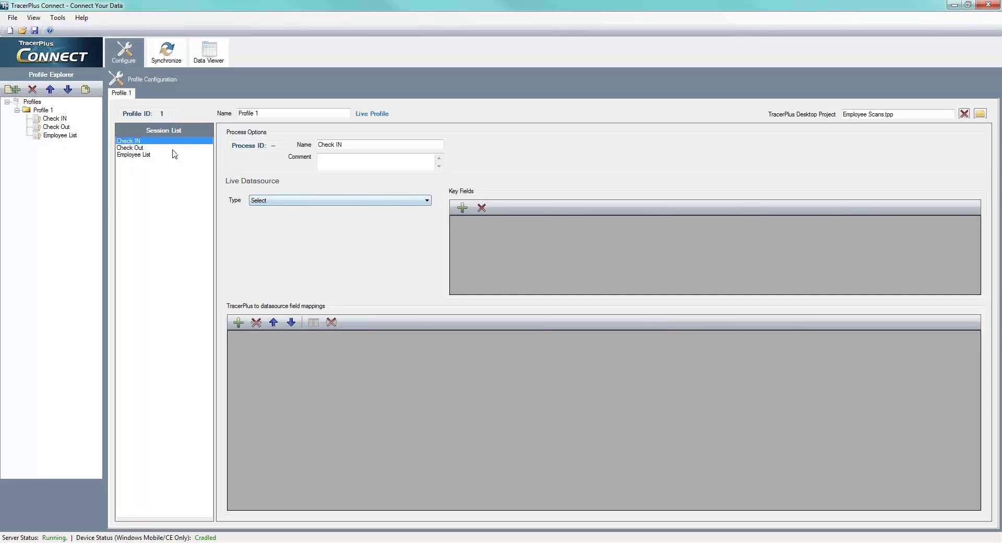
# Step: Set the Check IN session's live data source to ODBC, using SQL_Webinar - System and the Employee_Scans table
pyautogui.click(310, 203)
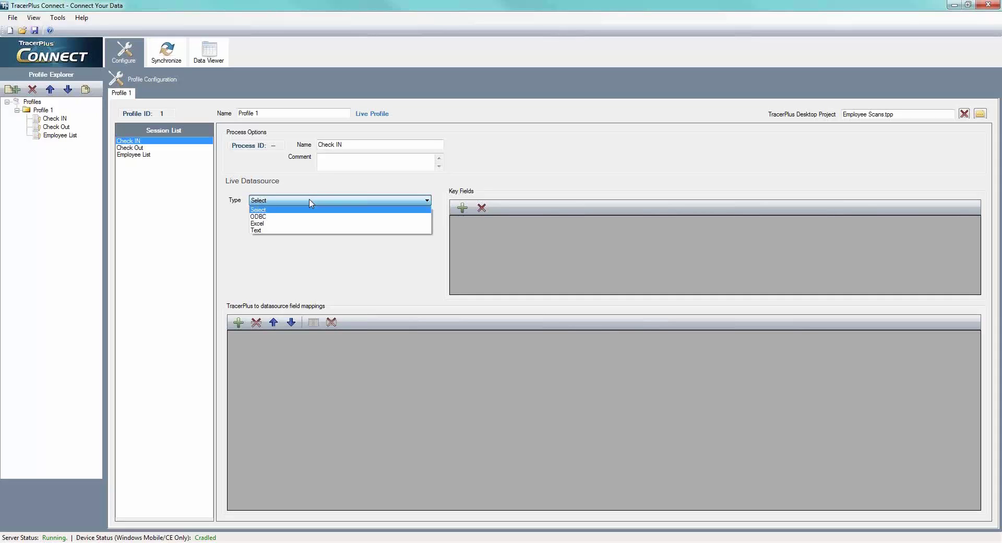
pyautogui.click(267, 218)
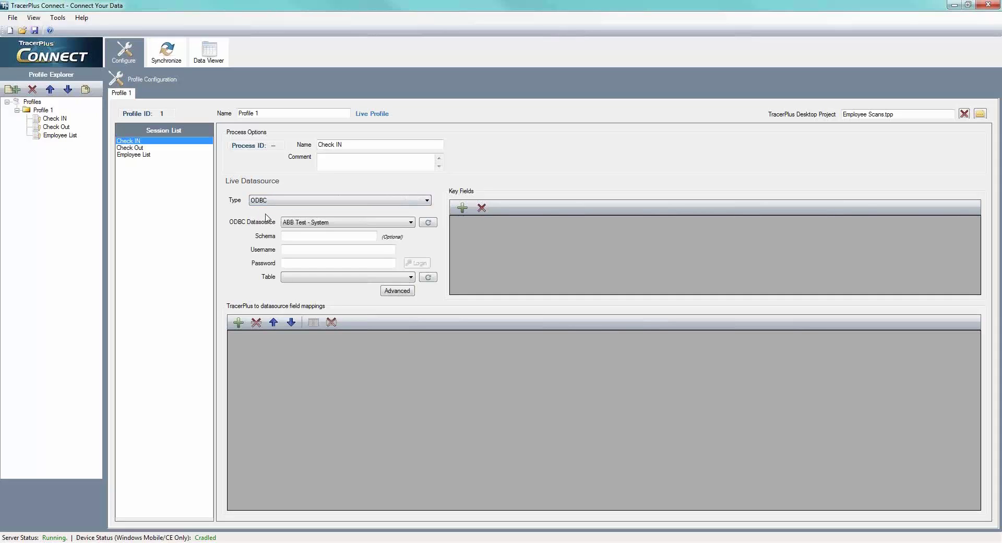
pyautogui.click(312, 224)
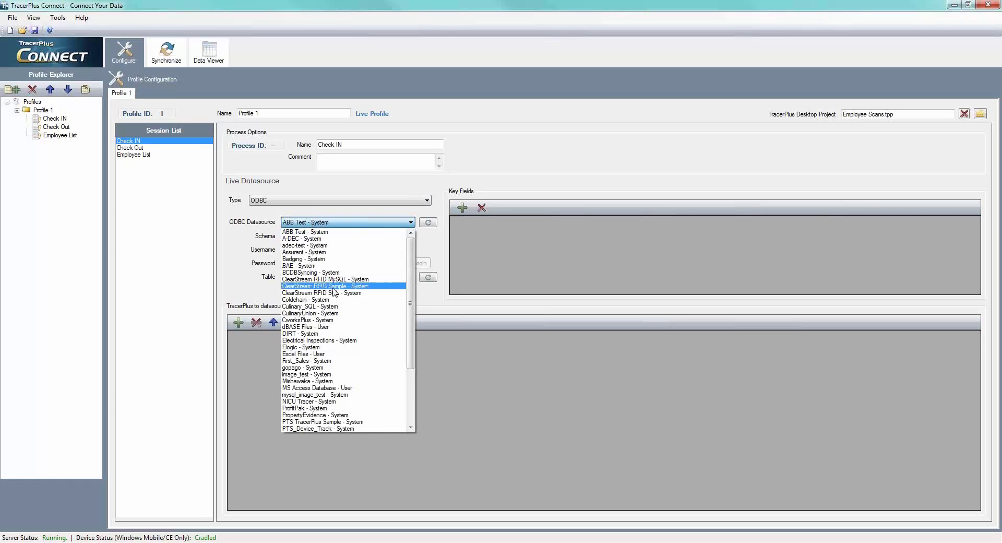
pyautogui.scroll(-4, 334, 294)
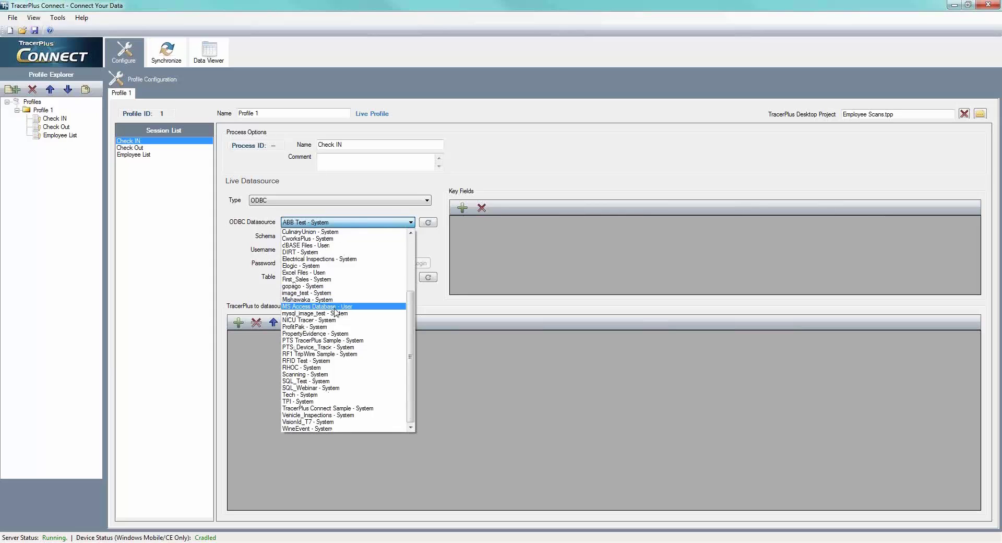
pyautogui.click(312, 388)
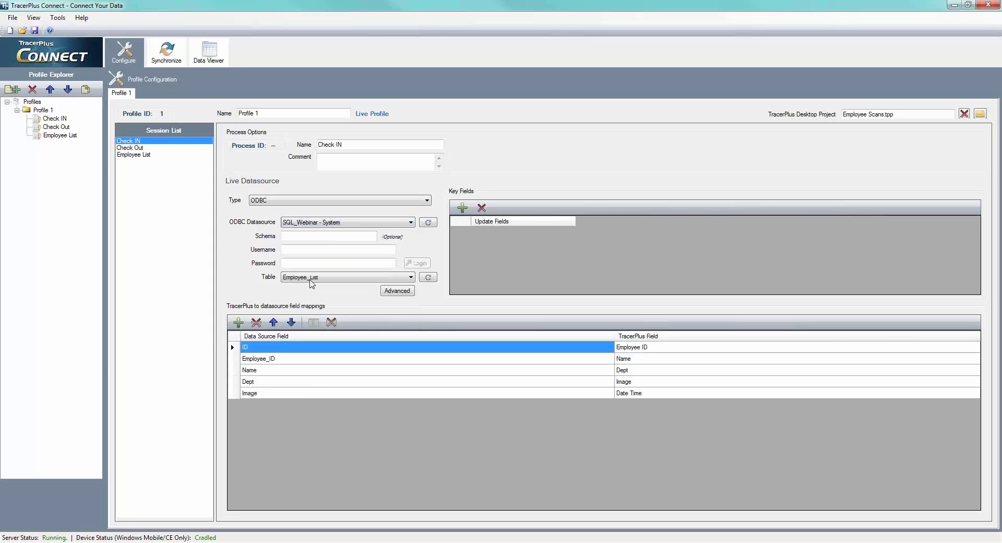
pyautogui.click(335, 279)
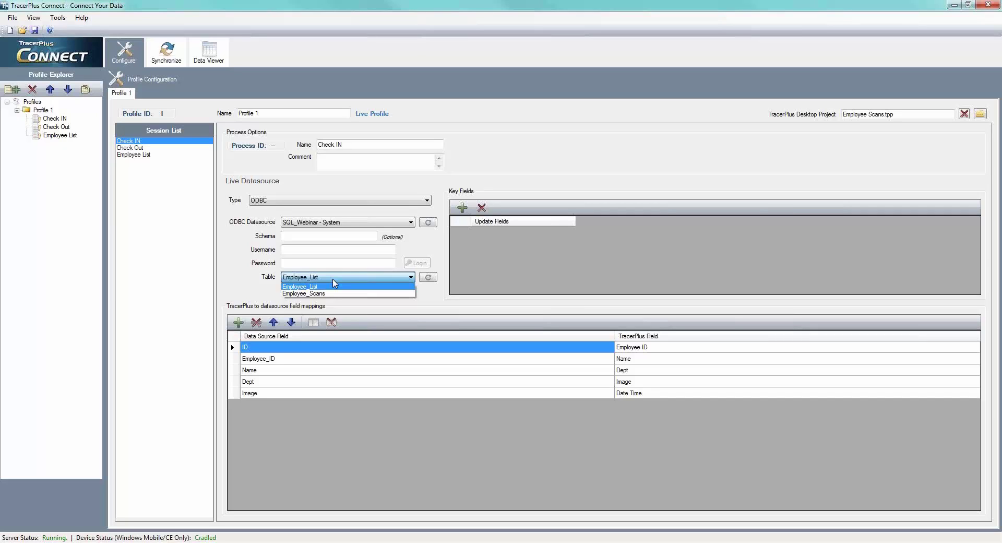
pyautogui.click(305, 293)
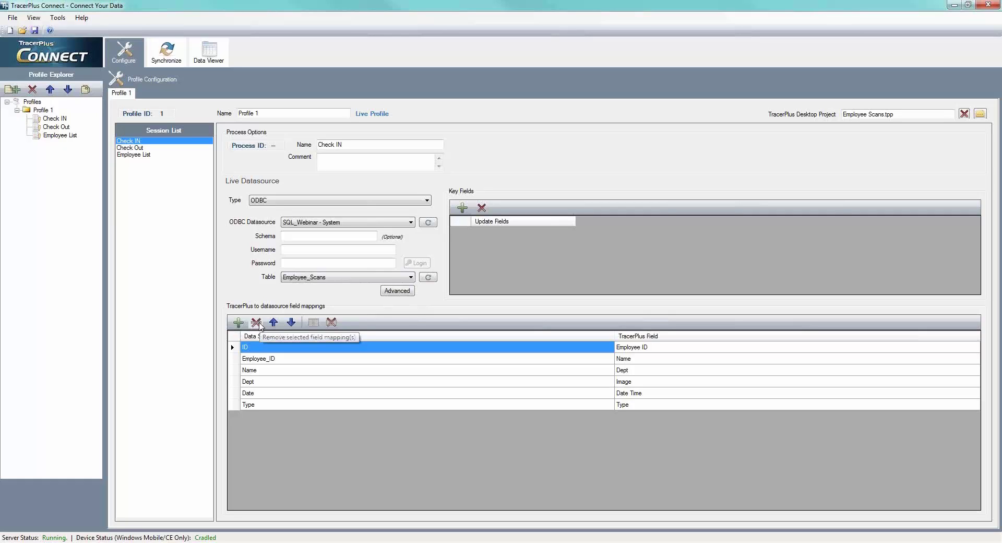
# Step: Adjust the Check IN field mappings by dropping the ID and Image fields, so Date maps to Date Time and Type to Type
pyautogui.click(256, 322)
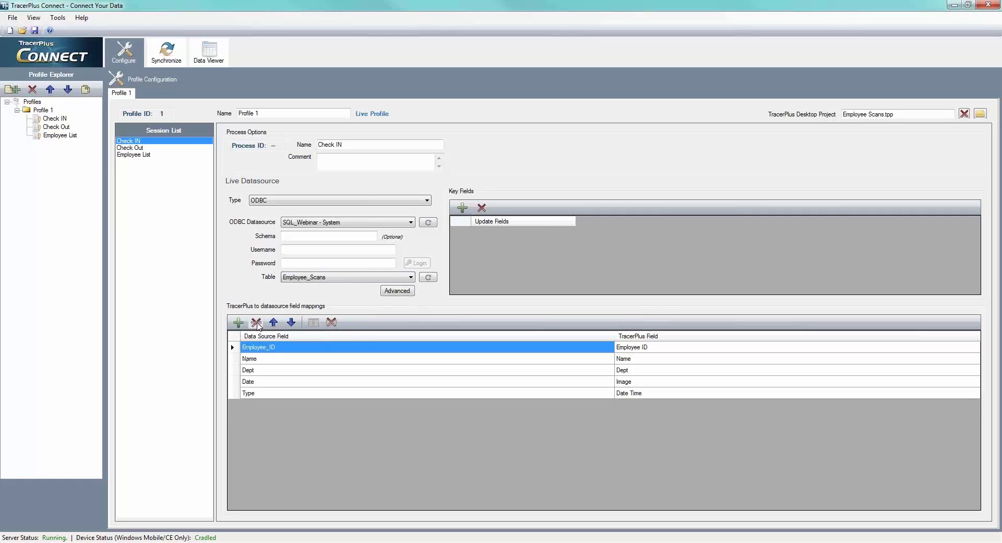
pyautogui.click(238, 323)
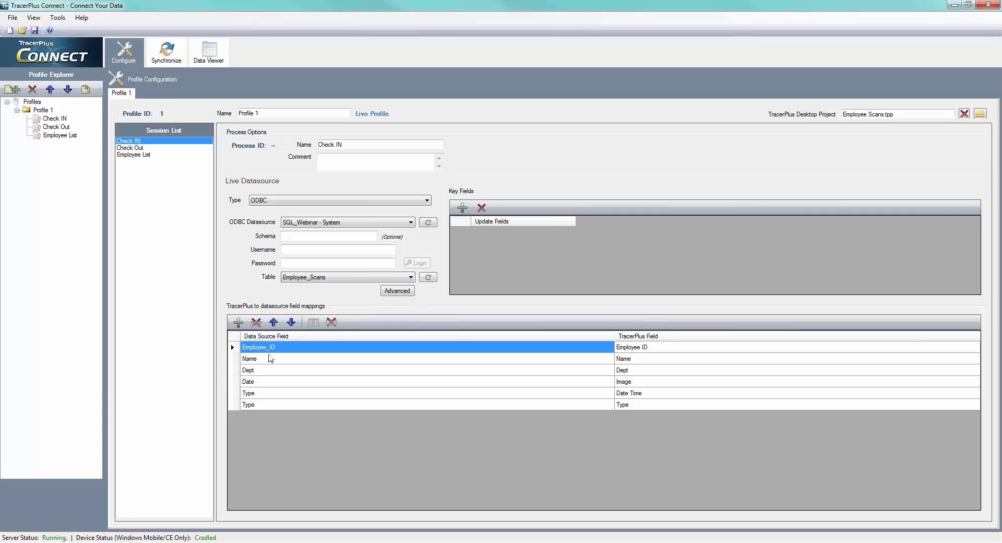
pyautogui.click(298, 393)
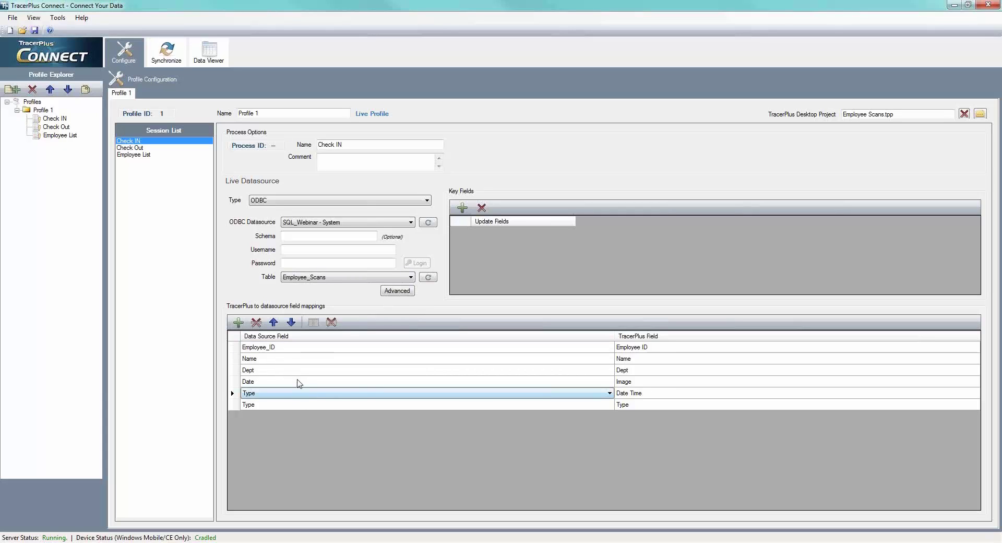
pyautogui.click(664, 386)
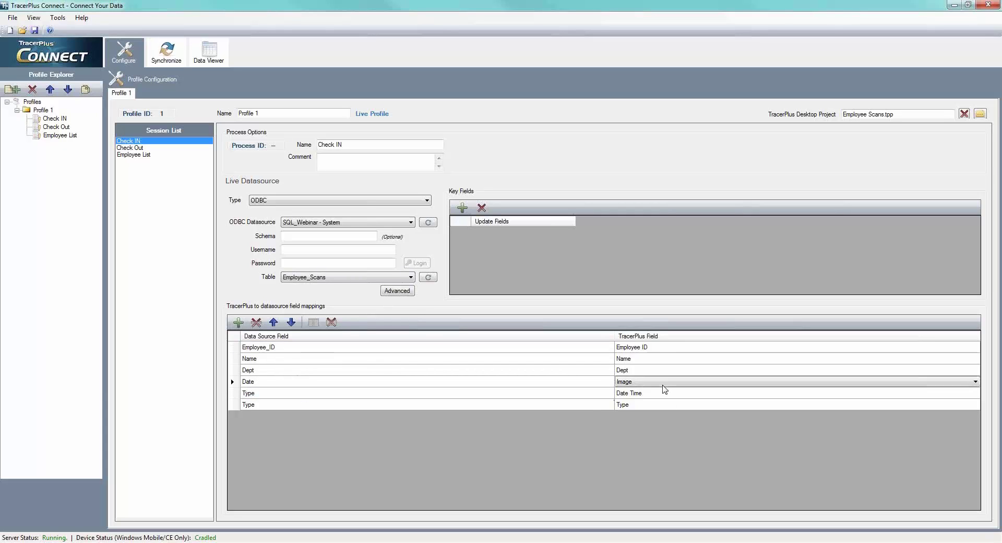
pyautogui.click(256, 323)
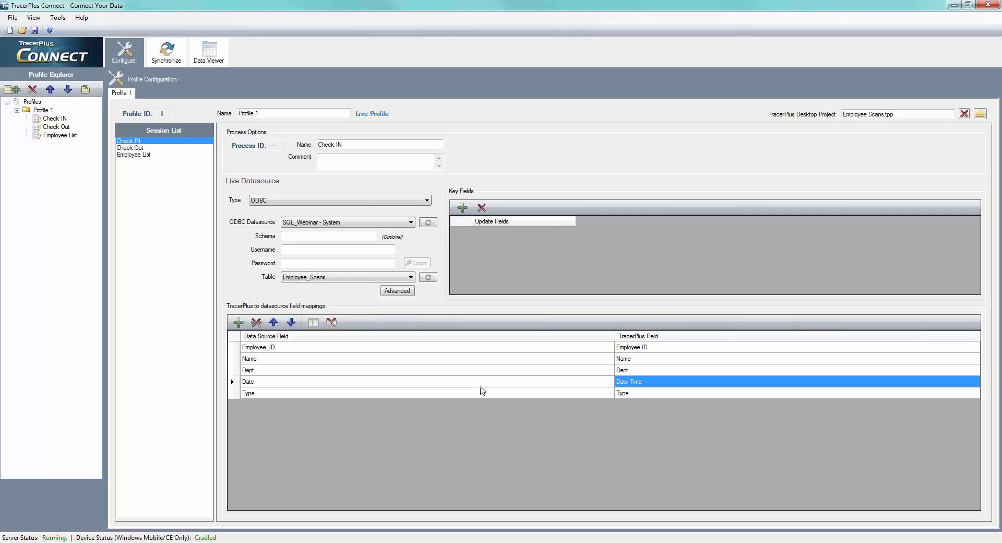
# Step: Add ID as the key field for updates in the Check IN session
pyautogui.click(462, 208)
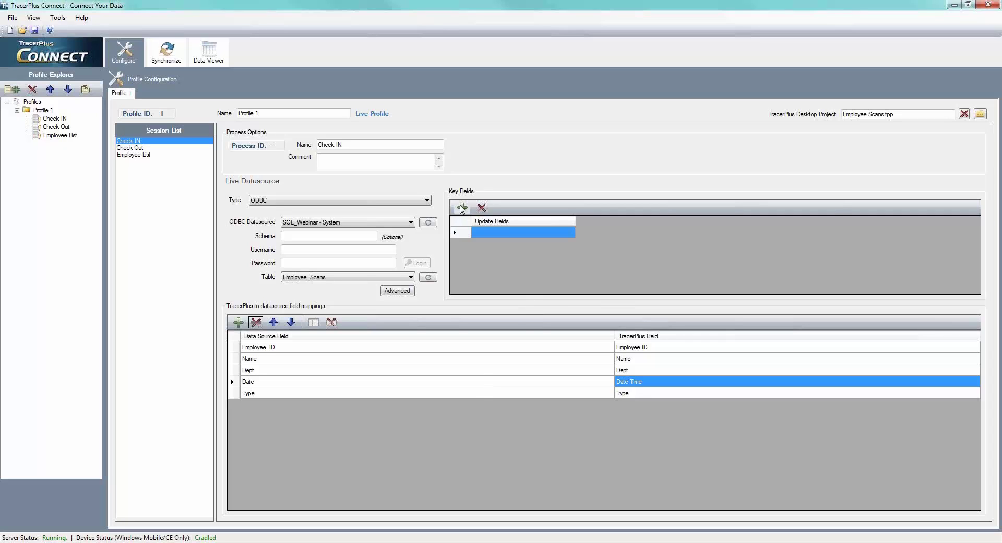
pyautogui.click(511, 236)
pyautogui.click(512, 234)
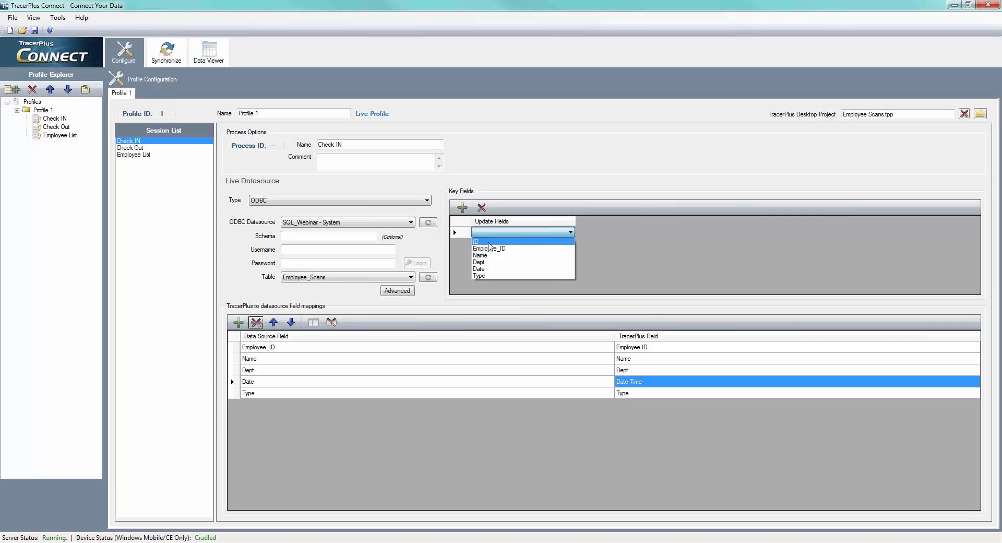
pyautogui.click(495, 241)
pyautogui.click(333, 237)
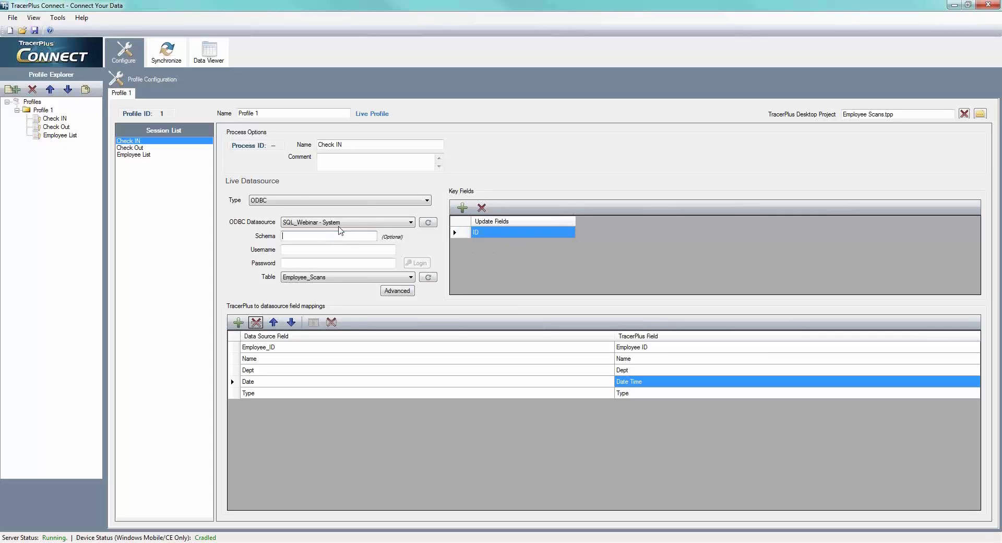
# Step: Set the Check Out session's live data source to ODBC, using SQL_Webinar - System and the Employee_Scans table
pyautogui.click(142, 148)
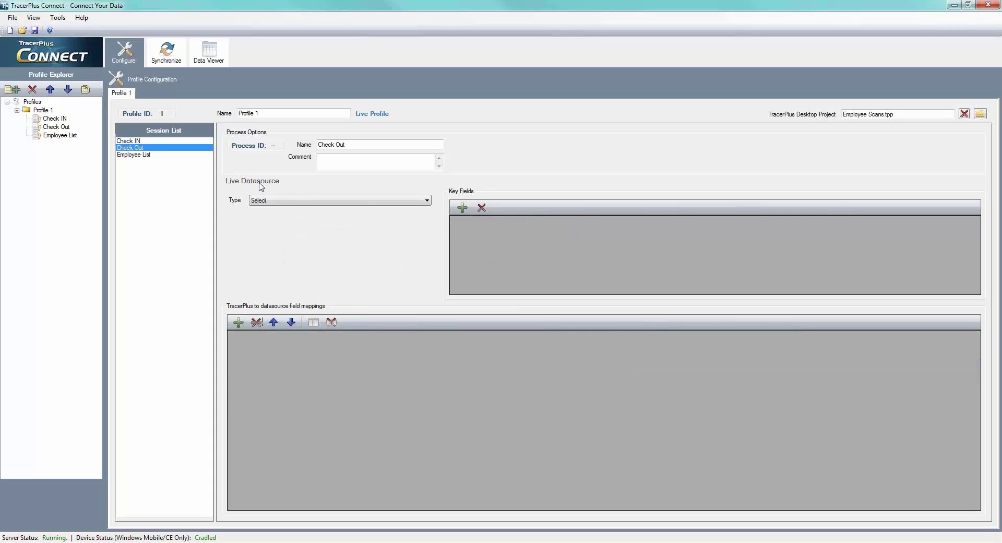
pyautogui.click(300, 201)
pyautogui.click(281, 216)
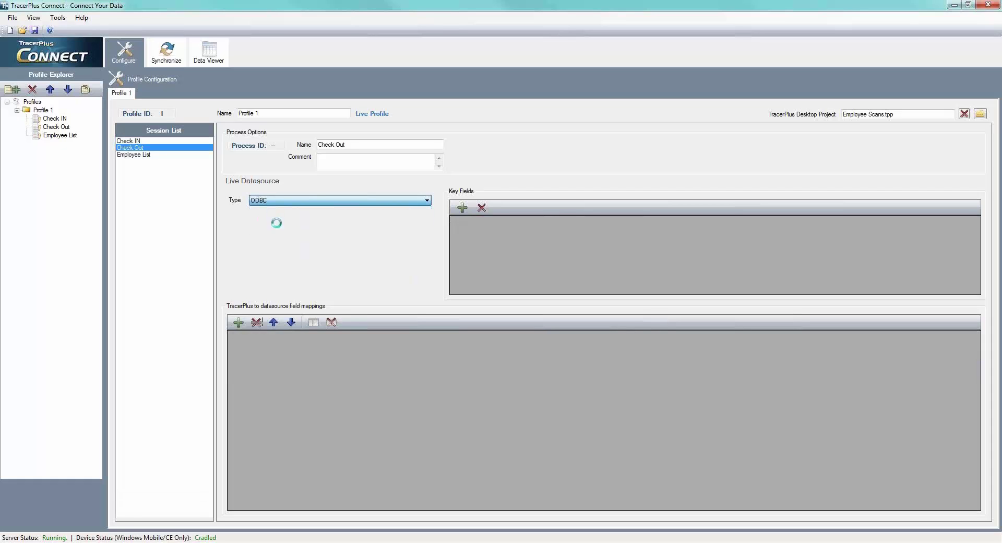
pyautogui.click(335, 224)
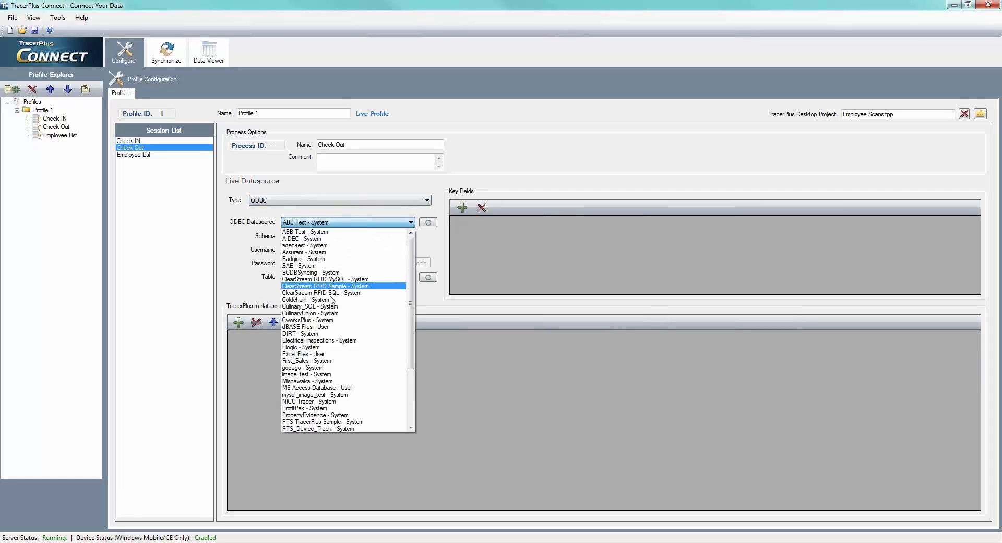
pyautogui.scroll(-5, 313, 339)
pyautogui.click(295, 388)
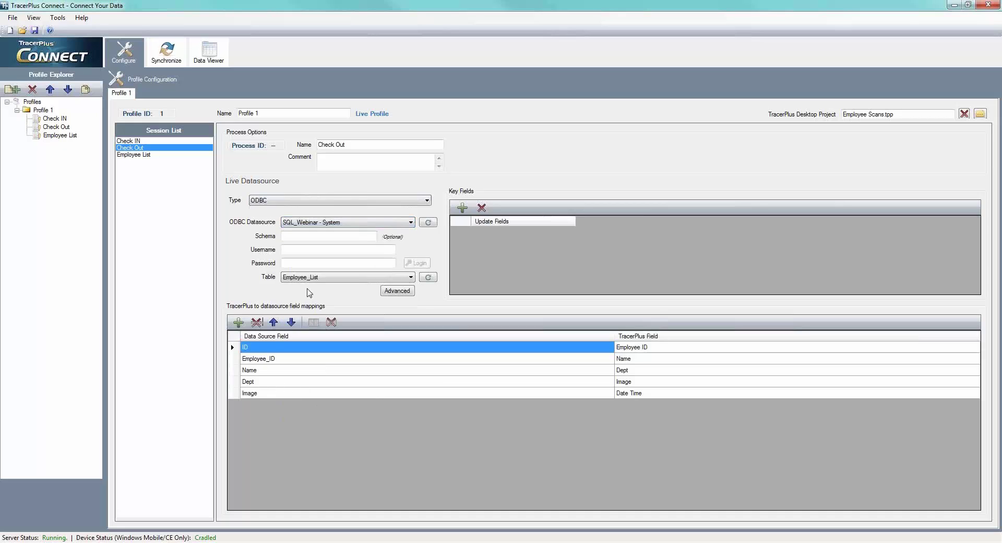
pyautogui.click(313, 278)
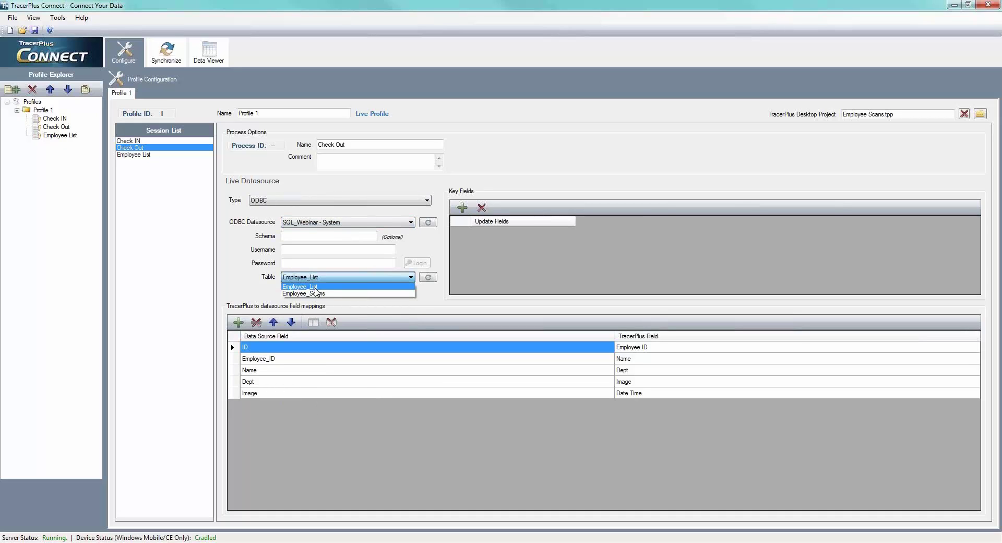
pyautogui.click(316, 293)
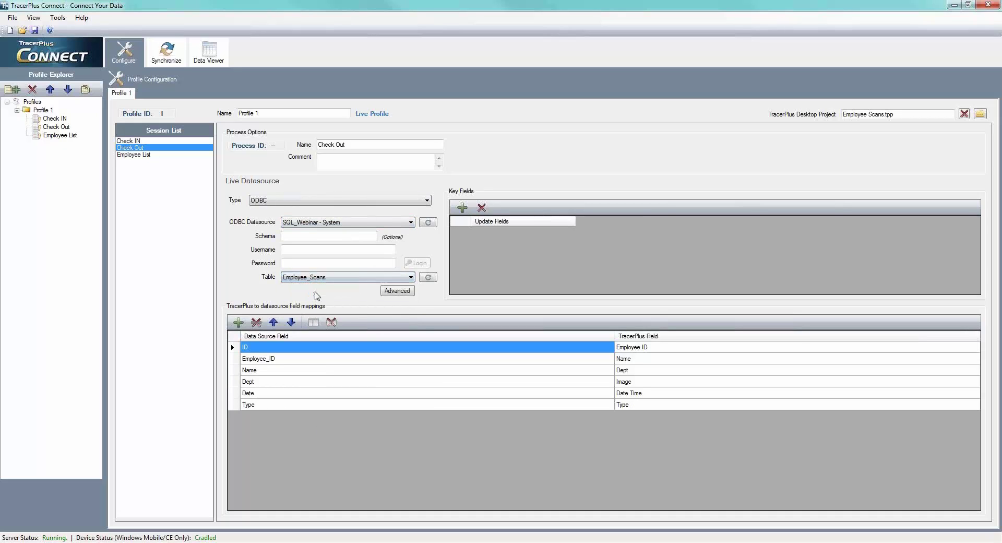
# Step: Add ID as the key field for updates in the Check Out session
pyautogui.click(463, 207)
pyautogui.click(486, 232)
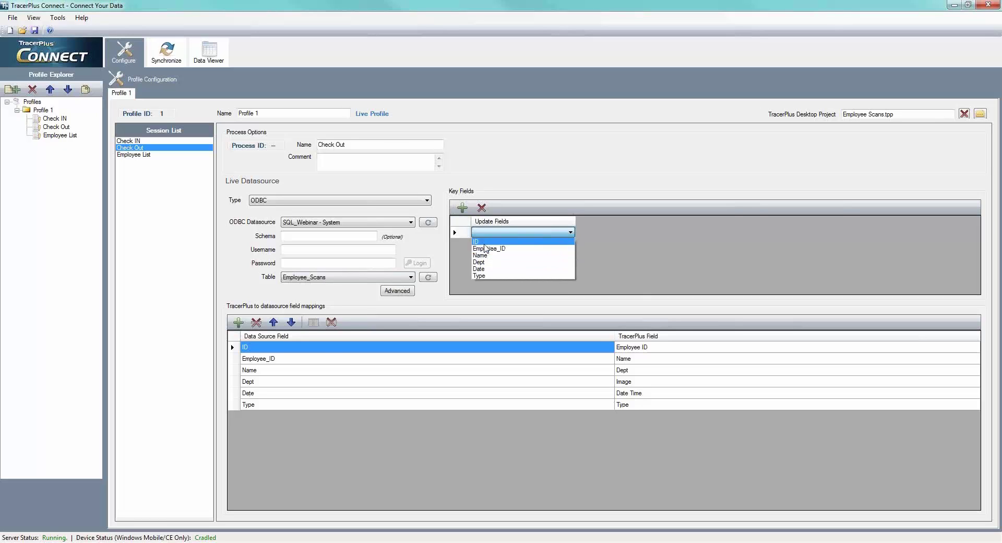
pyautogui.click(486, 243)
# Step: Adjust the Check Out field mappings by dropping the ID and Image fields, mapping Date to Date Time and Type to Type
pyautogui.click(256, 322)
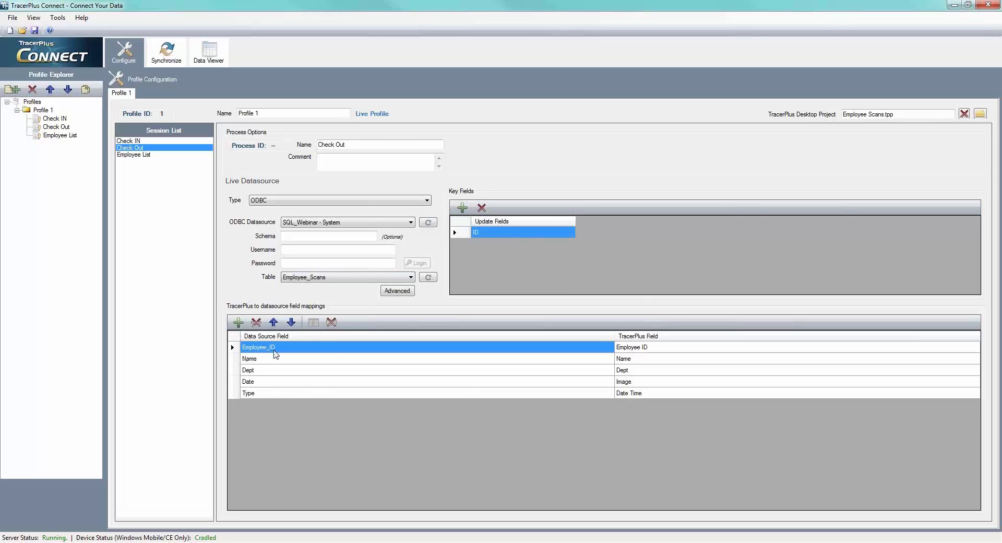
pyautogui.click(644, 385)
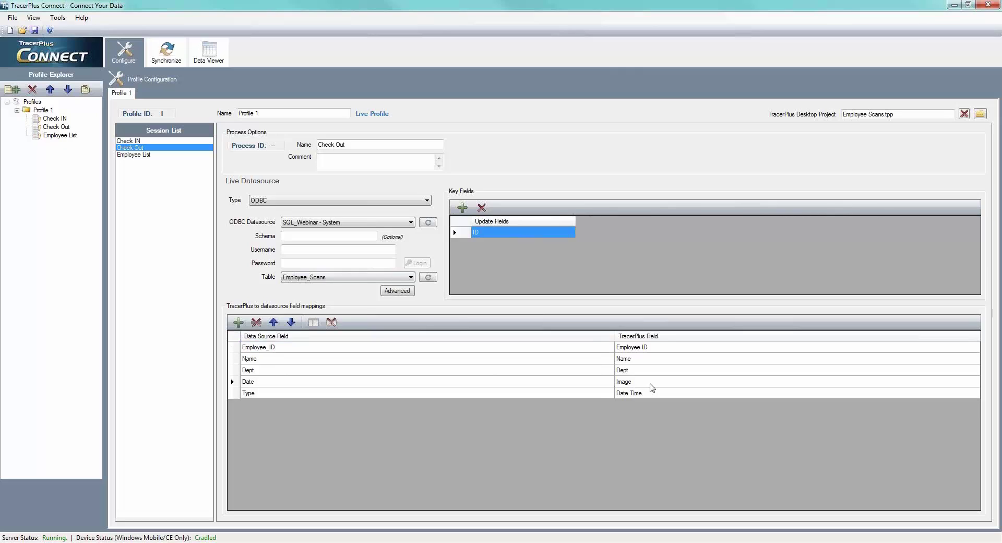
pyautogui.click(256, 323)
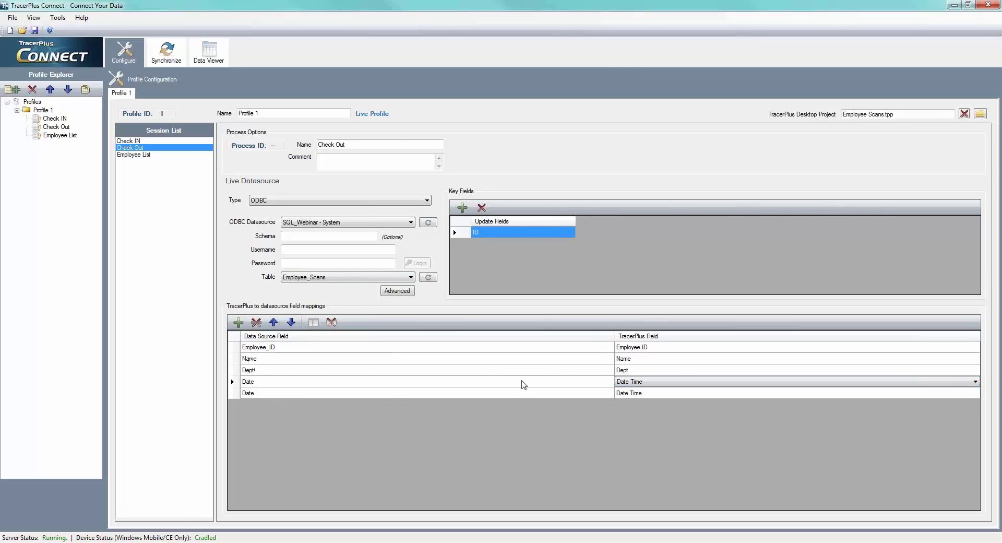
pyautogui.click(261, 393)
pyautogui.click(261, 393)
pyautogui.click(252, 437)
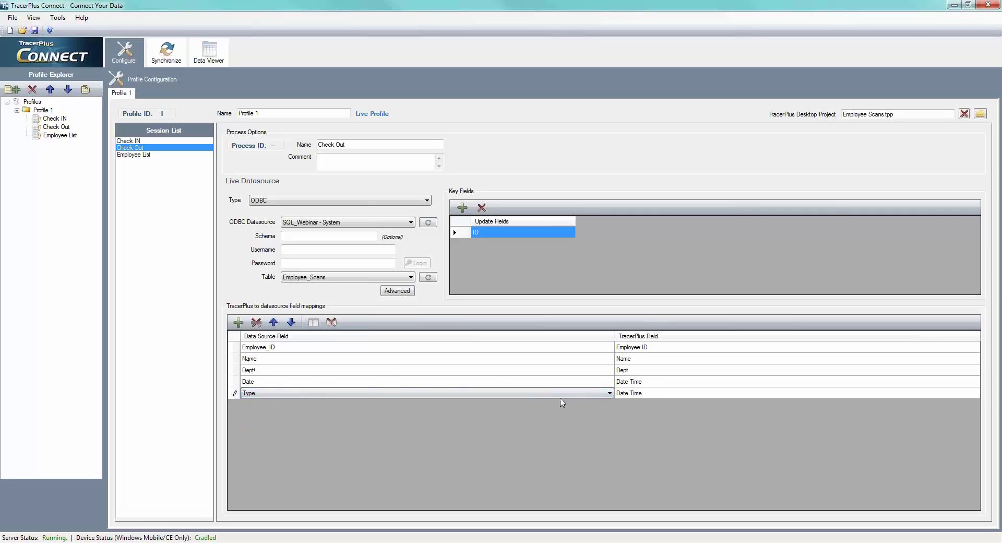
pyautogui.click(632, 393)
pyautogui.click(632, 393)
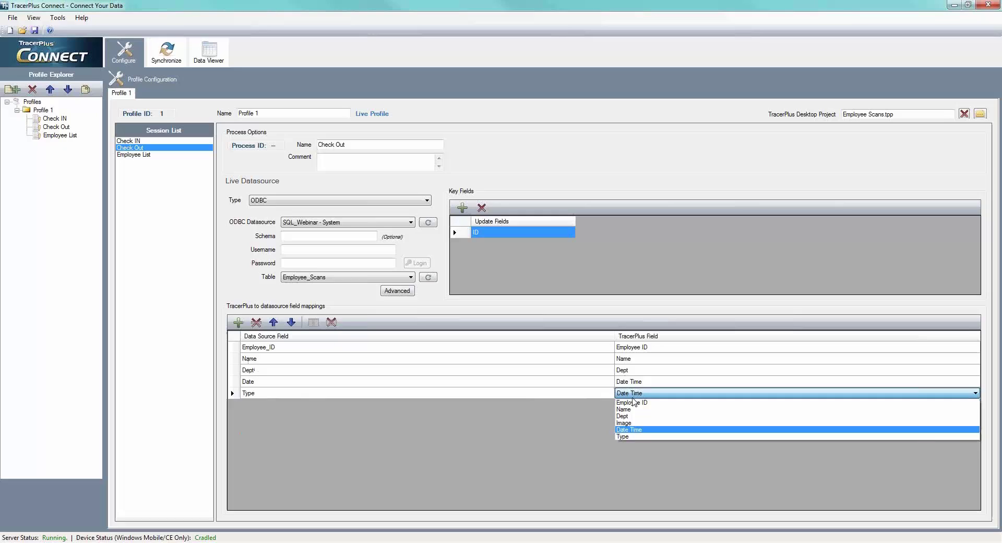
pyautogui.click(630, 438)
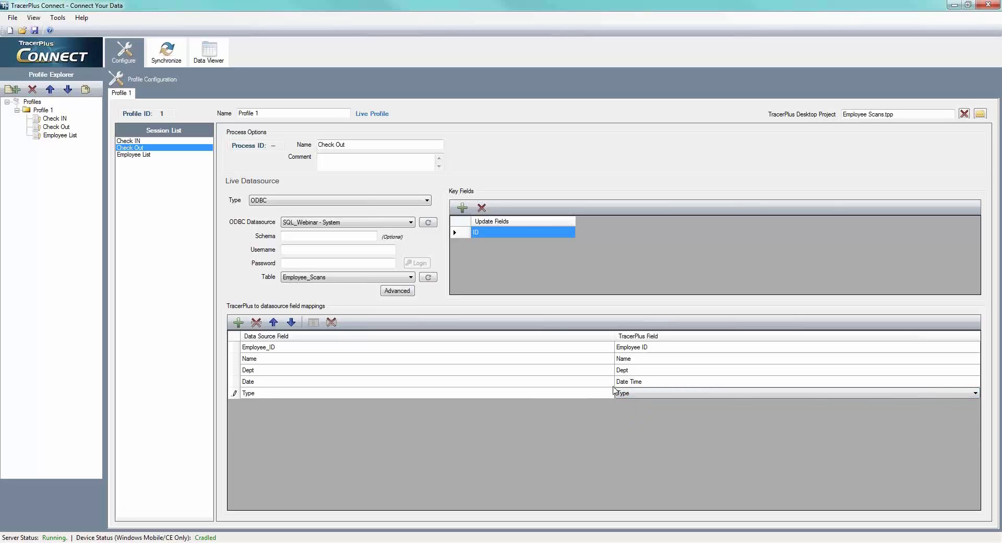
# Step: Connect the Employee List session to the SQL_Webinar ODBC datasource and its Employee_List table
pyautogui.click(129, 142)
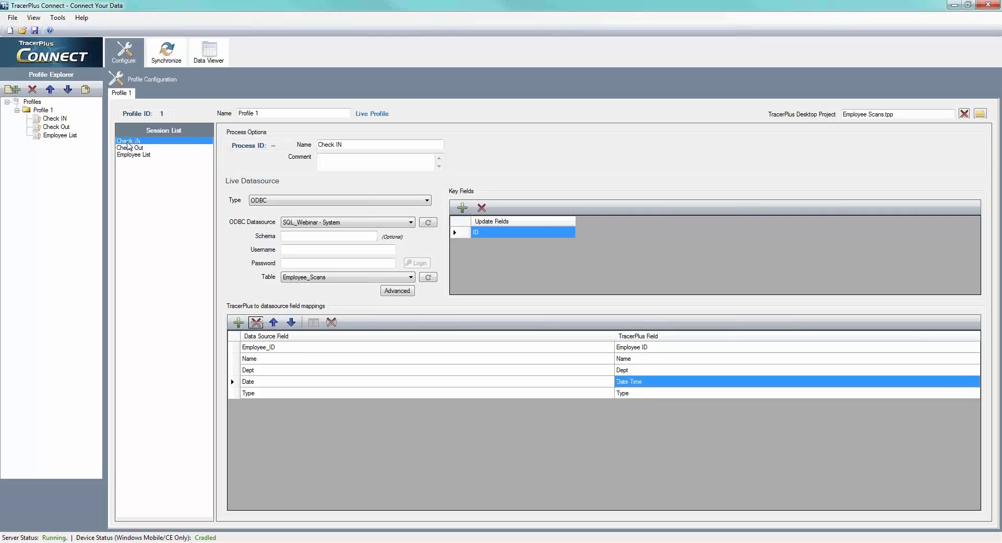
pyautogui.click(127, 149)
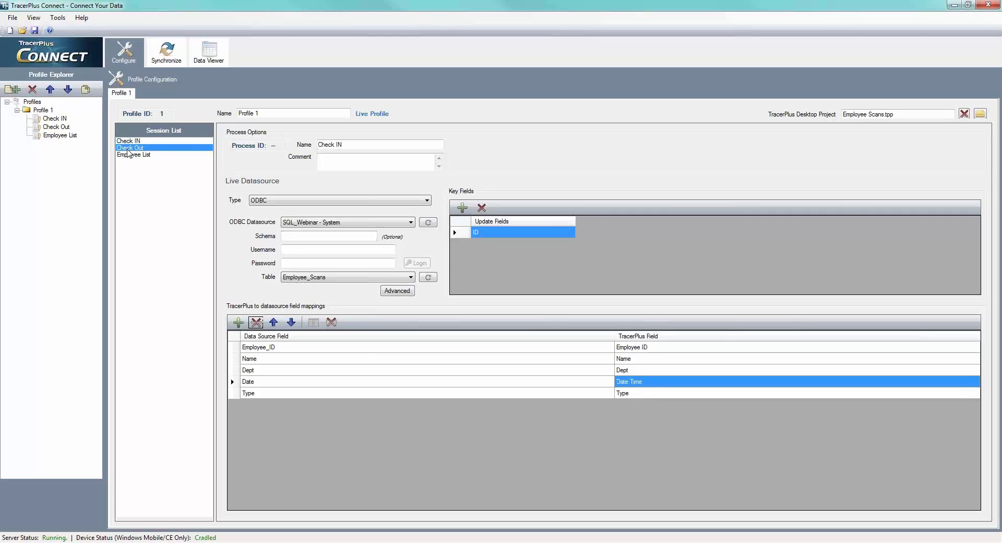
pyautogui.click(129, 155)
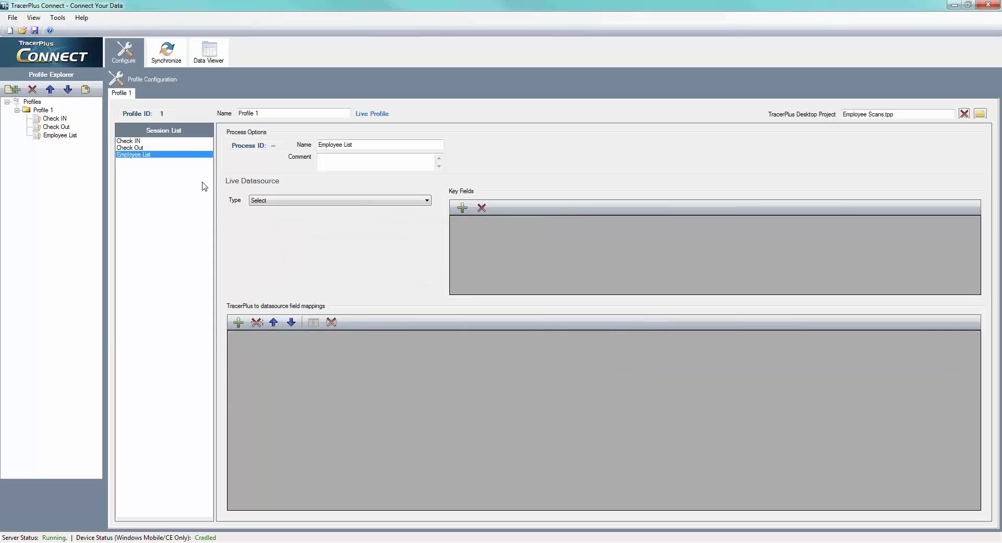
pyautogui.click(315, 202)
pyautogui.click(266, 216)
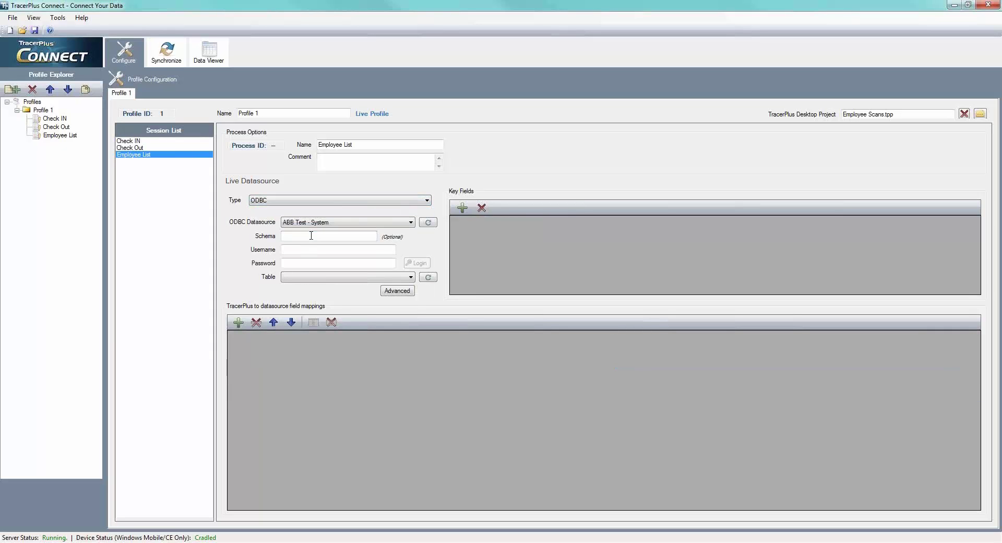
pyautogui.click(314, 223)
pyautogui.scroll(-3, 314, 365)
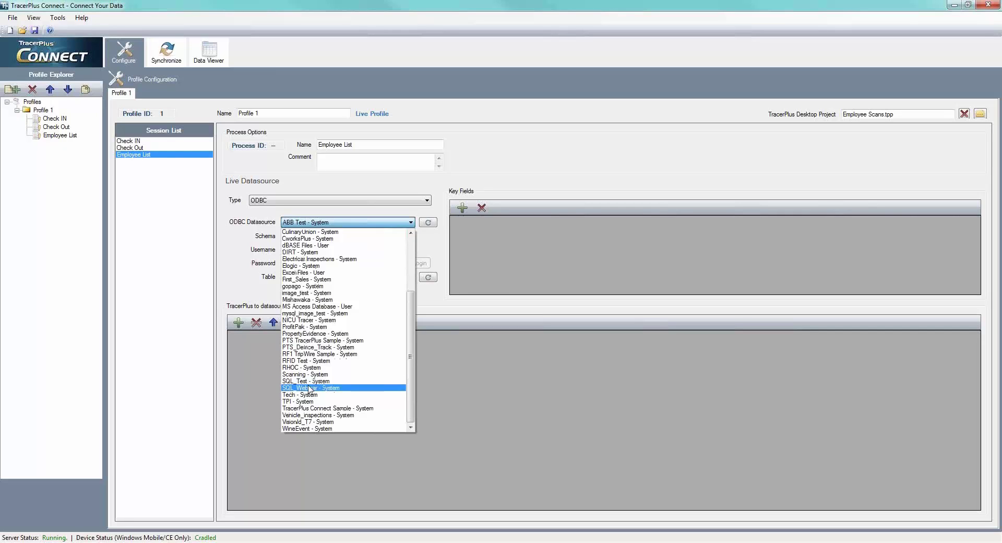
pyautogui.click(311, 388)
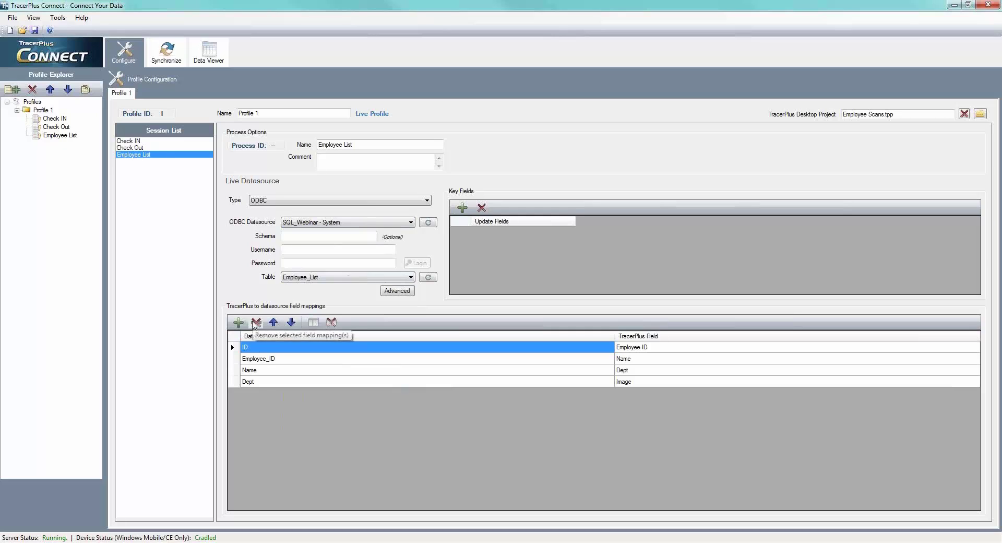
# Step: Remove the ID field mapping from the Employee List session and map the Image data source field to the TracerPlus Image field
pyautogui.click(256, 322)
pyautogui.click(238, 322)
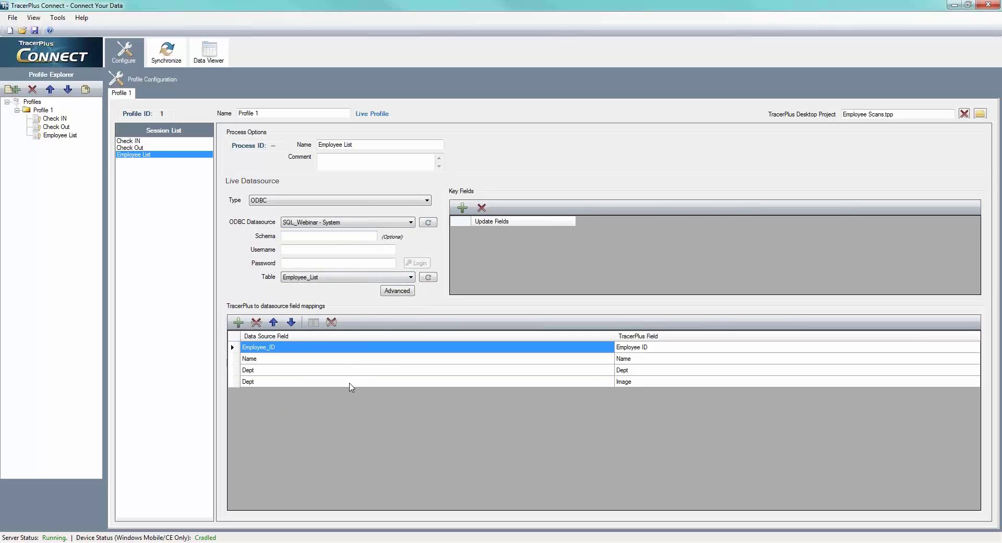
pyautogui.click(351, 386)
pyautogui.click(351, 386)
pyautogui.click(289, 417)
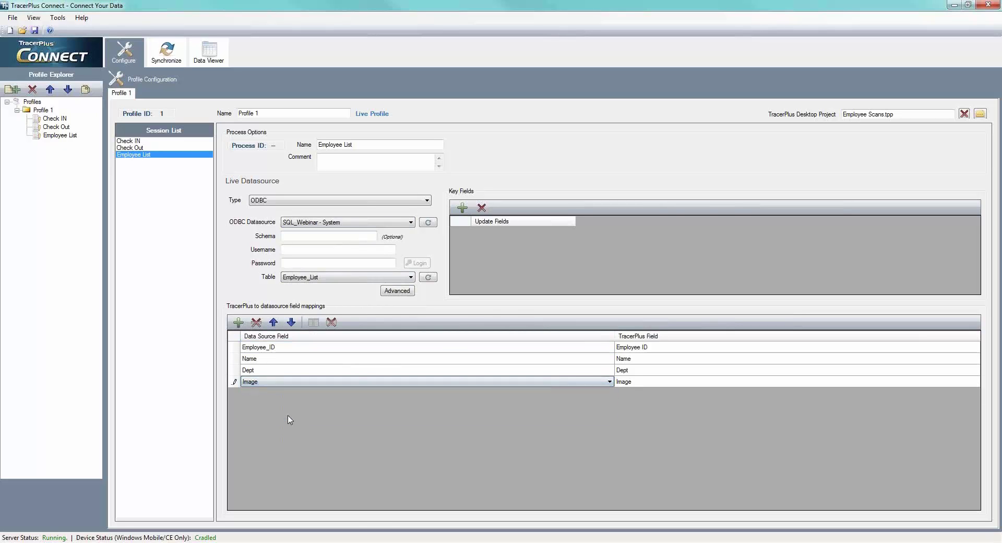
# Step: Add Employee_ID as the key update field of the Employee List session
pyautogui.click(462, 208)
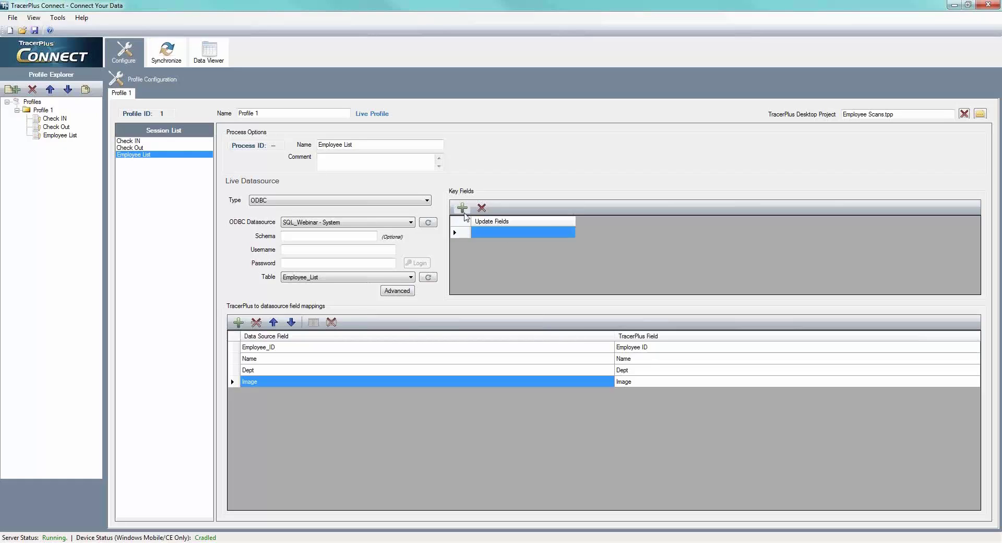
pyautogui.click(489, 235)
pyautogui.click(490, 238)
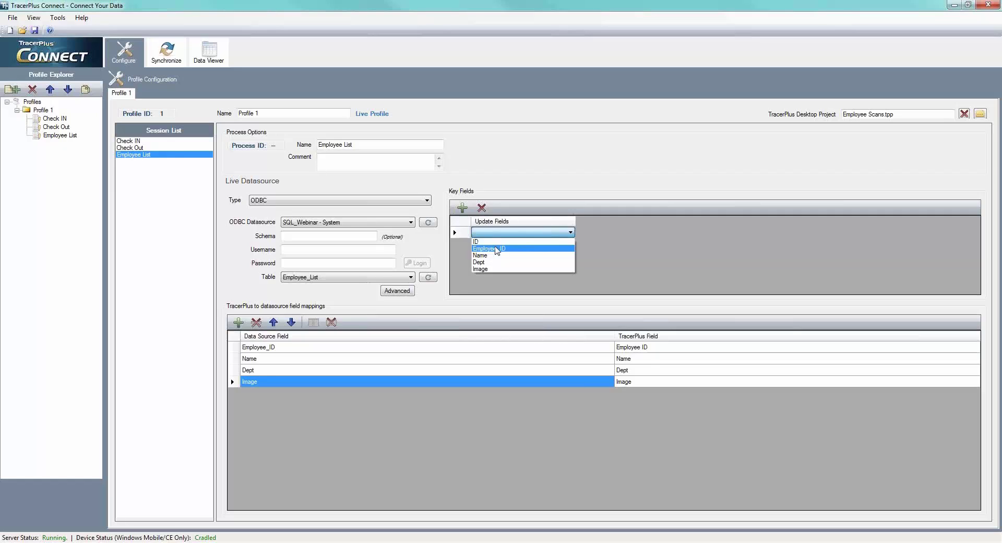
pyautogui.click(495, 249)
pyautogui.click(313, 236)
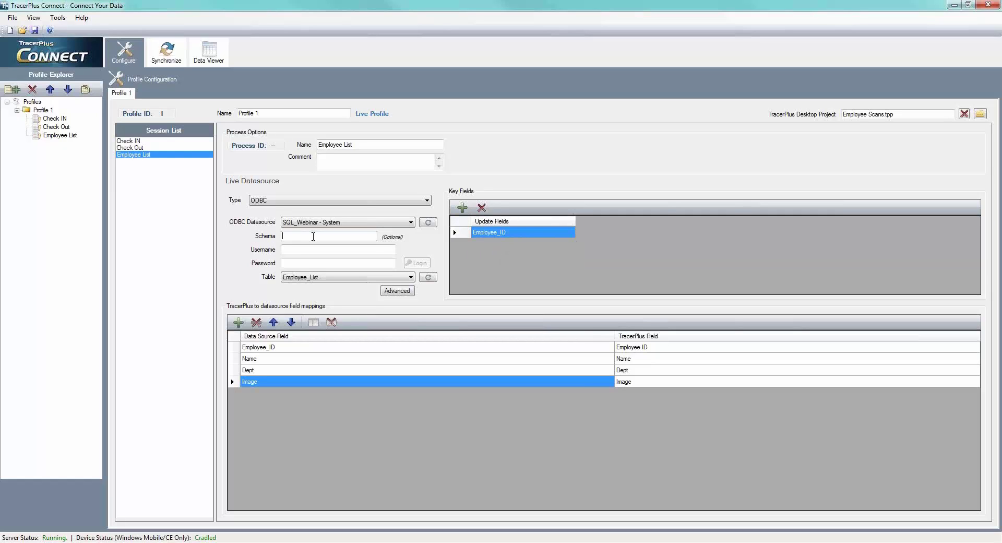
pyautogui.click(304, 249)
# Step: Save the Connect project as SQL_Webinar
pyautogui.click(35, 30)
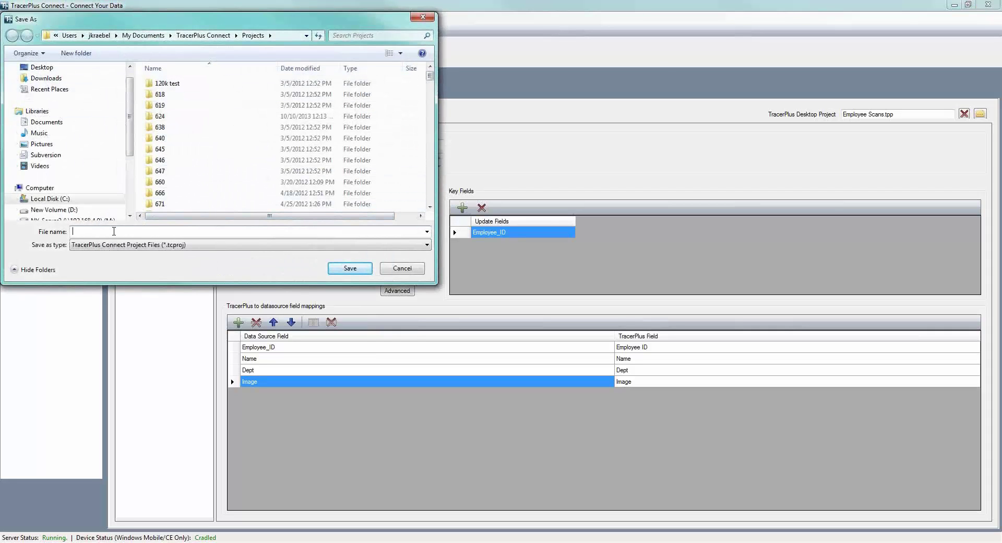
pyautogui.write('QL_Webinar')
pyautogui.click(356, 272)
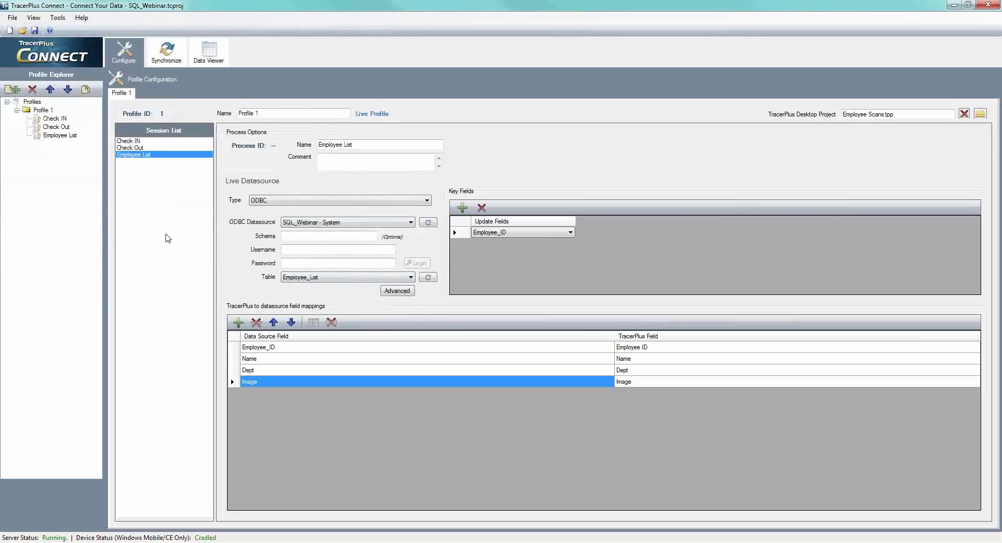
# Step: Examine the source data tables linked to the Check IN, Check Out and Employee List sessions in the data viewer
pyautogui.click(209, 52)
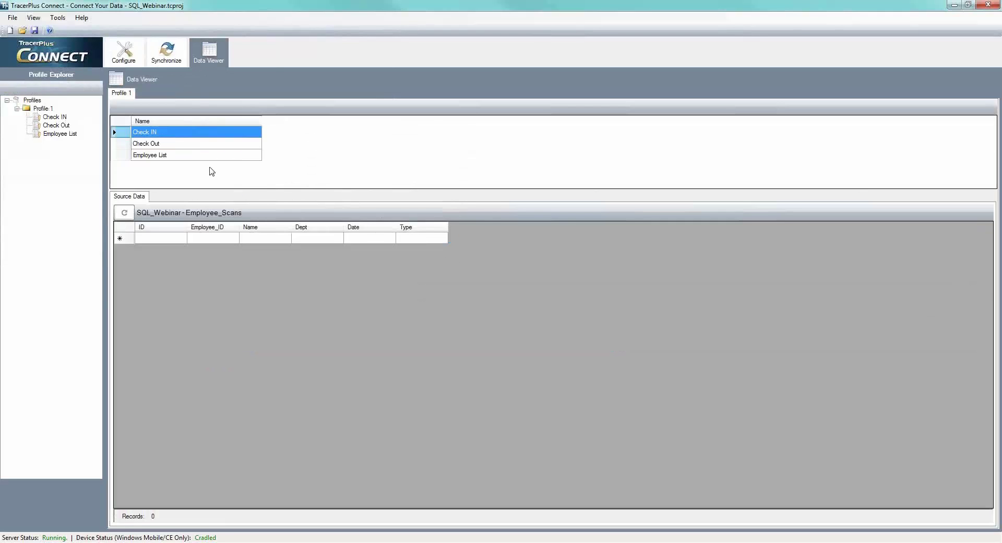
pyautogui.click(159, 143)
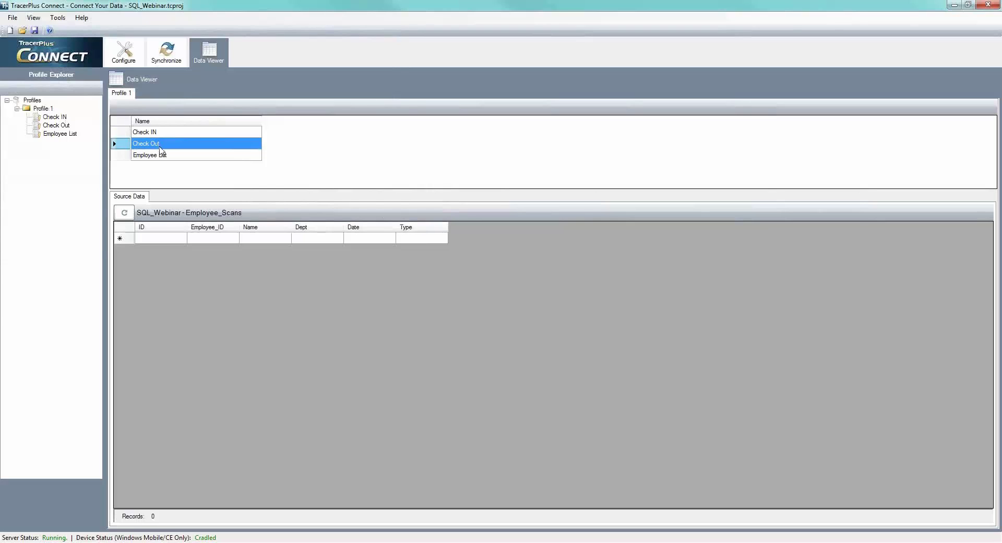
pyautogui.click(162, 154)
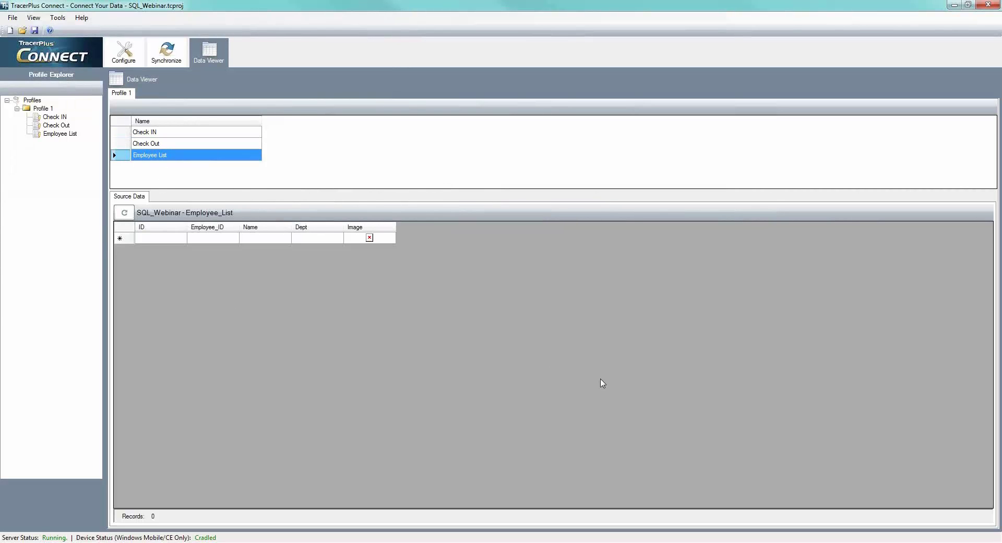
pyautogui.hotkey('alt', 'Tab')
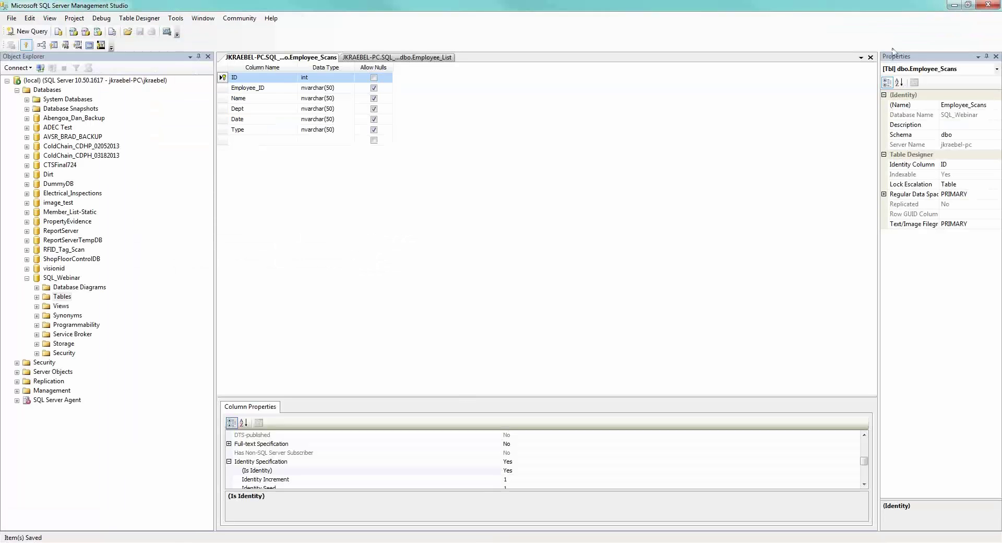
pyautogui.click(954, 5)
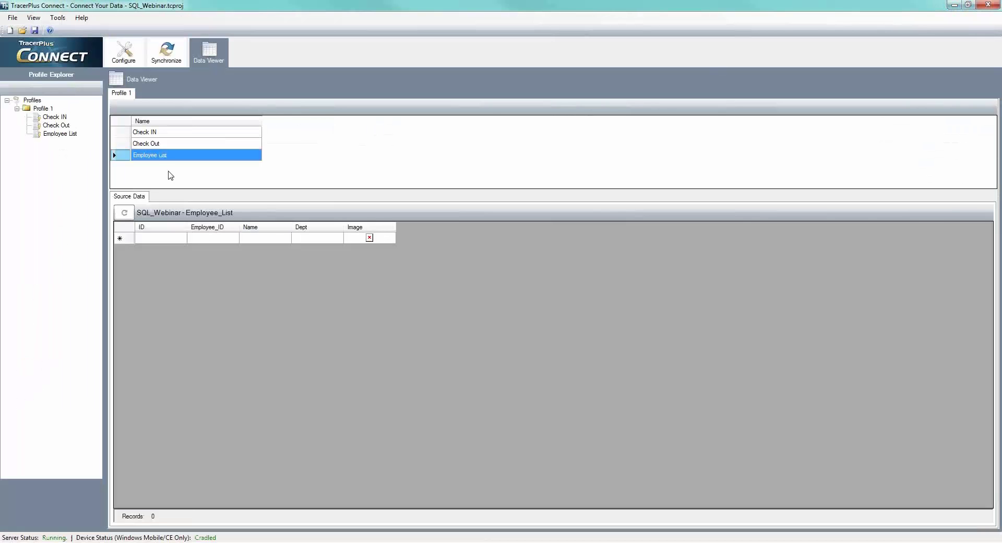
pyautogui.click(140, 131)
pyautogui.click(147, 143)
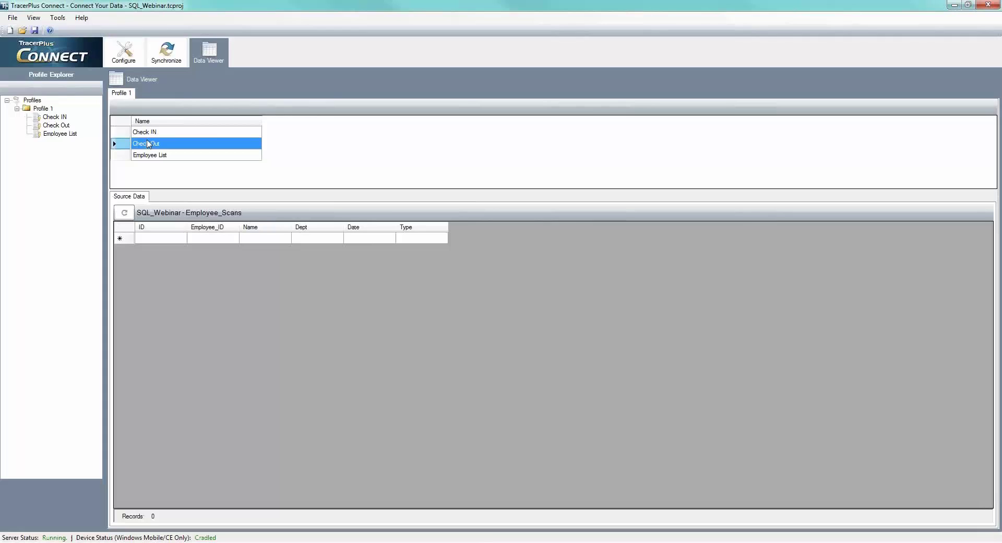
pyautogui.click(146, 135)
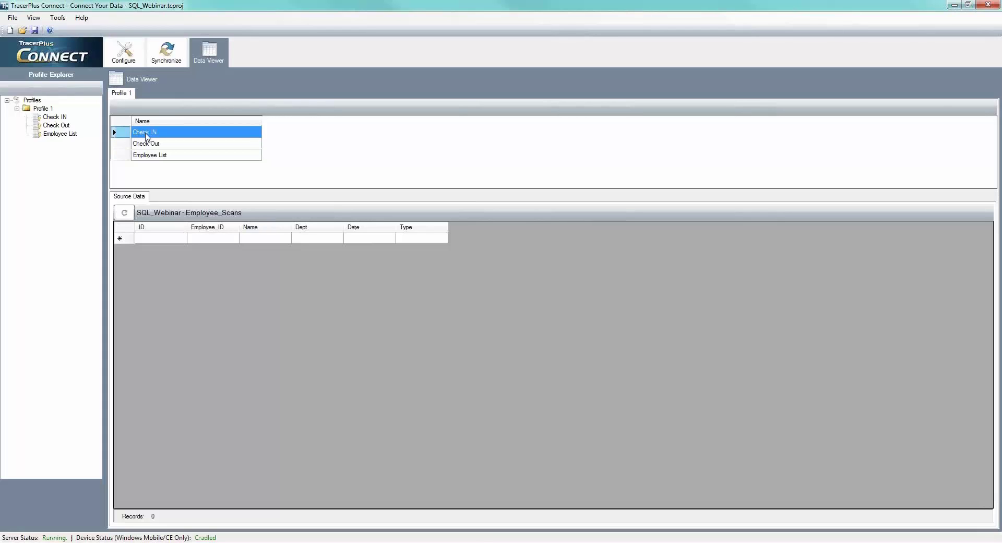
pyautogui.click(149, 142)
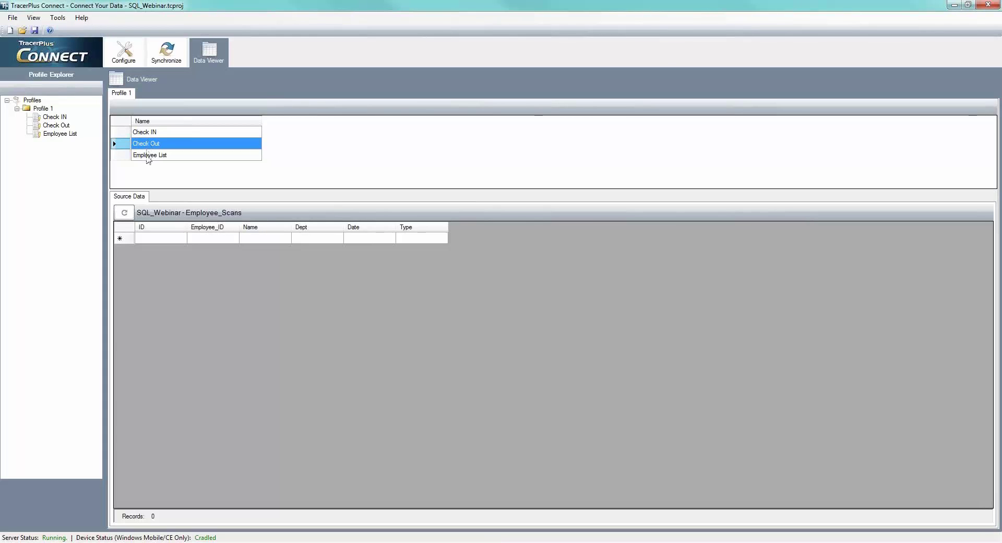
pyautogui.click(147, 156)
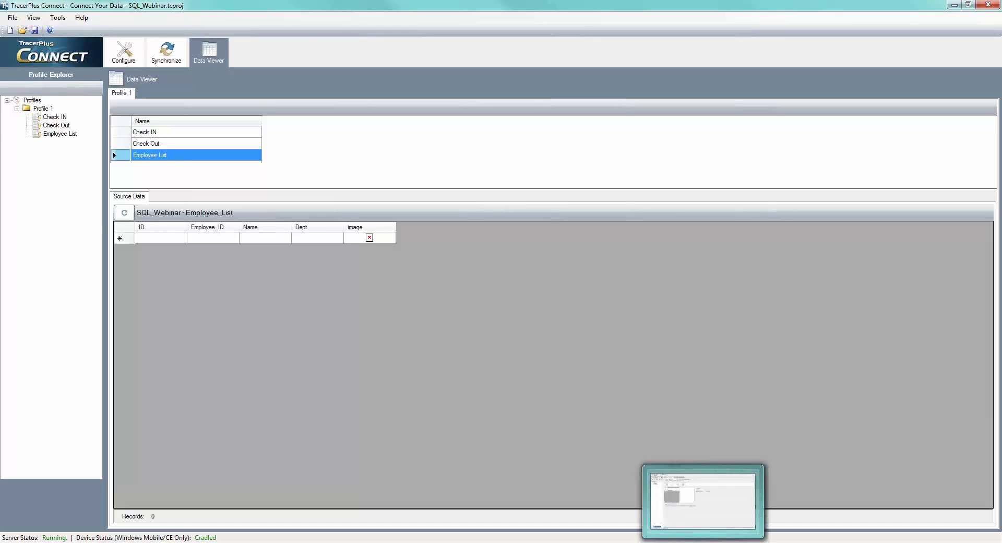
# Step: Switch to TracerPlus Desktop and add a Connect host with the IP address 192.168.4.12
pyautogui.click(653, 504)
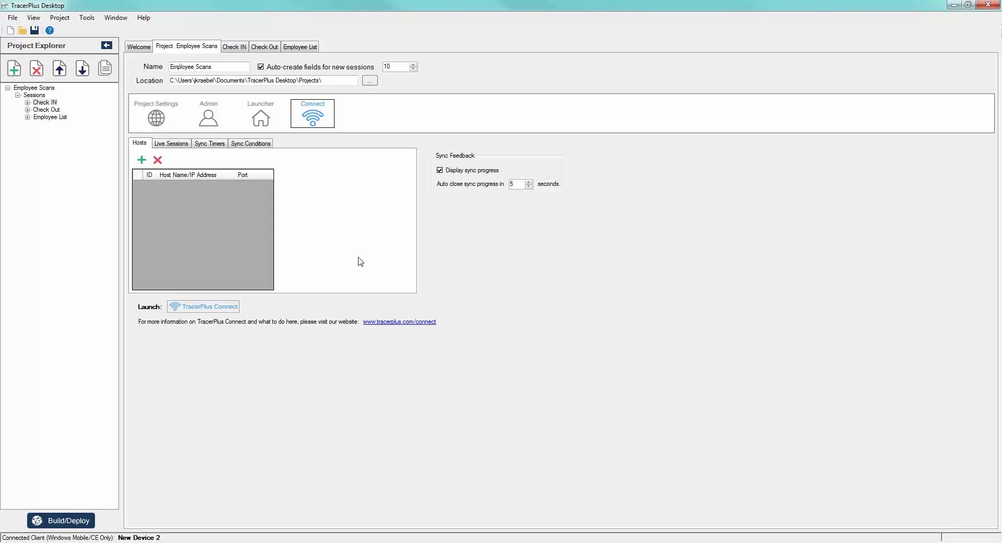
pyautogui.click(136, 165)
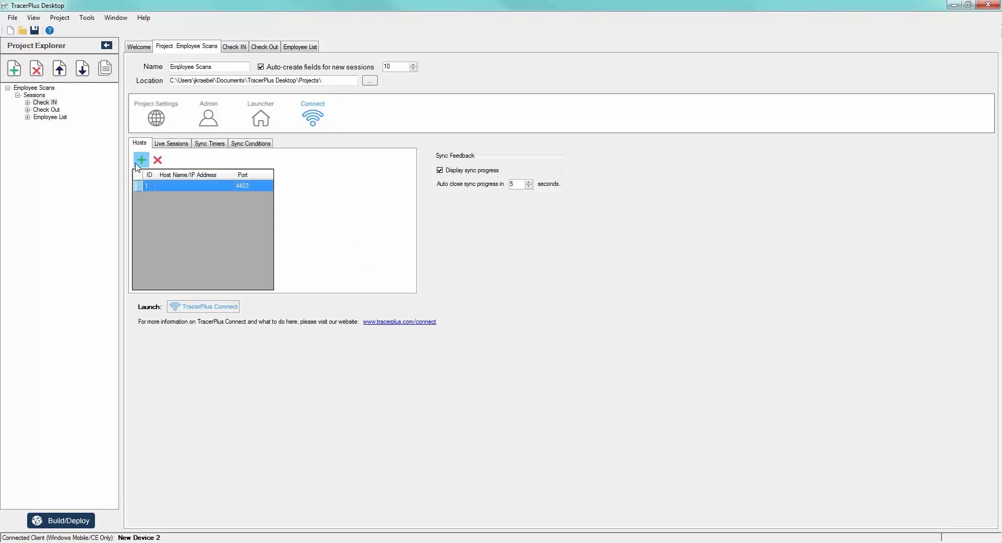
pyautogui.click(186, 187)
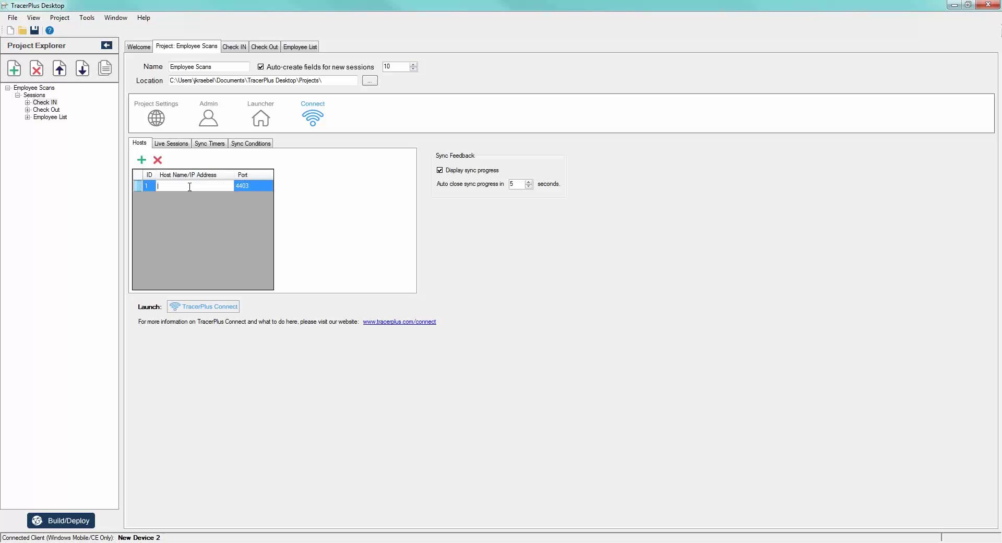
pyautogui.write('192.168.4.12')
pyautogui.press('Tab')
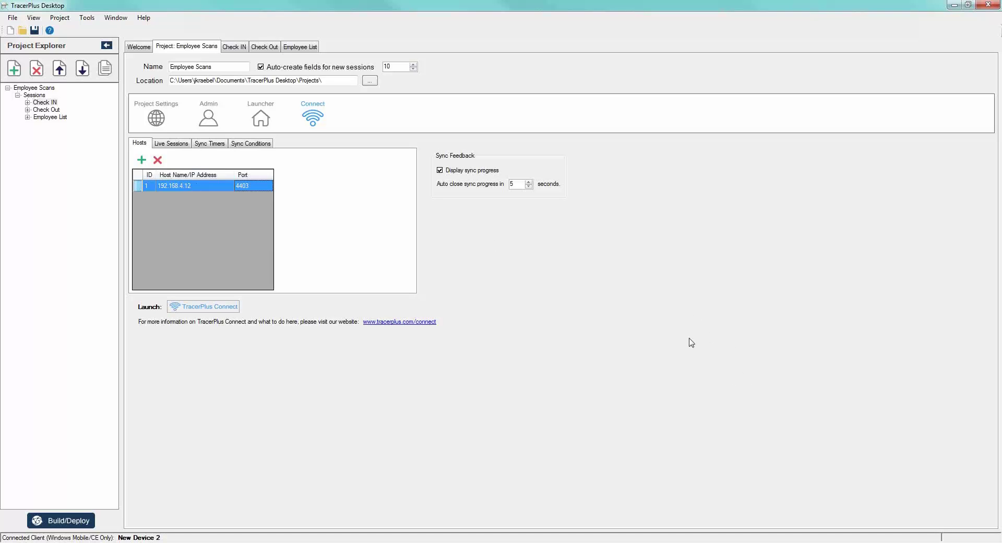
# Step: Add three live session entries to the Employee Scans project's Connect settings
pyautogui.click(168, 146)
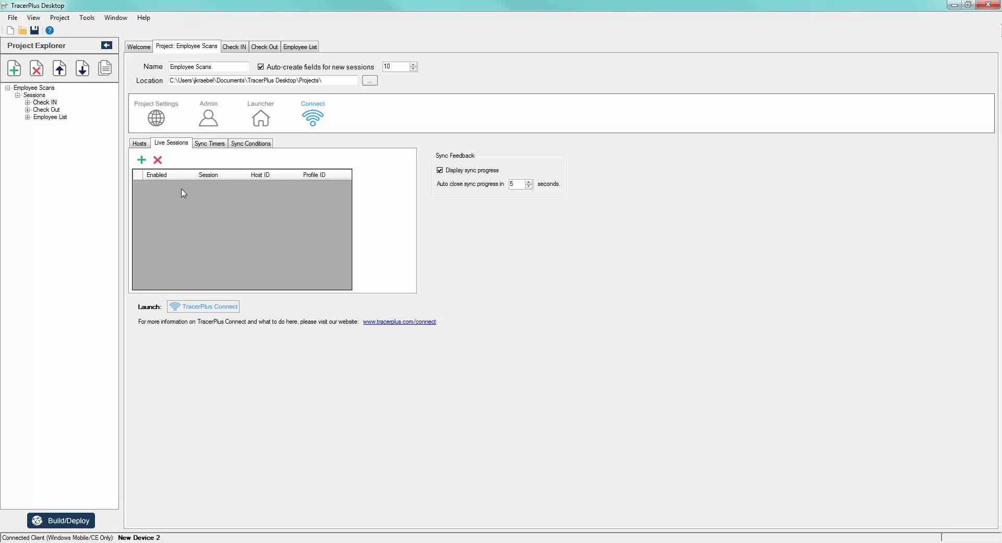
pyautogui.click(141, 161)
pyautogui.click(141, 161)
pyautogui.click(141, 161)
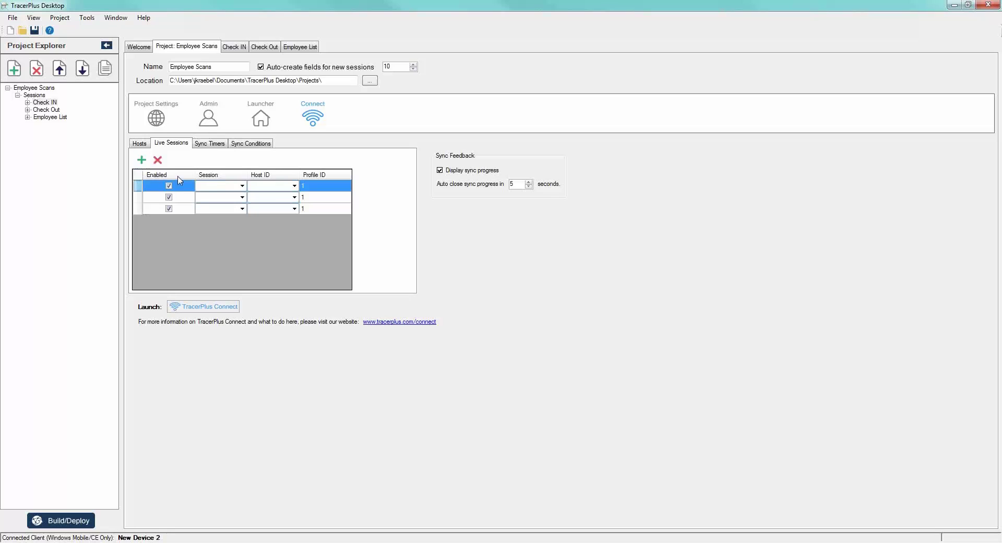
# Step: Assign the Check IN session and host ID 1 to the first live session entry
pyautogui.click(241, 186)
pyautogui.click(242, 187)
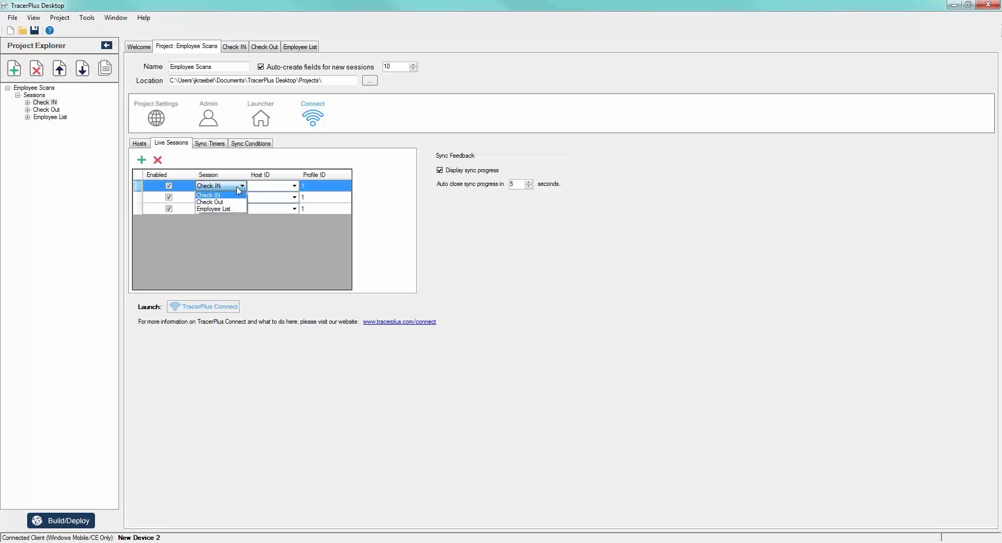
pyautogui.click(218, 194)
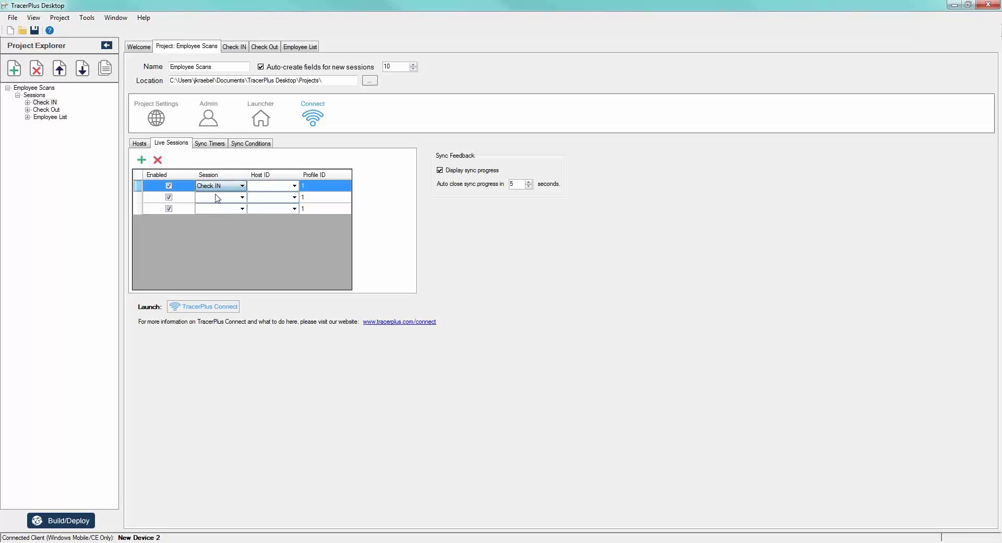
pyautogui.click(293, 186)
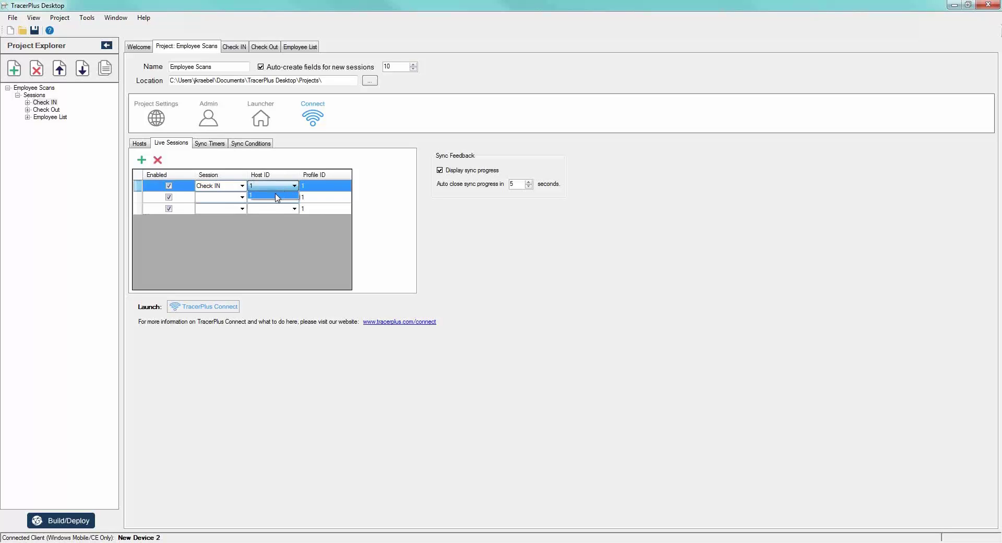
pyautogui.click(278, 196)
# Step: Check the Connect host's ID, then compare the first live session's Profile ID with the profile configuration in TracerPlus Connect
pyautogui.click(139, 143)
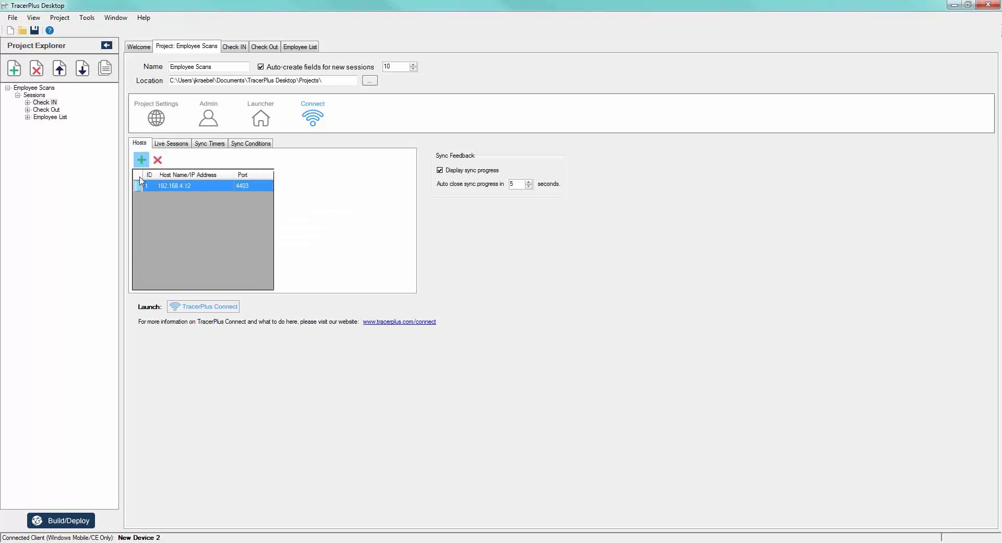
pyautogui.click(171, 148)
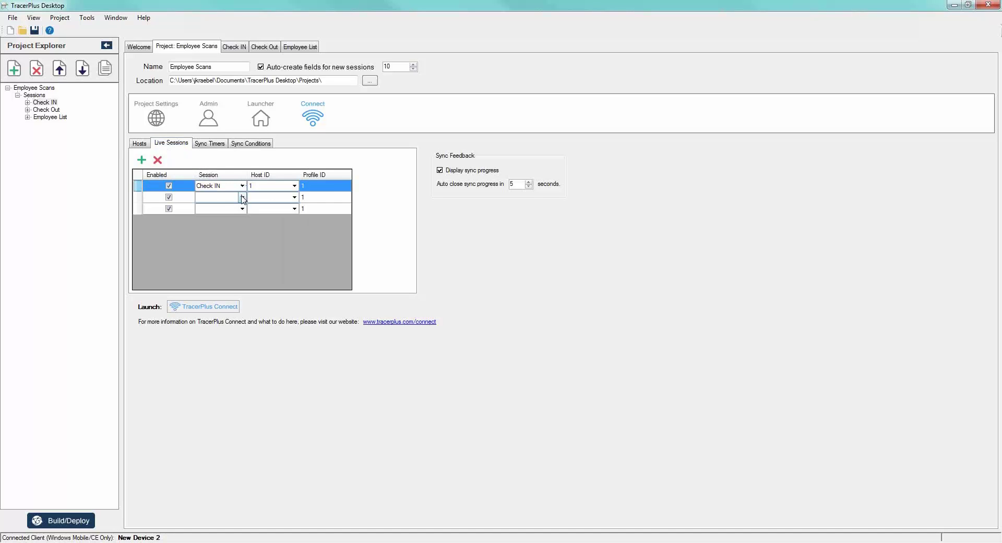
pyautogui.click(316, 187)
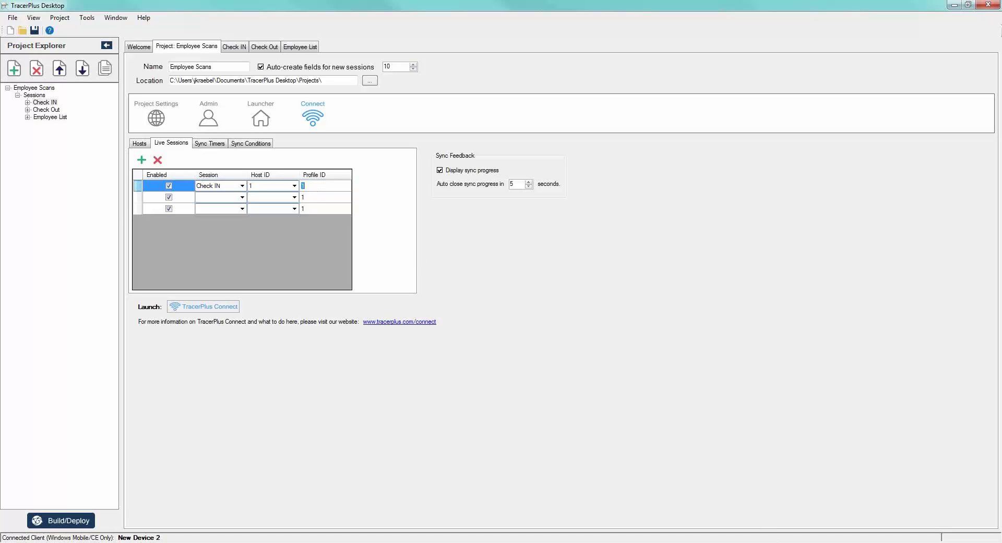
pyautogui.click(776, 542)
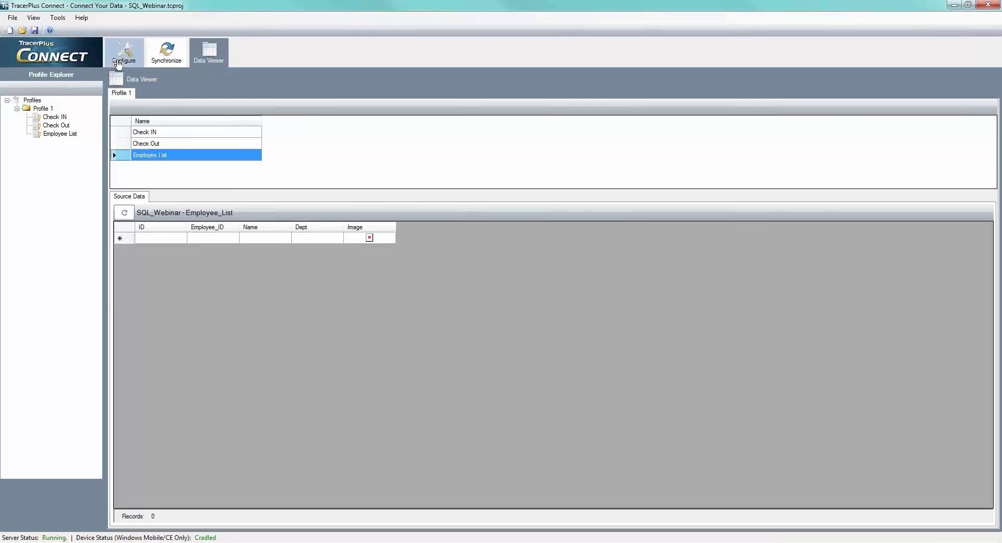
pyautogui.click(125, 53)
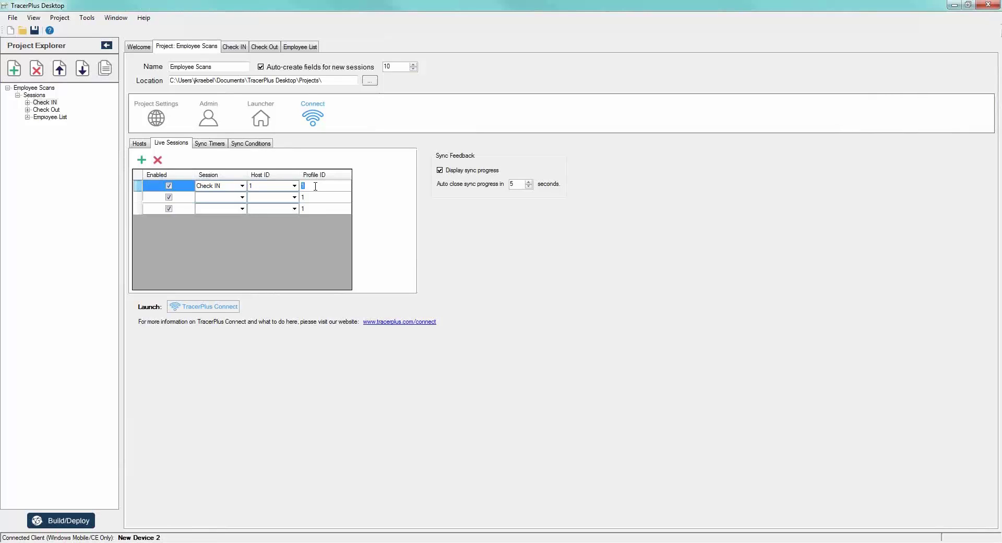
# Step: Assign the Check Out session and host ID 1 to the second live session entry in TracerPlus Desktop
pyautogui.click(242, 197)
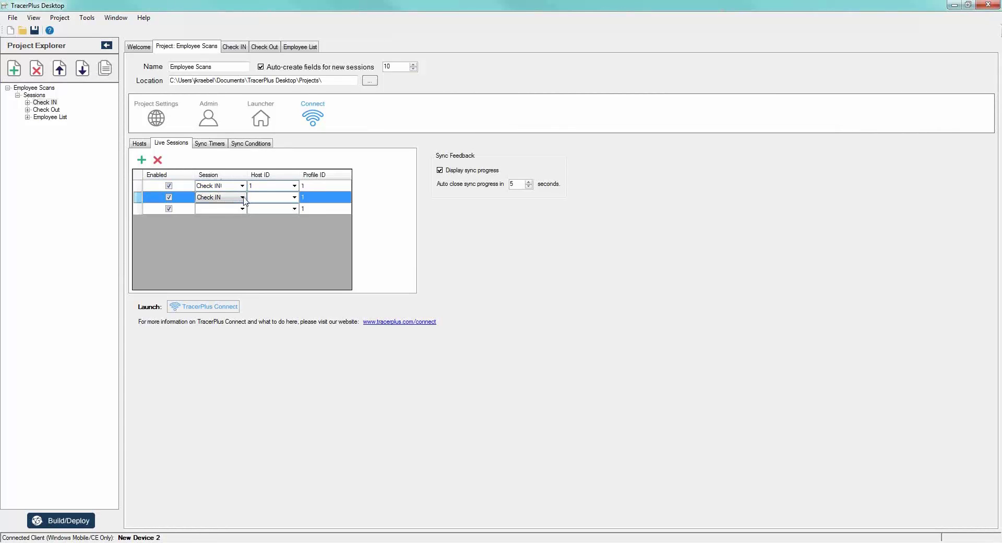
pyautogui.click(220, 213)
pyautogui.click(277, 197)
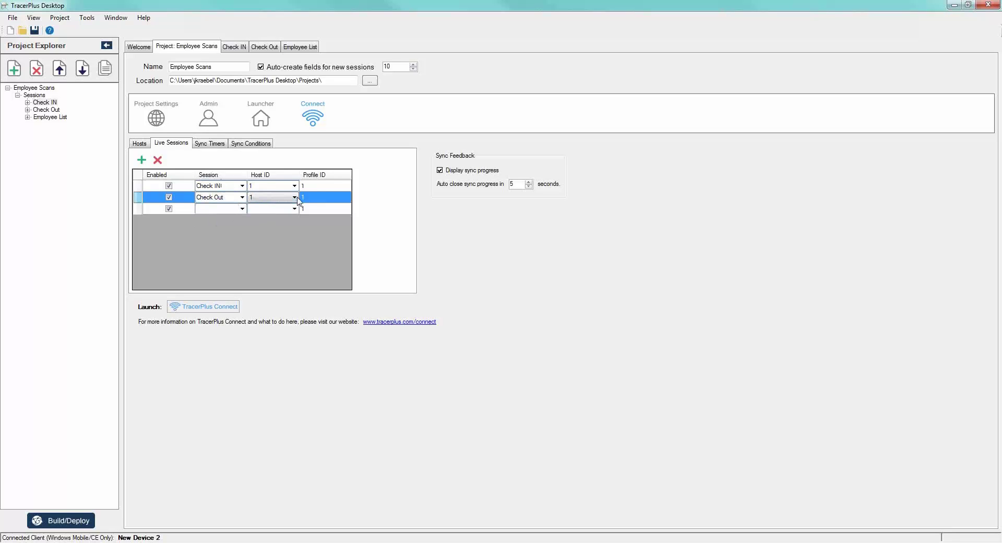
pyautogui.click(277, 197)
pyautogui.click(277, 207)
# Step: Assign the Employee List session and host ID 1 to the third live session entry
pyautogui.click(243, 208)
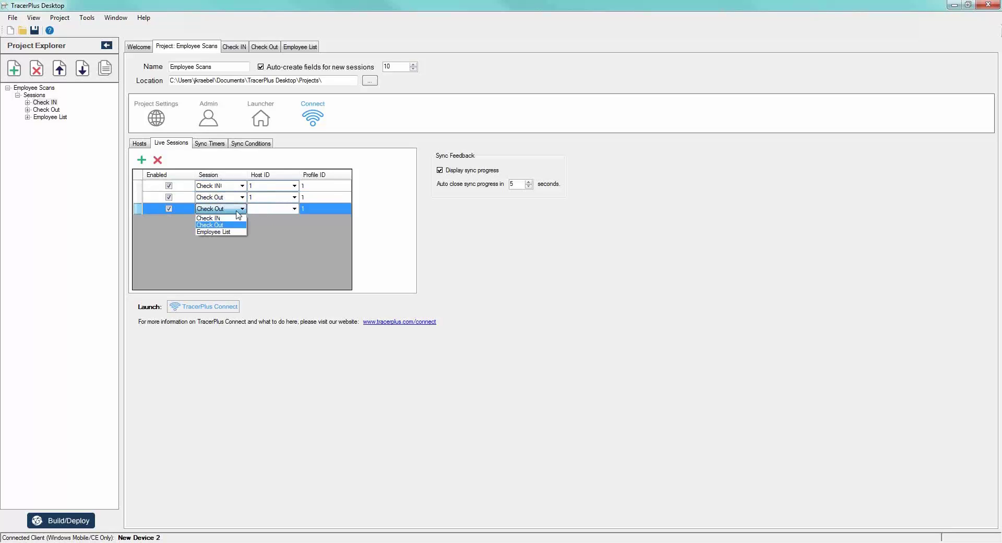
pyautogui.click(226, 233)
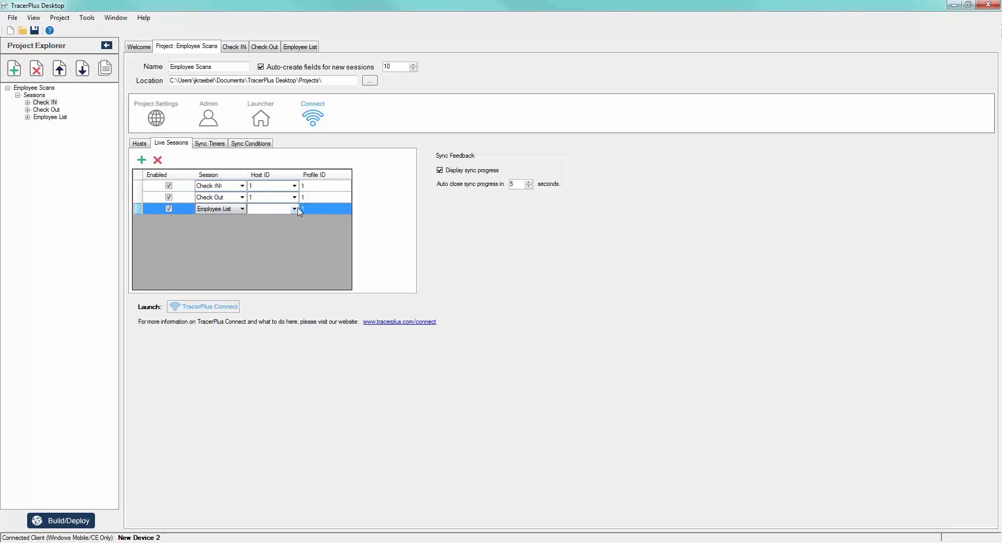
pyautogui.click(277, 209)
pyautogui.click(277, 208)
pyautogui.click(274, 219)
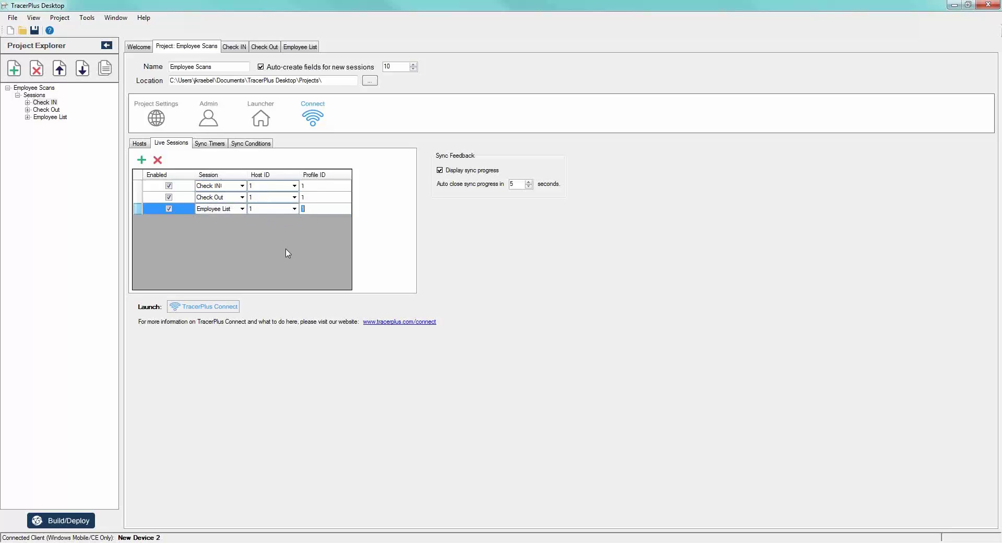
# Step: Build and deploy the Employee Scans project to the connected Windows Mobile device and close the deployment options
pyautogui.click(61, 521)
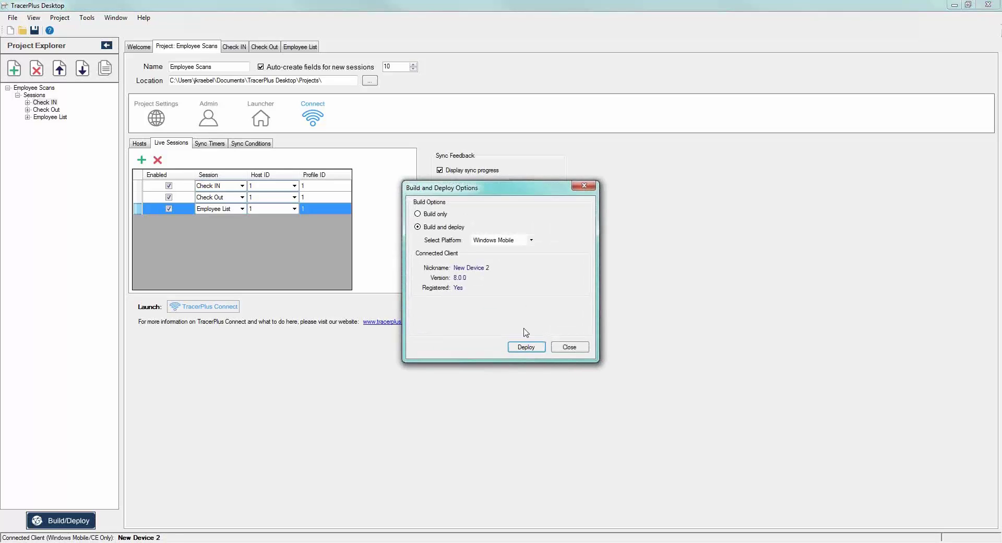
pyautogui.click(525, 347)
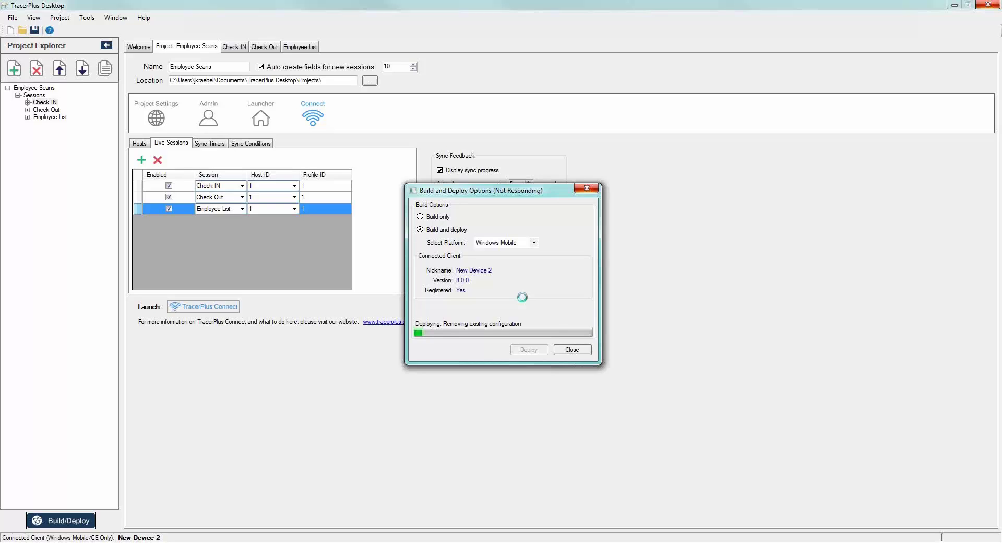
pyautogui.click(572, 349)
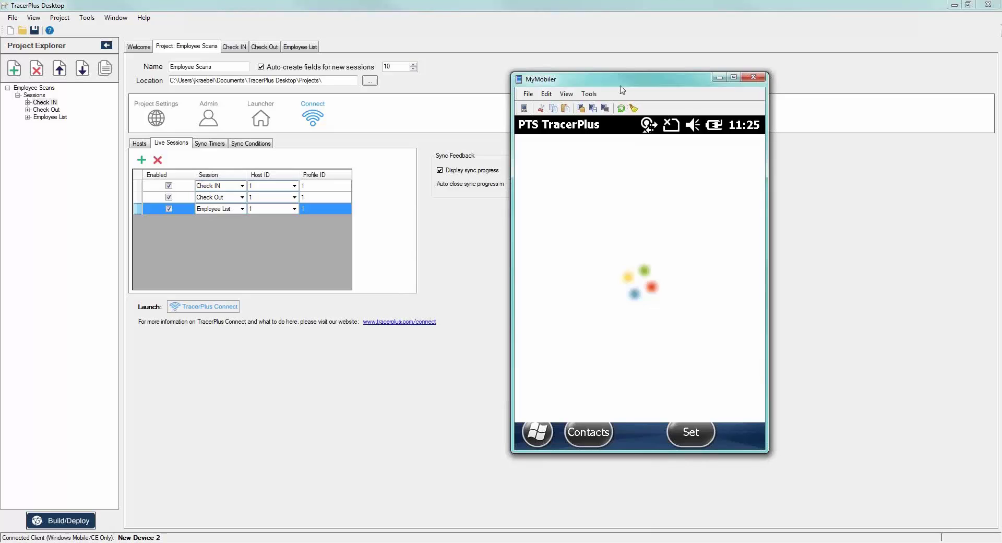
# Step: Watch TracerPlus Connect's sync activity beside the MyMobiler device window while opening and leaving the device's Check IN session
pyautogui.moveTo(620, 89); pyautogui.dragTo(585, 75)
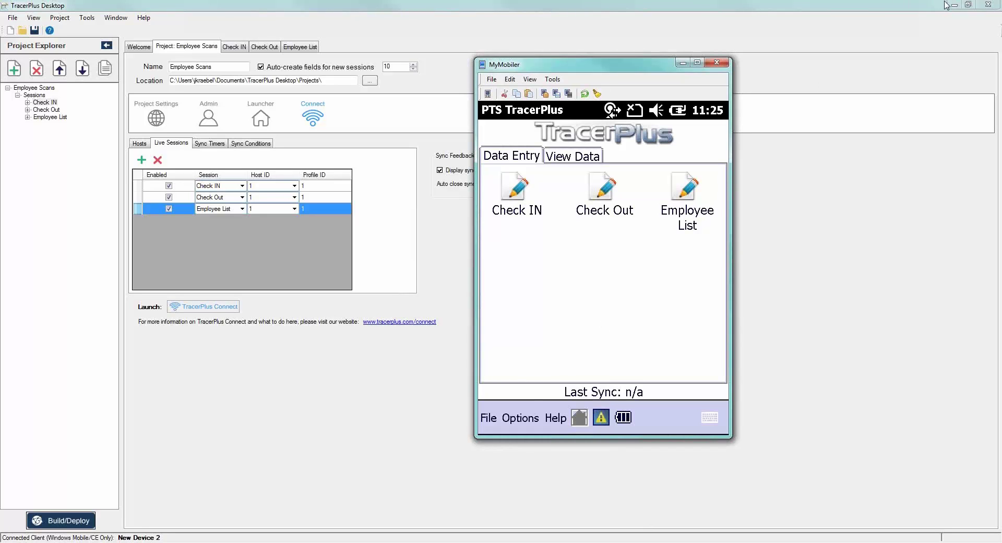
pyautogui.hotkey('alt', 'Tab')
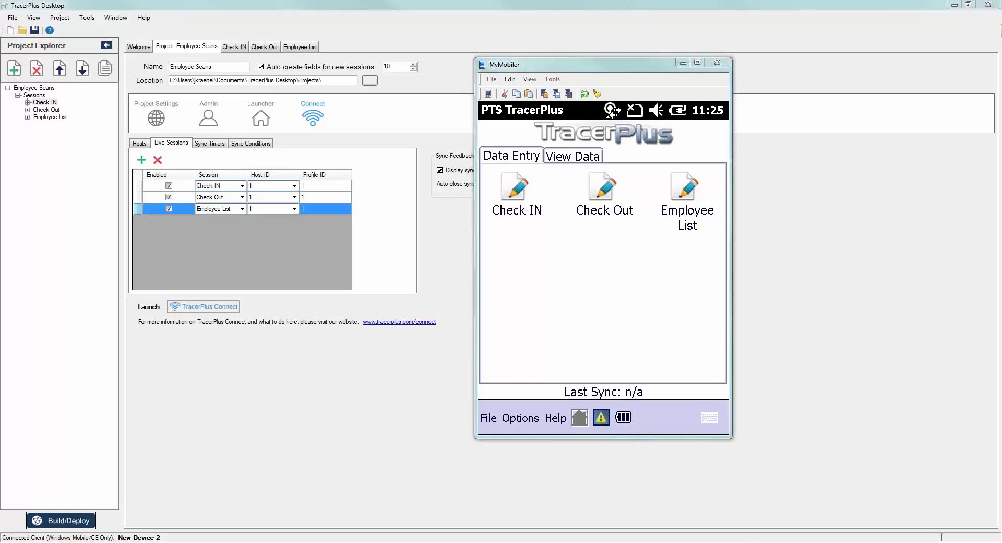
pyautogui.click(166, 52)
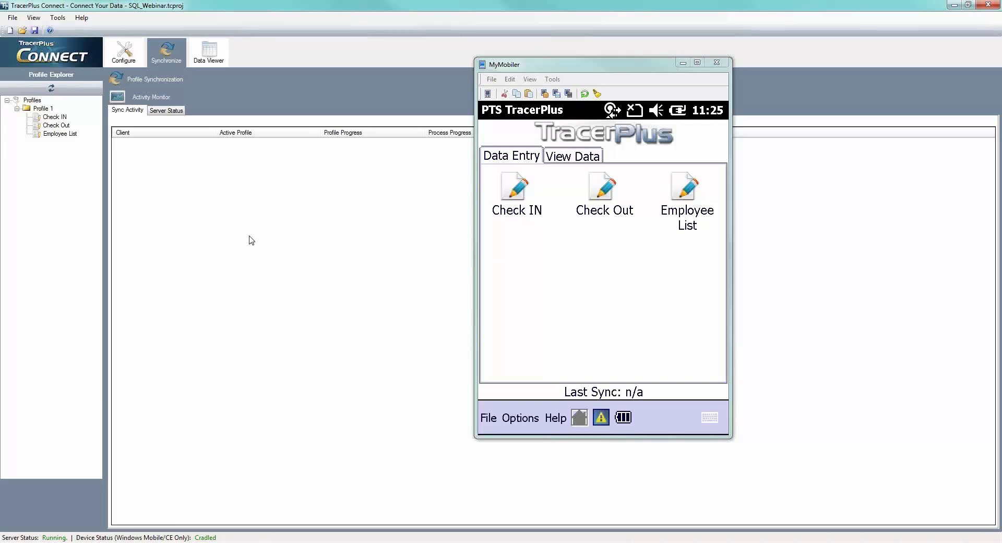
pyautogui.click(505, 196)
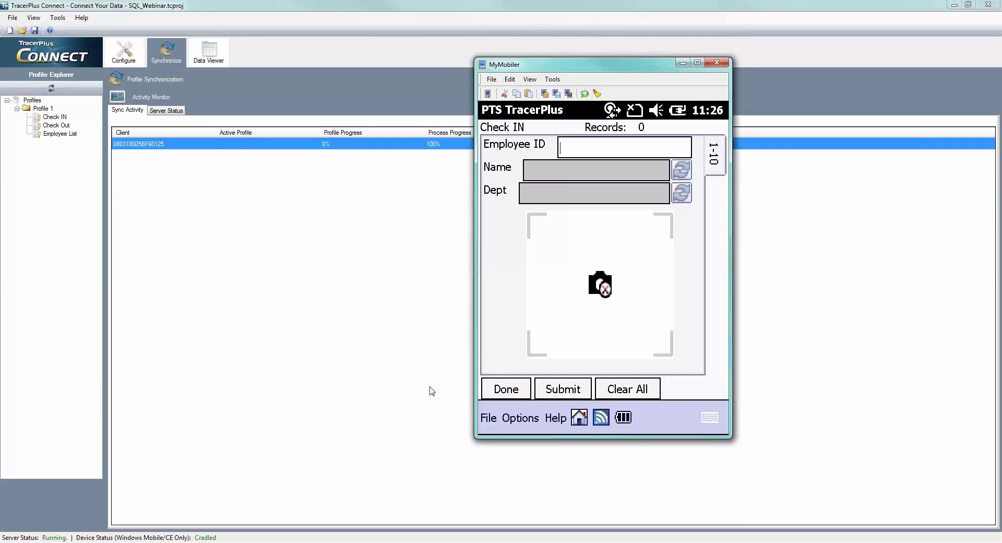
pyautogui.click(500, 393)
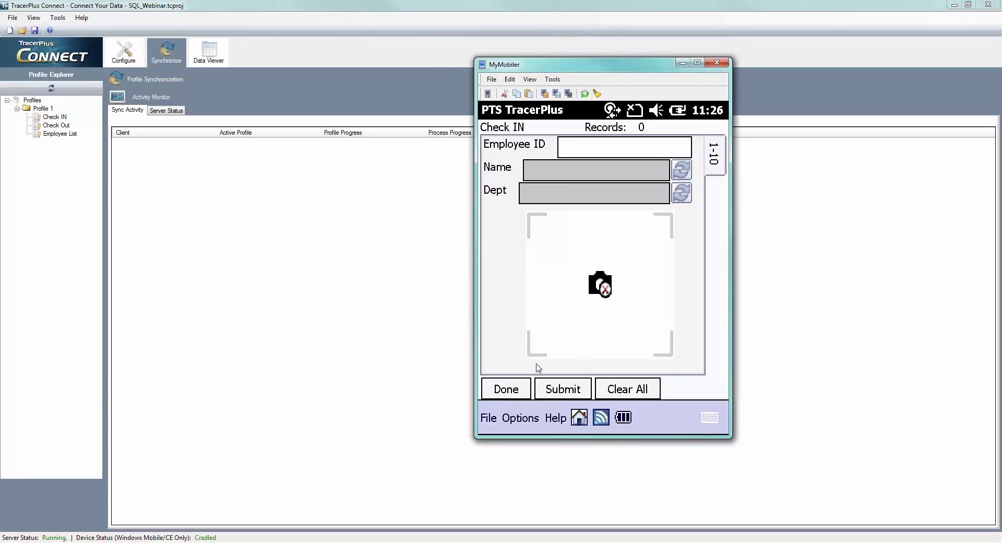
# Step: Open the Employee List session on the device and enter the employee's ID, full name and HR department
pyautogui.click(687, 201)
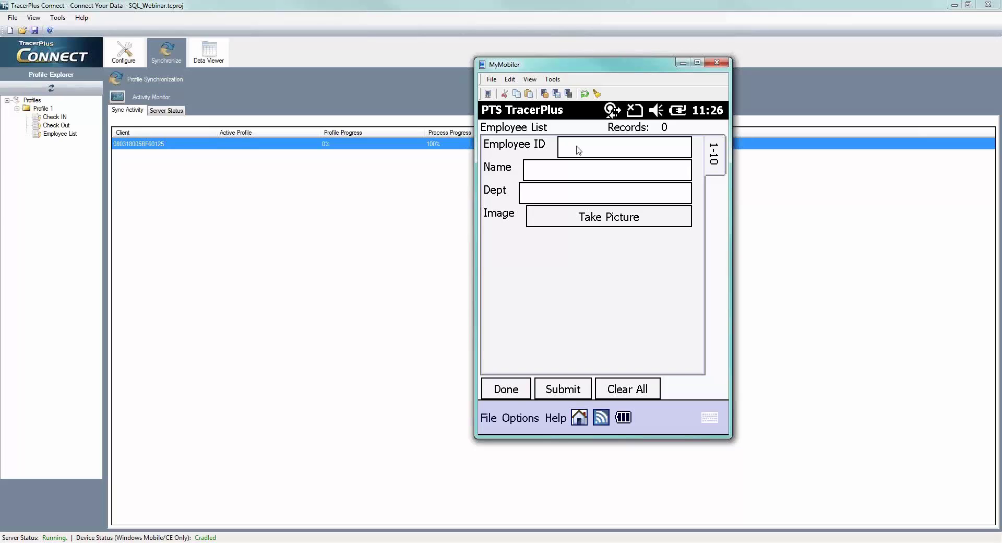
pyautogui.write('1')
pyautogui.write('Jackie M')
pyautogui.write('oon')
pyautogui.write('HR')
# Step: Take a picture for the employee record's Image field, accept it and submit the record
pyautogui.click(649, 218)
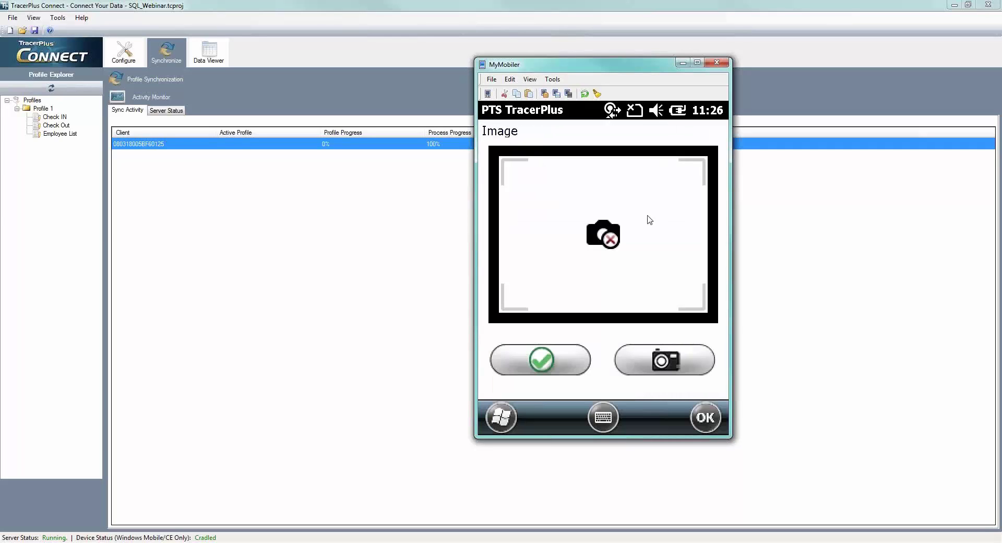
pyautogui.click(670, 367)
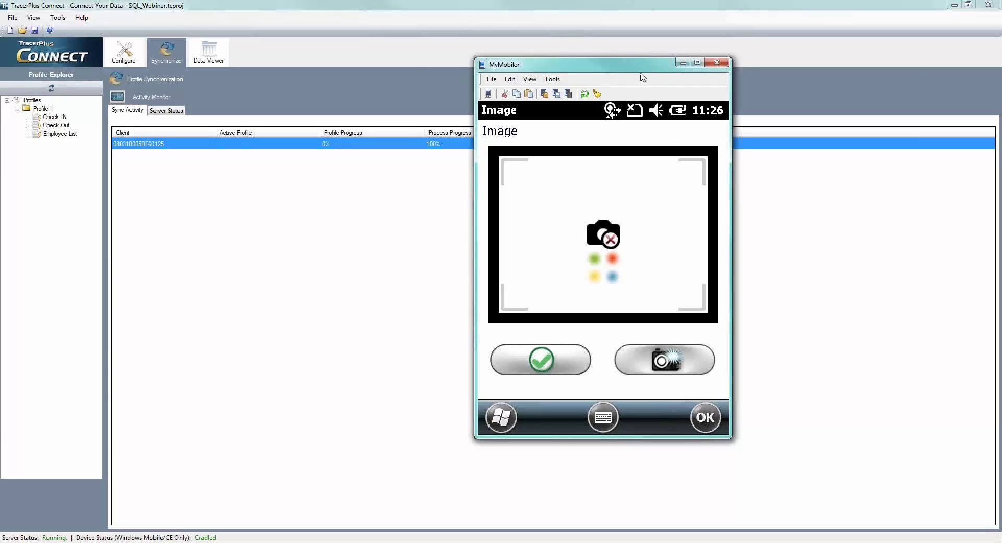
pyautogui.moveTo(641, 65); pyautogui.dragTo(1001, 65)
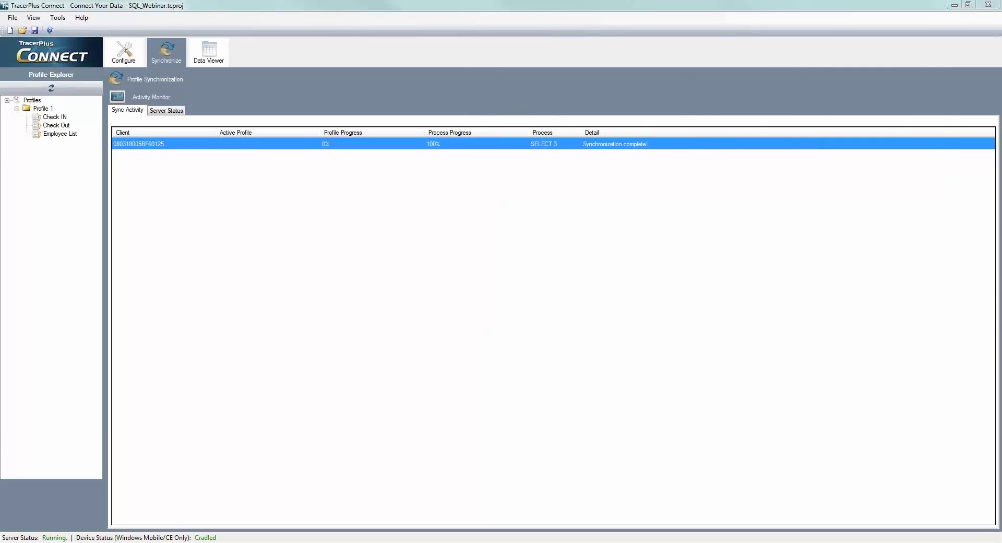
pyautogui.moveTo(1001, 65); pyautogui.dragTo(813, 70)
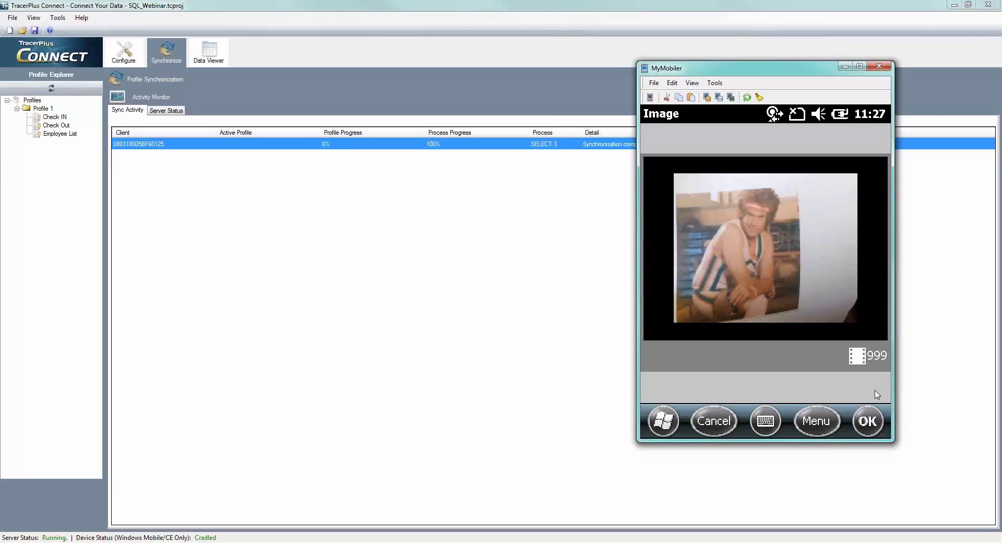
pyautogui.click(873, 424)
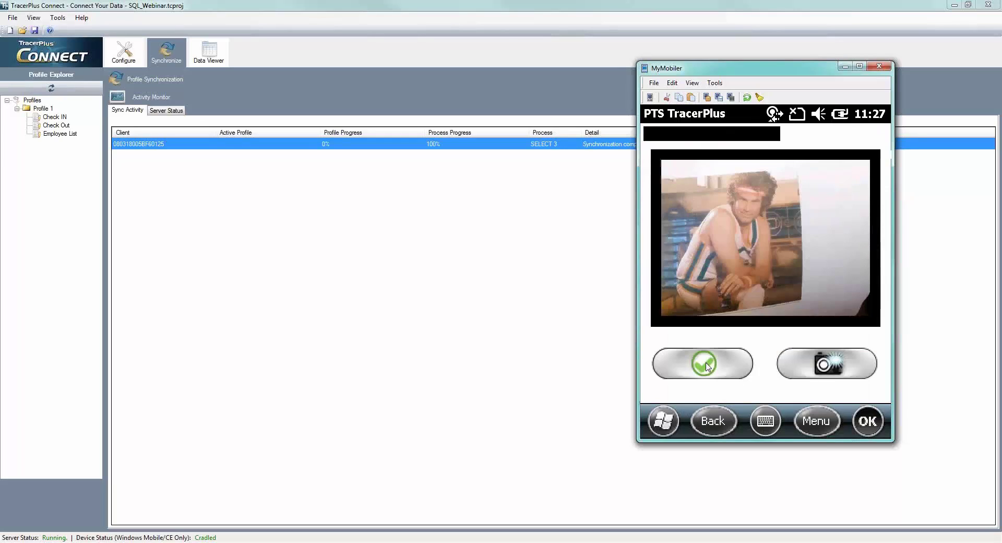
pyautogui.click(707, 366)
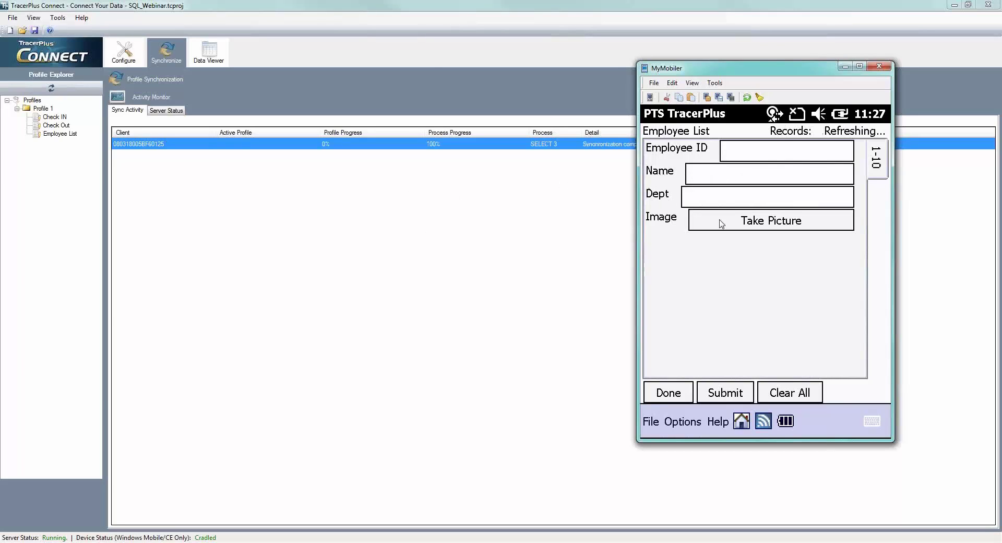
# Step: Refresh the Employee_List source data in TracerPlus Connect's data viewer to inspect the submitted record
pyautogui.click(209, 52)
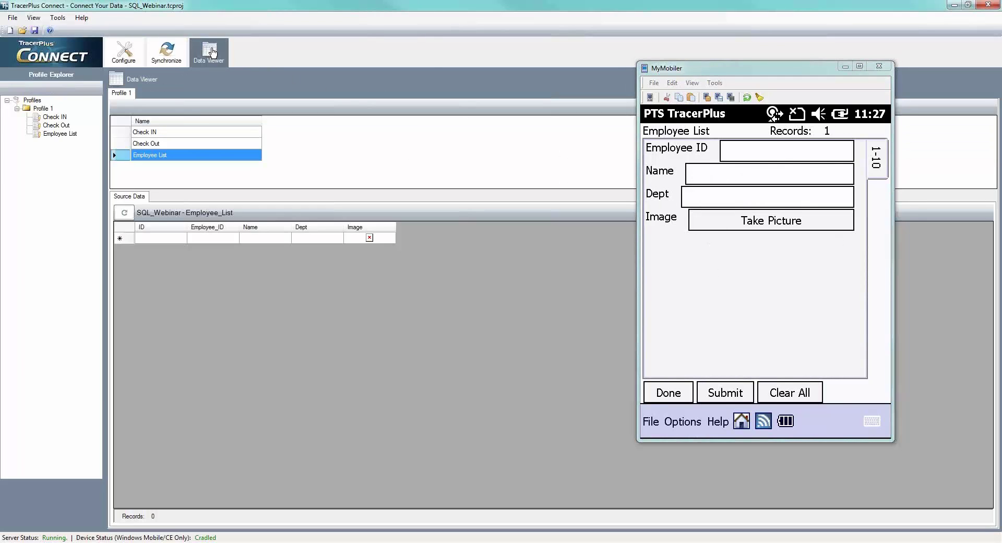
pyautogui.click(126, 213)
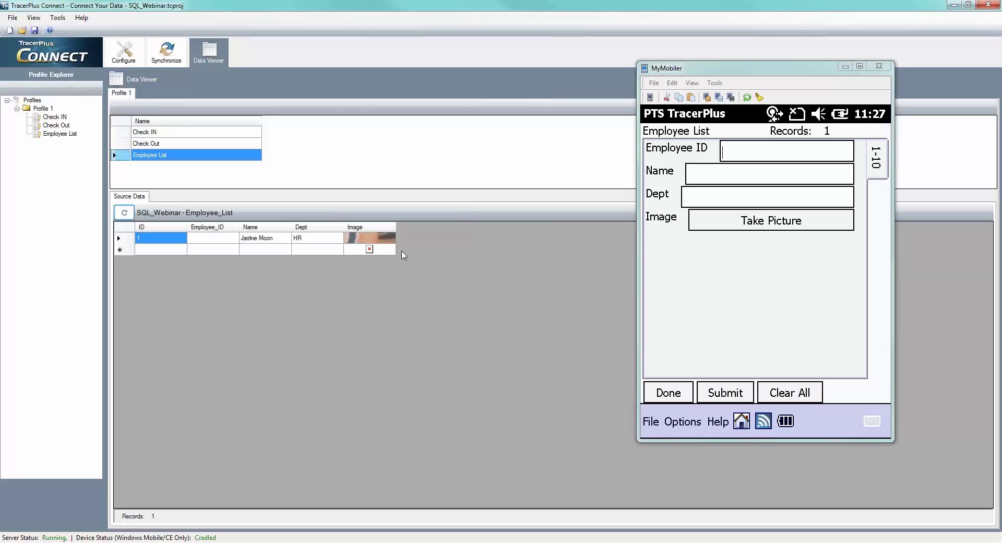
# Step: Set the update key field of the Employee List session to ID in the profile configuration
pyautogui.click(123, 53)
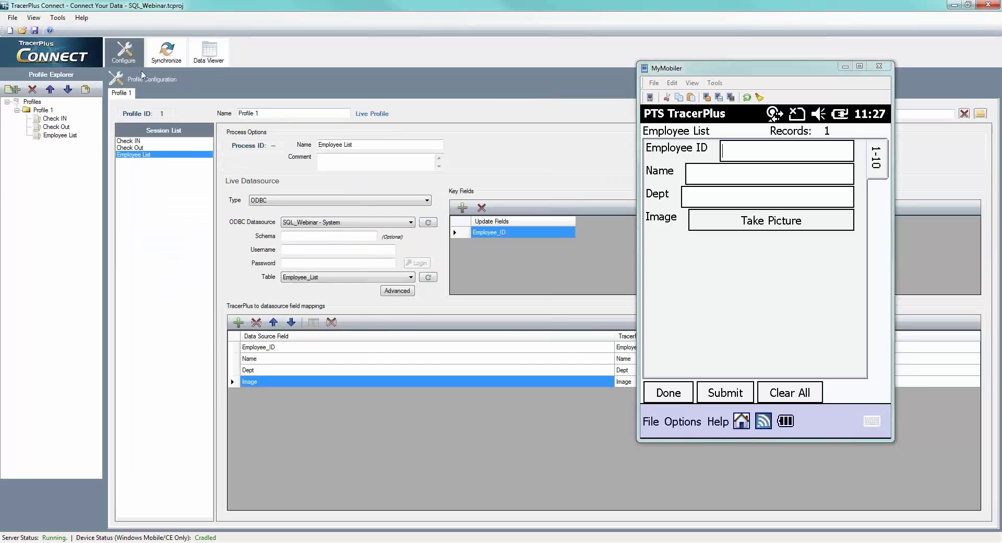
pyautogui.click(532, 234)
pyautogui.click(485, 234)
pyautogui.click(487, 242)
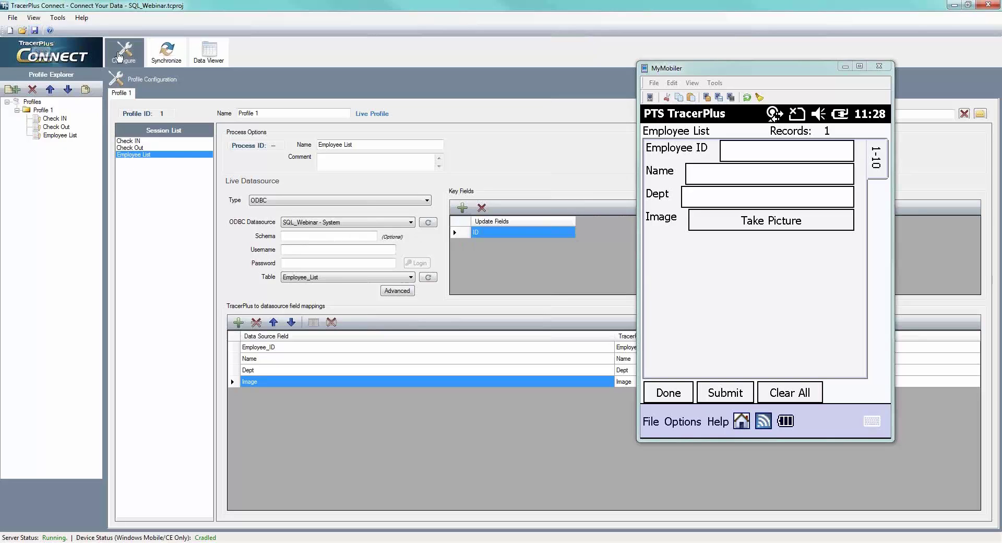
# Step: Delete the submitted employee record from the Employee_List source data in the data viewer
pyautogui.click(209, 53)
pyautogui.click(127, 240)
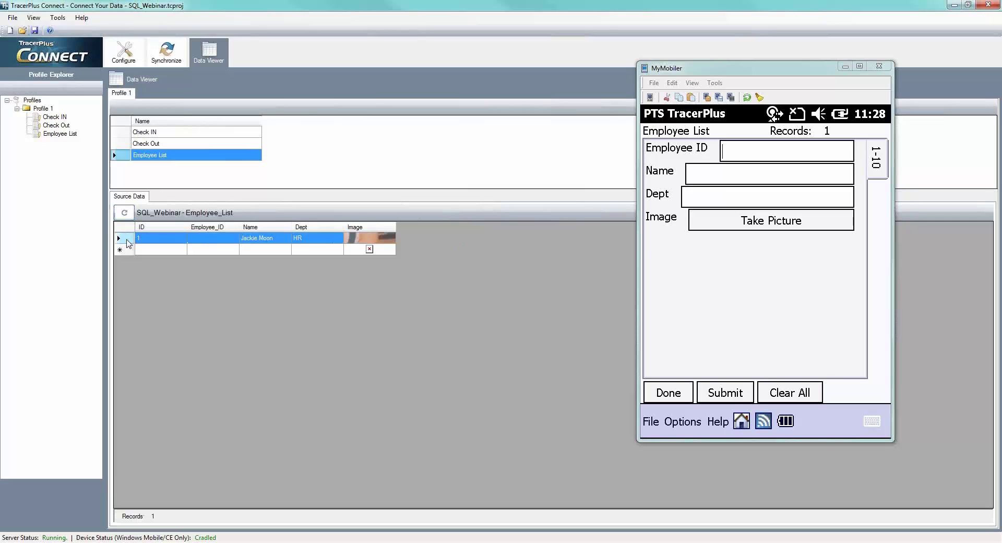
pyautogui.press('Delete')
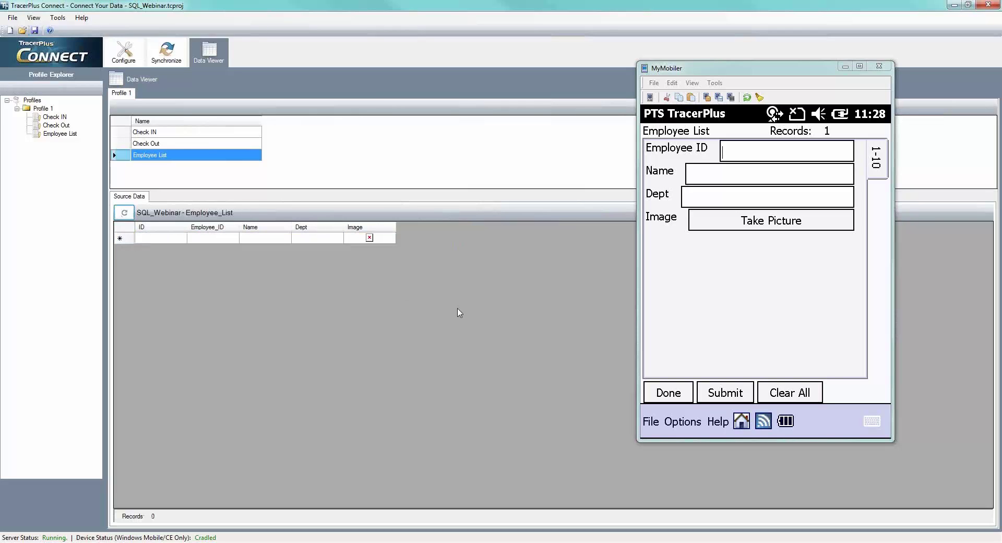
# Step: Reopen the Employee List session on the device and enter the employee's ID, full name and HR department again
pyautogui.click(679, 391)
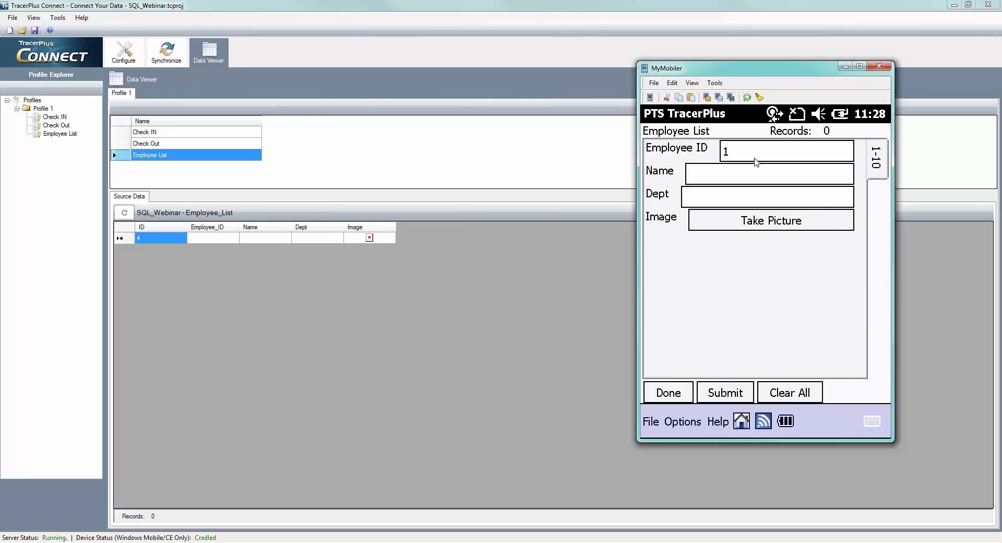
pyautogui.press('Tab')
pyautogui.write('Jack')
pyautogui.write('i')
pyautogui.write('e Moon')
pyautogui.write('HR')
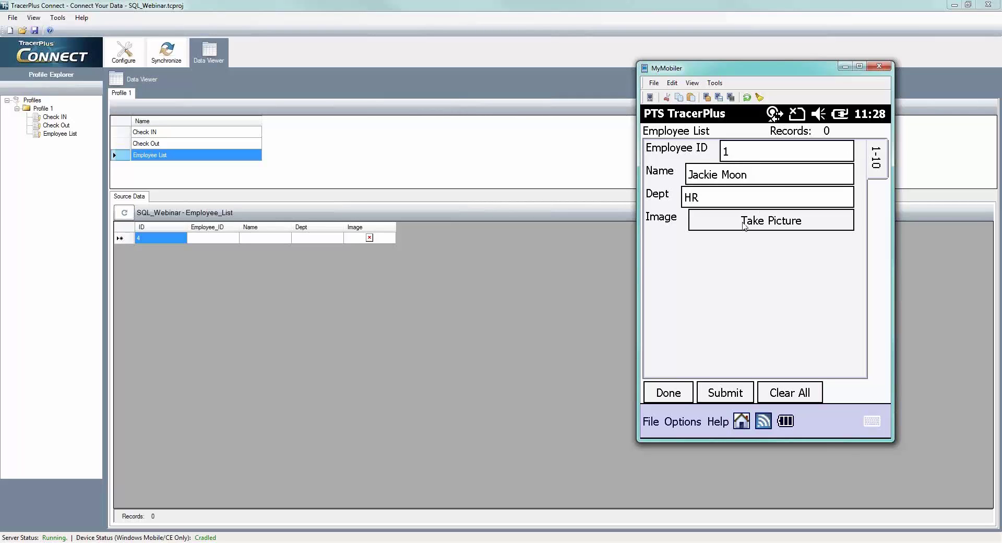
# Step: Capture the first employee's photo with the device camera, attach it to the Image field and submit the Employee List record
pyautogui.click(745, 224)
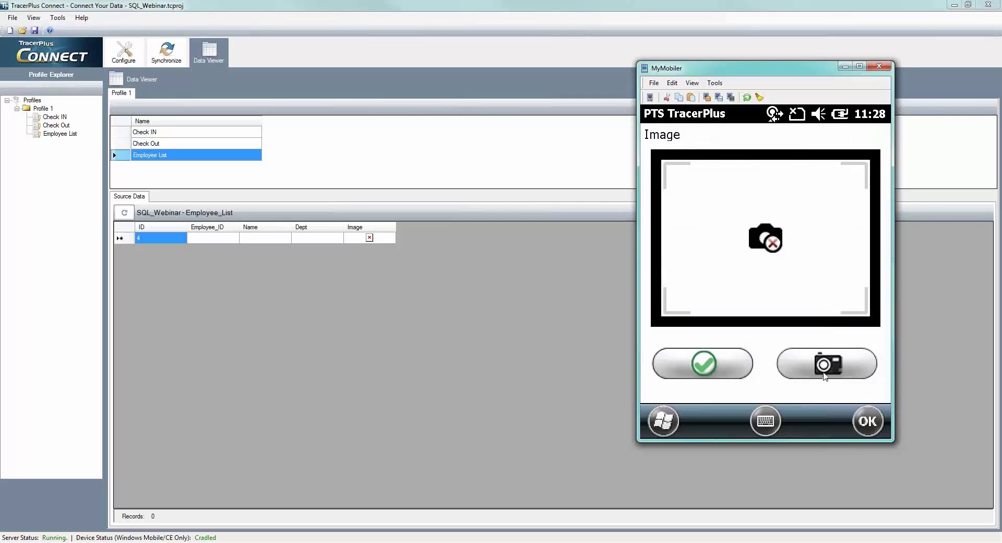
pyautogui.click(823, 368)
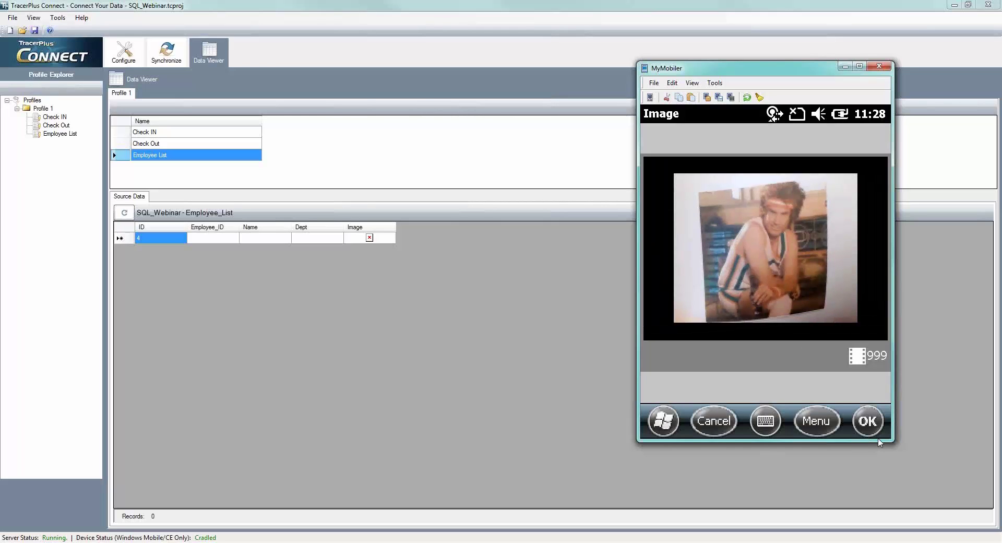
pyautogui.click(879, 438)
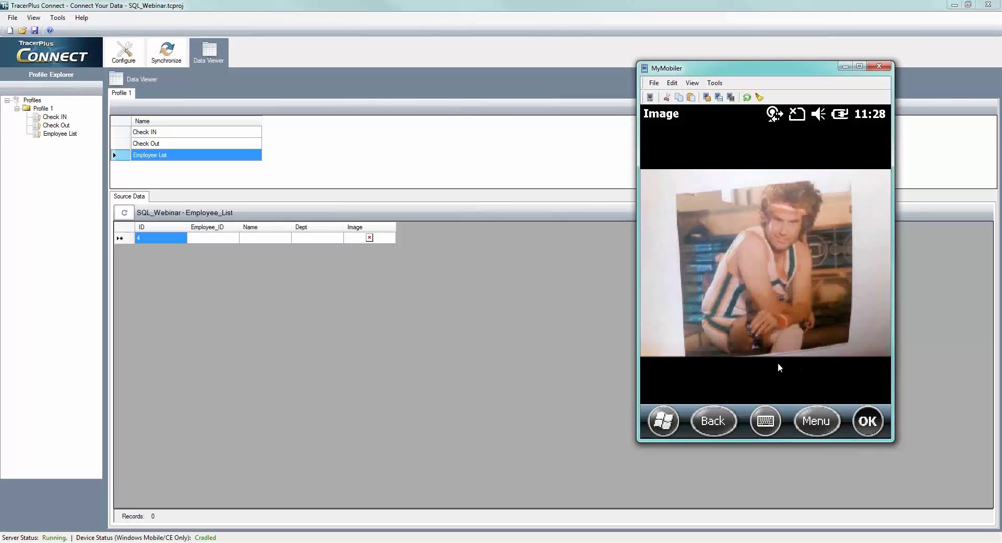
pyautogui.click(717, 368)
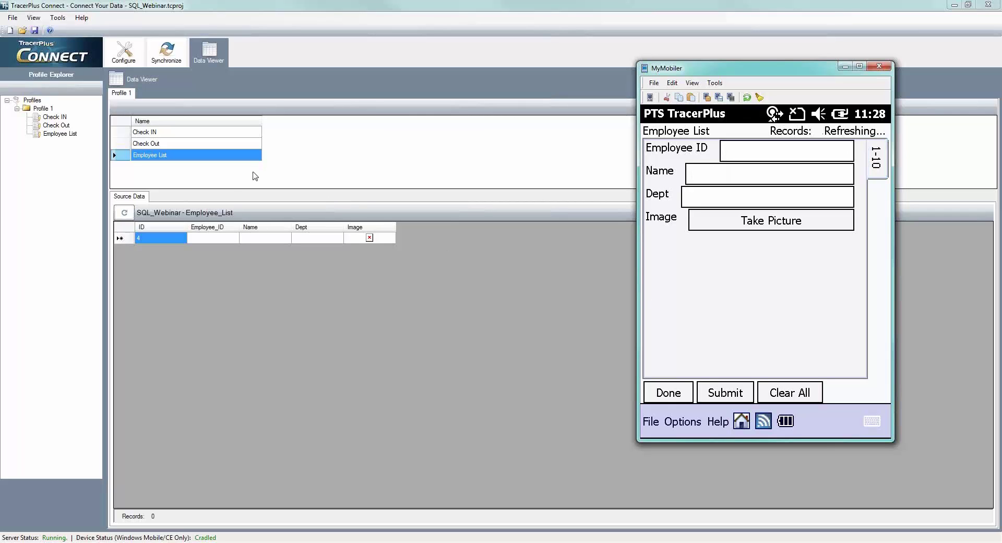
# Step: Refresh the Employee_List source data and enlarge the Image column and record row to inspect the submitted photo
pyautogui.click(125, 212)
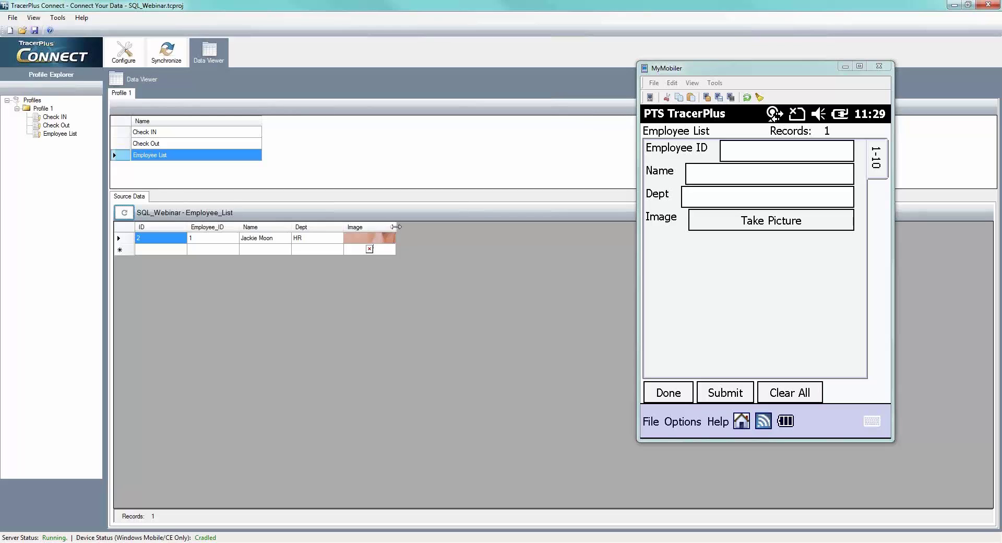
pyautogui.moveTo(395, 227); pyautogui.dragTo(557, 228)
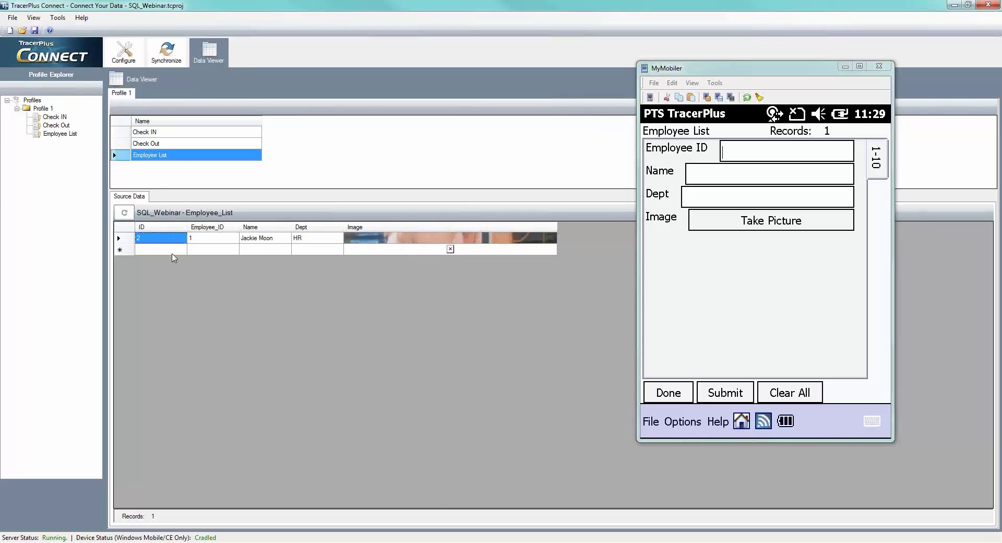
pyautogui.moveTo(119, 243); pyautogui.dragTo(119, 340)
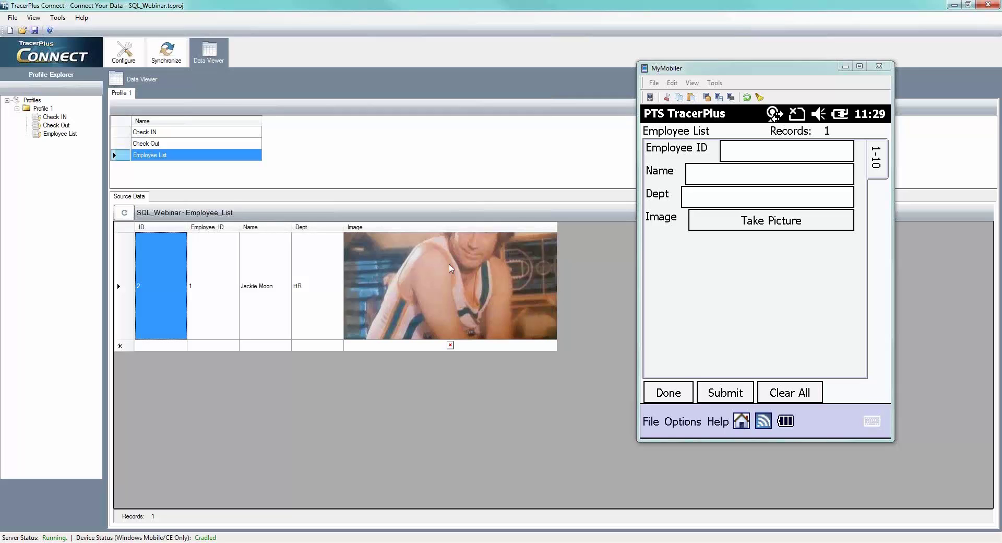
pyautogui.moveTo(123, 339); pyautogui.dragTo(123, 259)
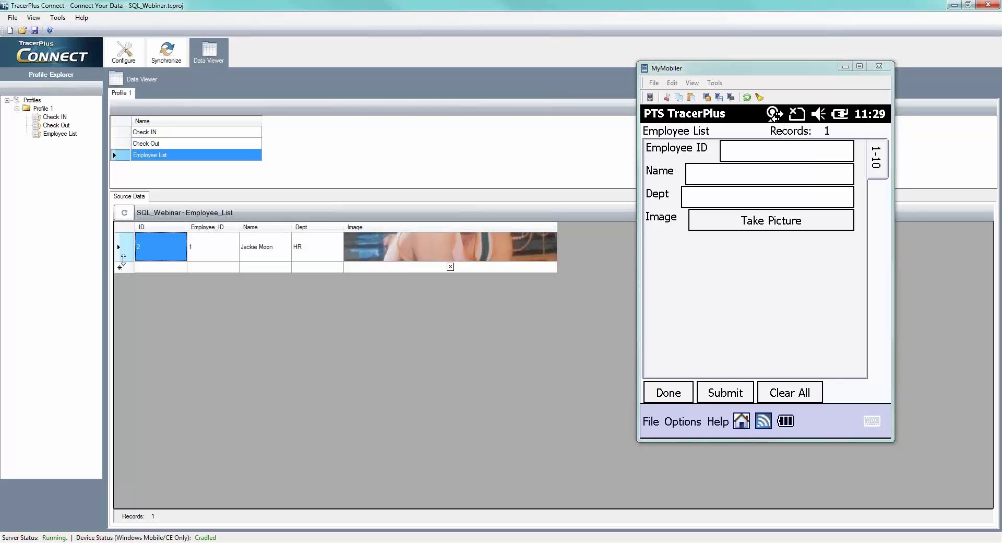
# Step: Fill in a second Employee List record on the device with the employee's ID, full name and the Accounting department
pyautogui.click(734, 158)
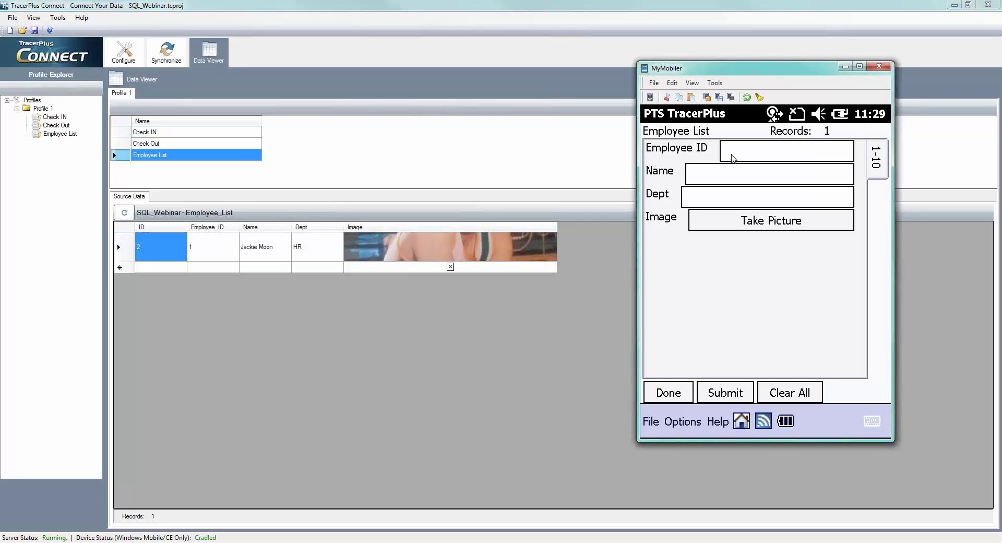
pyautogui.write('2')
pyautogui.write('Ron')
pyautogui.write('B')
pyautogui.write('ur')
pyautogui.write('gandy')
pyautogui.press('Tab')
pyautogui.write('Accounting')
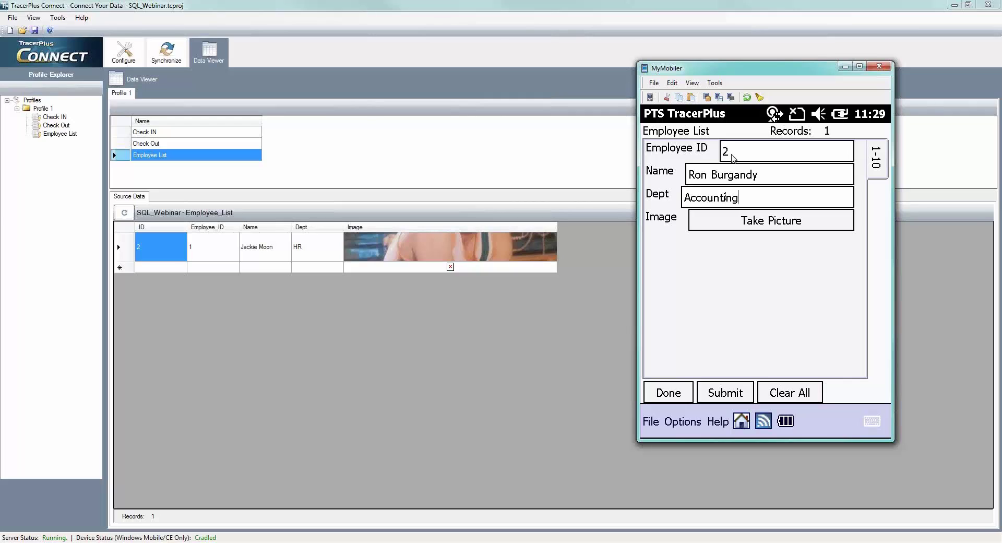
# Step: Capture the second employee's photo, submit the record with it and refresh the Employee_List source data
pyautogui.click(776, 228)
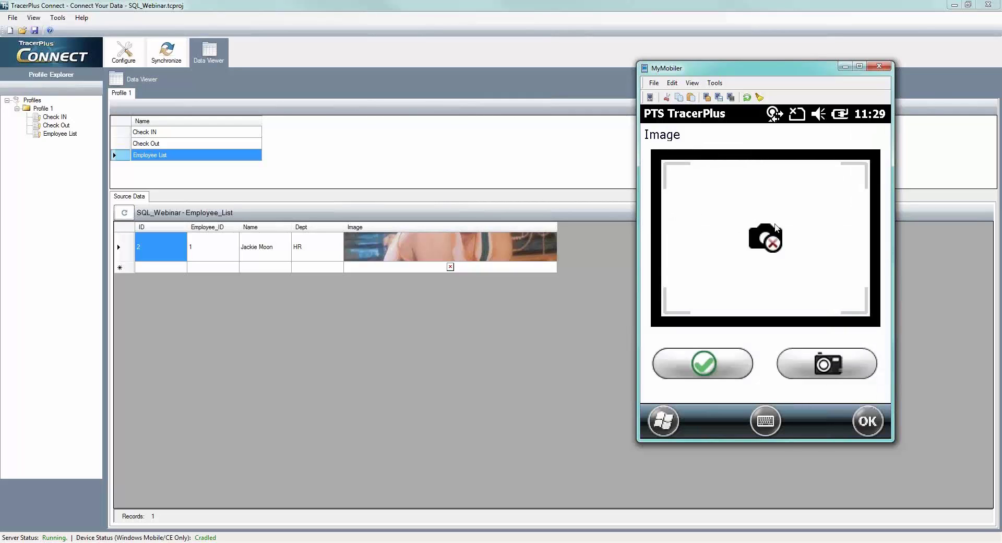
pyautogui.click(864, 365)
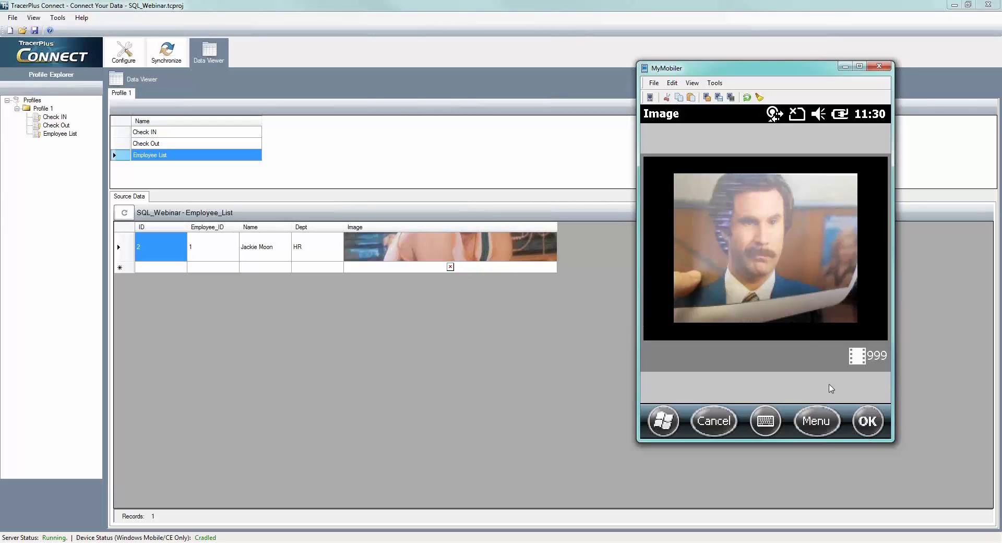
pyautogui.click(865, 427)
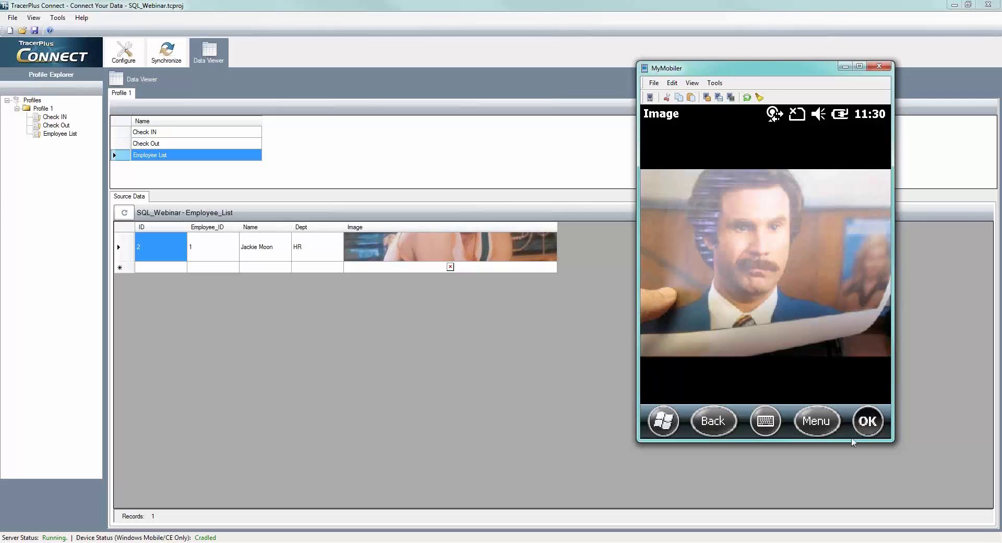
pyautogui.click(873, 424)
pyautogui.click(869, 421)
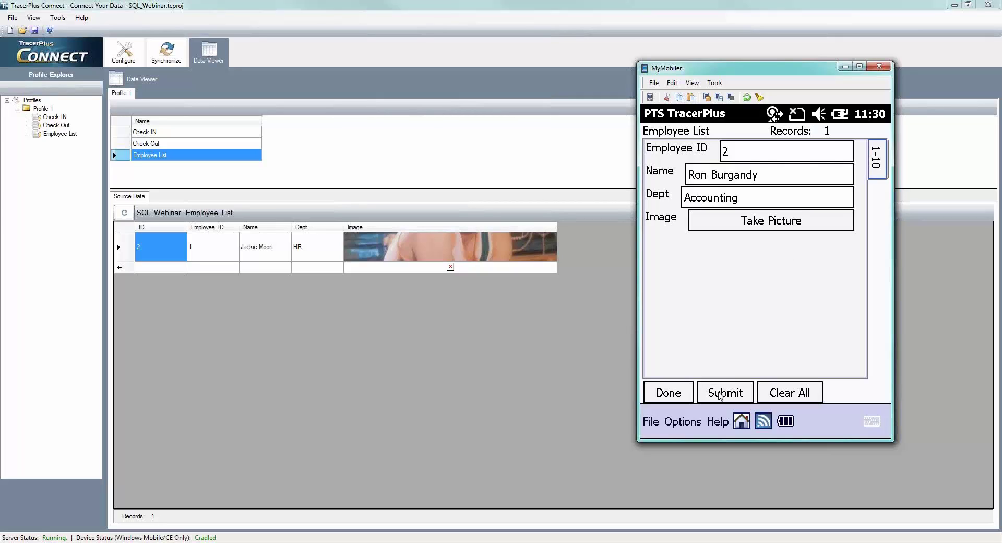
pyautogui.click(720, 394)
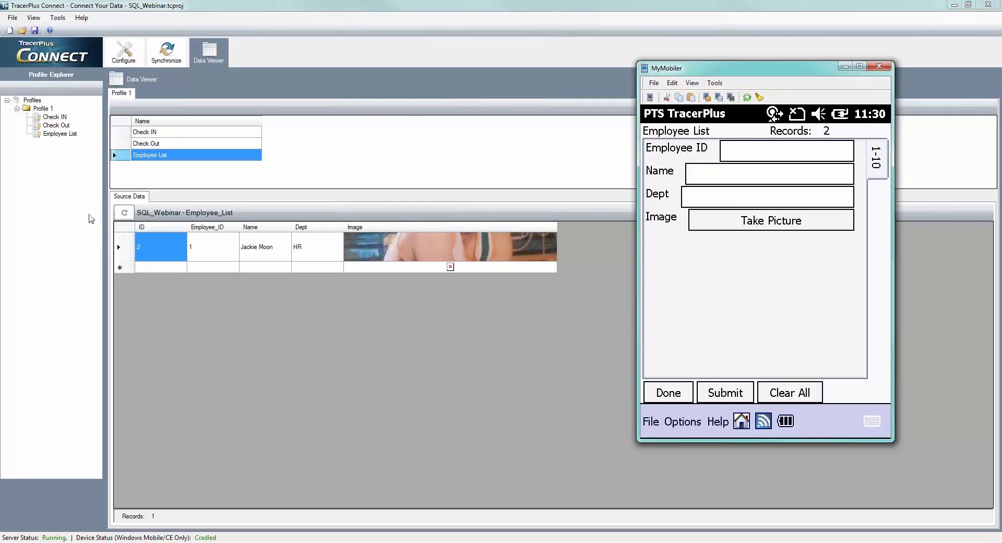
pyautogui.click(123, 214)
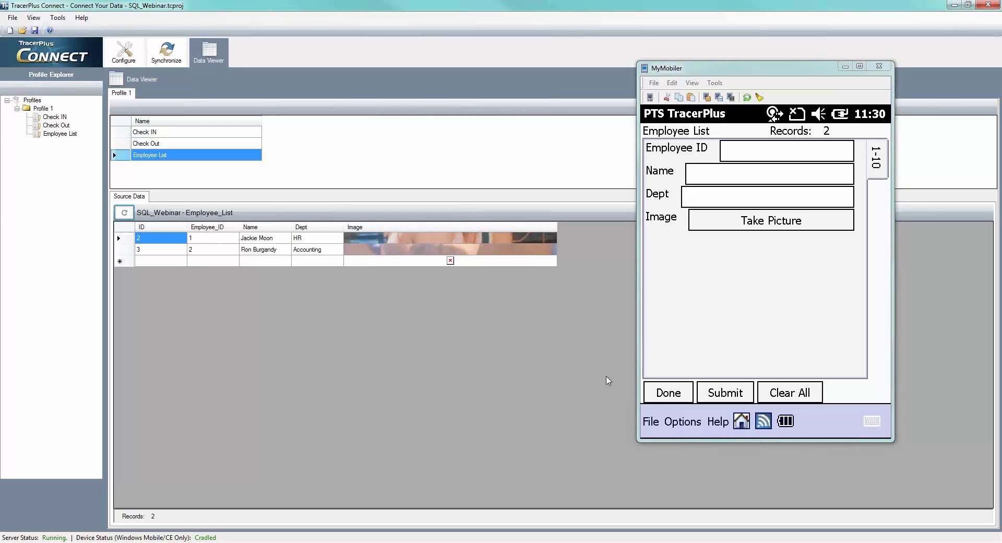
# Step: Check in the first employee by ID in the Check IN session on the device and refresh the Employee_Scans source data
pyautogui.click(674, 398)
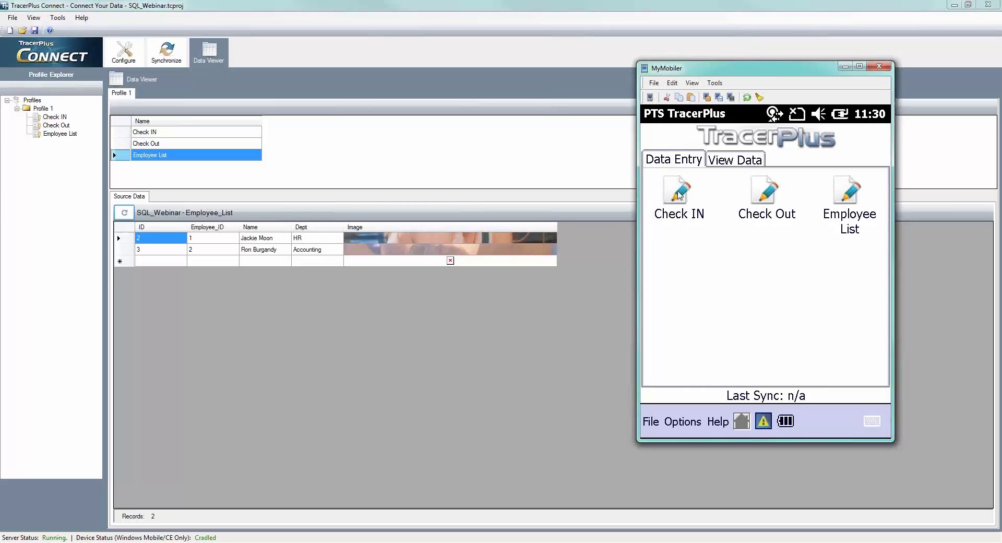
pyautogui.click(679, 196)
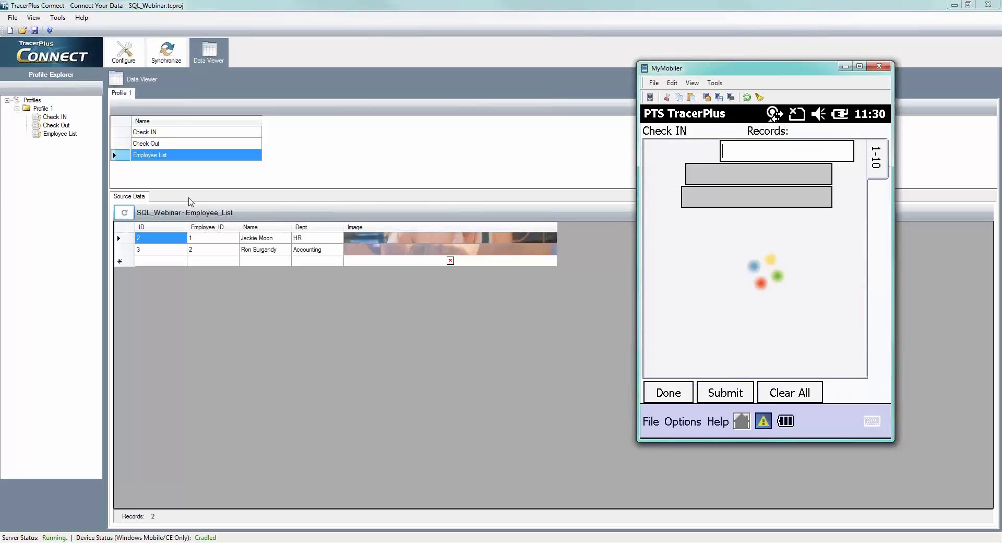
pyautogui.click(151, 134)
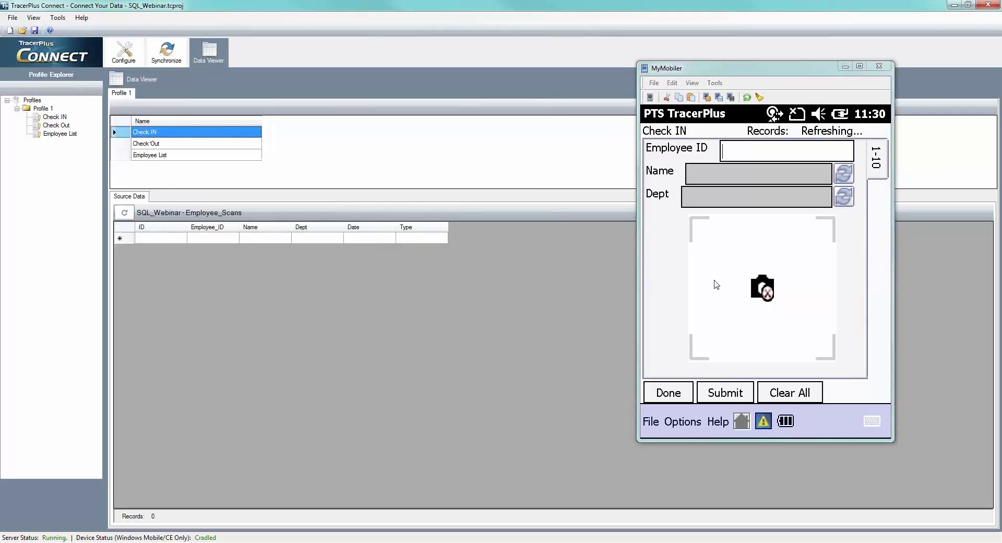
pyautogui.click(752, 157)
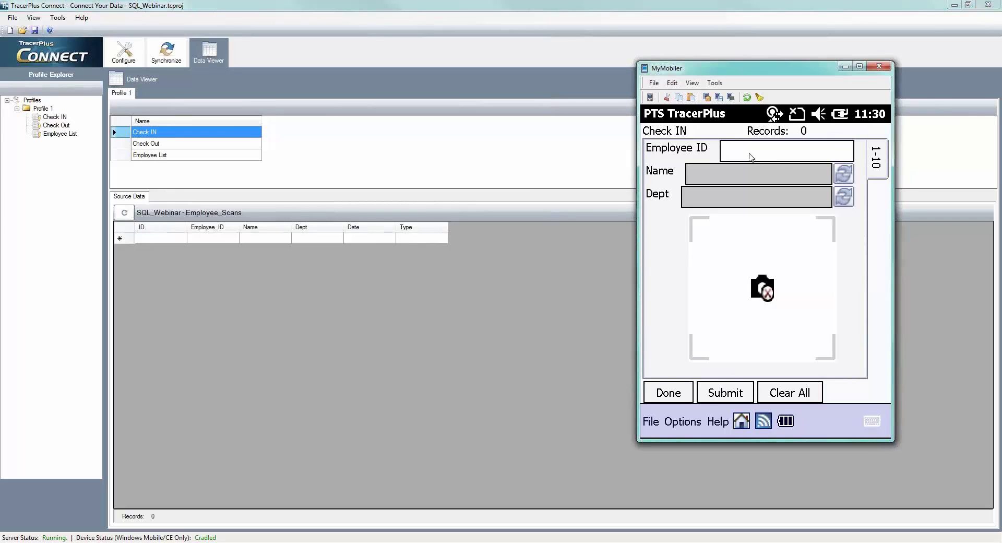
pyautogui.write('1')
pyautogui.press('Return')
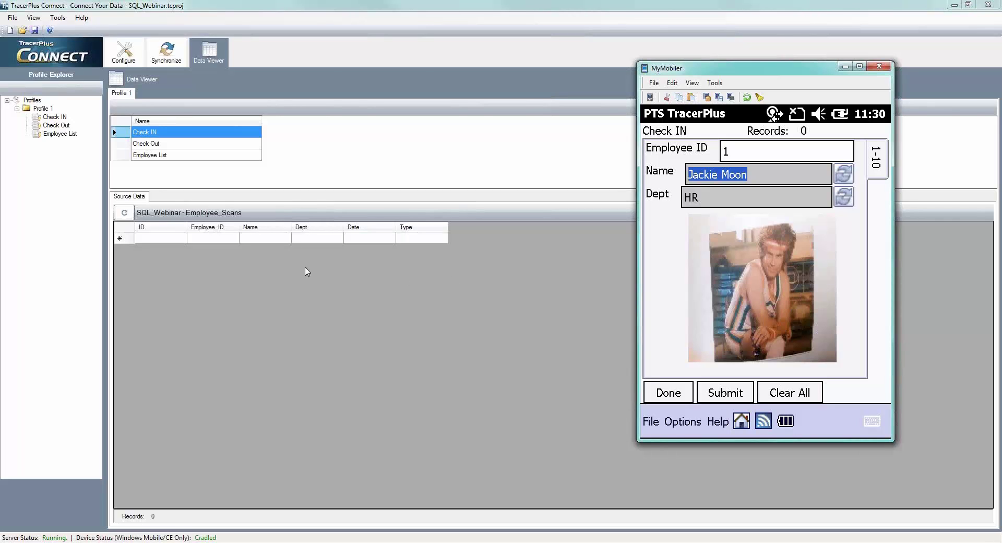
pyautogui.click(124, 214)
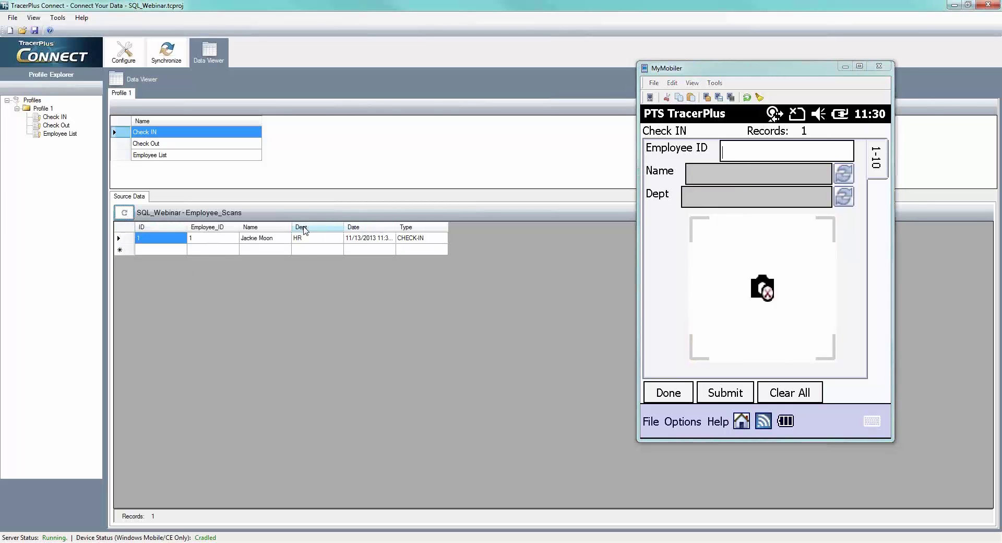
# Step: Submit a Check IN record for the second employee by ID and refresh the Employee_Scans source data
pyautogui.click(744, 151)
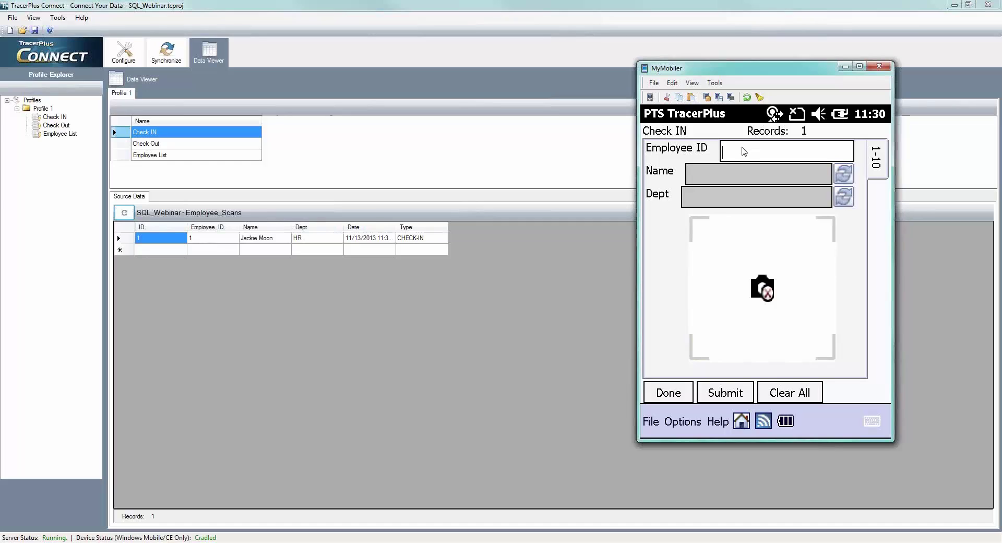
pyautogui.write('2')
pyautogui.press('Tab')
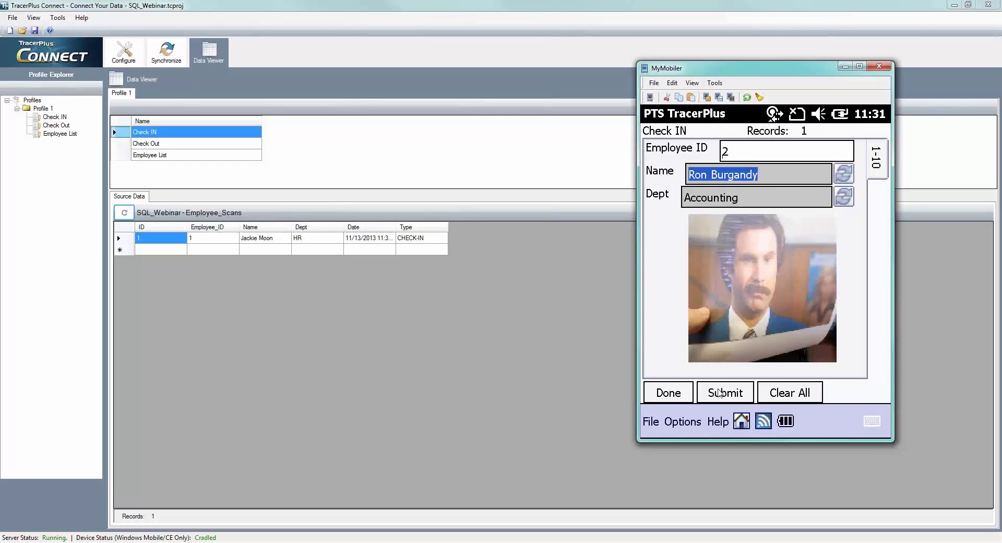
pyautogui.click(719, 393)
pyautogui.click(124, 213)
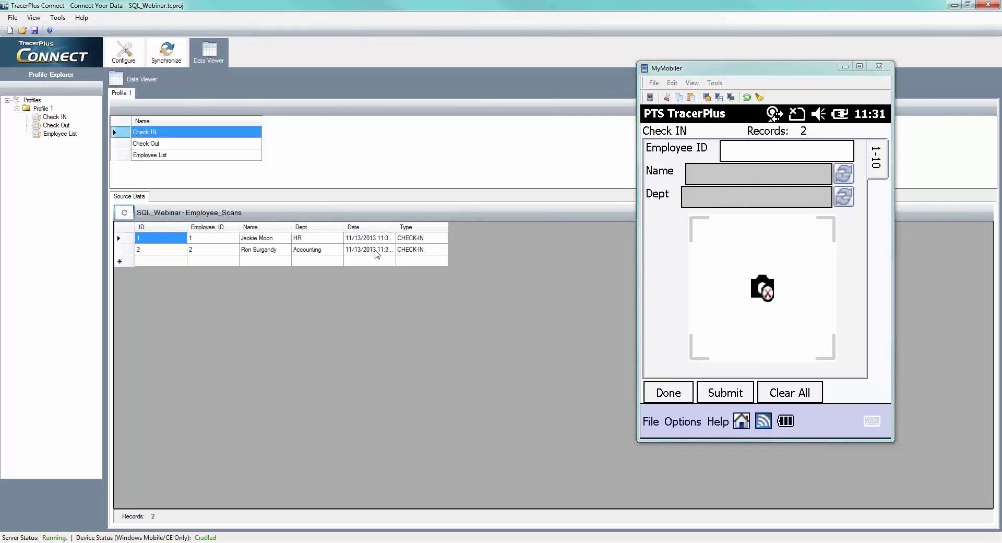
# Step: Switch the device to the Check Out session, check out the first employee by ID and refresh the Employee_Scans source data
pyautogui.click(672, 393)
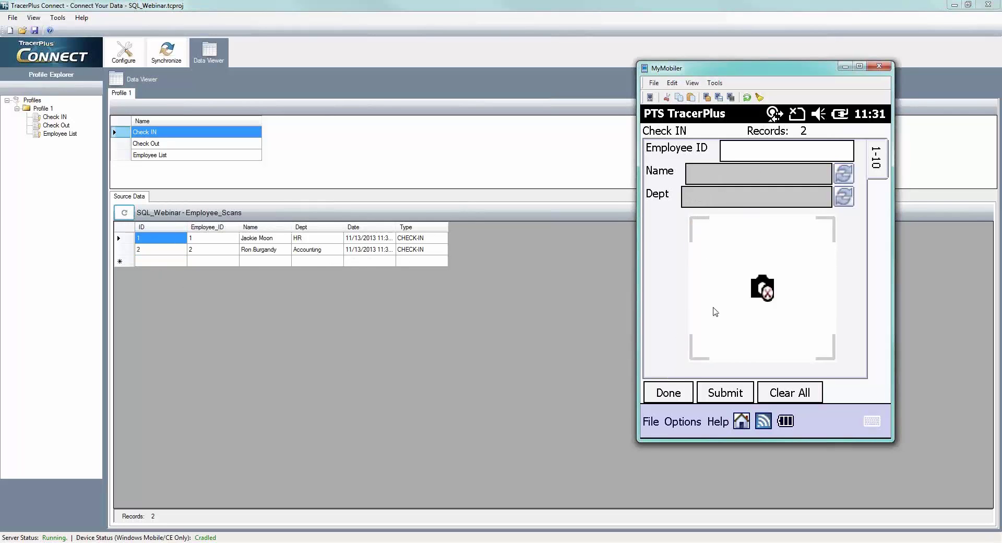
pyautogui.click(763, 194)
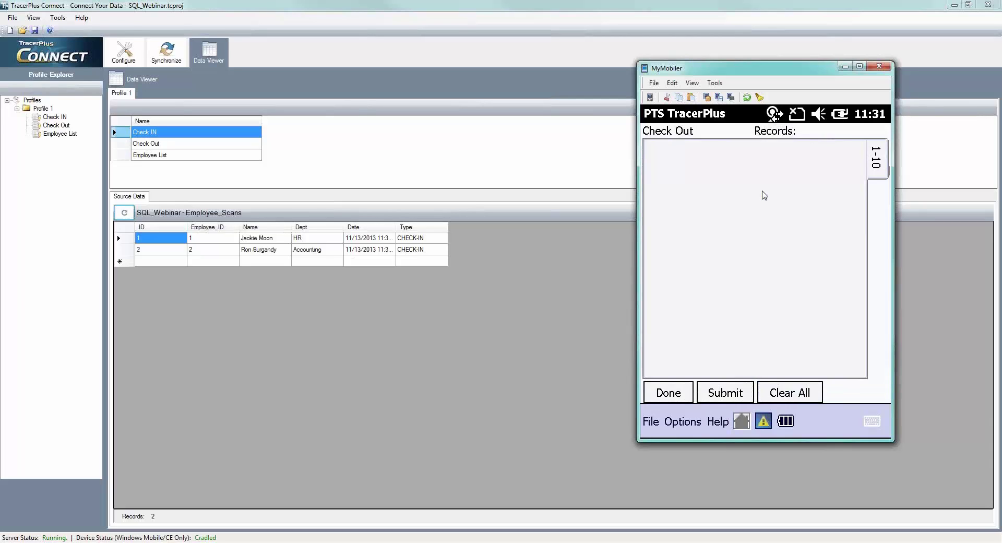
pyautogui.click(764, 155)
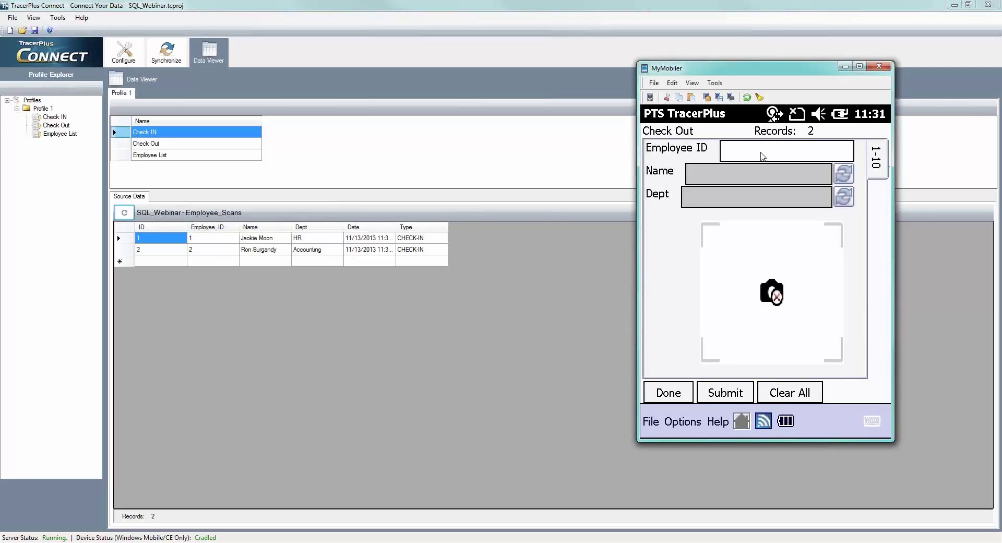
pyautogui.write('1')
pyautogui.press('Return')
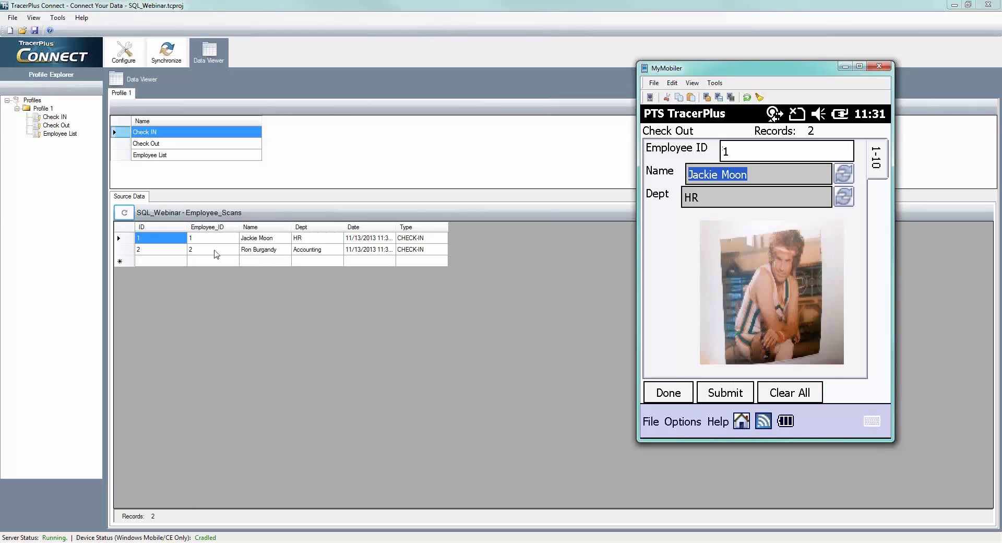
pyautogui.click(129, 214)
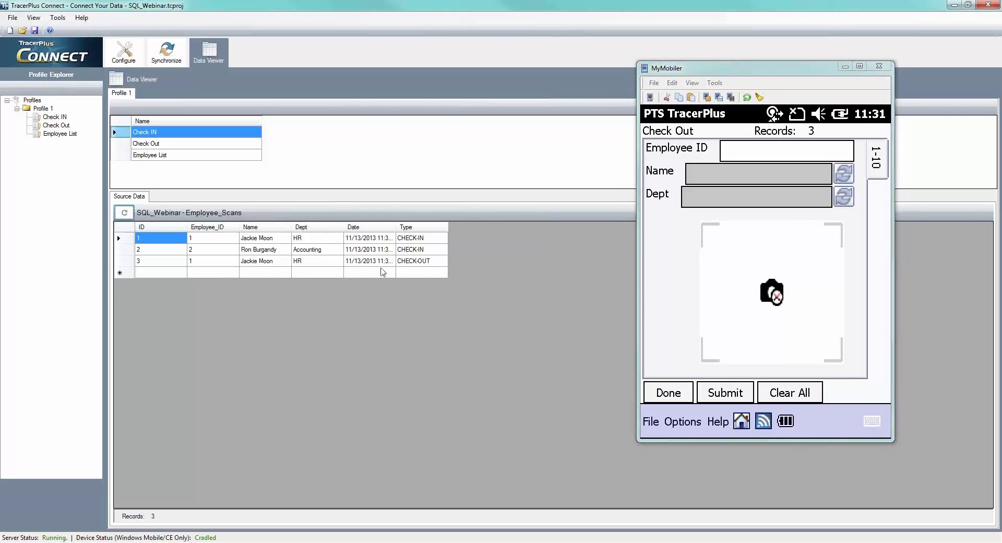
# Step: Submit a Check Out record for the second employee by ID and refresh the Employee_Scans source data
pyautogui.click(732, 158)
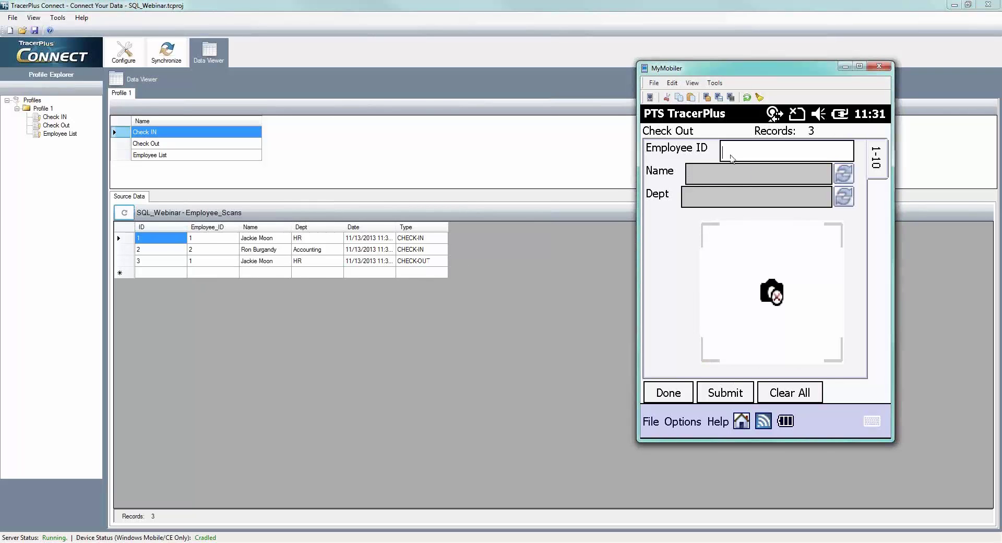
pyautogui.write('2')
pyautogui.press('Tab')
pyautogui.click(125, 214)
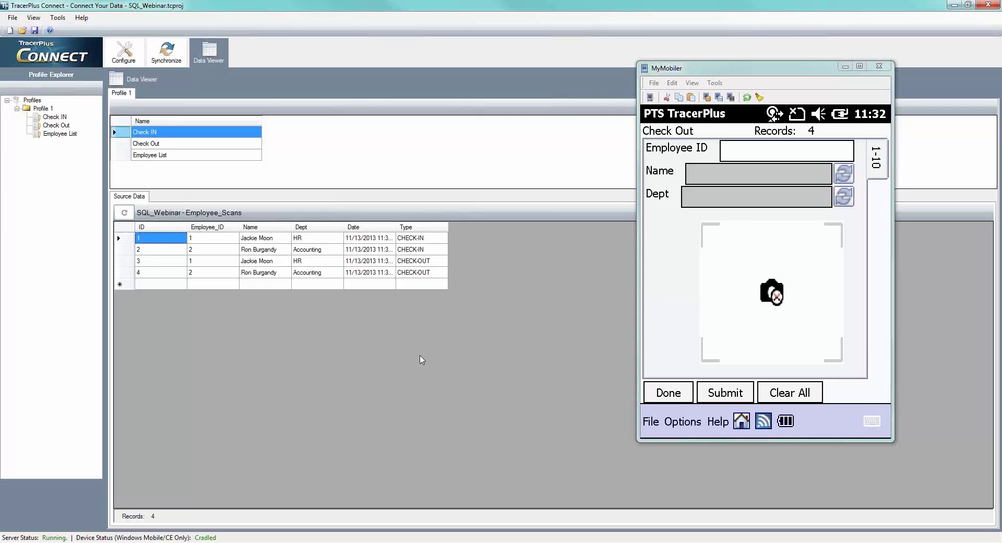
# Step: Return to the profile configuration and create a sync profile linked to the Employee Scans.tpp desktop project
pyautogui.click(126, 54)
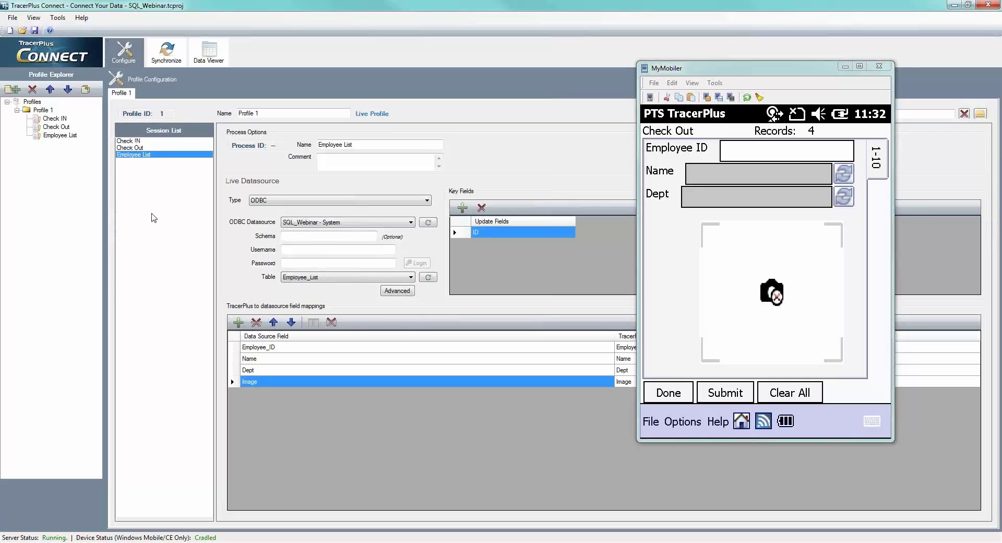
pyautogui.click(13, 90)
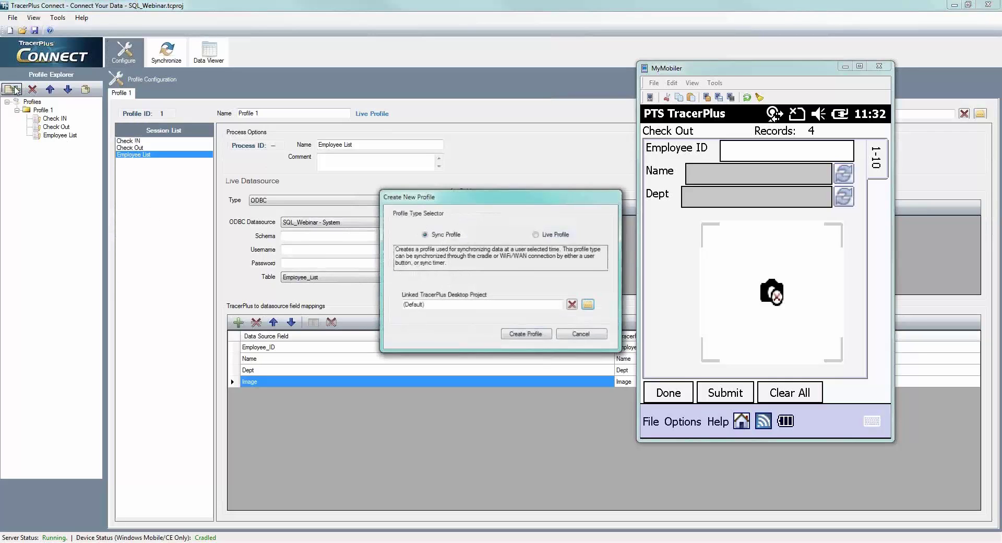
pyautogui.click(588, 303)
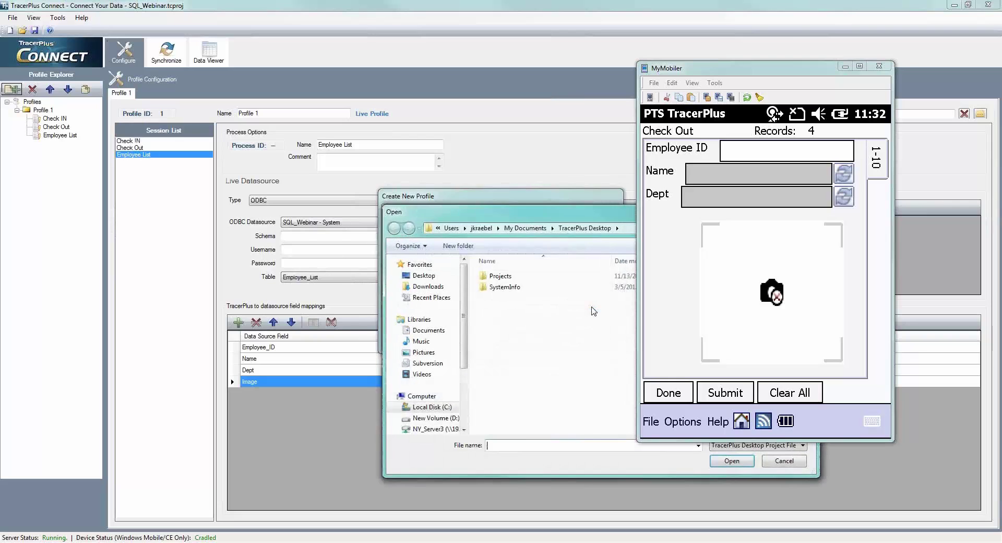
pyautogui.doubleClick(500, 277)
pyautogui.moveTo(500, 216); pyautogui.dragTo(313, 160)
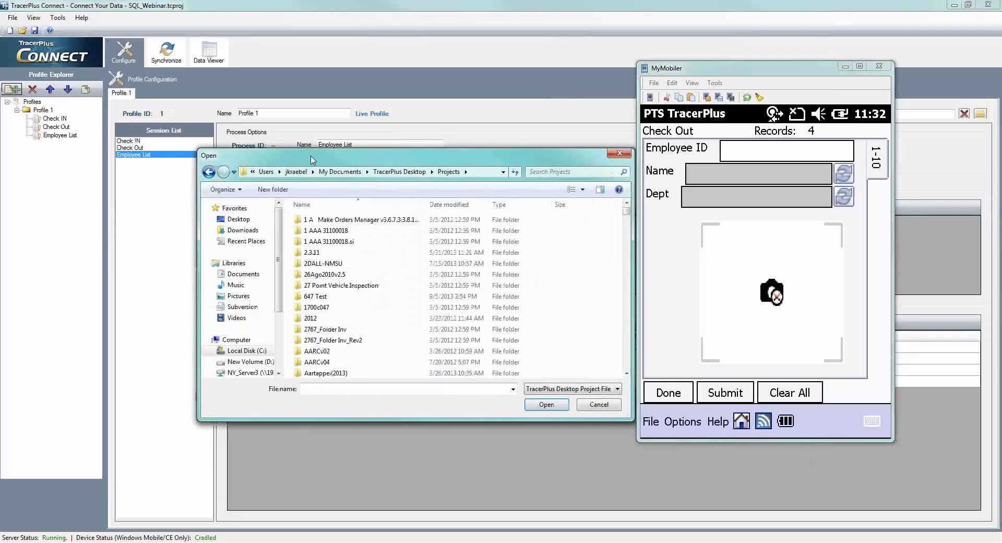
pyautogui.scroll(-20, 332, 285)
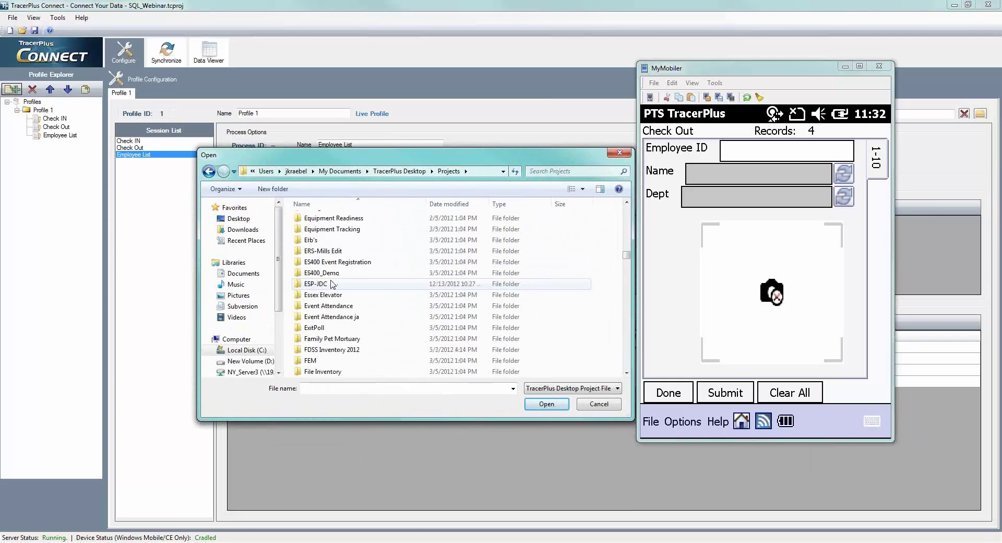
pyautogui.scroll(-18, 332, 285)
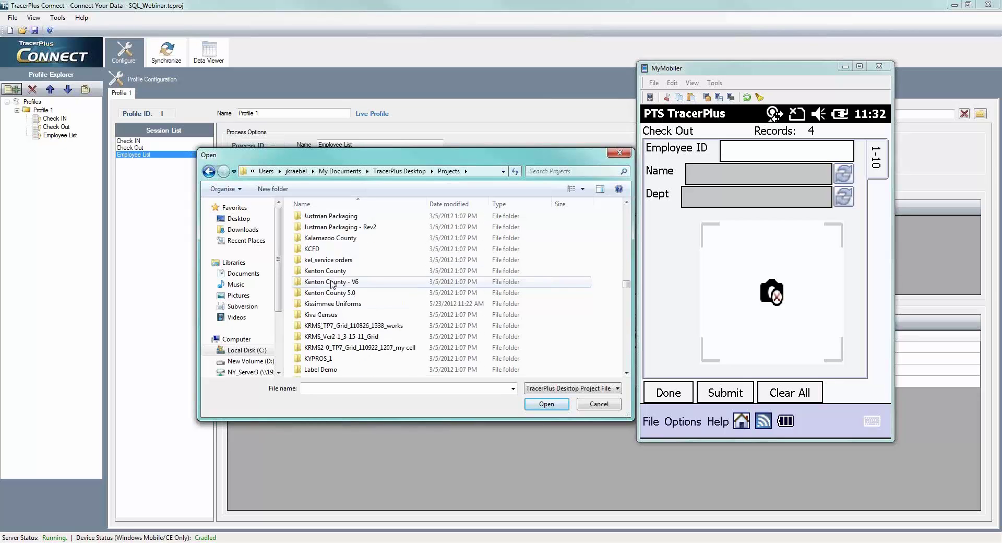
pyautogui.scroll(15, 332, 284)
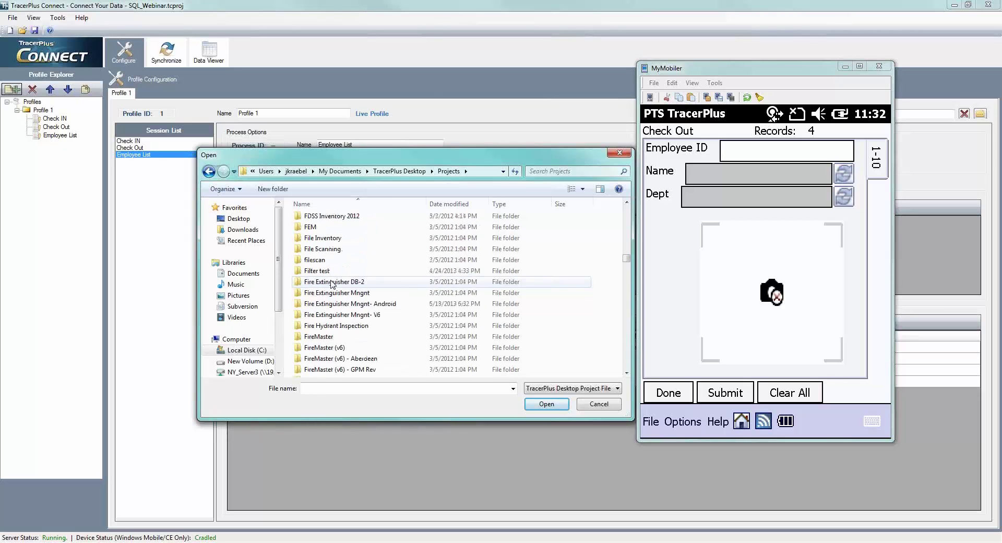
pyautogui.scroll(3, 333, 285)
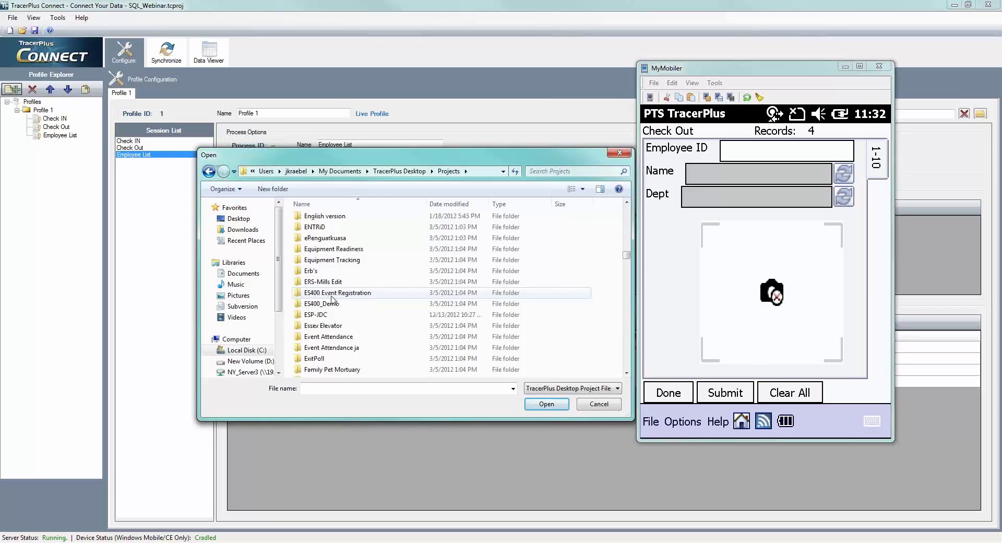
pyautogui.scroll(4, 329, 289)
pyautogui.scroll(1, 330, 247)
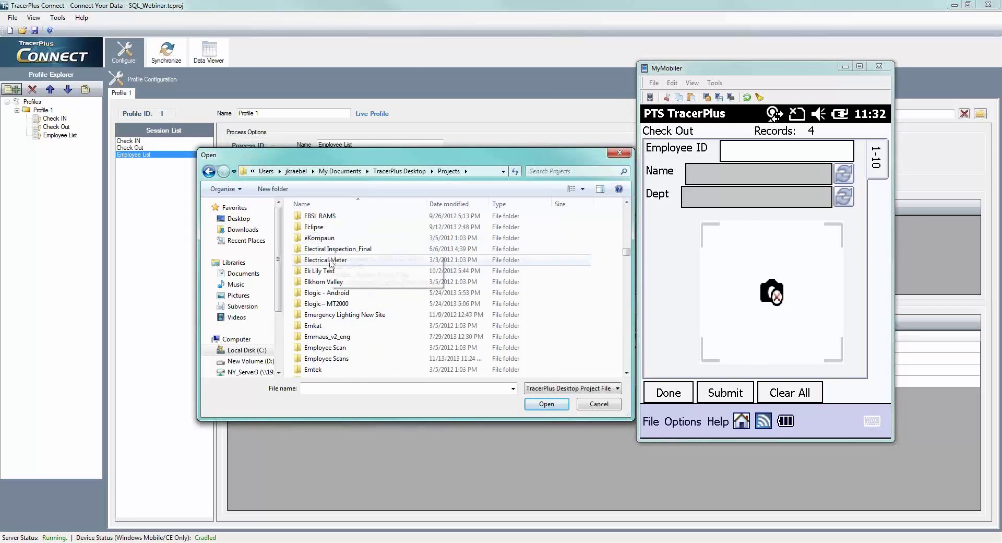
pyautogui.doubleClick(337, 358)
pyautogui.doubleClick(326, 242)
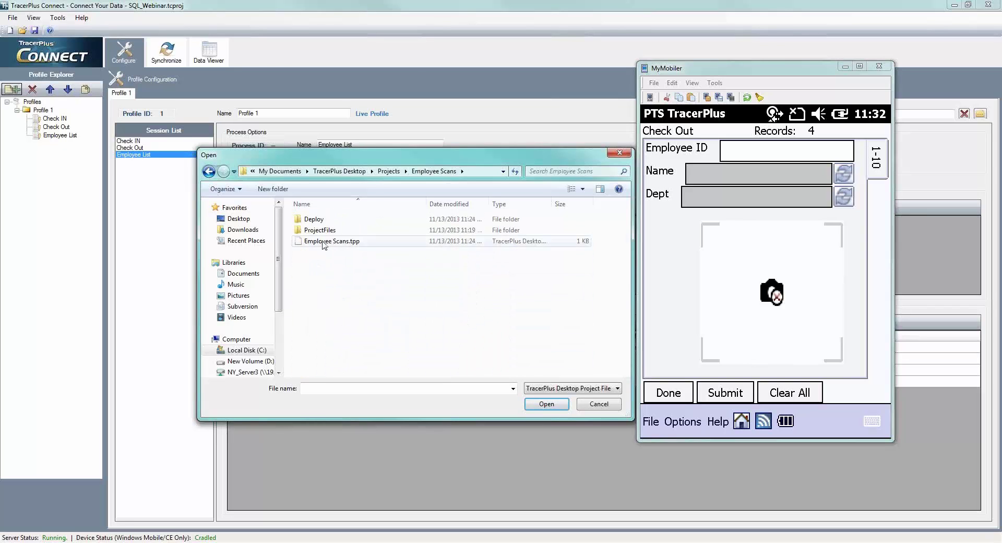
pyautogui.click(522, 335)
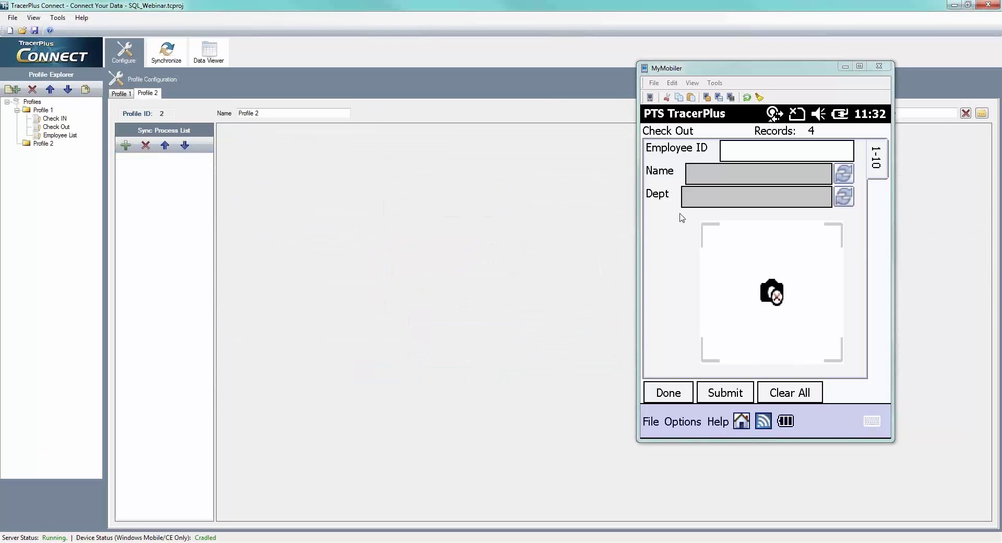
# Step: Minimize the device mirror window and rename the new sync profile as "Sync to device"
pyautogui.click(845, 66)
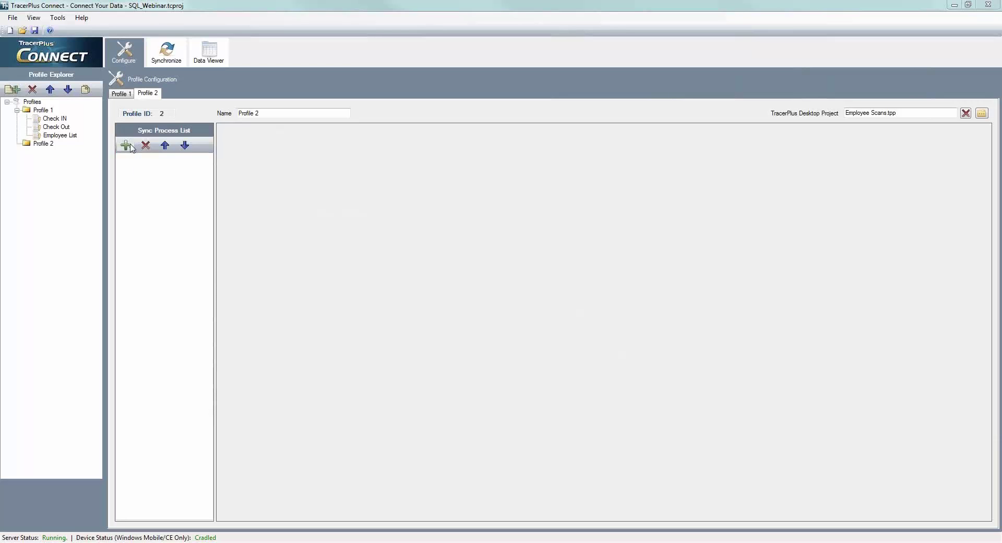
pyautogui.click(263, 113)
pyautogui.moveTo(274, 113); pyautogui.dragTo(202, 113)
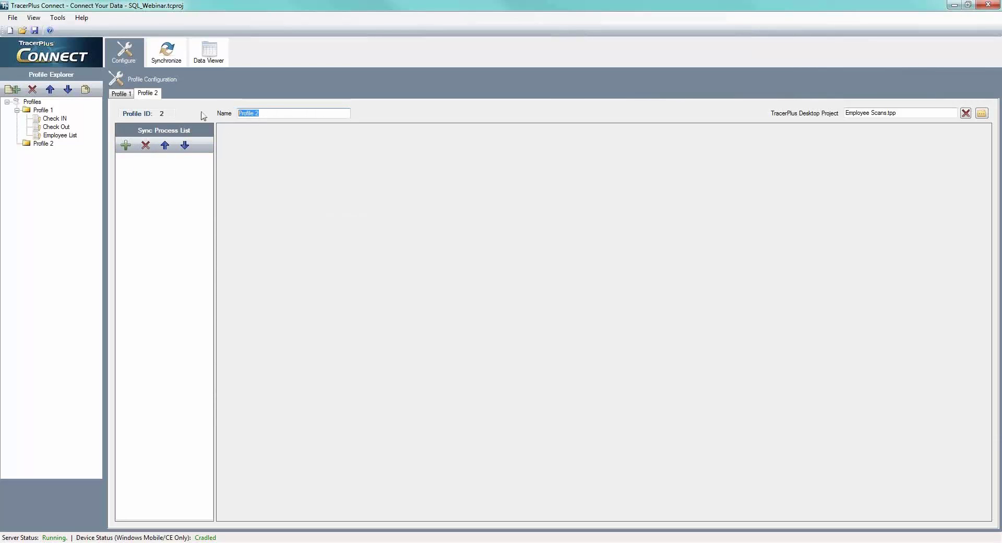
pyautogui.write('Sync to device')
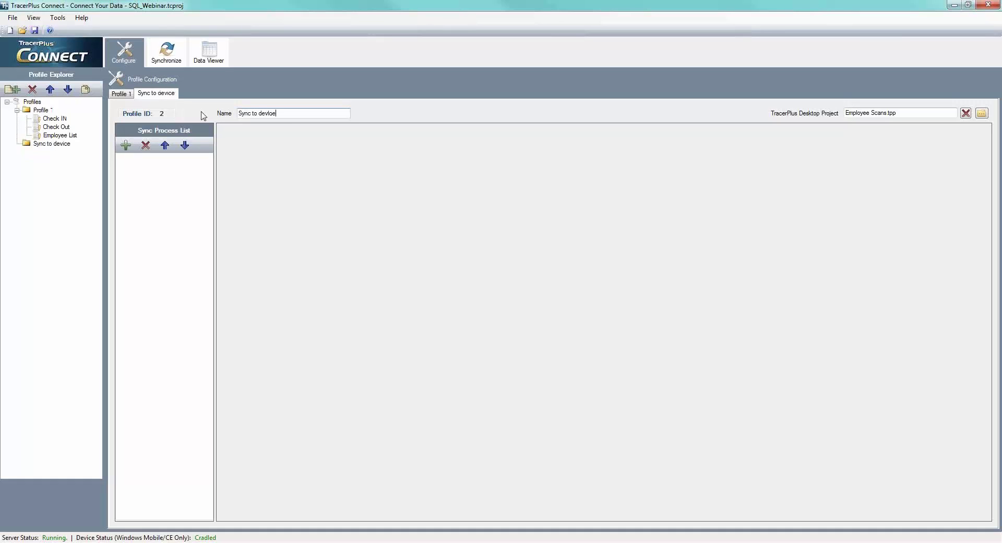
pyautogui.press('Tab')
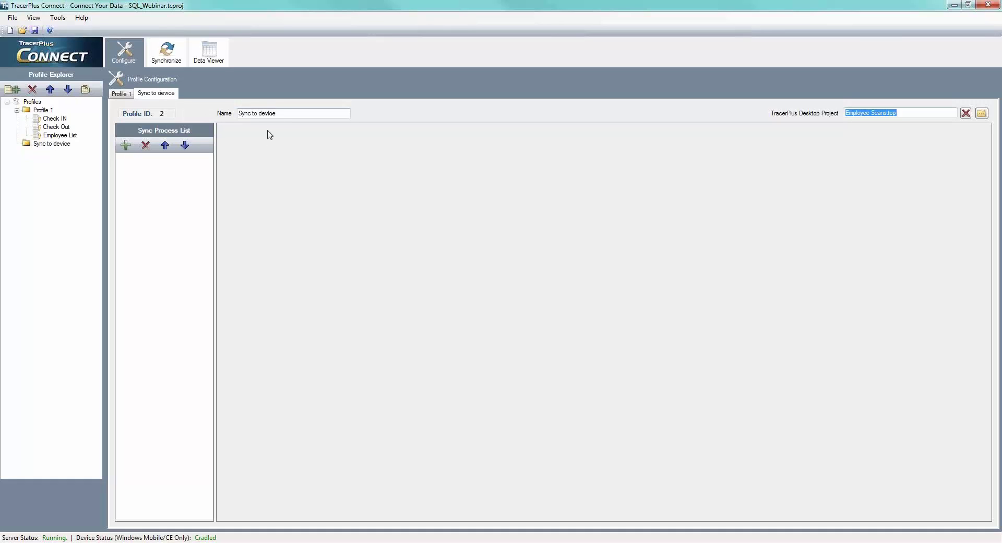
# Step: Add a sync process to the profile with an ODBC source using the SQL_Webinar - System datasource
pyautogui.click(126, 145)
pyautogui.click(307, 197)
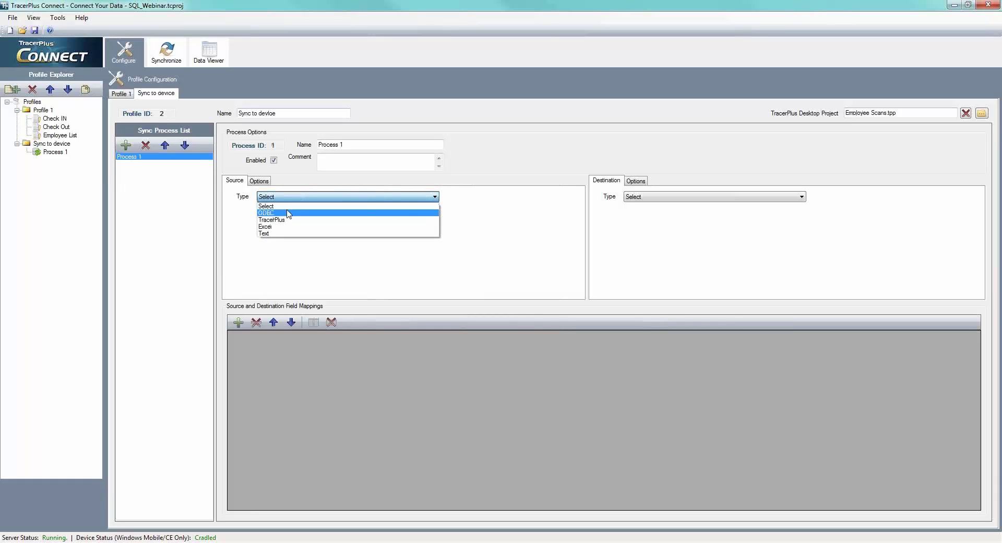
pyautogui.click(289, 213)
pyautogui.click(308, 217)
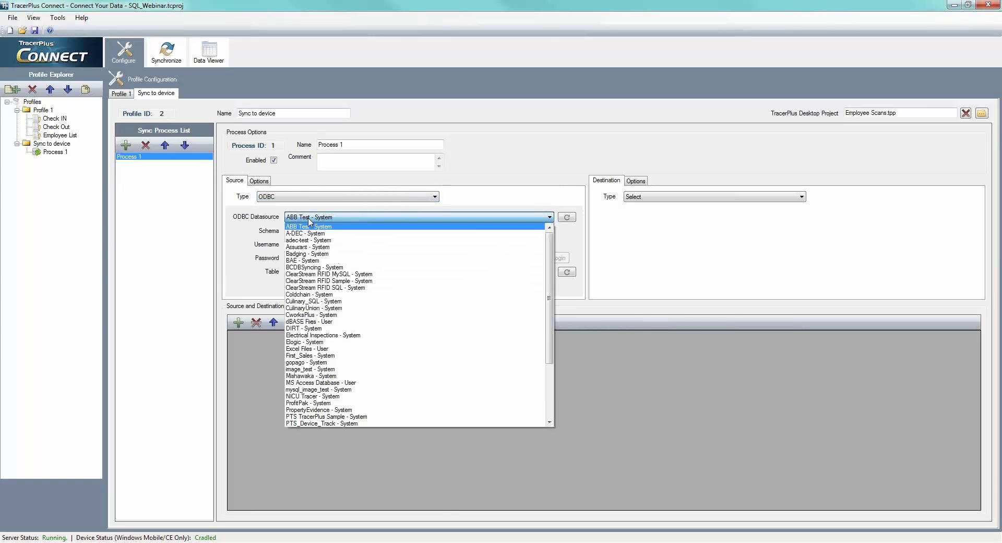
pyautogui.scroll(-5, 334, 337)
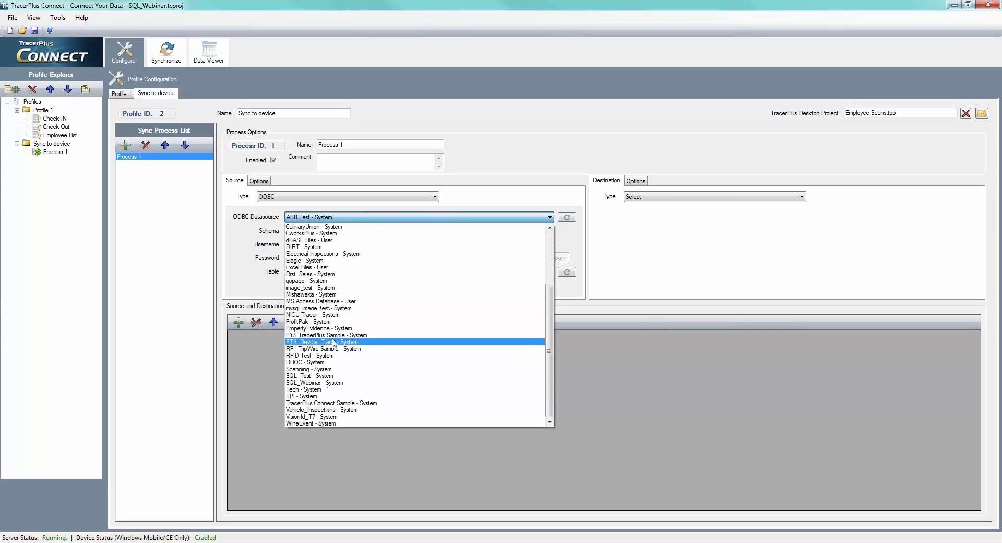
pyautogui.click(303, 383)
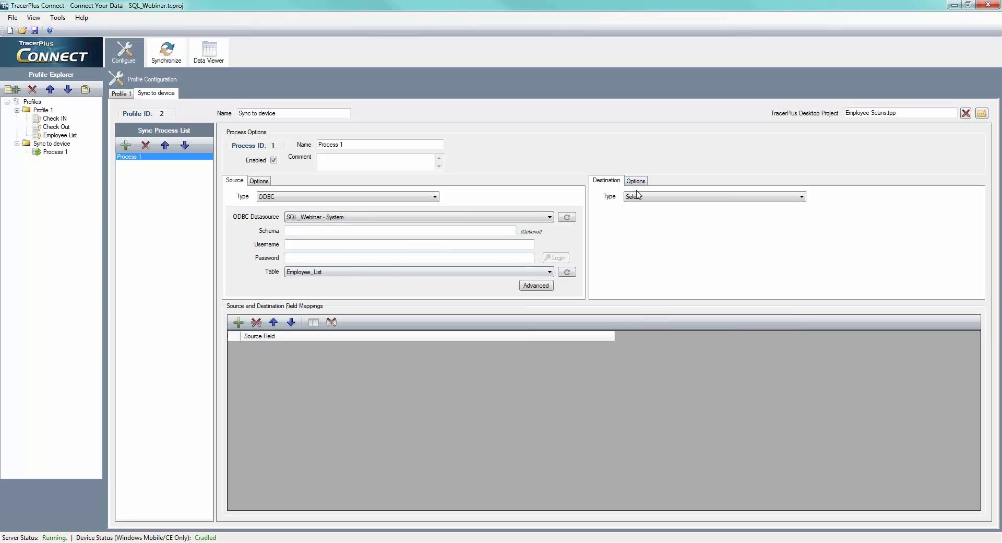
# Step: Set the process destination to TracerPlus with the Employee List session
pyautogui.click(637, 196)
pyautogui.click(665, 211)
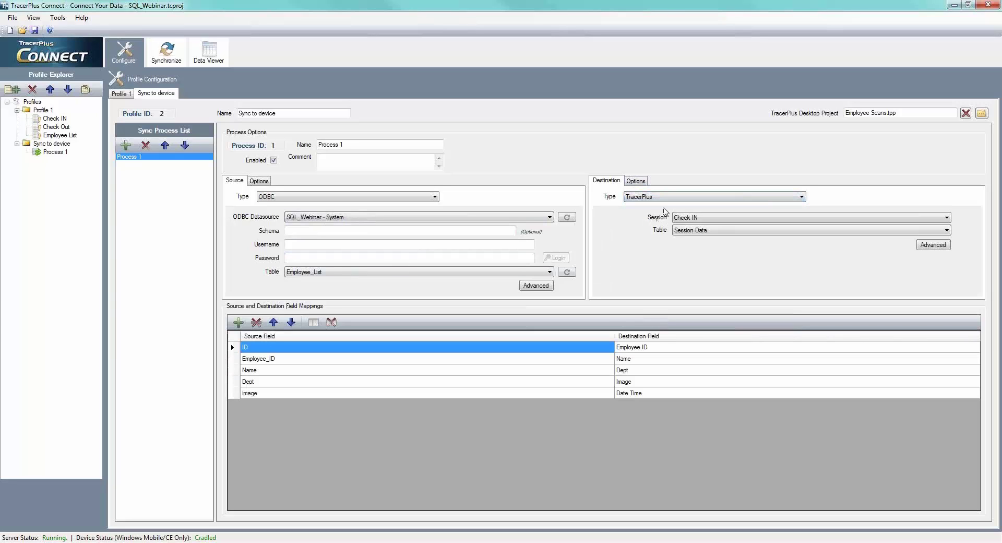
pyautogui.click(698, 218)
pyautogui.click(700, 243)
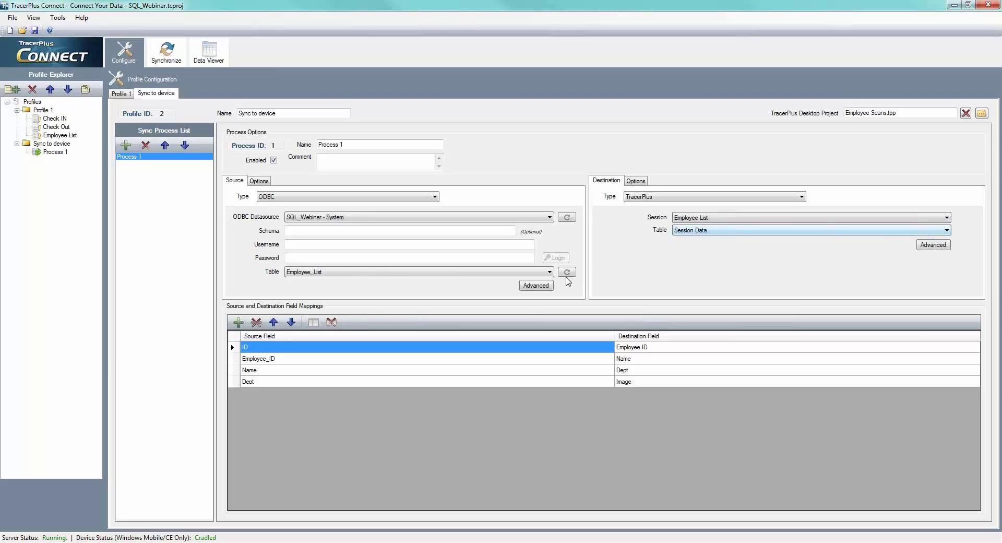
# Step: Remove the ID source field mapping and add a mapping from the source Image field to the destination Image field
pyautogui.click(257, 322)
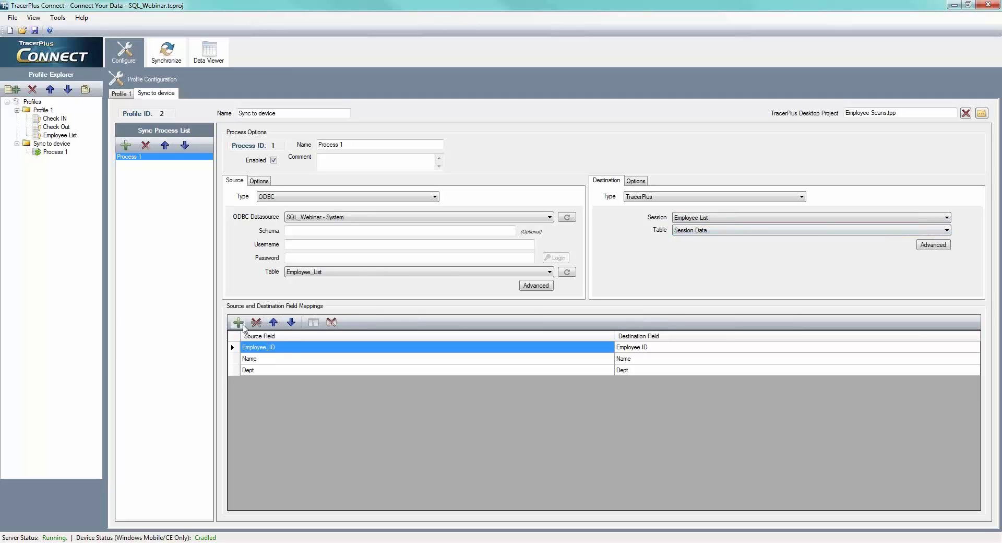
pyautogui.click(239, 323)
pyautogui.click(382, 387)
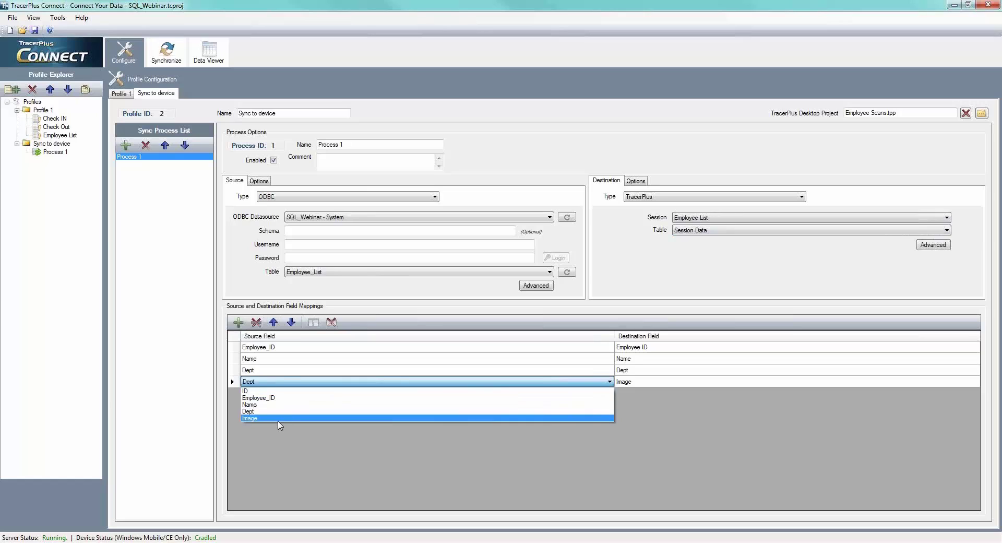
pyautogui.click(302, 424)
# Step: Try the UpdateExistingAppendIfNotFound post type for the destination and add an empty update field row
pyautogui.click(637, 183)
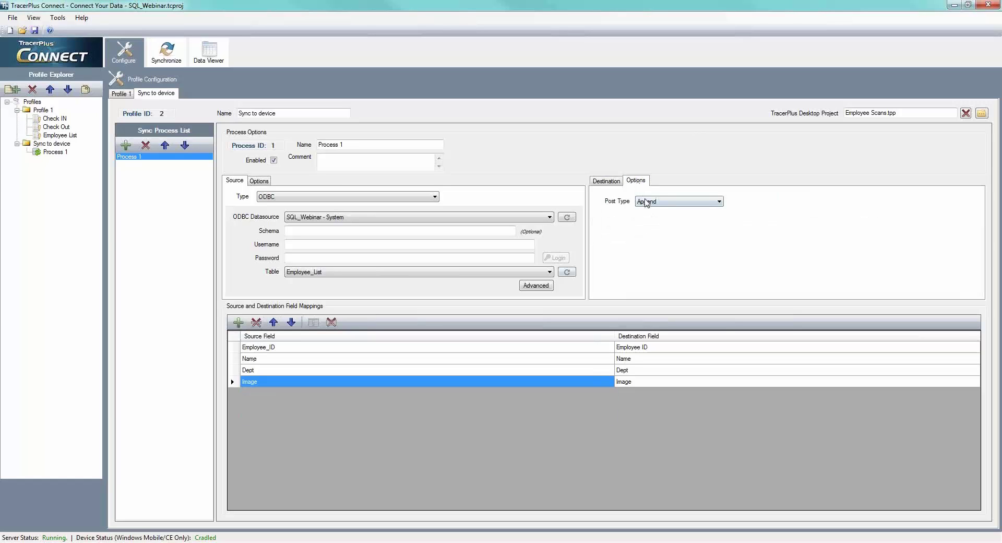
pyautogui.click(648, 203)
pyautogui.click(661, 231)
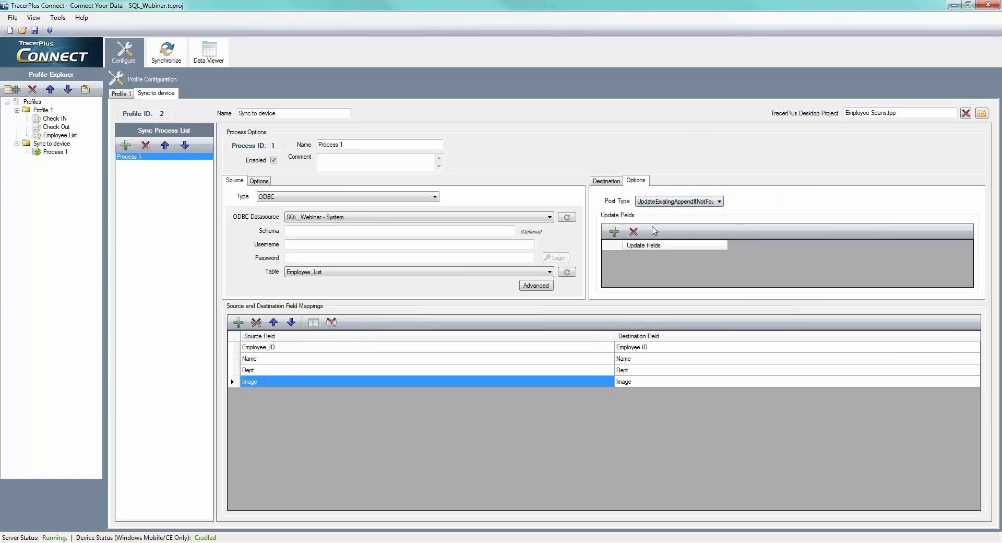
pyautogui.click(614, 231)
pyautogui.click(642, 256)
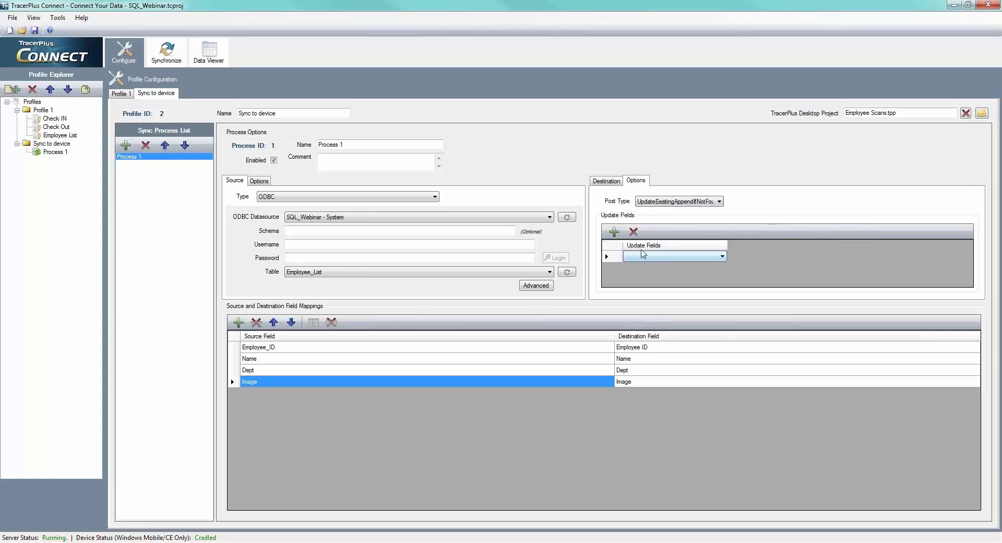
# Step: Replace the destination's post type with a different option and return to its session settings
pyautogui.click(658, 203)
pyautogui.click(656, 202)
pyautogui.click(656, 203)
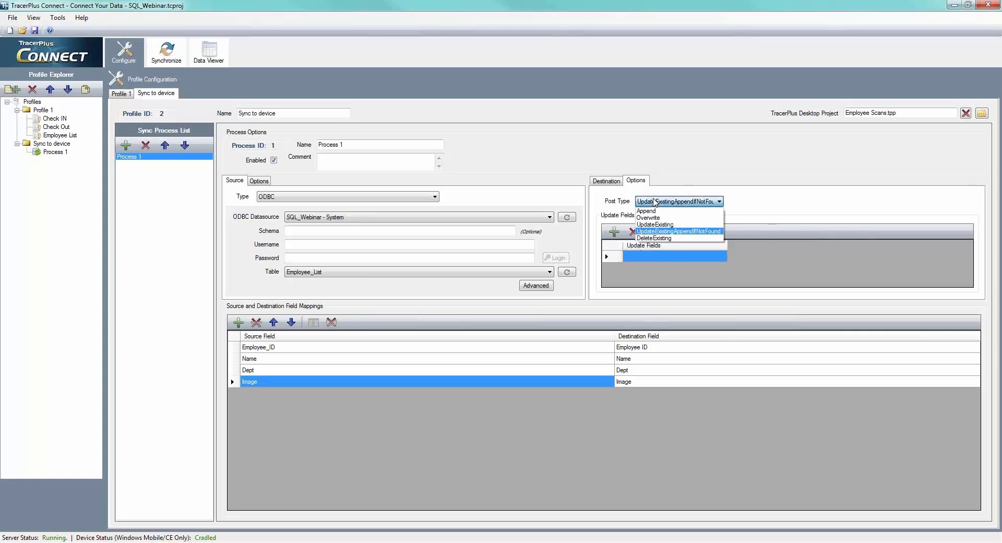
pyautogui.click(658, 226)
pyautogui.click(603, 182)
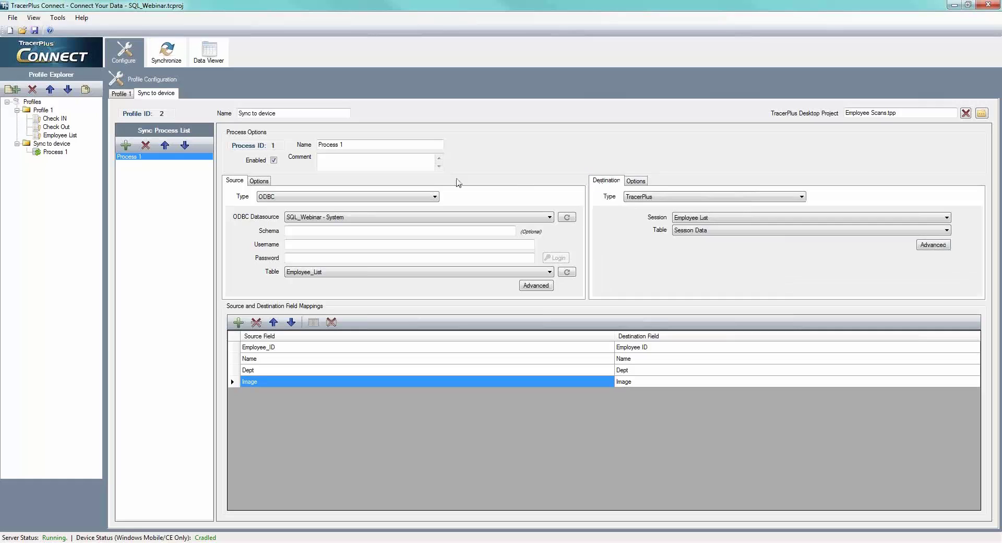
# Step: Check the source options and rename the sync process as "Sync Employee List"
pyautogui.click(259, 181)
pyautogui.click(236, 181)
pyautogui.moveTo(359, 146); pyautogui.dragTo(323, 147)
pyautogui.write('Sync Empl')
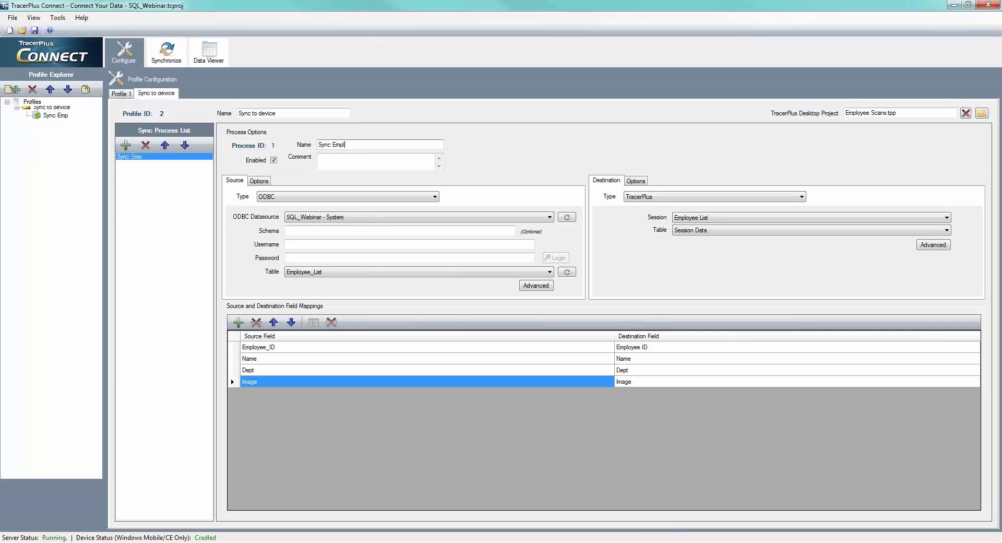
pyautogui.write('oyee List')
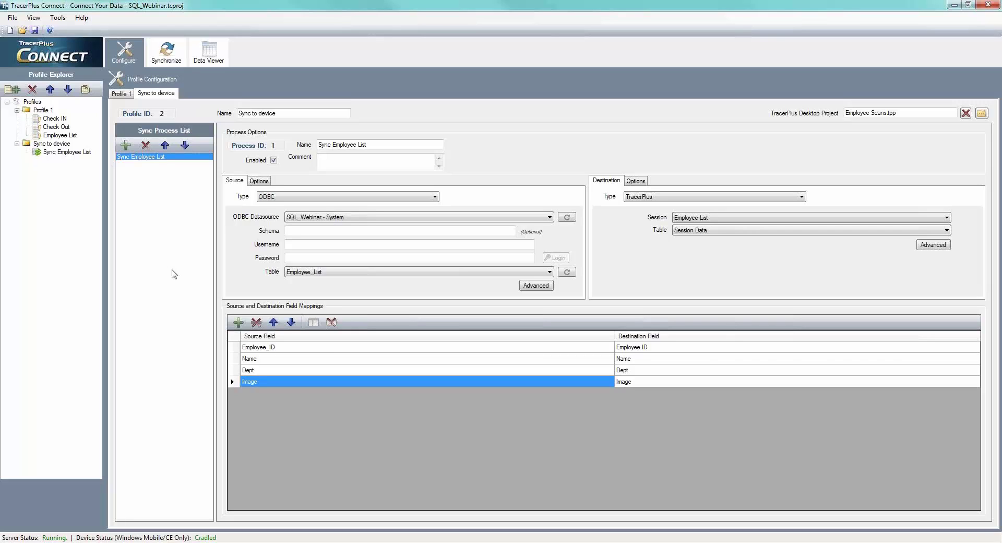
# Step: Create a second sync profile, also linked to the Employee Scans.tpp project in the Employee Scans folder
pyautogui.click(11, 89)
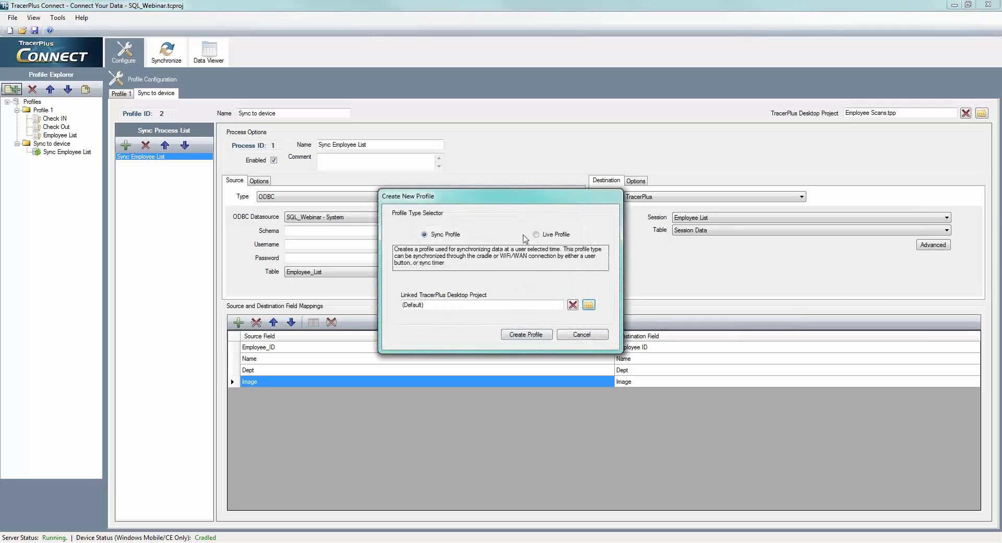
pyautogui.click(589, 305)
pyautogui.doubleClick(312, 219)
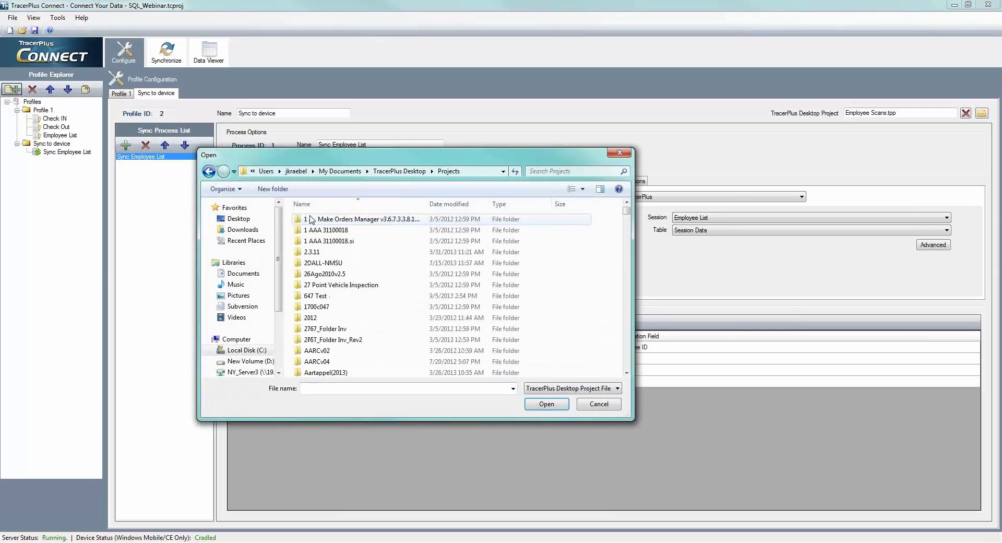
pyautogui.write('emp')
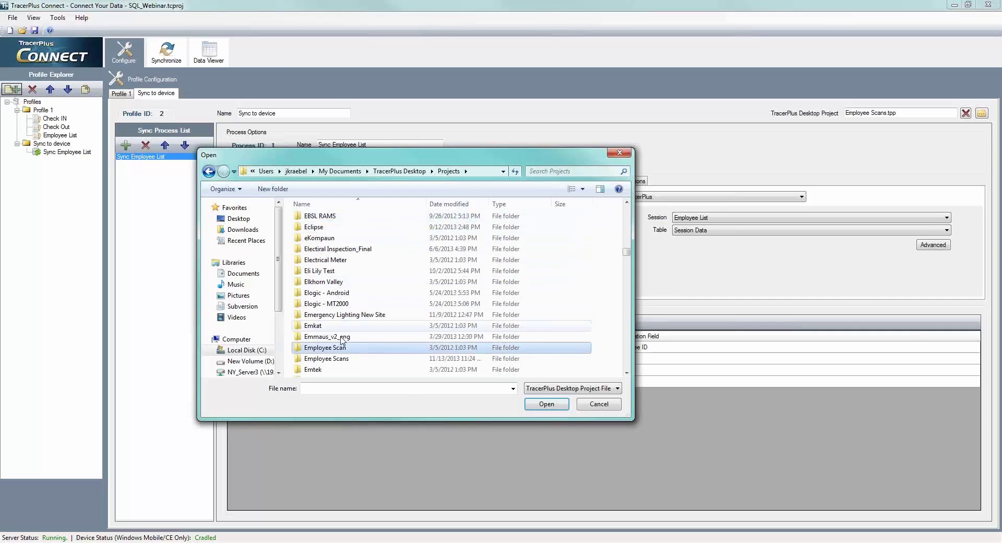
pyautogui.doubleClick(335, 358)
pyautogui.click(339, 242)
pyautogui.doubleClick(340, 243)
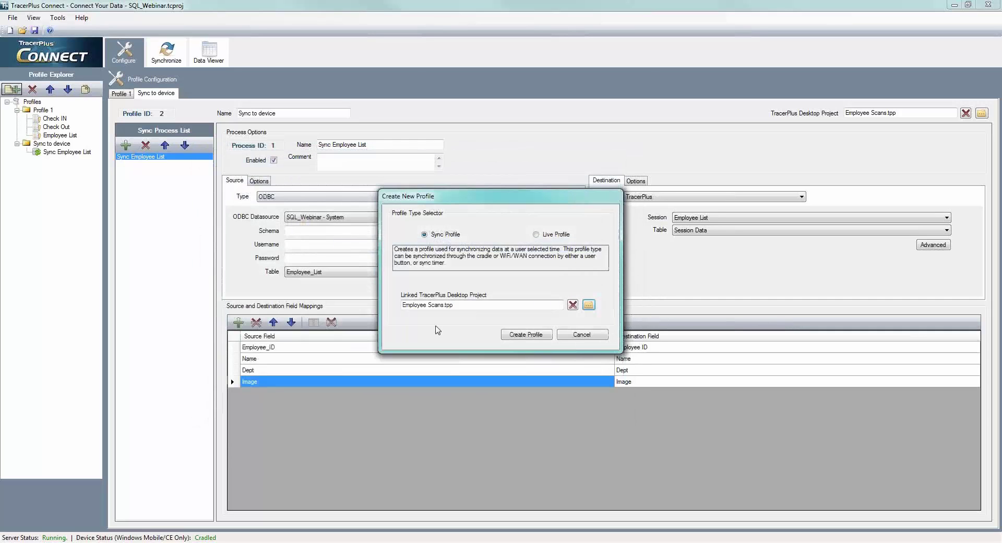
pyautogui.click(542, 342)
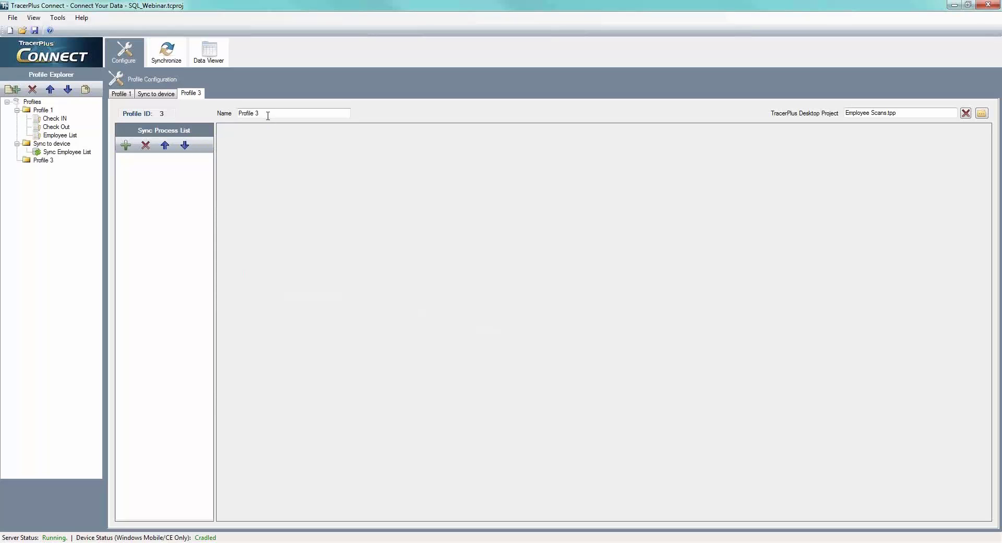
# Step: Name the new profile "Sync from device" and add a sync process named "Sync Check-in" to it
pyautogui.moveTo(264, 114); pyautogui.dragTo(234, 110)
pyautogui.write('Sync from device')
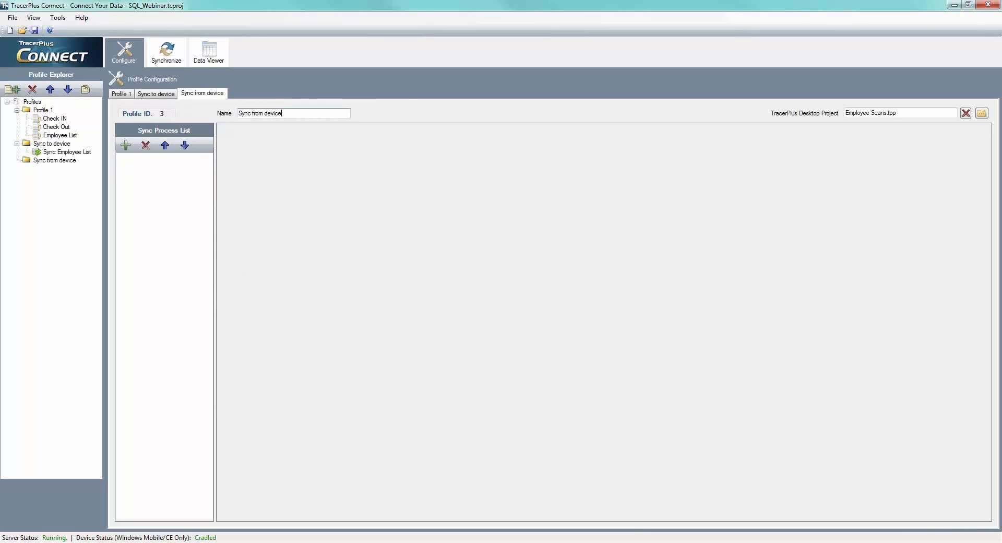
pyautogui.click(126, 145)
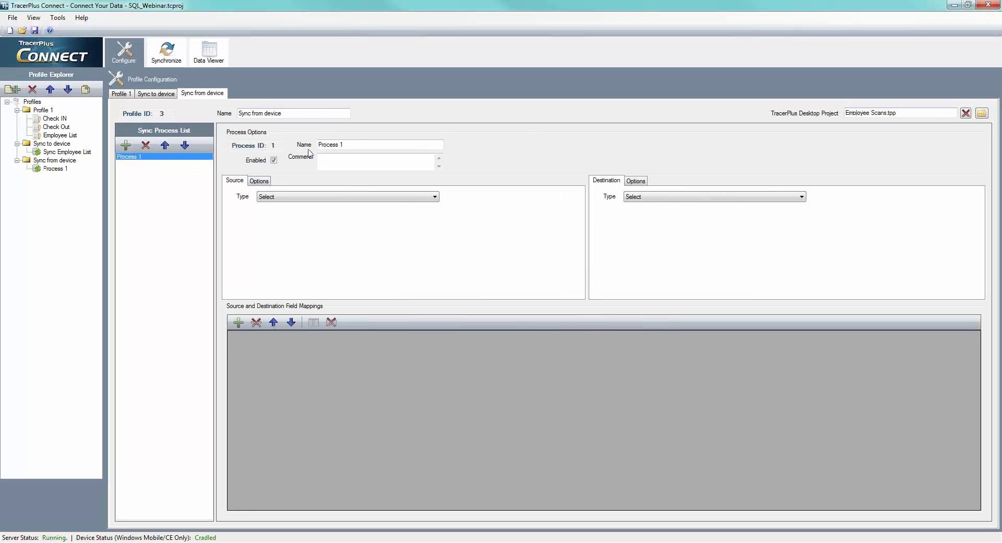
pyautogui.moveTo(348, 144); pyautogui.dragTo(287, 143)
pyautogui.write('Sync Check-in')
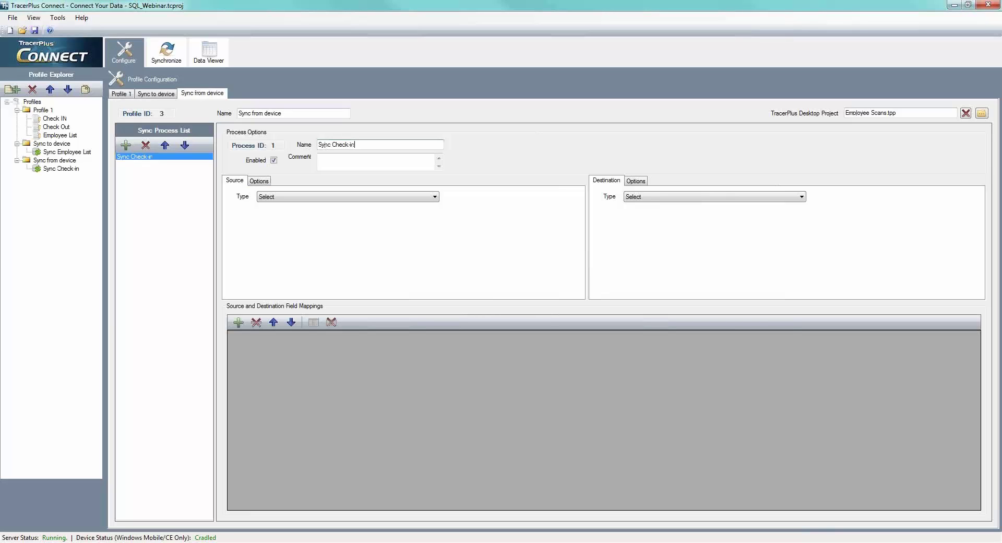
pyautogui.press('Tab')
# Step: Set Sync Check-in's source to the TracerPlus Check IN session and its destination to the Employee_Scans table of ODBC datasource SQL_Webinar - System
pyautogui.click(294, 198)
pyautogui.click(285, 220)
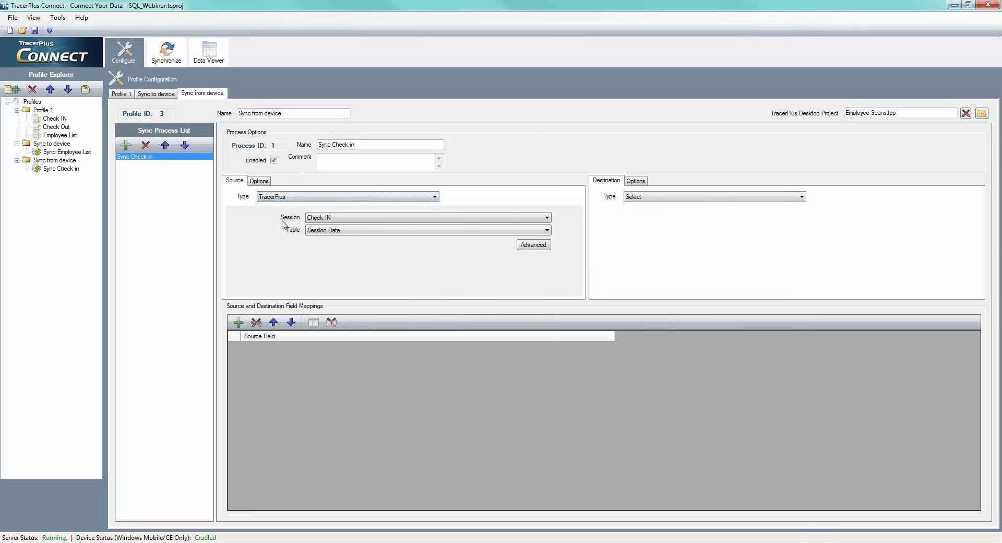
pyautogui.click(633, 198)
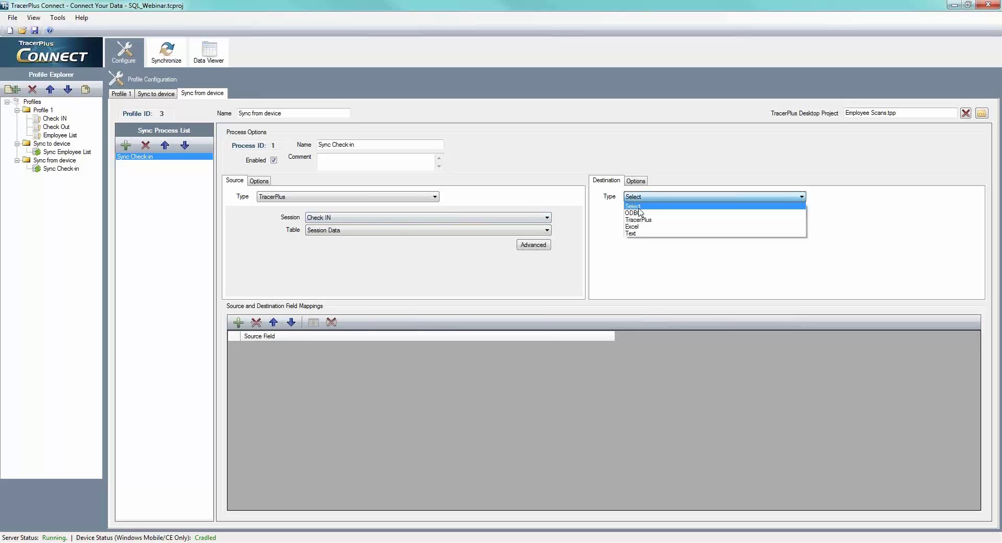
pyautogui.click(638, 212)
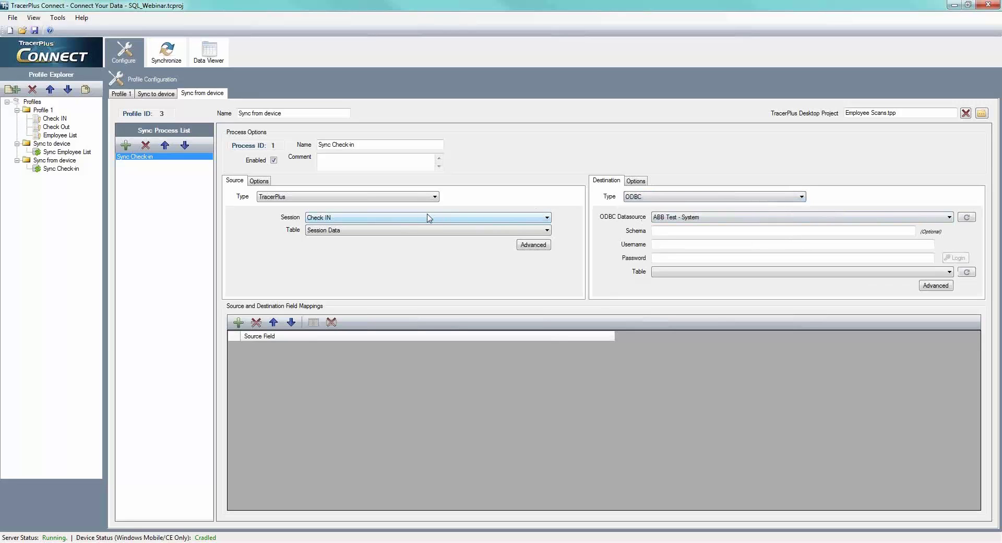
pyautogui.click(675, 218)
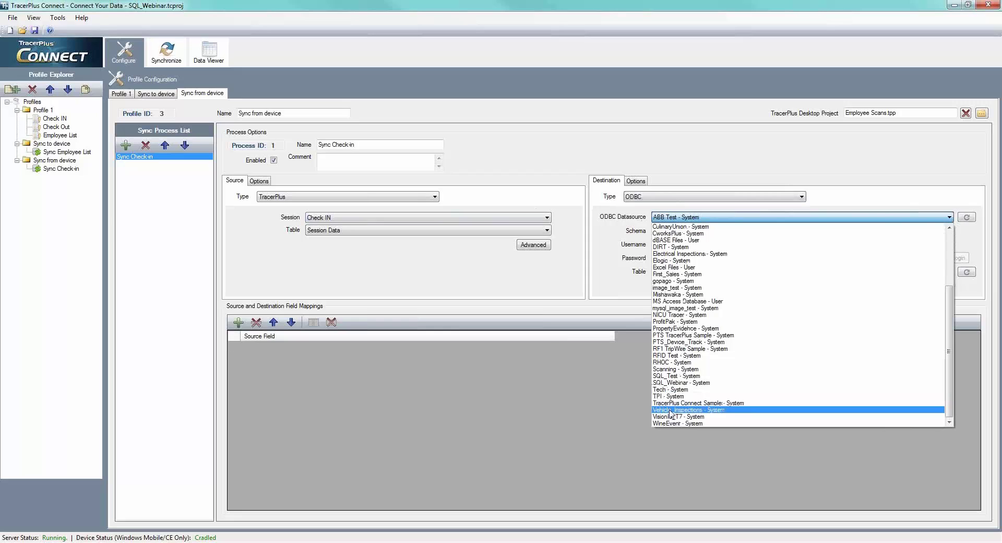
pyautogui.click(672, 383)
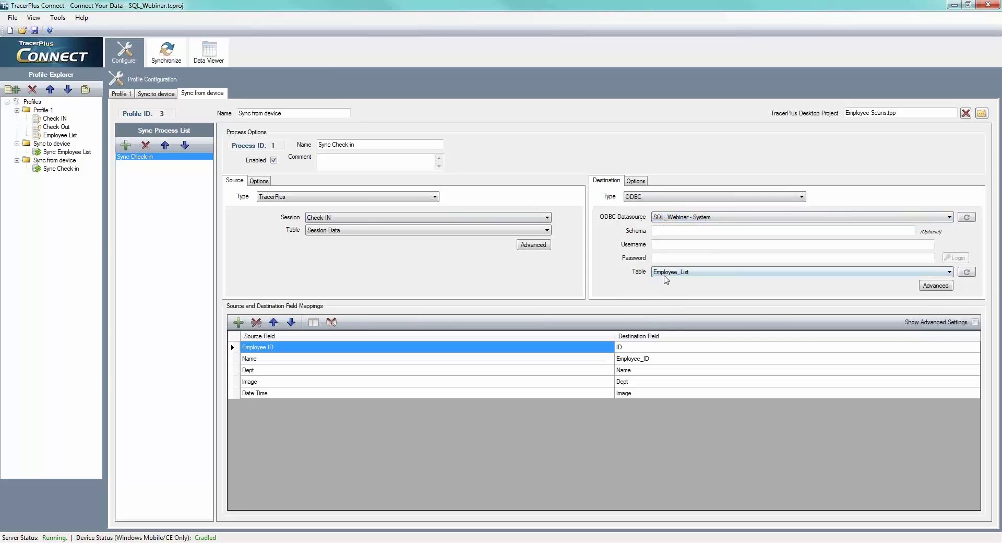
pyautogui.click(665, 272)
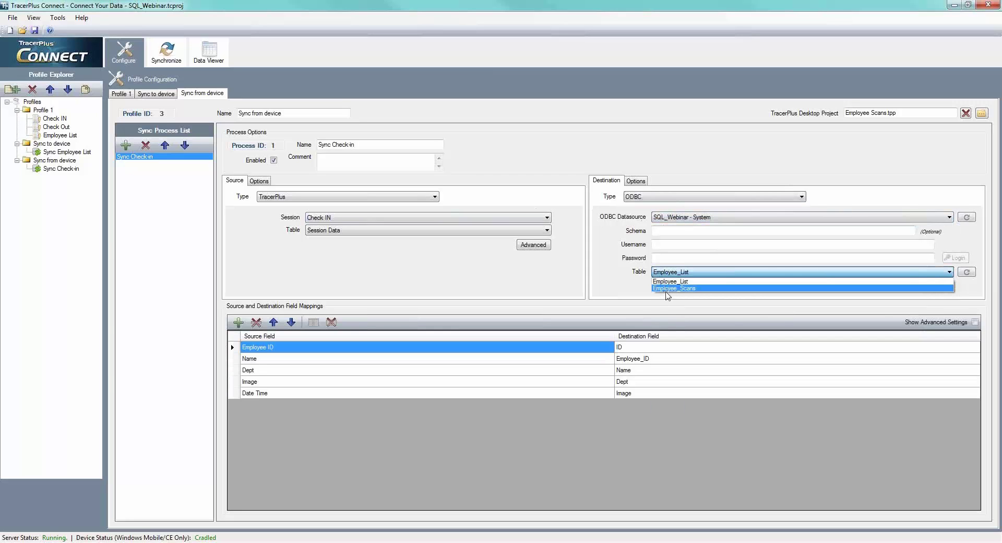
pyautogui.click(668, 288)
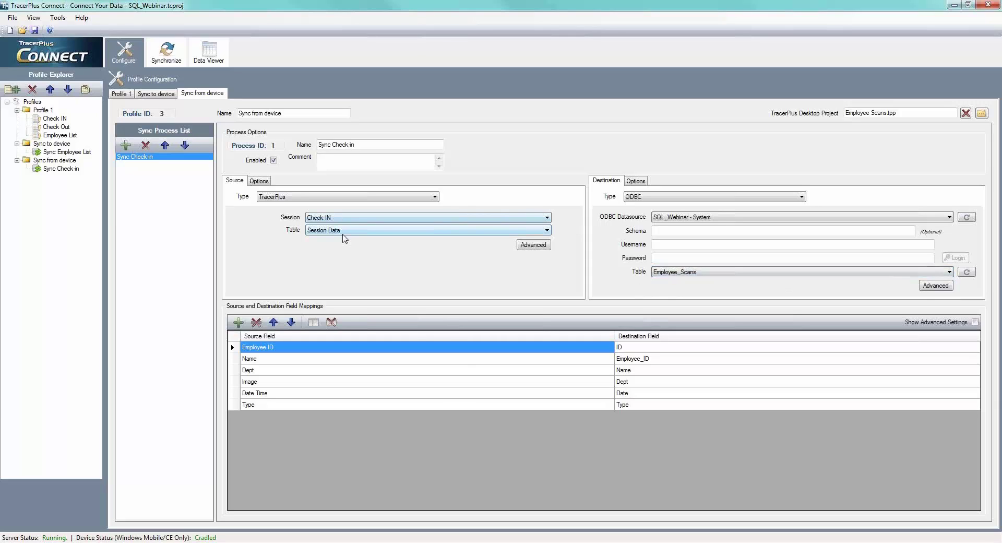
pyautogui.click(328, 218)
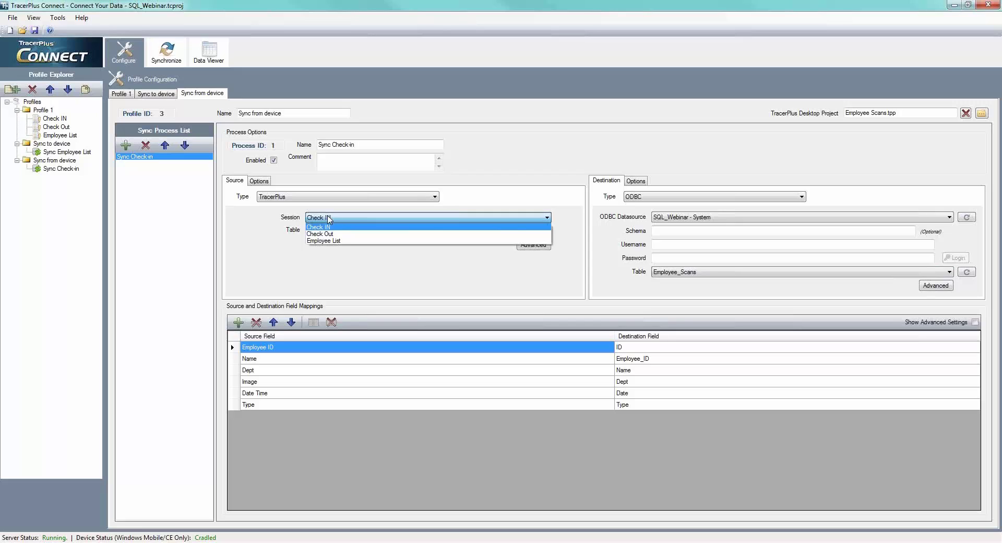
pyautogui.click(326, 227)
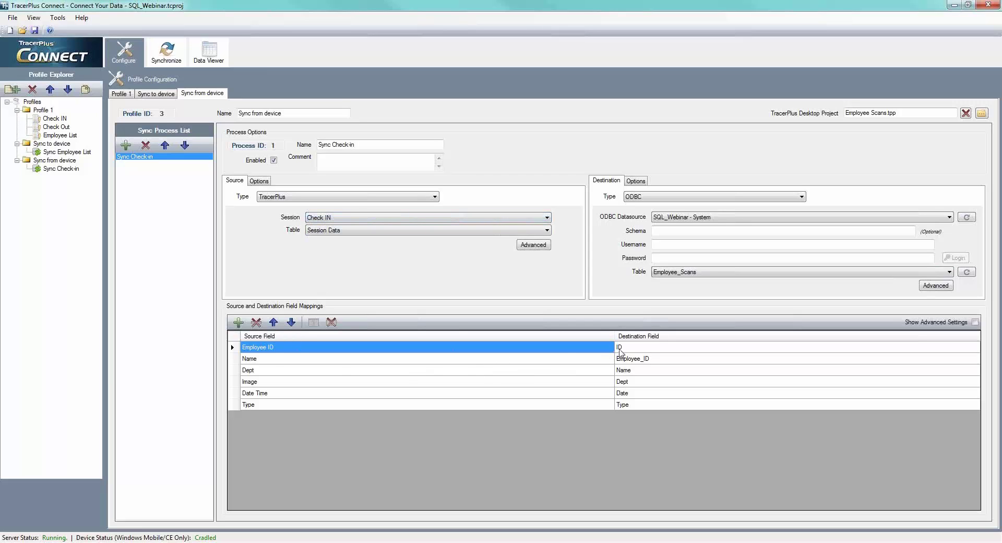
# Step: Remove the destination ID field and the source Image field from the Sync Check-in field mappings
pyautogui.click(619, 349)
pyautogui.click(256, 322)
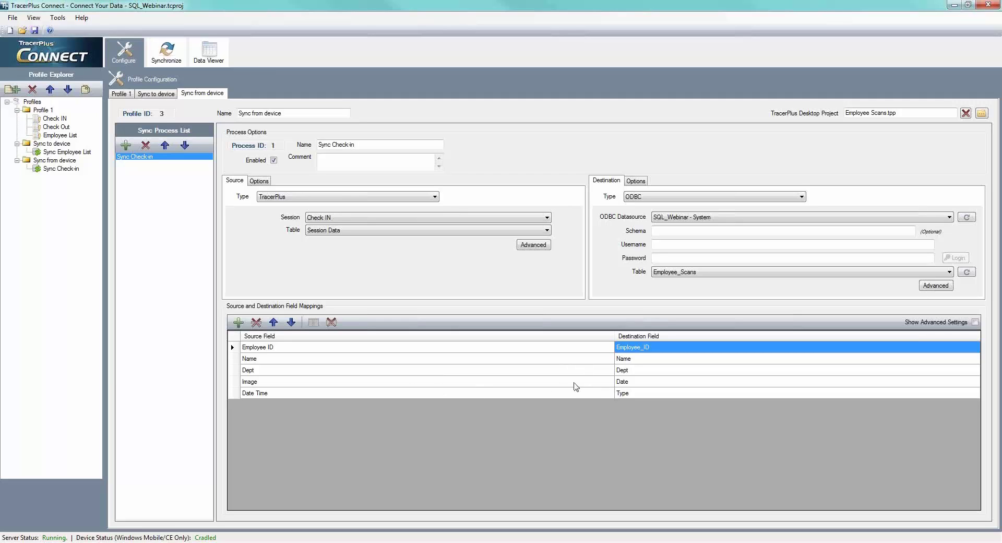
pyautogui.click(342, 387)
pyautogui.click(256, 322)
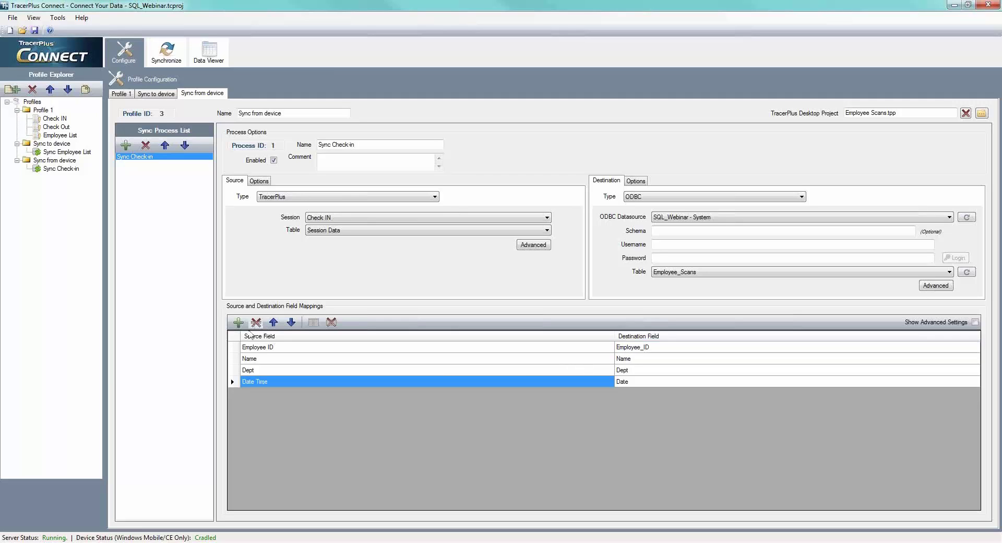
# Step: Add a field mapping row that links the source Type field to the destination Type field
pyautogui.click(240, 324)
pyautogui.click(297, 394)
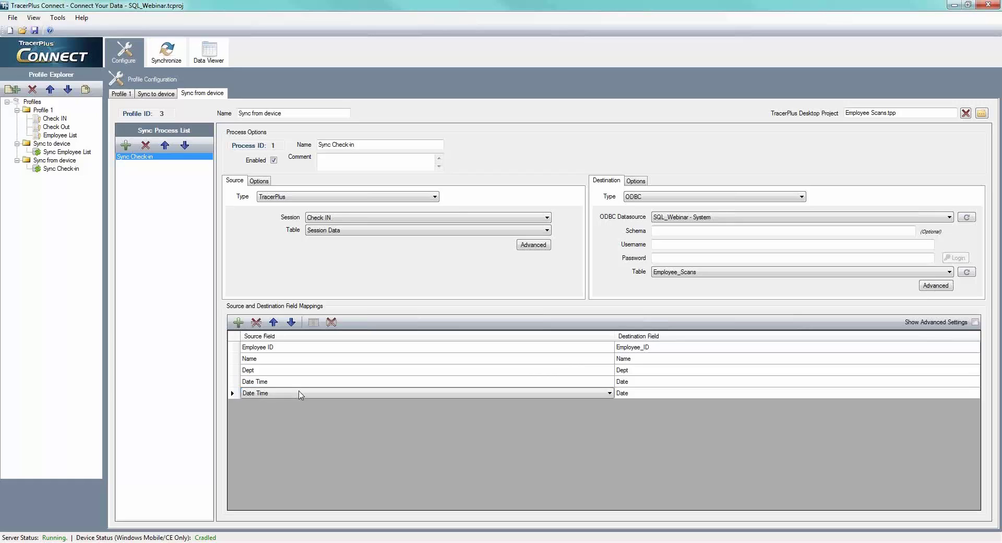
pyautogui.click(297, 394)
pyautogui.click(258, 440)
pyautogui.click(631, 396)
pyautogui.click(630, 397)
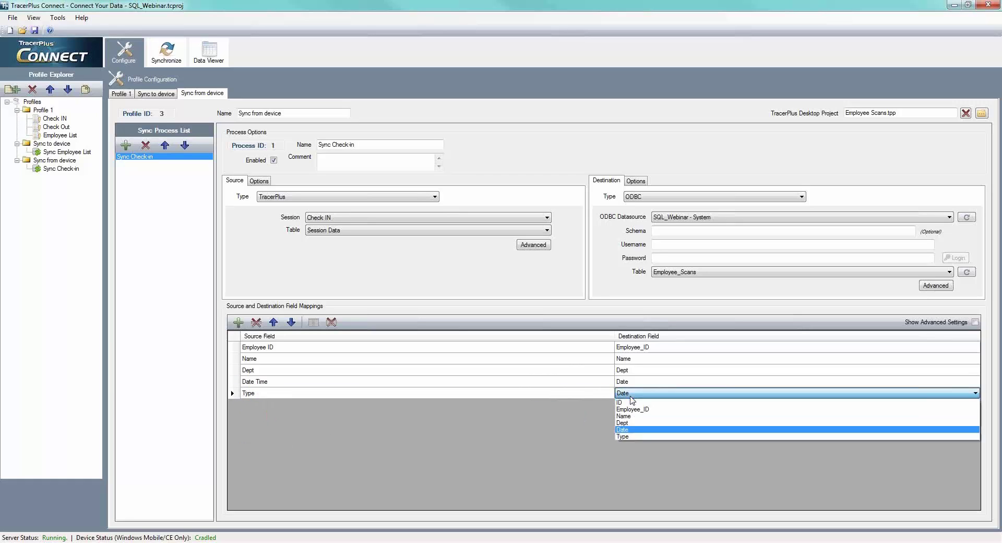
pyautogui.click(620, 438)
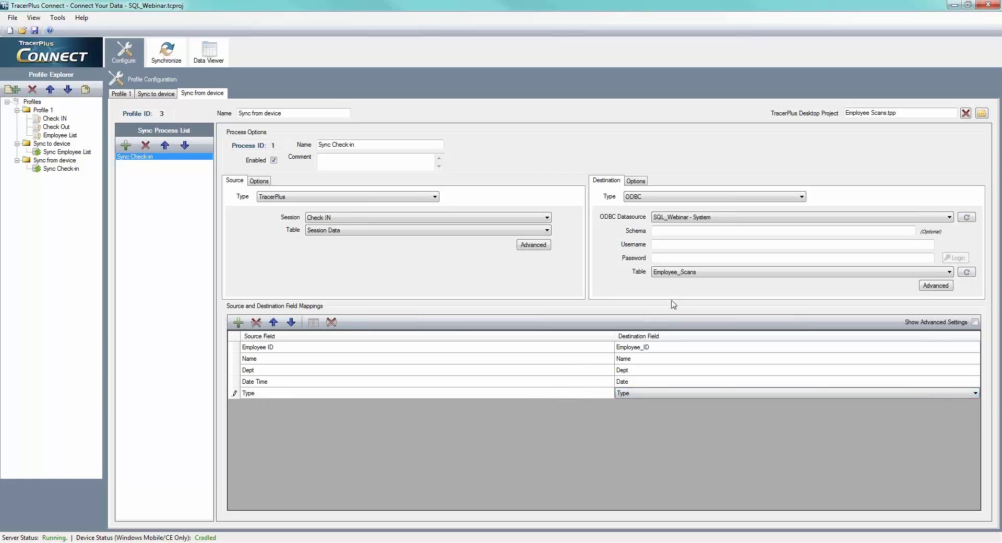
# Step: Check the destination post type and enable Delete After Transfer for the Sync Check-in source
pyautogui.click(637, 181)
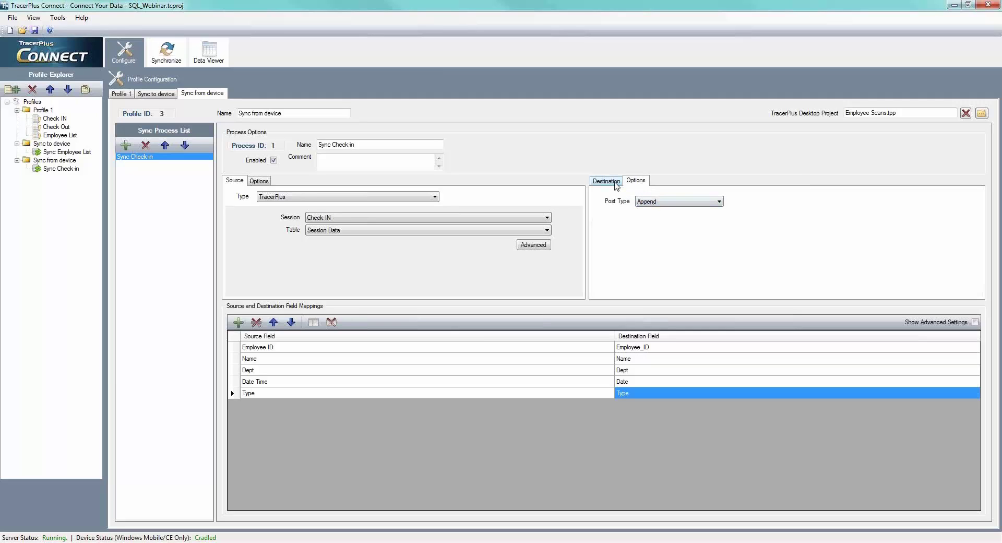
pyautogui.click(616, 183)
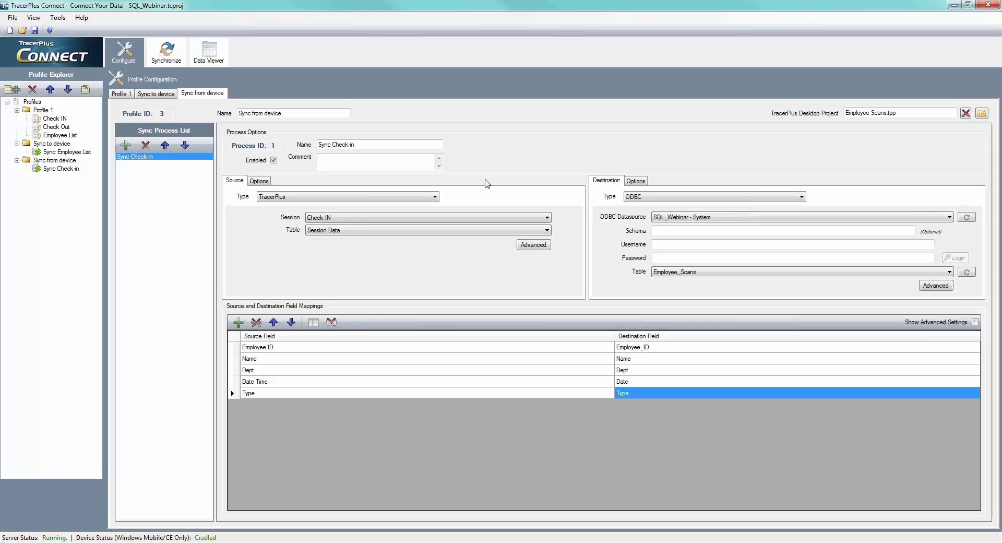
pyautogui.click(260, 181)
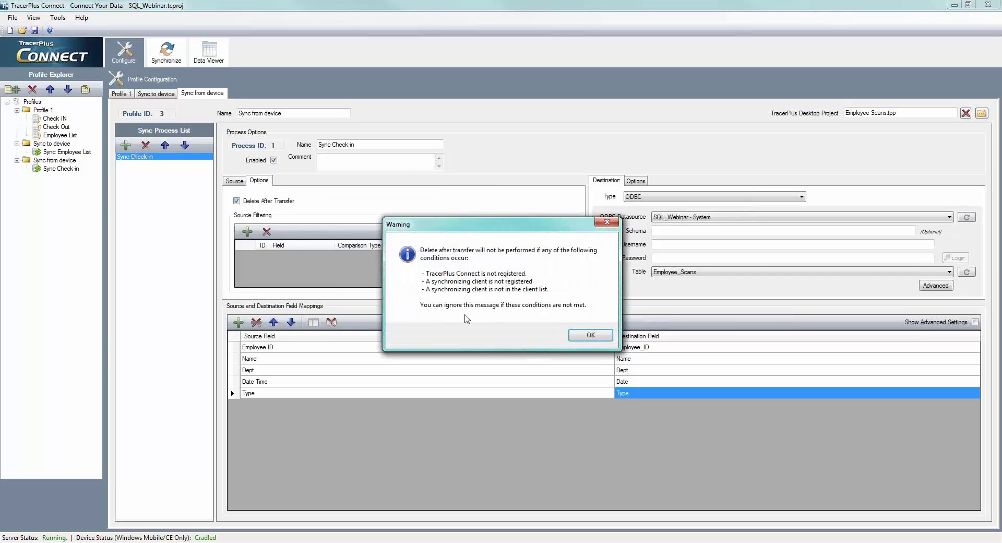
pyautogui.click(584, 337)
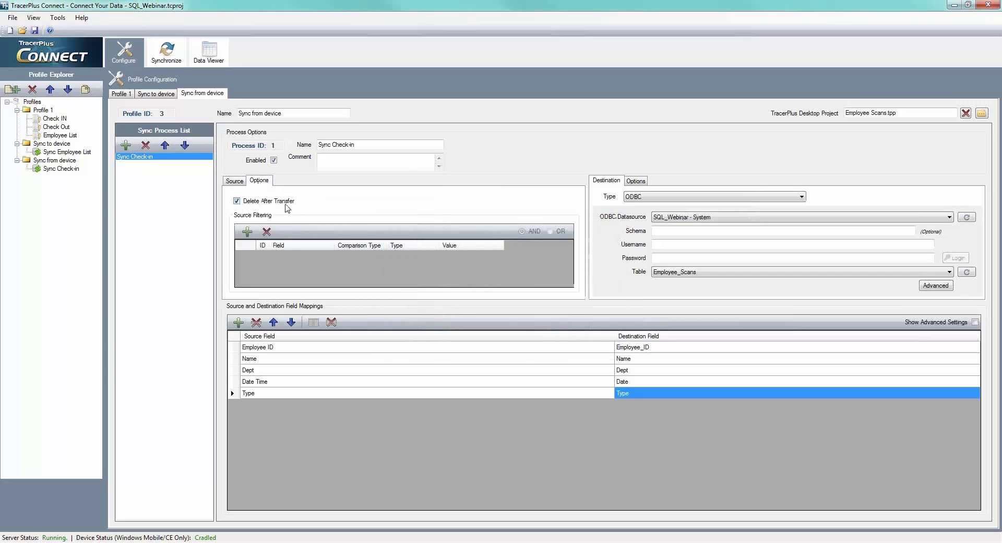
pyautogui.click(240, 184)
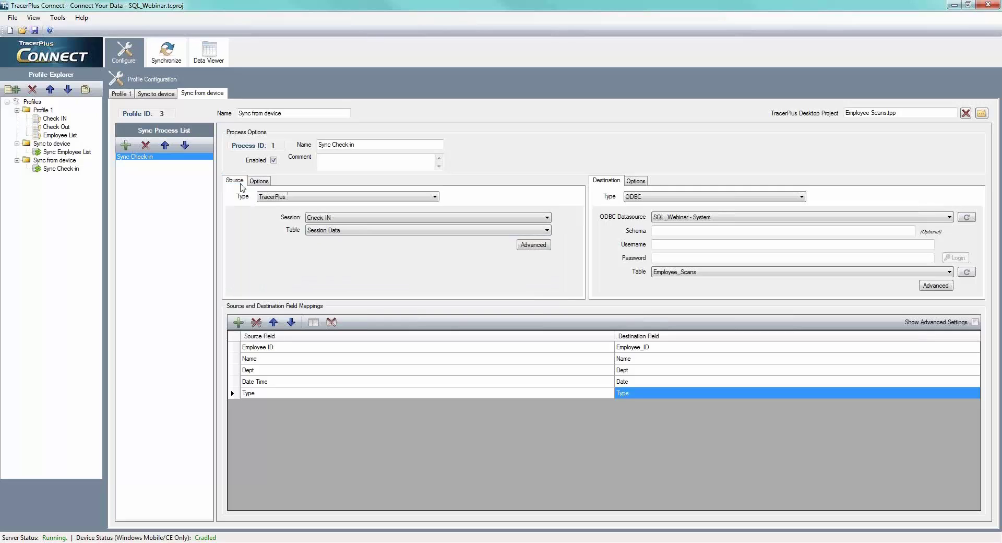
# Step: Add a second sync process to the Sync from device profile and name it "Sync Check-out"
pyautogui.click(125, 145)
pyautogui.click(124, 164)
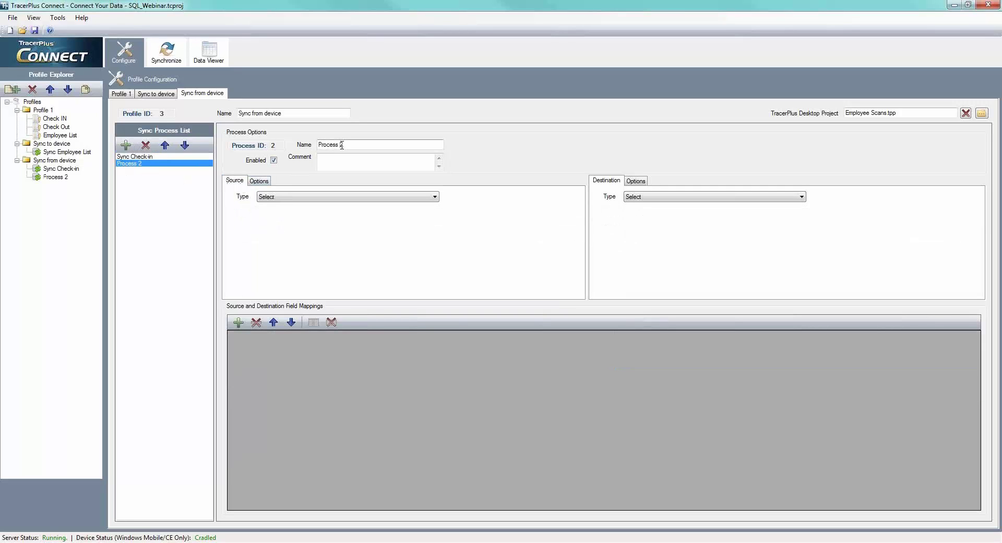
pyautogui.moveTo(343, 145); pyautogui.dragTo(320, 145)
pyautogui.write('Sync Check-out')
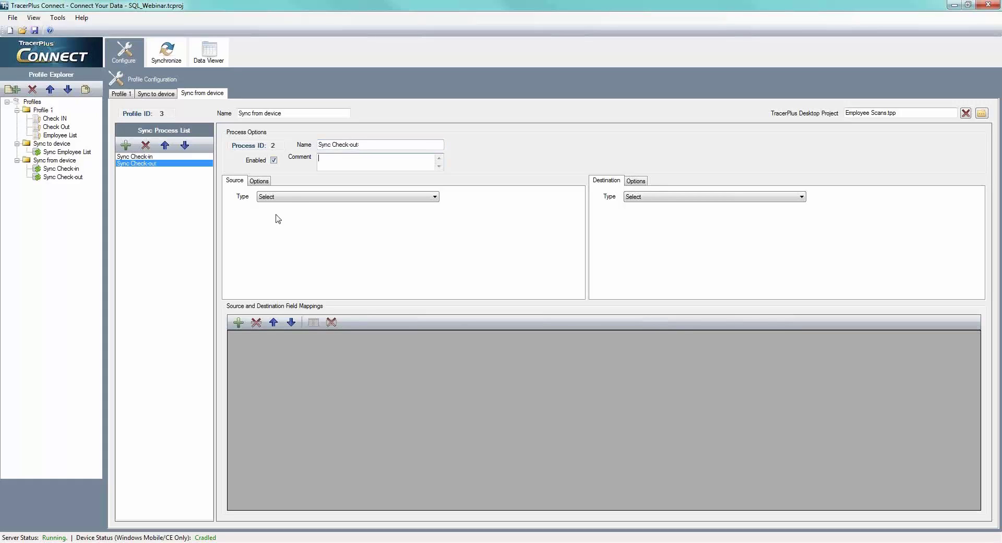
# Step: Set the Sync Check-out source to TracerPlus with the Check Out session
pyautogui.click(289, 198)
pyautogui.click(282, 219)
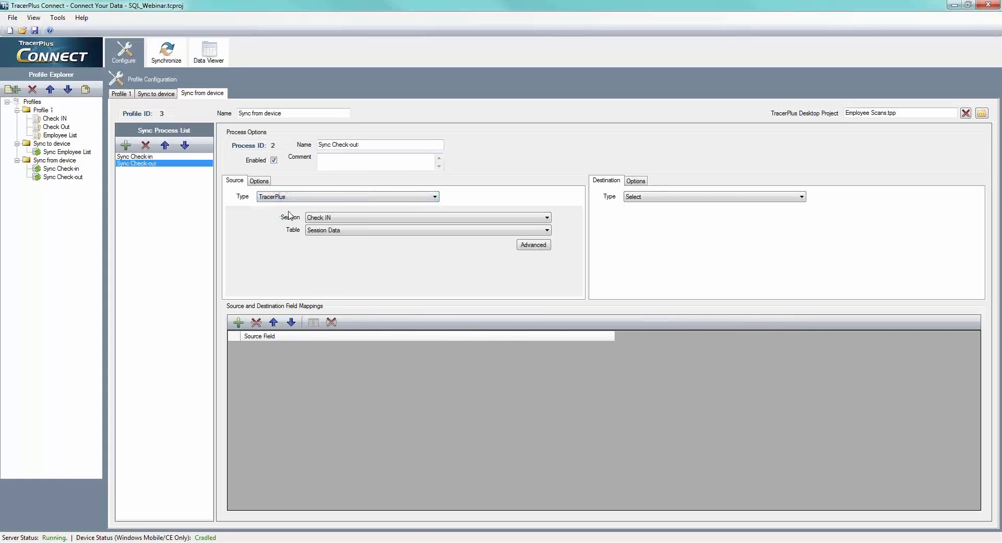
pyautogui.click(330, 217)
pyautogui.click(329, 232)
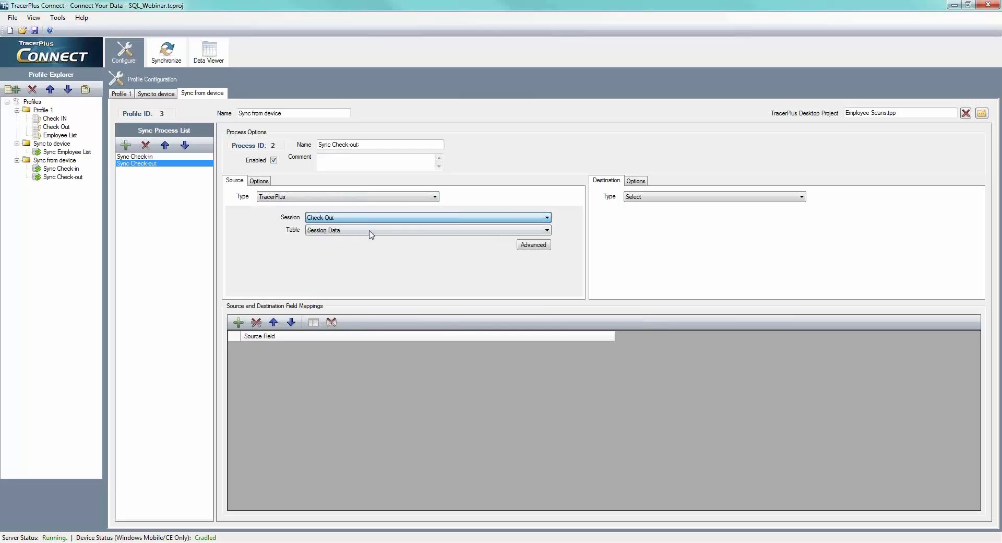
# Step: Set the Sync Check-out destination to ODBC datasource SQL_Webinar - System with the Employee_Scans table
pyautogui.click(620, 196)
pyautogui.click(633, 208)
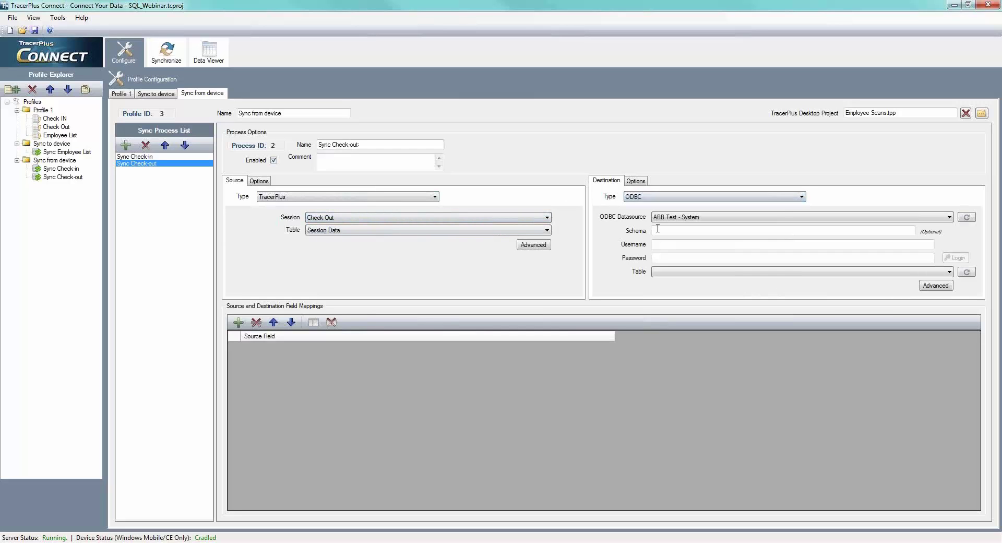
pyautogui.click(659, 217)
pyautogui.scroll(-3, 676, 366)
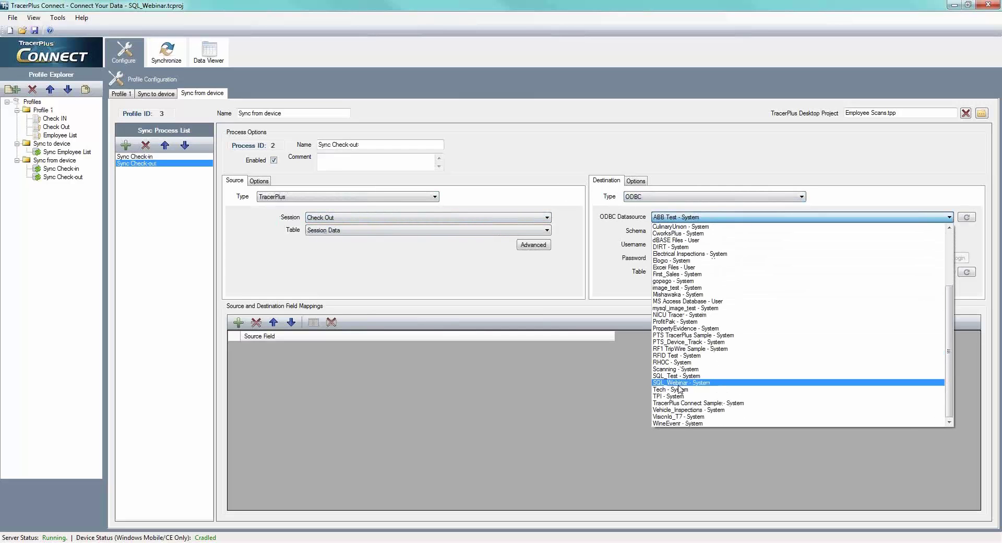
pyautogui.click(678, 386)
pyautogui.click(682, 272)
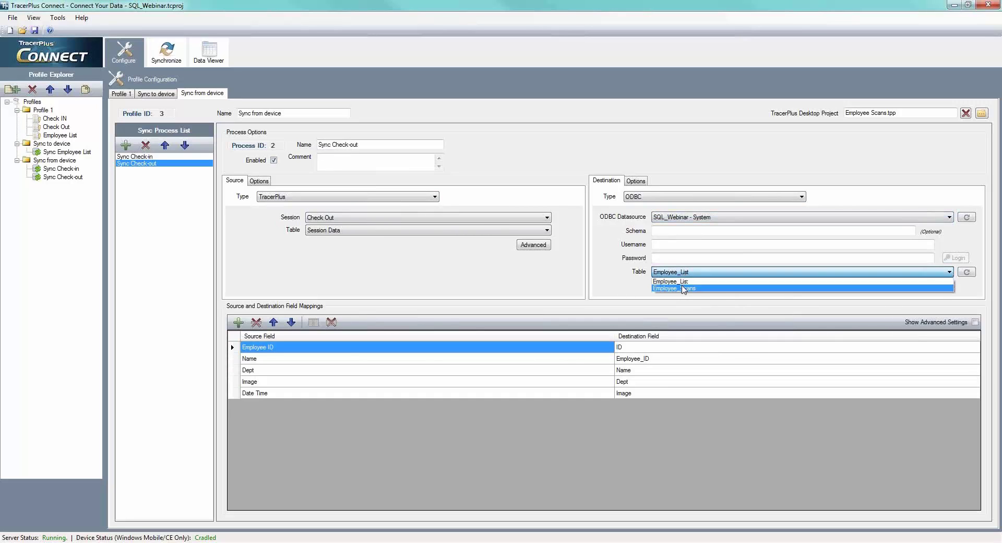
pyautogui.click(662, 283)
# Step: Remove the destination ID and source Image fields from the Sync Check-out mappings and add a Type-to-Type row
pyautogui.click(662, 347)
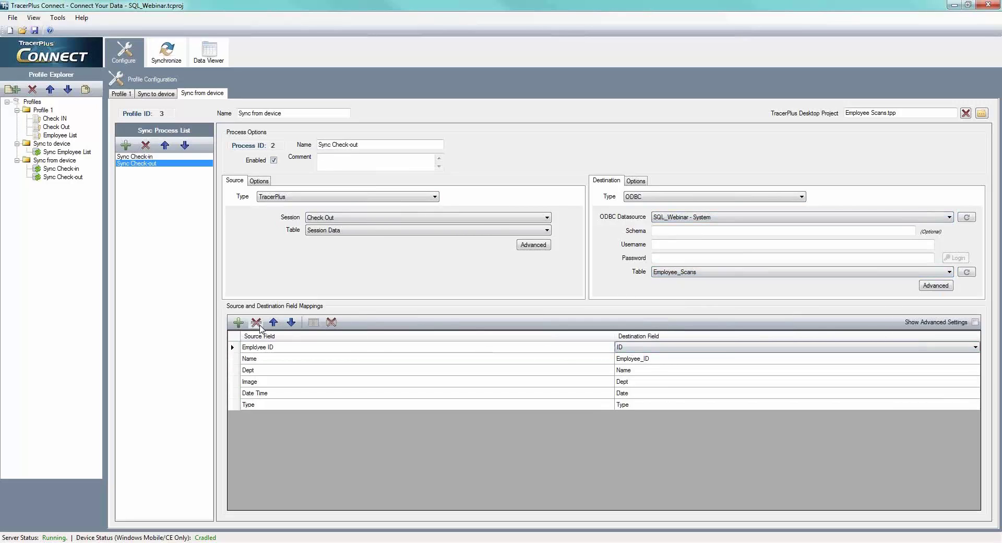
pyautogui.click(257, 322)
pyautogui.click(239, 322)
pyautogui.click(261, 381)
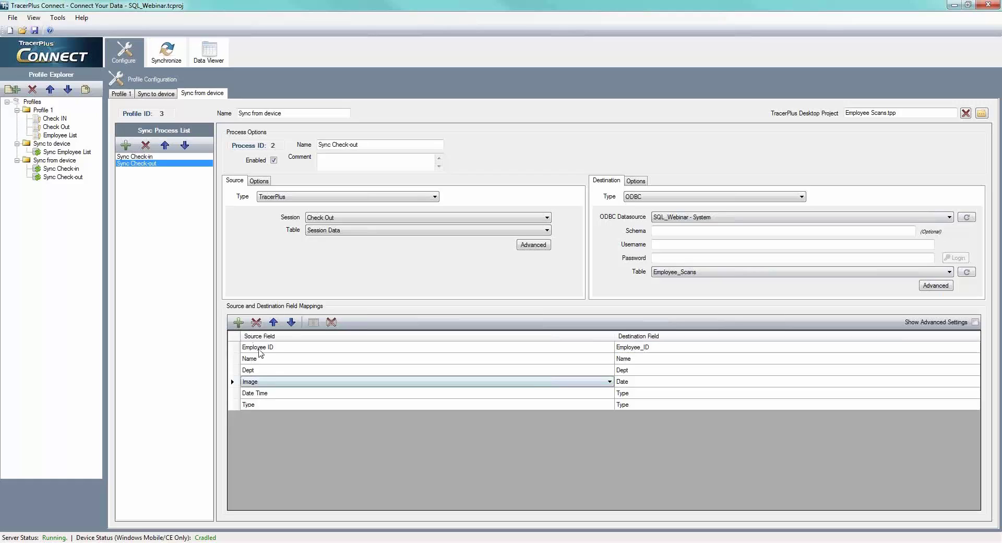
pyautogui.click(256, 322)
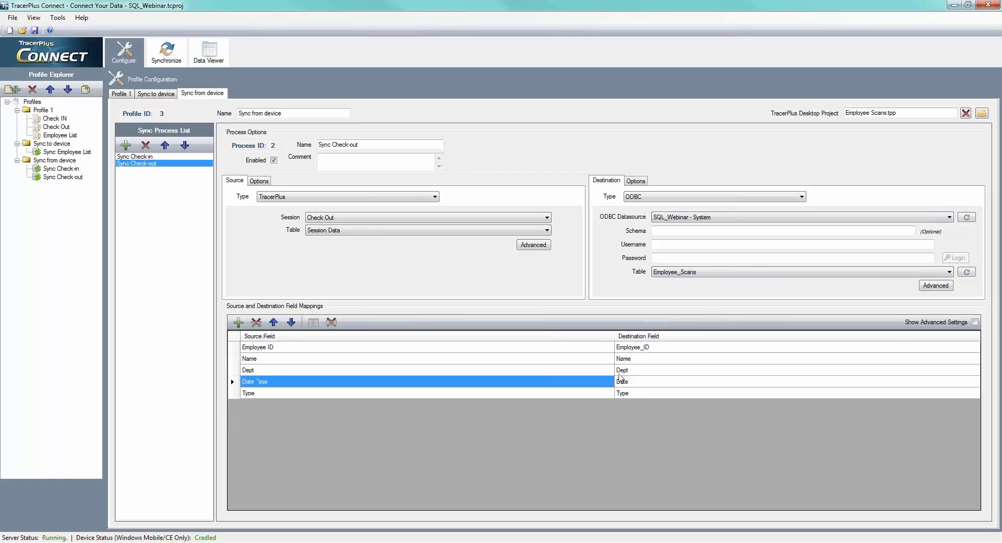
# Step: Check the destination post type and enable Delete After Transfer for the Sync Check-out source
pyautogui.click(636, 180)
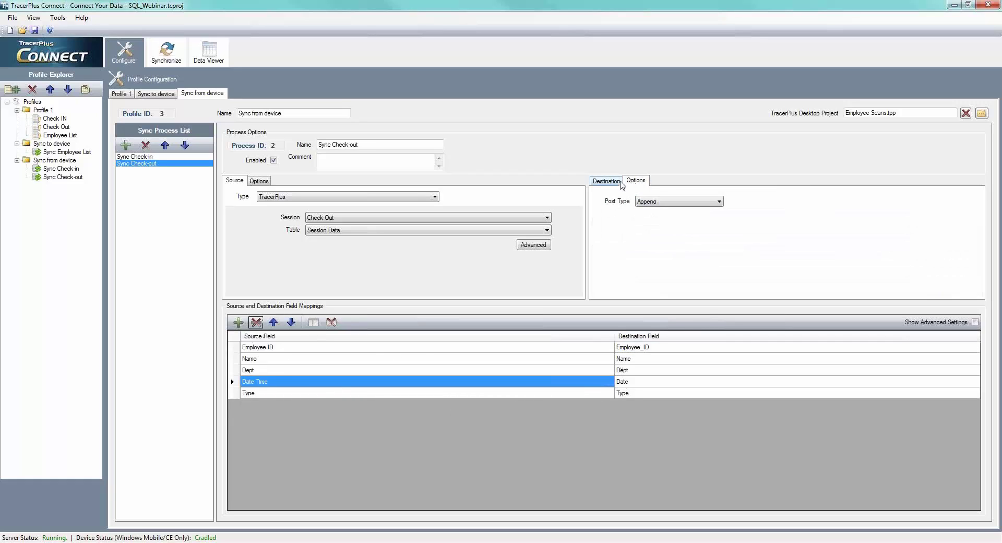
pyautogui.click(608, 183)
pyautogui.click(257, 181)
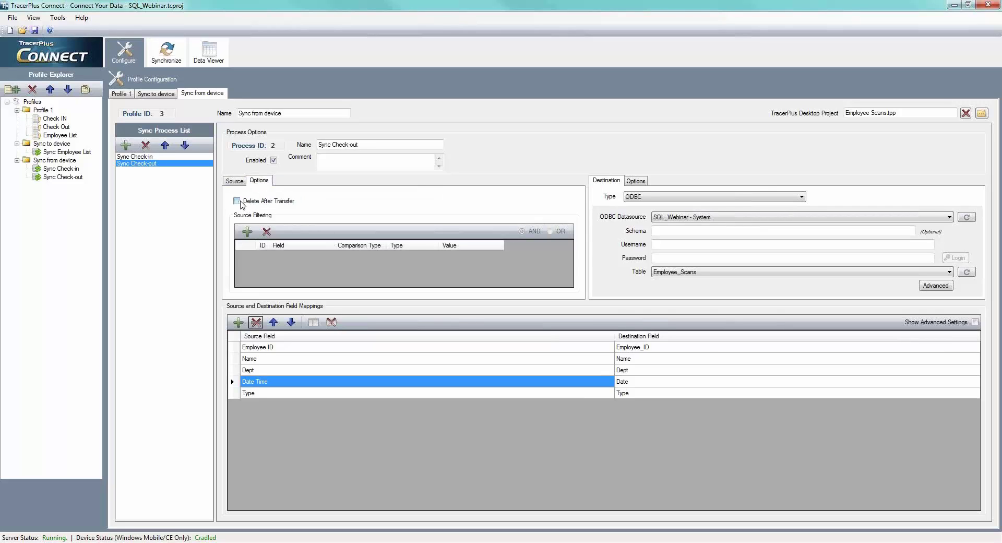
pyautogui.click(237, 201)
pyautogui.click(585, 332)
pyautogui.click(233, 183)
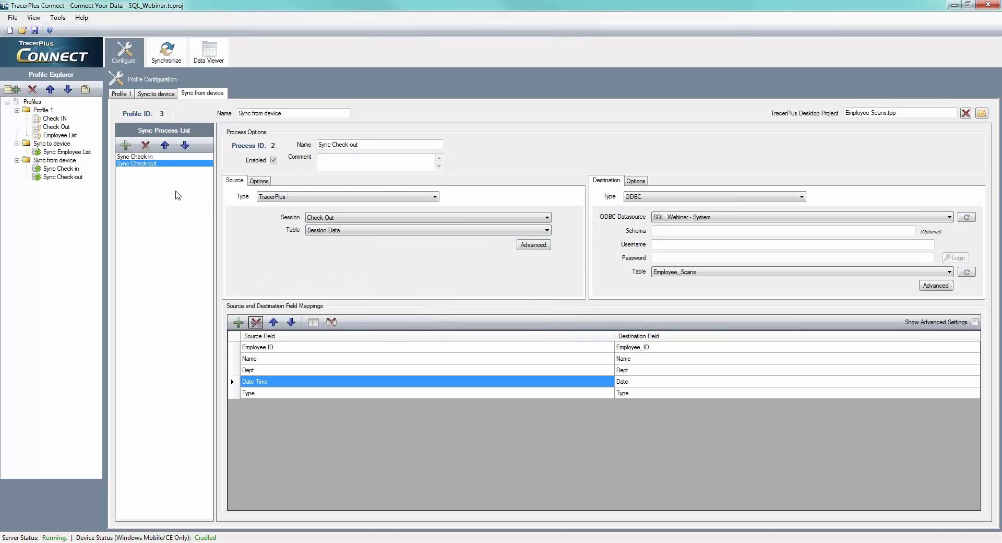
# Step: Review the Sync Check-in field mappings and the synchronization overview of the Sync to device and Sync from device profiles
pyautogui.click(150, 157)
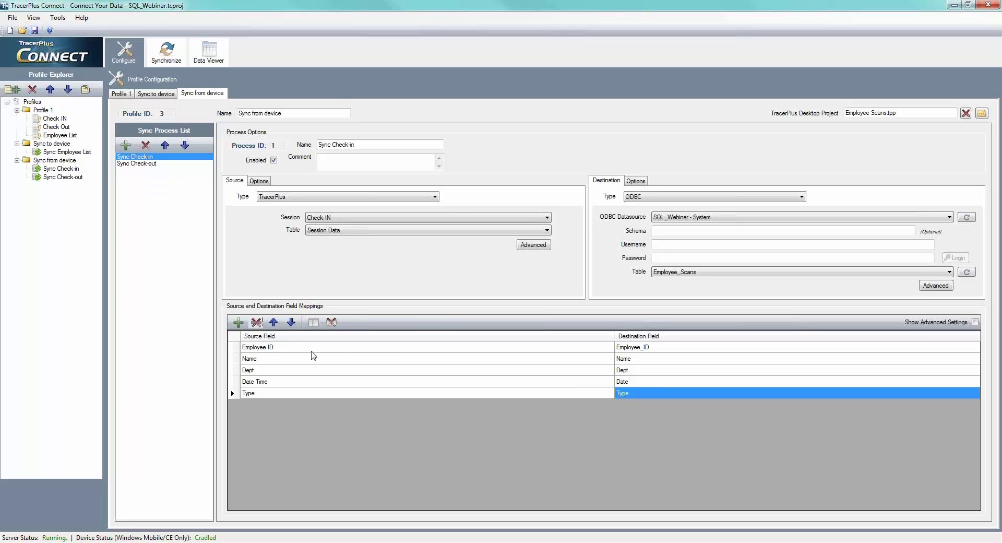
pyautogui.click(476, 450)
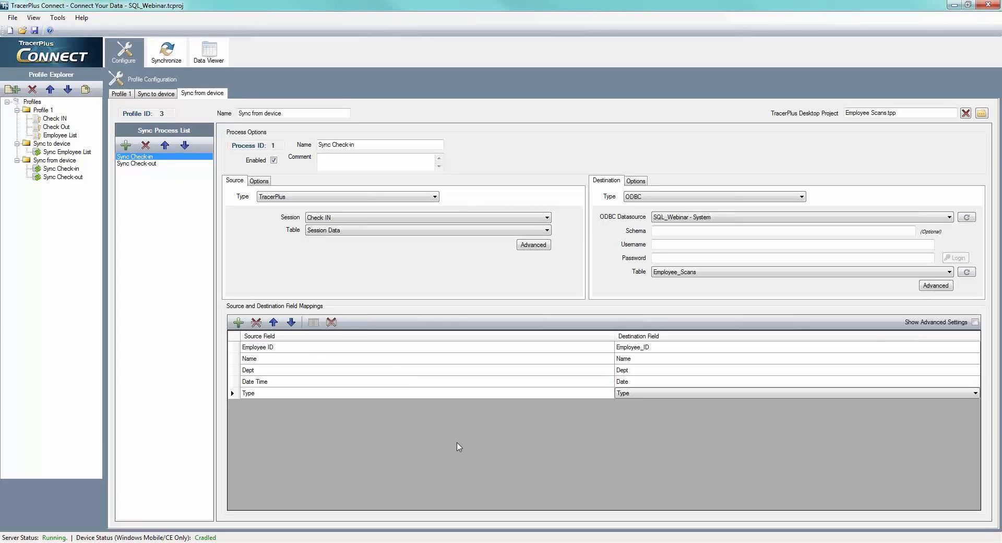
pyautogui.click(167, 57)
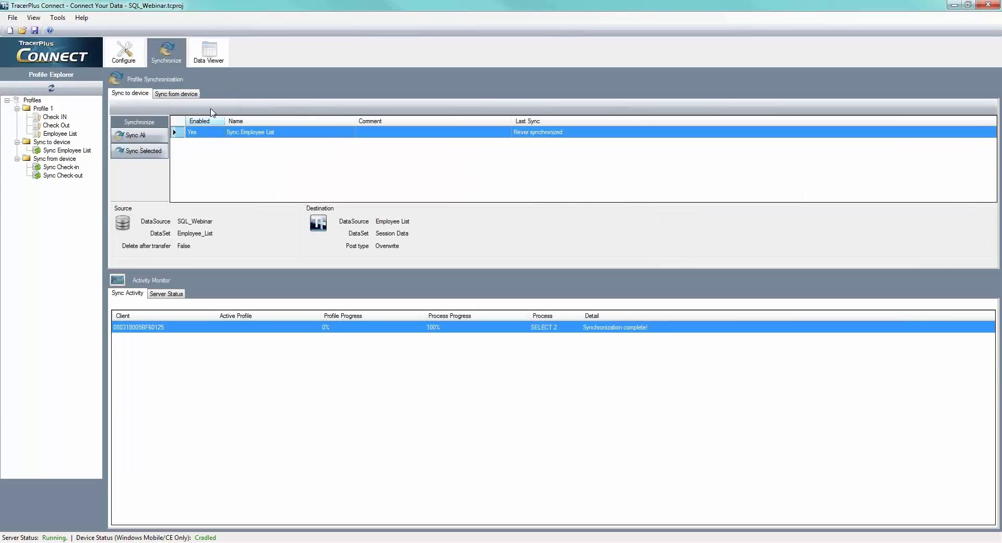
pyautogui.click(181, 94)
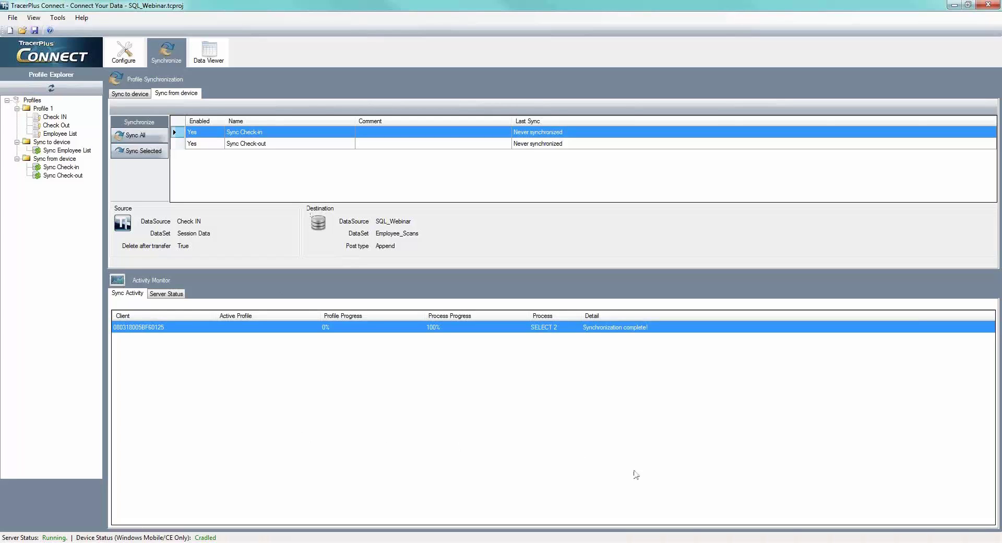
# Step: Switch to TracerPlus Desktop and examine the project's live sessions, the Connect hosts and the Employee List form layout
pyautogui.moveTo(703, 542)
pyautogui.click(700, 504)
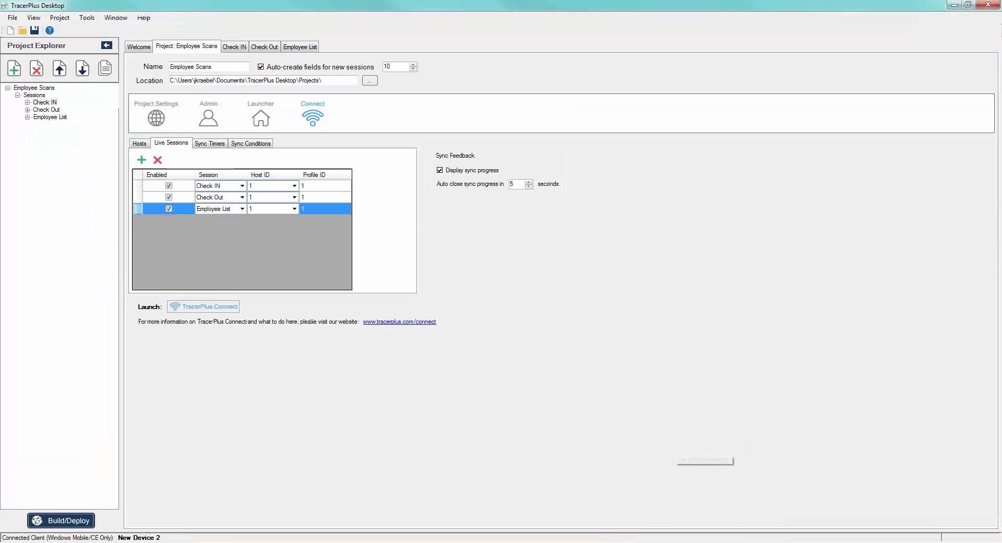
pyautogui.click(292, 266)
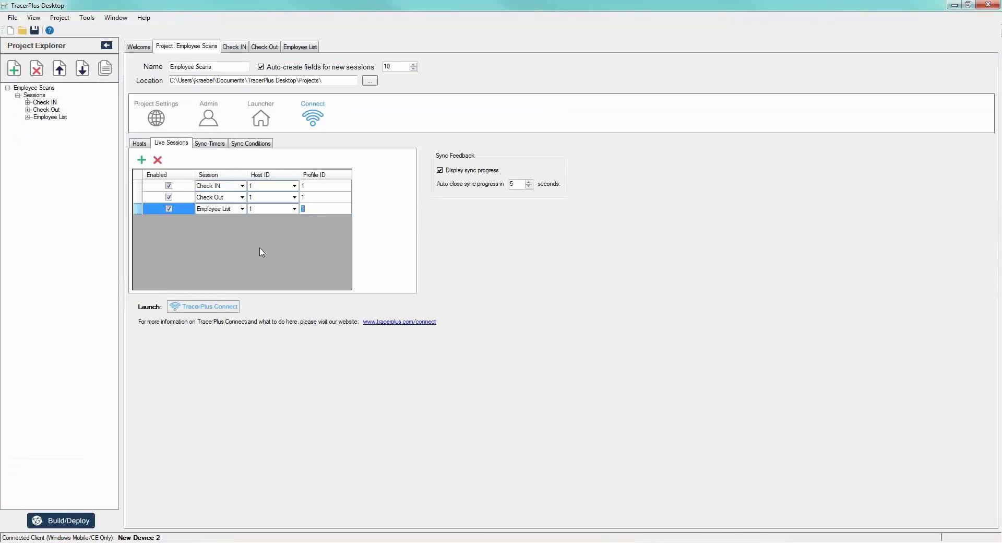
pyautogui.click(140, 143)
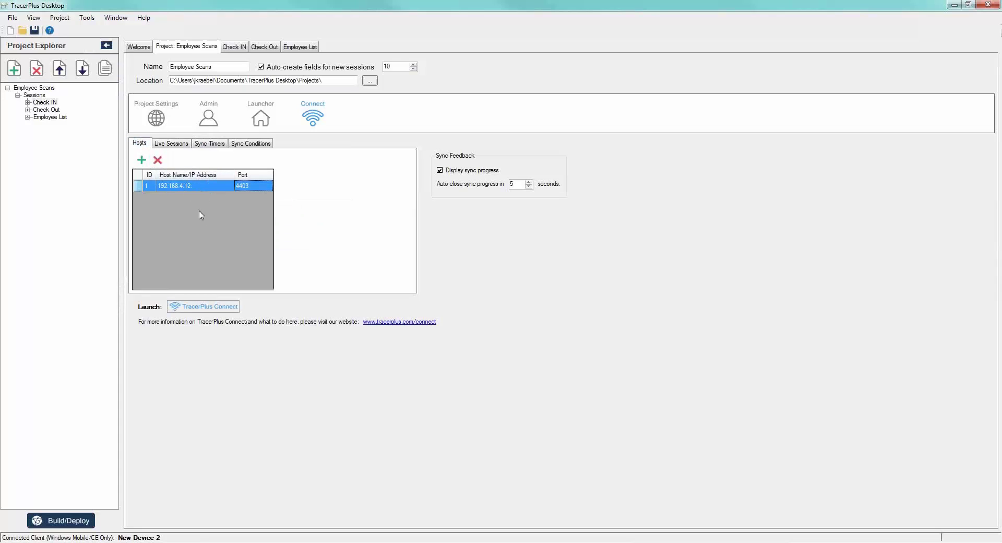
pyautogui.click(43, 103)
pyautogui.click(56, 118)
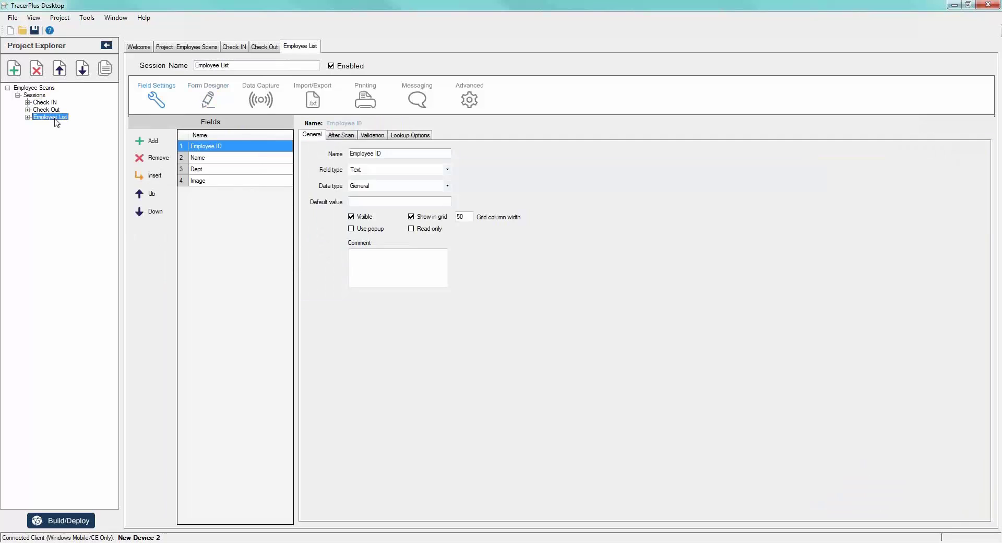
pyautogui.click(209, 106)
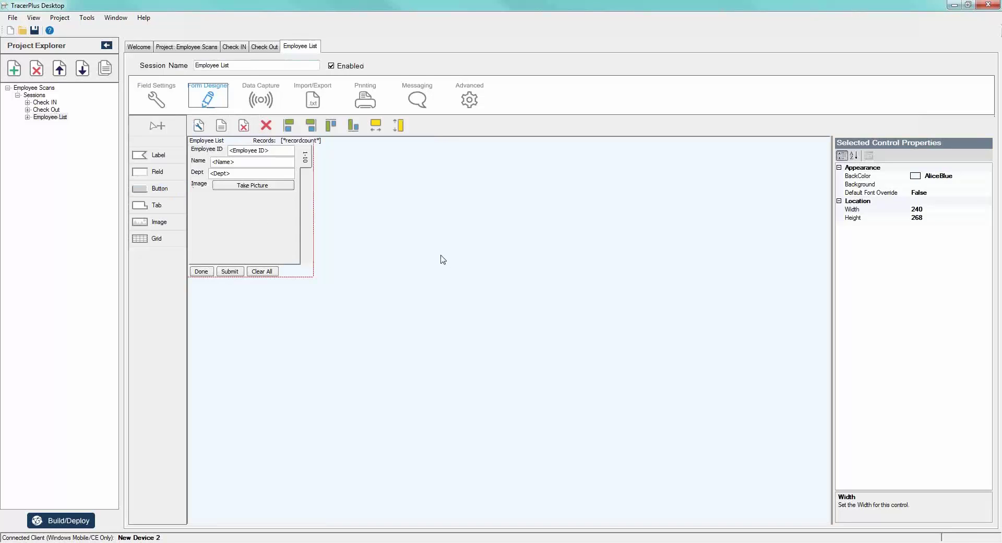
# Step: Add a new session to the Employee Scans project and name it Sync
pyautogui.click(14, 68)
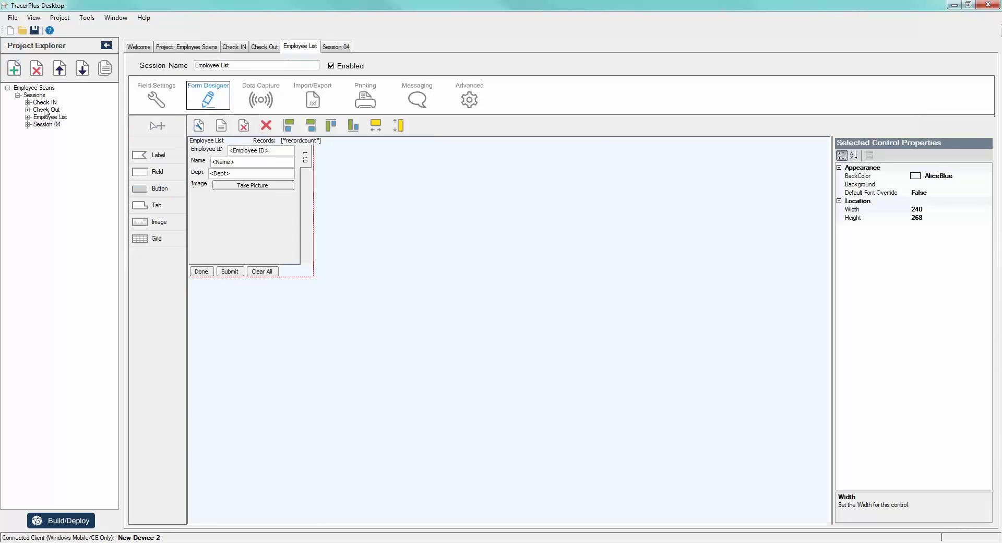
pyautogui.moveTo(232, 65); pyautogui.dragTo(165, 66)
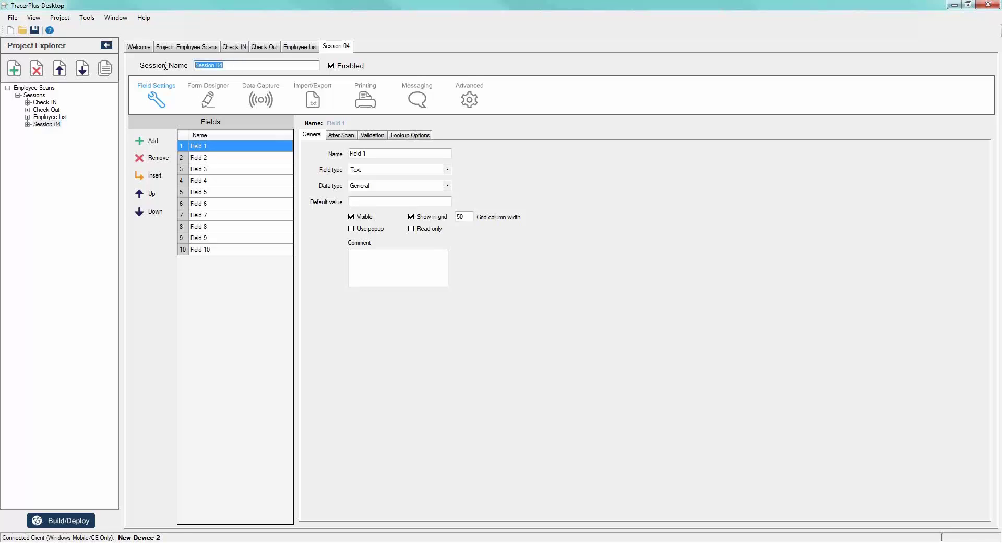
pyautogui.write('Sync')
pyautogui.press('Tab')
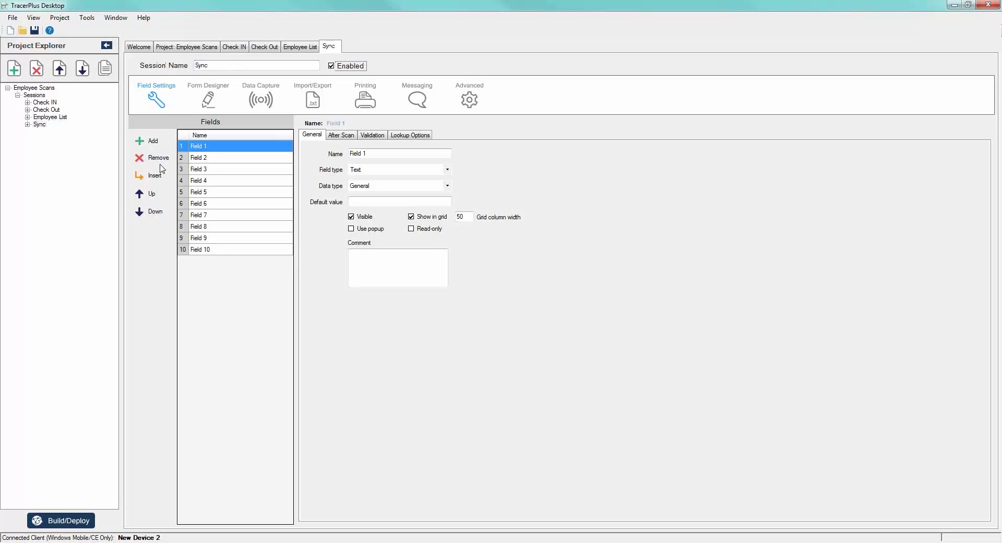
# Step: Remove Field 2 through Field 10 from the Sync session, keeping only Field 1
pyautogui.click(198, 158)
pyautogui.doubleClick(169, 158)
pyautogui.tripleClick(168, 159)
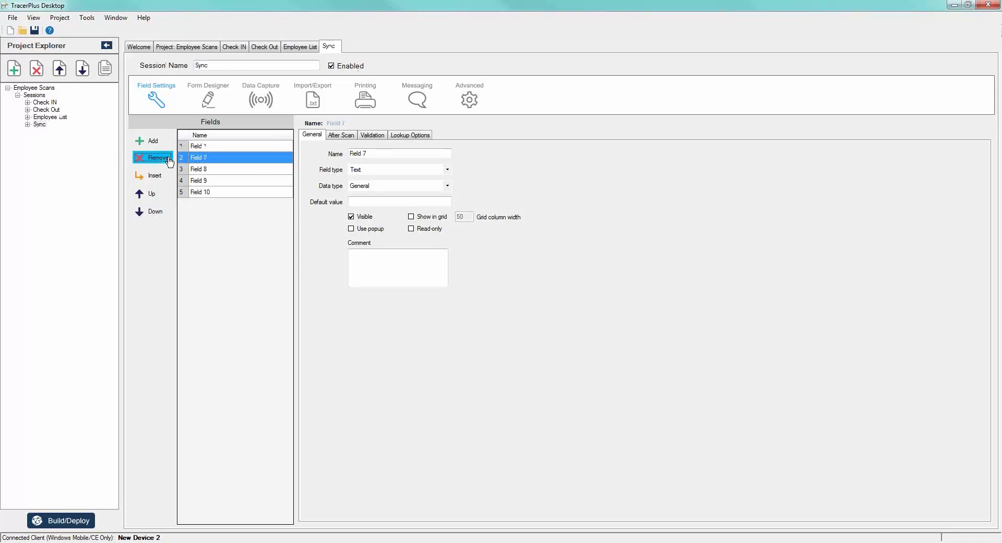
pyautogui.tripleClick(168, 159)
pyautogui.click(168, 159)
# Step: Start the Sync session's form from a blank canvas and place a button about 150 wide and 57 high in its upper part
pyautogui.click(209, 100)
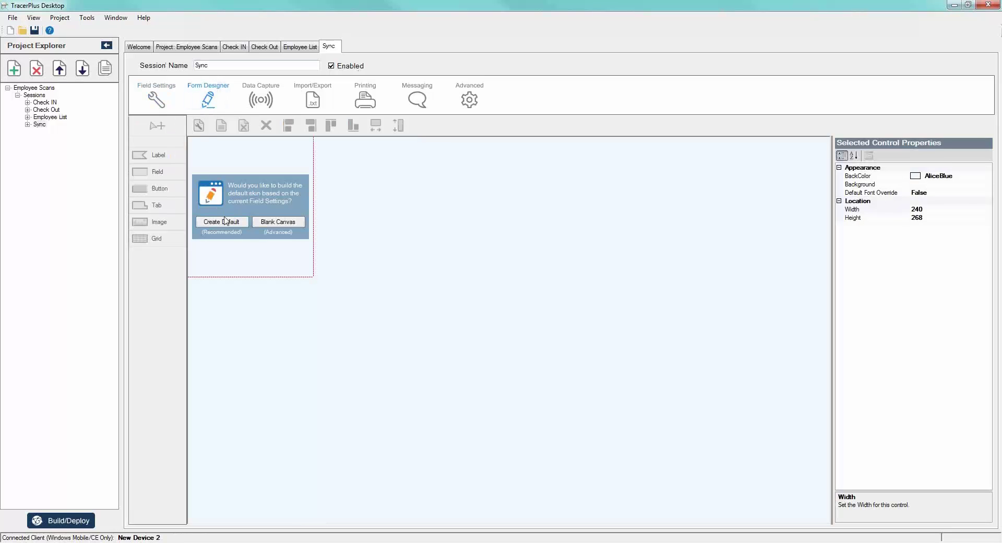
pyautogui.click(266, 224)
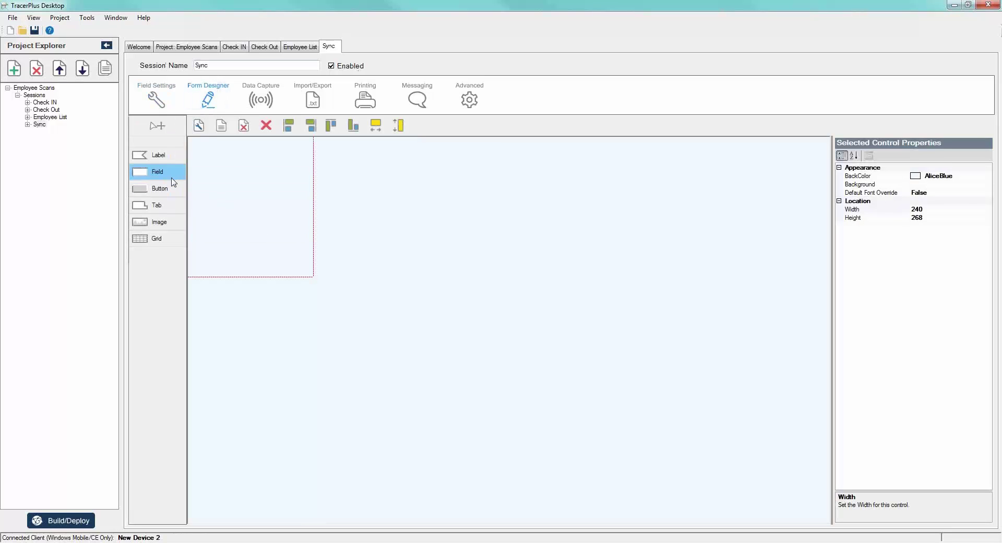
pyautogui.moveTo(159, 188); pyautogui.dragTo(290, 188)
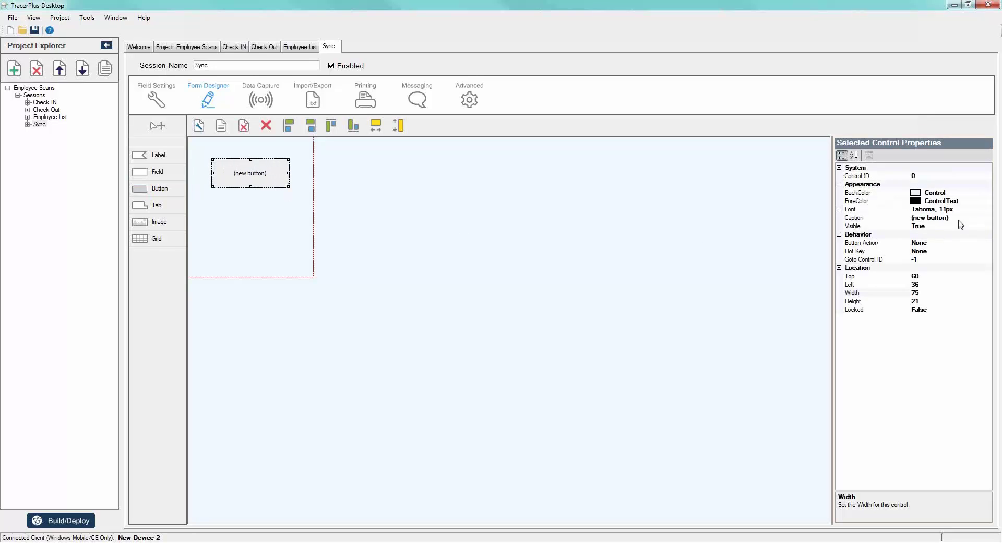
# Step: Set the new button's caption to "Sync Employee List"
pyautogui.click(927, 216)
pyautogui.click(928, 216)
pyautogui.write('Sync')
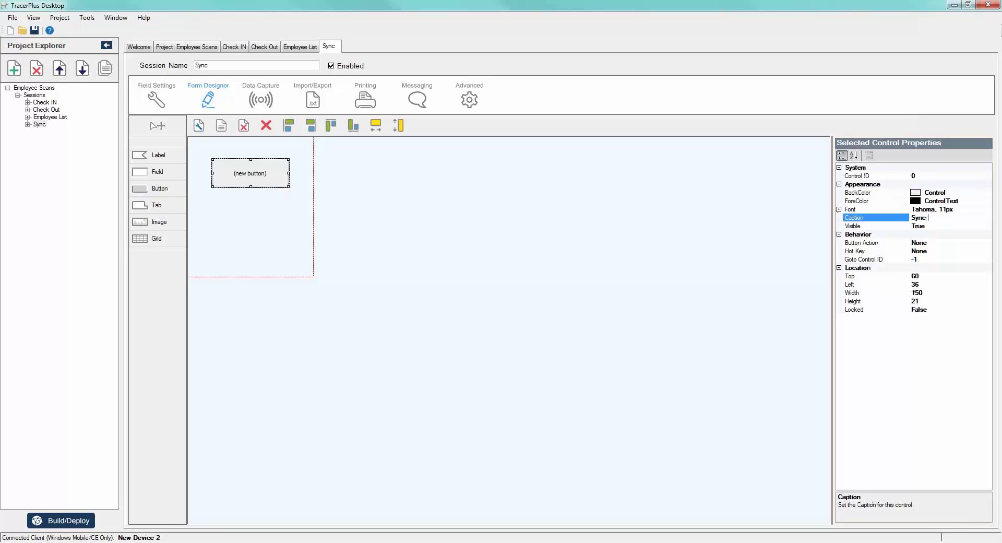
pyautogui.write(' Employee Lisyt')
pyautogui.press('BackSpace')
pyautogui.press('BackSpace')
pyautogui.write('t')
pyautogui.press('Tab')
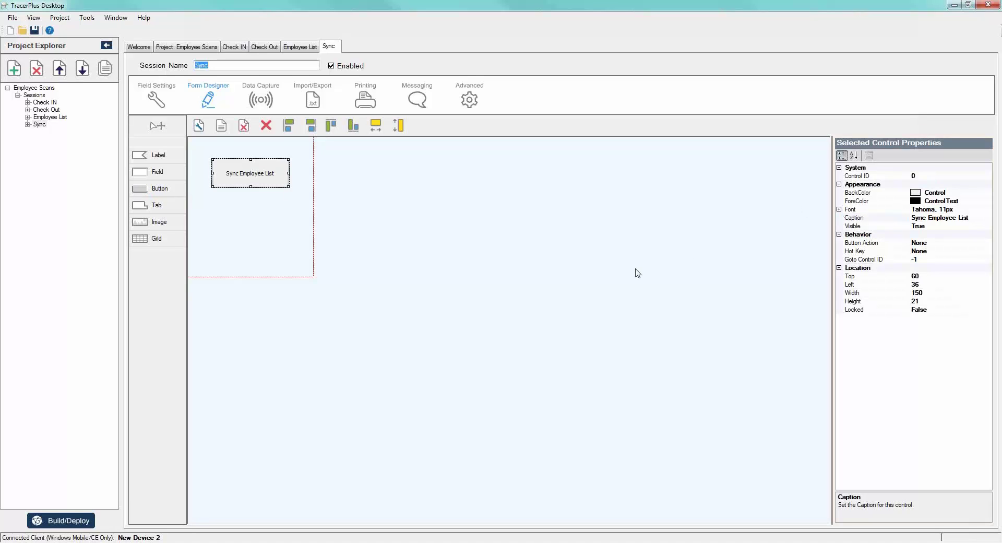
# Step: Set the Sync Employee List button's action to DoSync
pyautogui.click(985, 244)
pyautogui.click(987, 242)
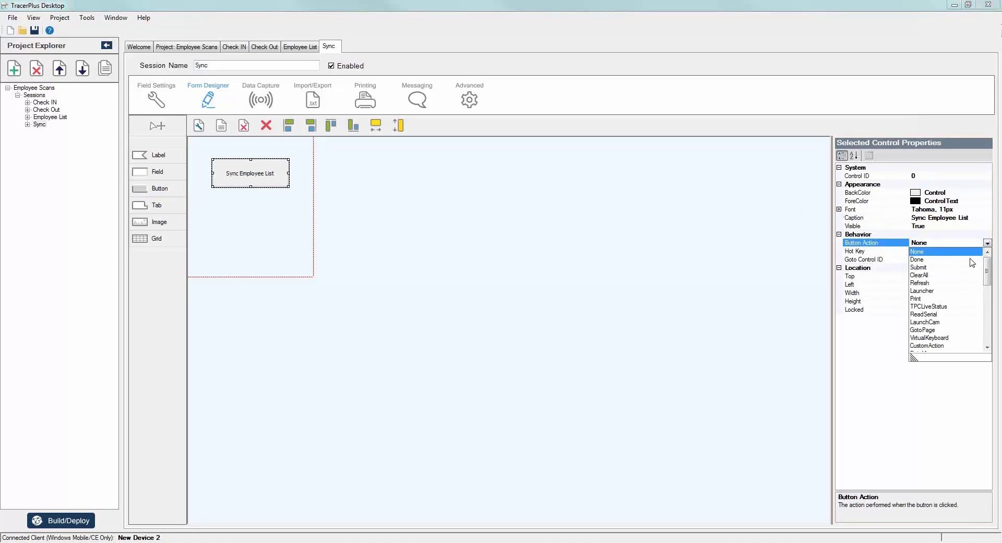
pyautogui.scroll(-6, 958, 284)
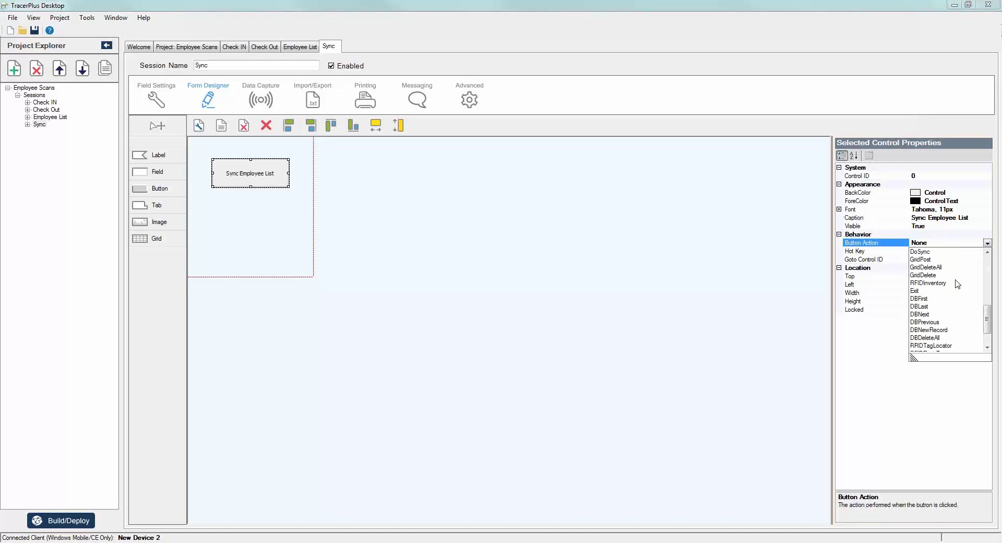
pyautogui.scroll(-2, 958, 284)
pyautogui.scroll(3, 958, 284)
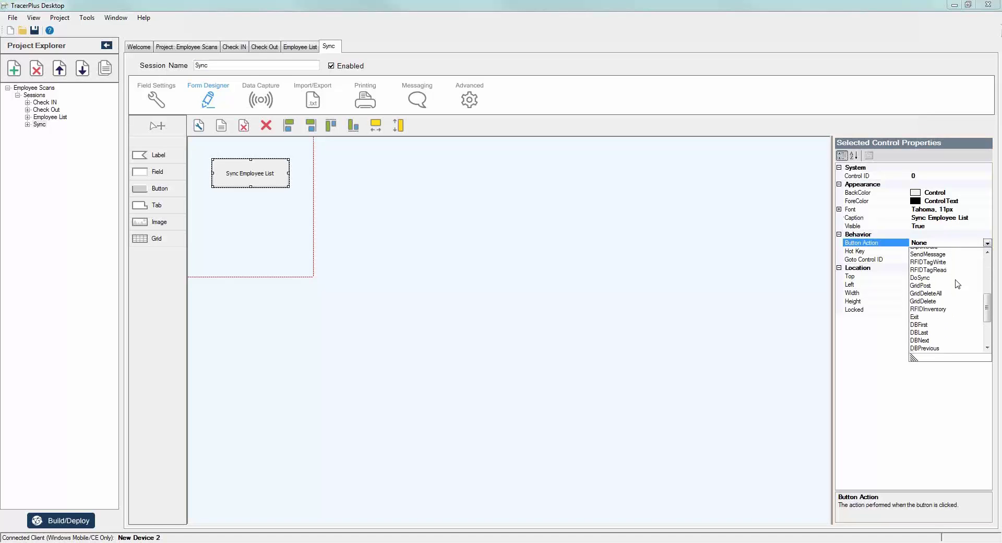
pyautogui.scroll(1, 958, 284)
pyautogui.click(929, 293)
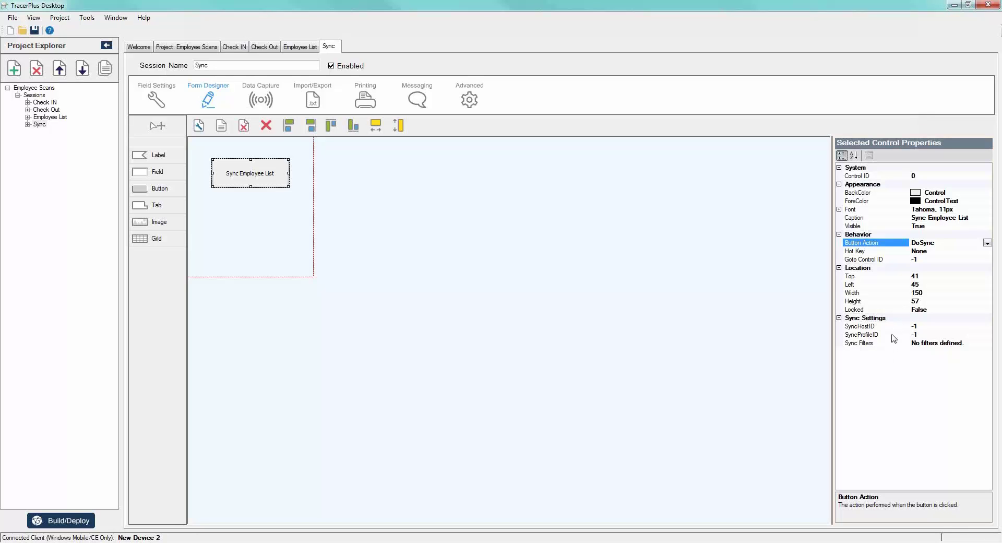
# Step: Set the Sync Employee List button's SyncHostID to 1
pyautogui.click(930, 327)
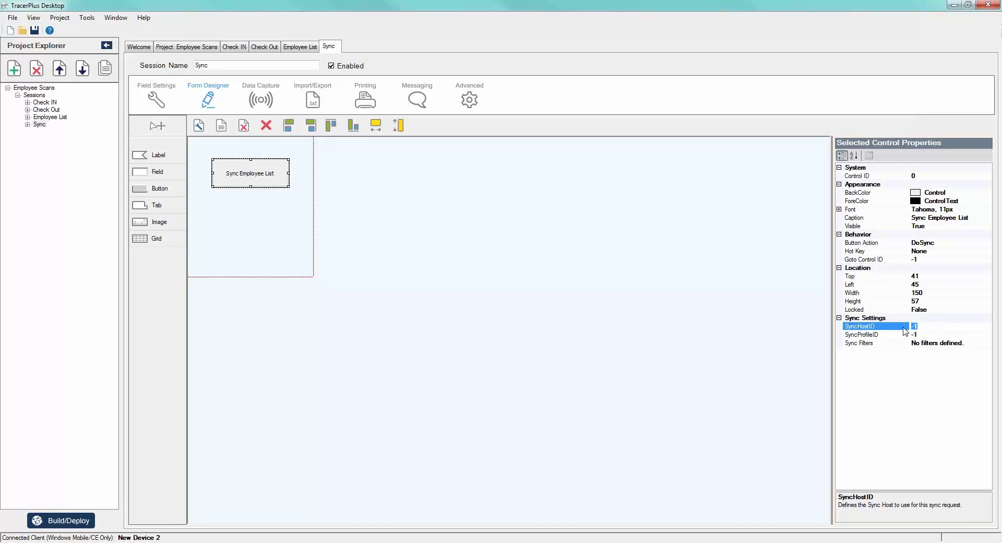
pyautogui.write('1')
pyautogui.press('Down')
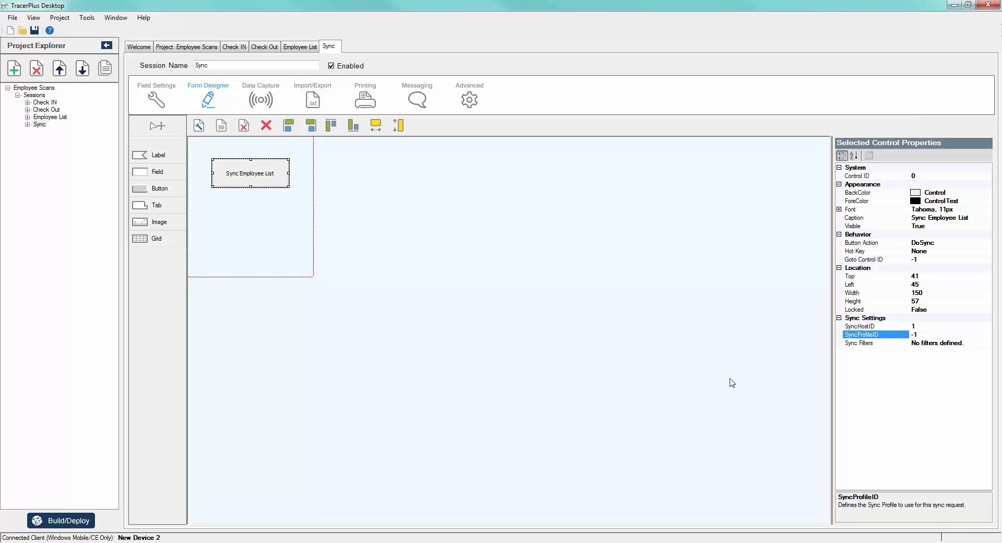
# Step: Look up the Sync to device profile's ID in TracerPlus Connect, and set the Sync Employee List button's SyncProfileID to 2 in TracerPlus Desktop
pyautogui.click(806, 542)
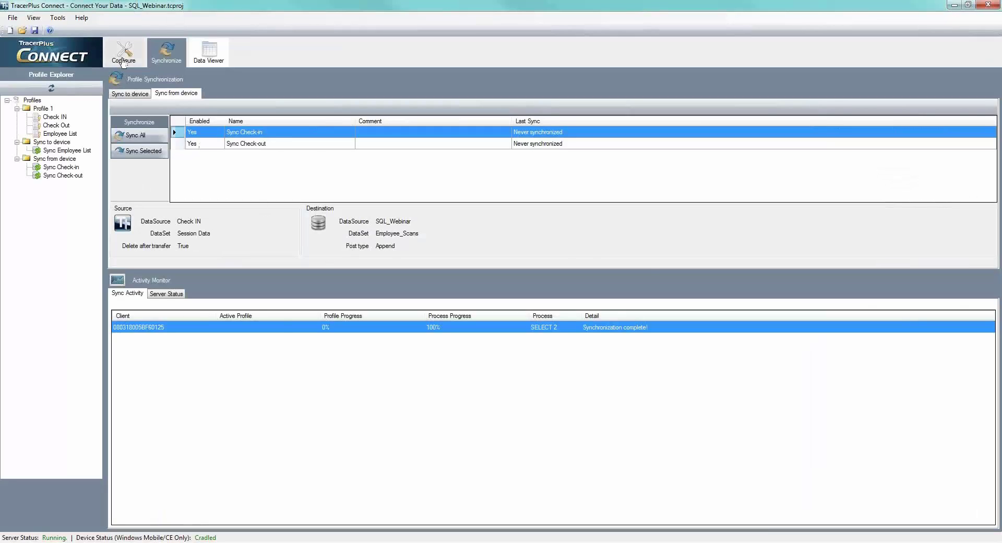
pyautogui.click(123, 53)
pyautogui.click(50, 143)
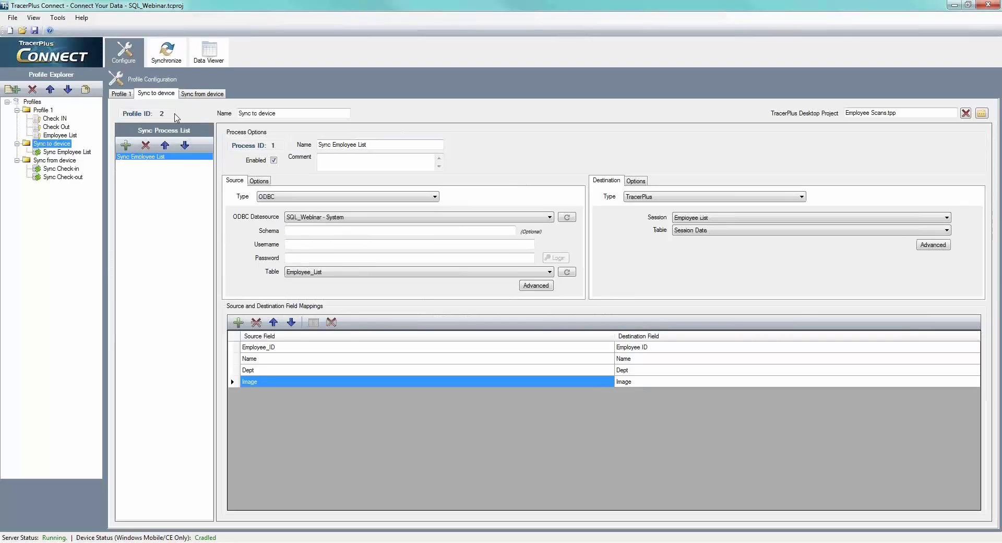
pyautogui.hotkey('alt', 'Tab')
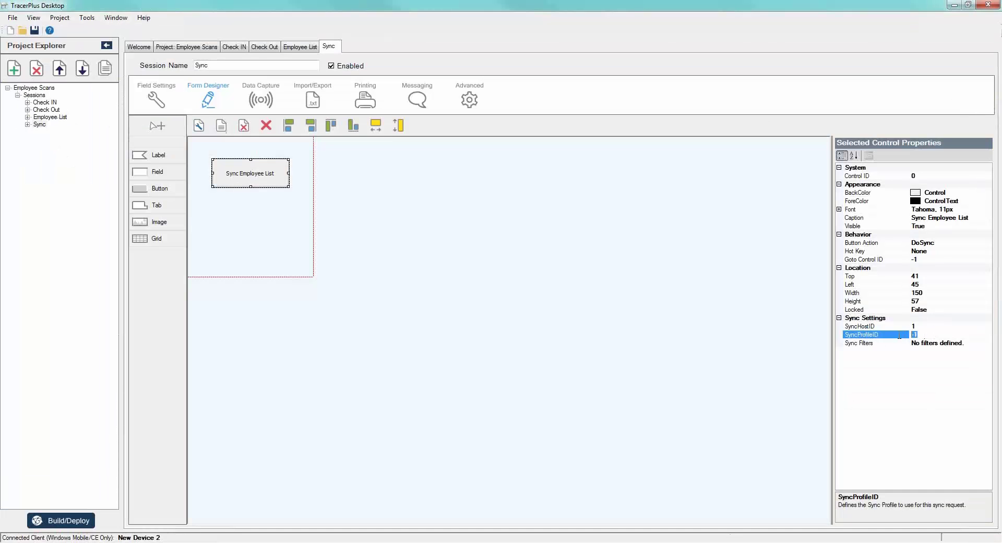
pyautogui.write('2')
pyautogui.press('Tab')
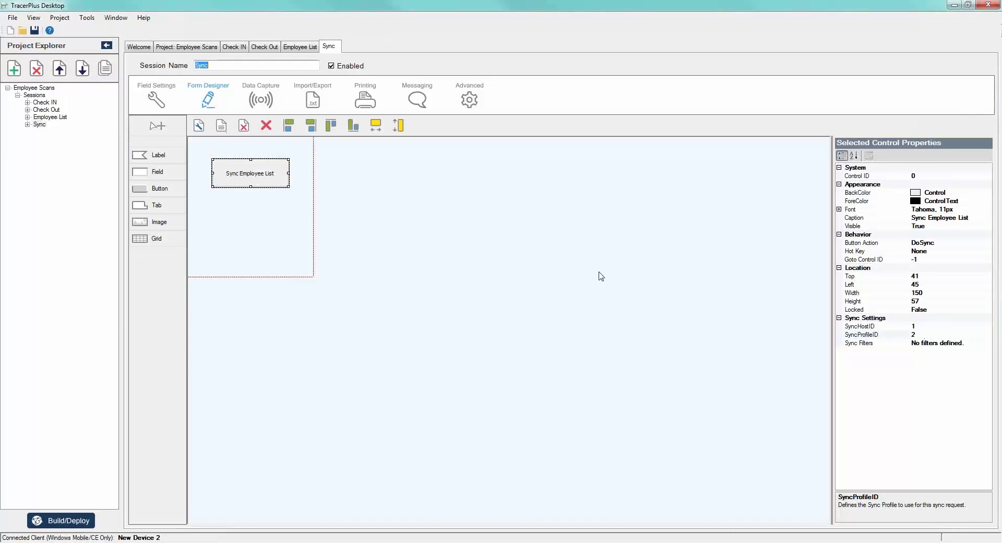
# Step: Copy the Sync Employee List button and paste the duplicate below it on the form
pyautogui.rightClick(250, 170)
pyautogui.click(274, 192)
pyautogui.rightClick(222, 207)
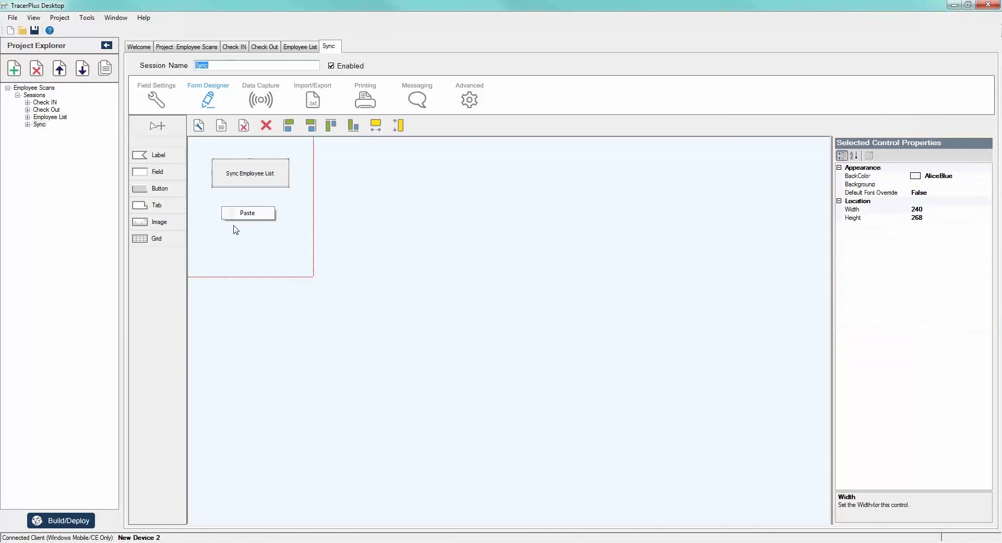
pyautogui.click(248, 212)
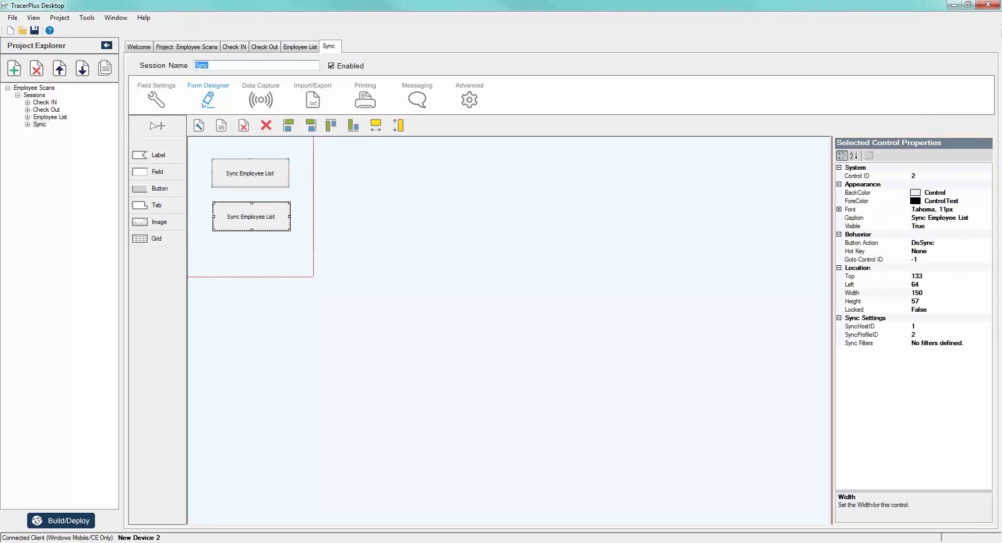
# Step: Change the duplicate button's caption to "Sync Employee Scans" and set its Left position to 47
pyautogui.click(966, 218)
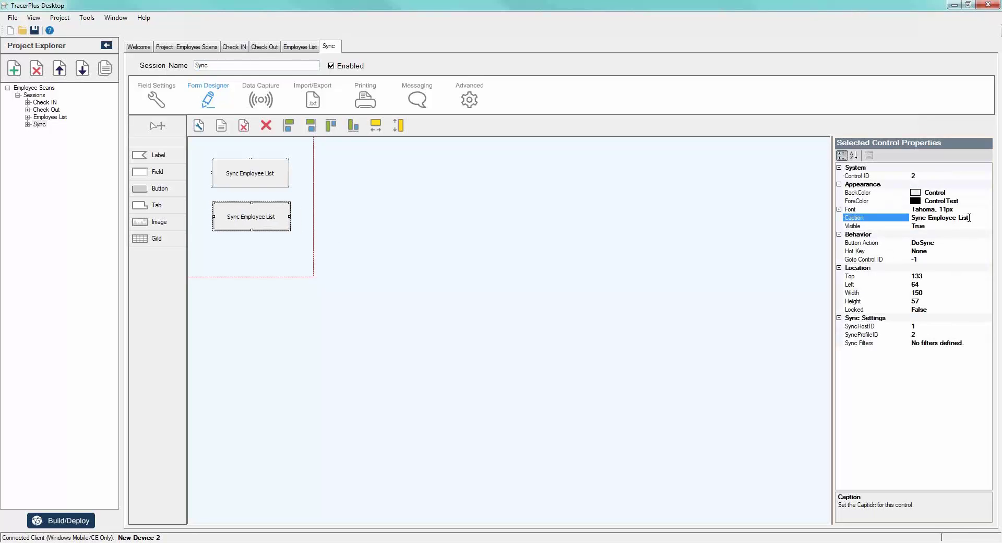
pyautogui.write('Scan')
pyautogui.press('Down')
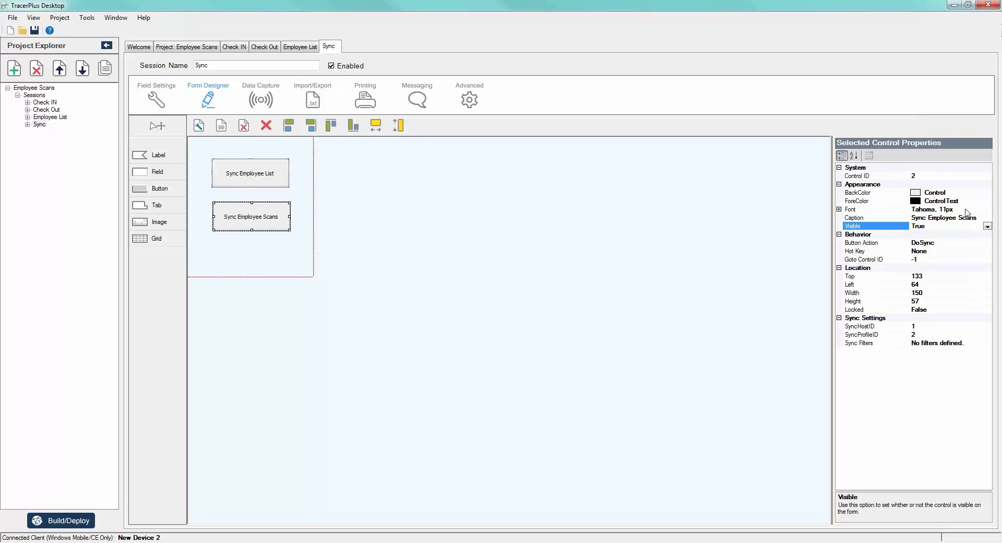
pyautogui.click(982, 285)
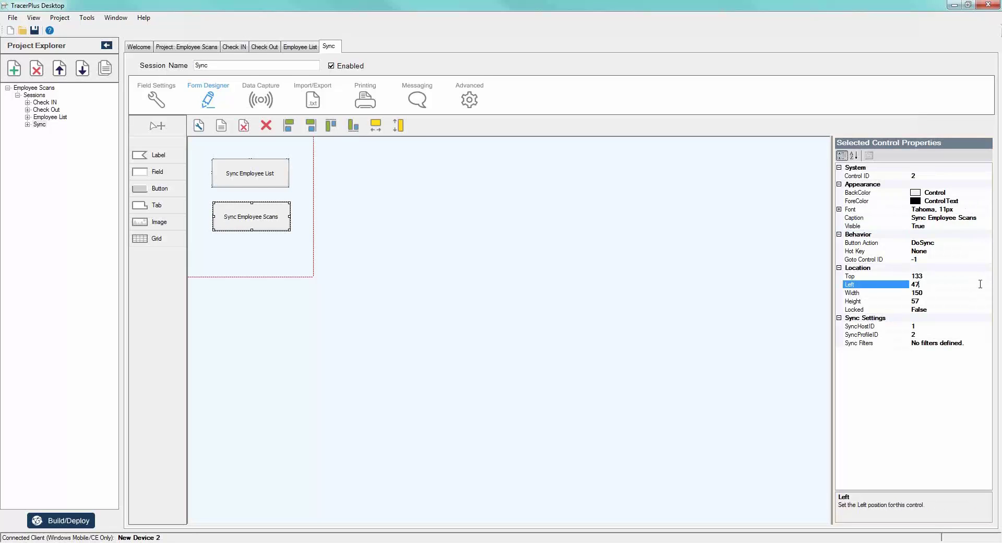
pyautogui.write('47')
# Step: Set the Sync Employee Scans button's SyncProfileID to 3
pyautogui.click(927, 326)
pyautogui.click(926, 335)
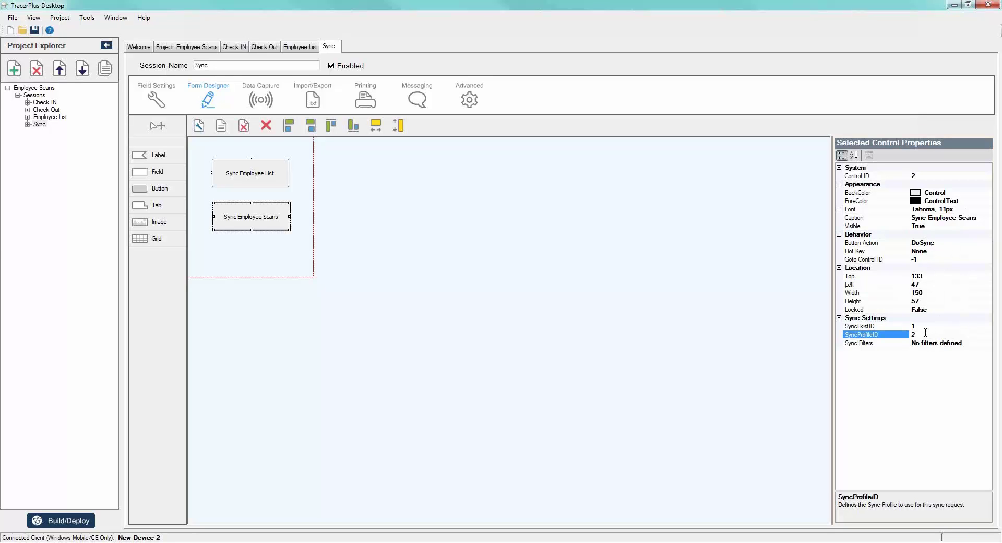
pyautogui.write('3')
pyautogui.press('Tab')
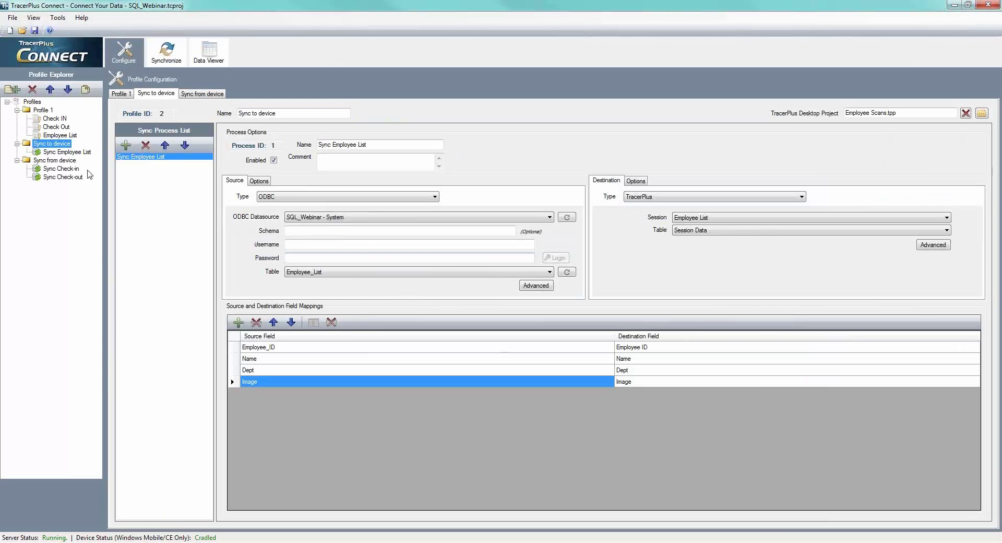
# Step: Check the Sync from device profile's ID in TracerPlus Connect, and nudge the Sync Employee Scans button slightly up on the TracerPlus Desktop form
pyautogui.click(54, 160)
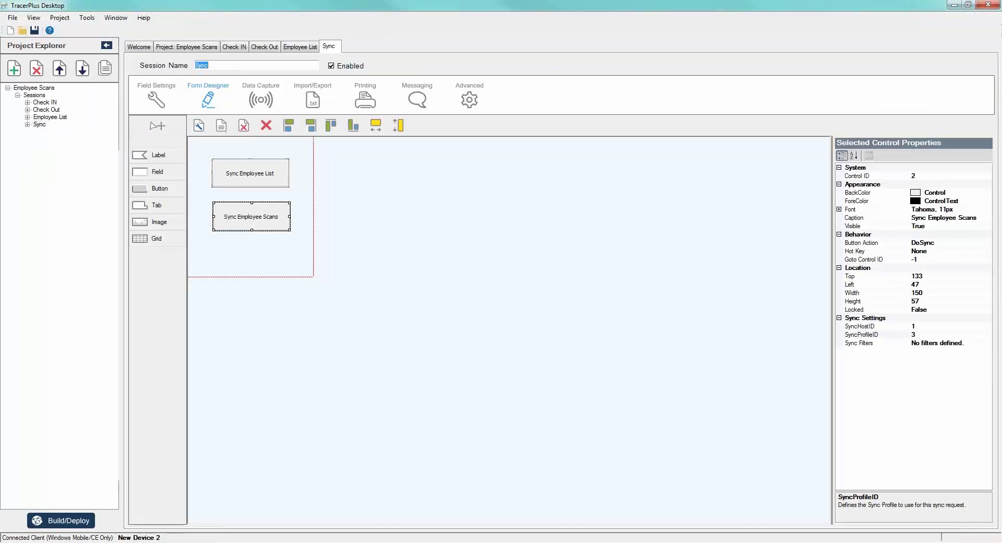
pyautogui.click(466, 329)
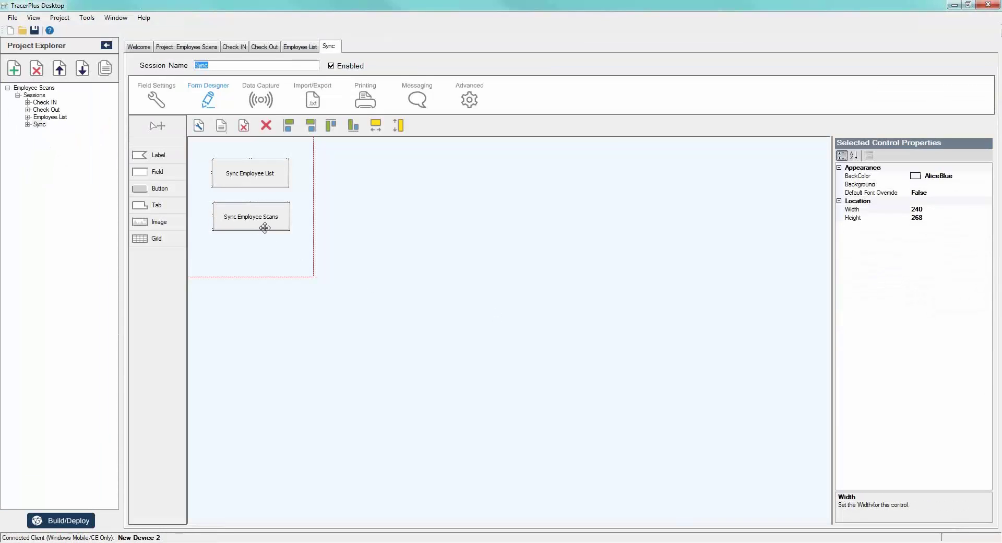
pyautogui.moveTo(264, 225); pyautogui.dragTo(253, 212)
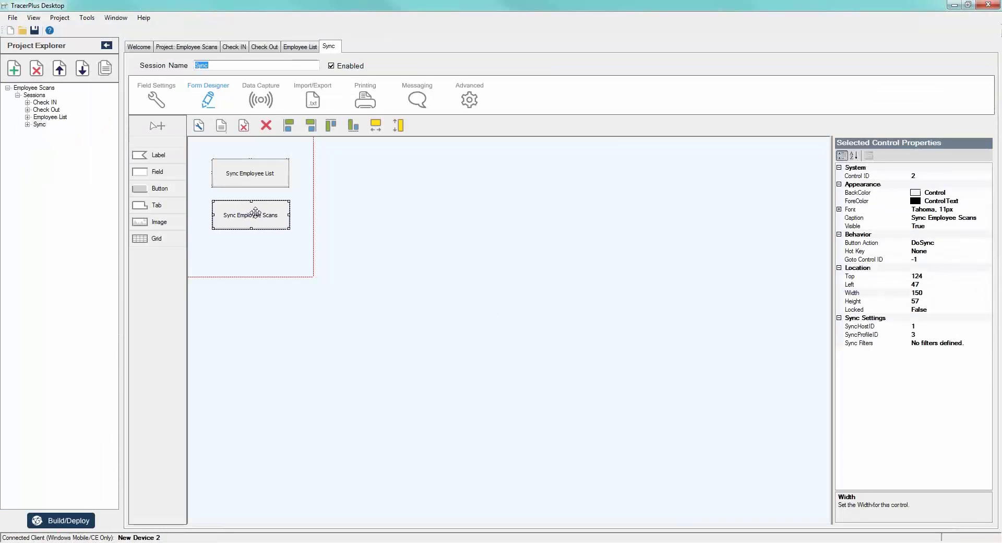
pyautogui.click(252, 425)
# Step: Build and deploy the project to the connected Windows Mobile device, and place the MyMobiler device mirror within view
pyautogui.click(67, 521)
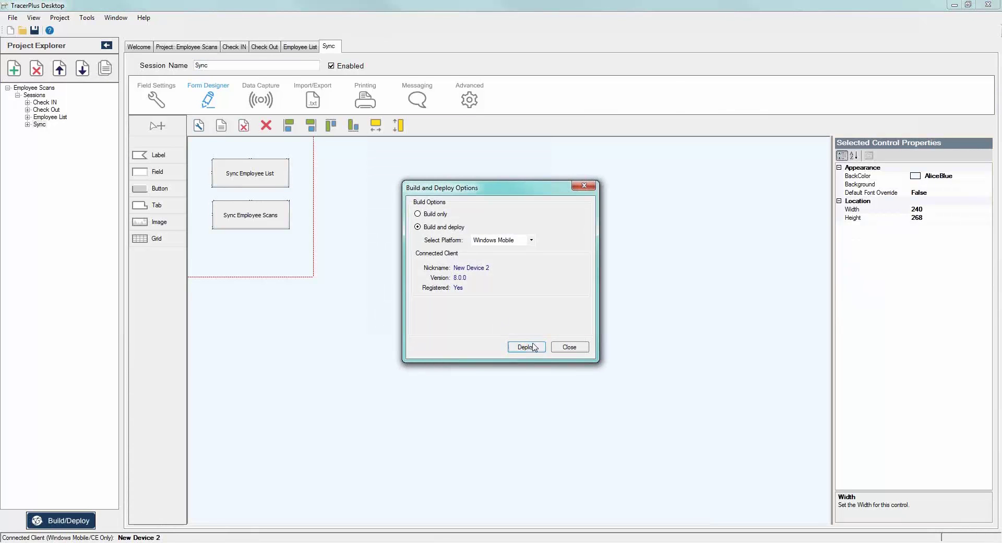
pyautogui.click(528, 346)
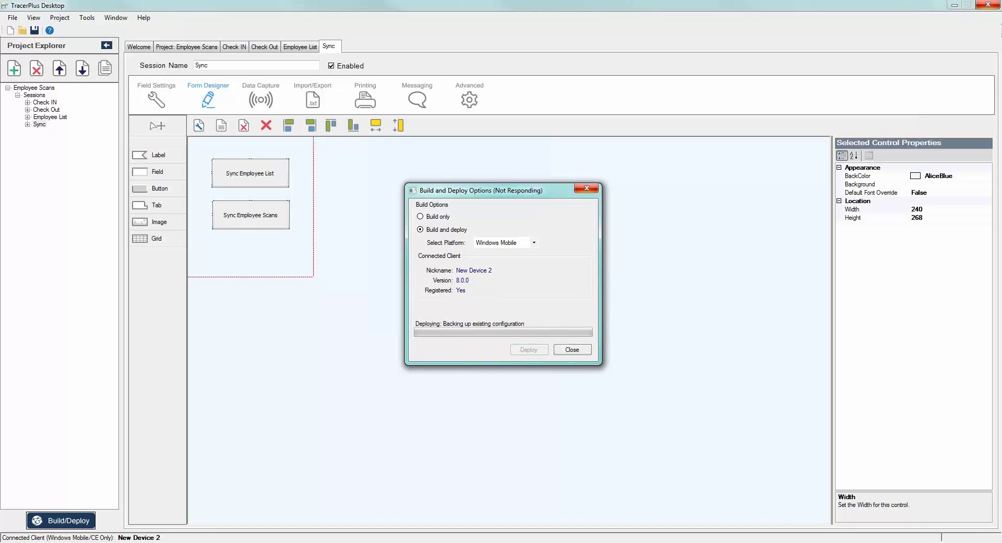
pyautogui.moveTo(964, 116); pyautogui.dragTo(785, 112)
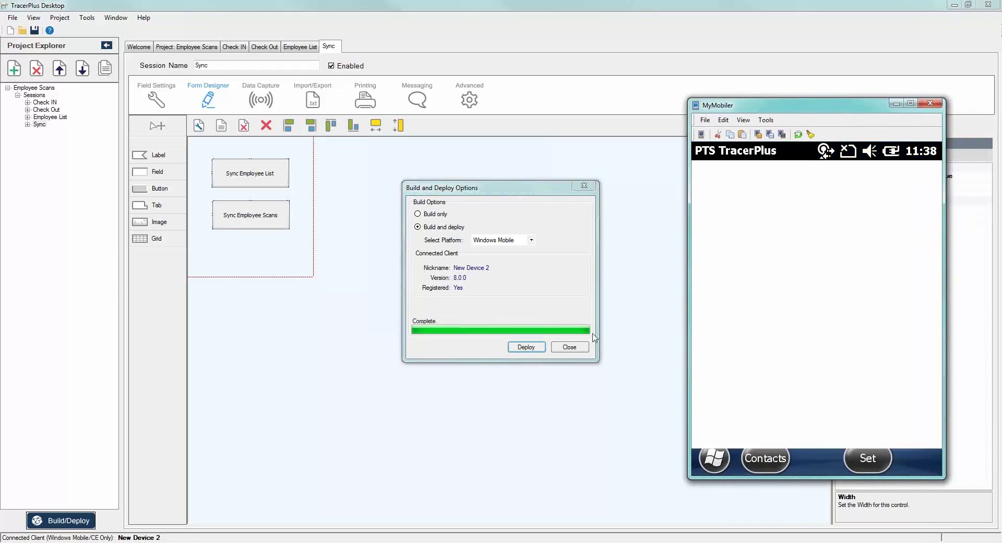
pyautogui.click(569, 347)
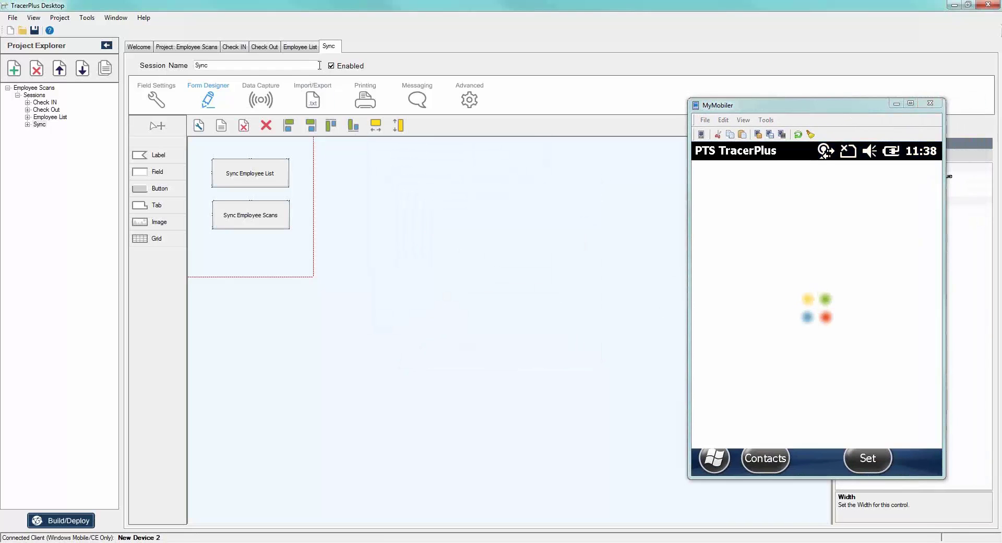
# Step: Disable the Check IN, Check Out and Employee List live sessions in the Employee Scans project's Connect settings
pyautogui.click(194, 47)
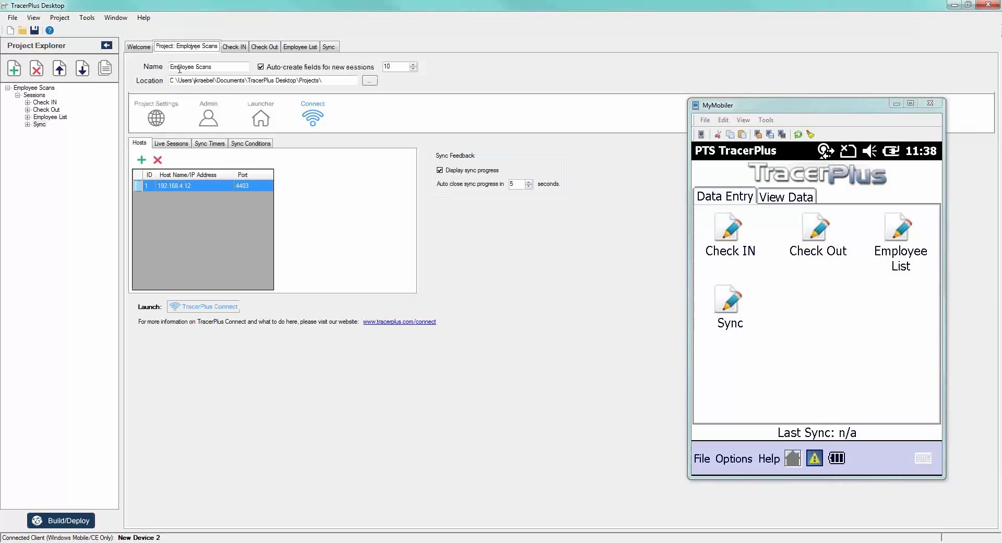
pyautogui.click(158, 146)
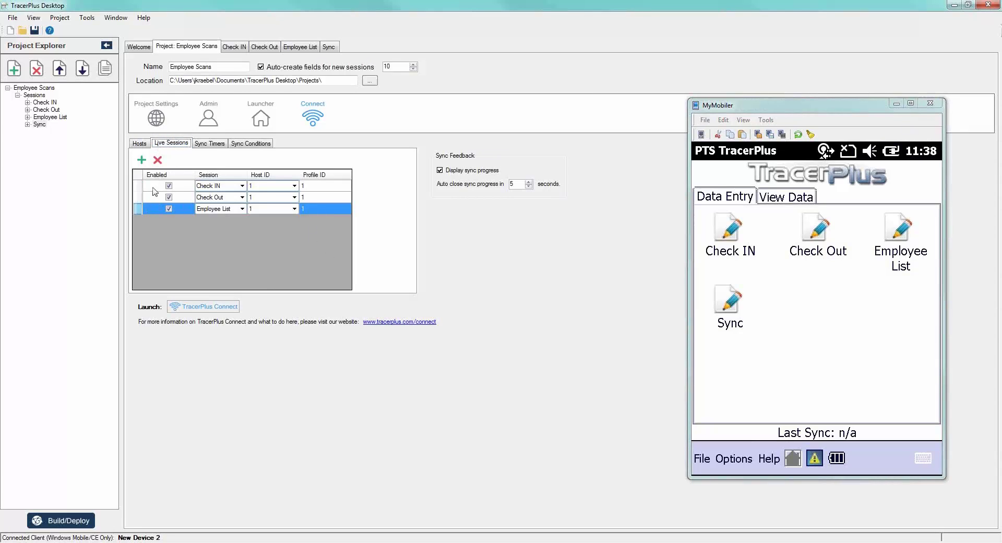
pyautogui.click(169, 185)
pyautogui.click(168, 196)
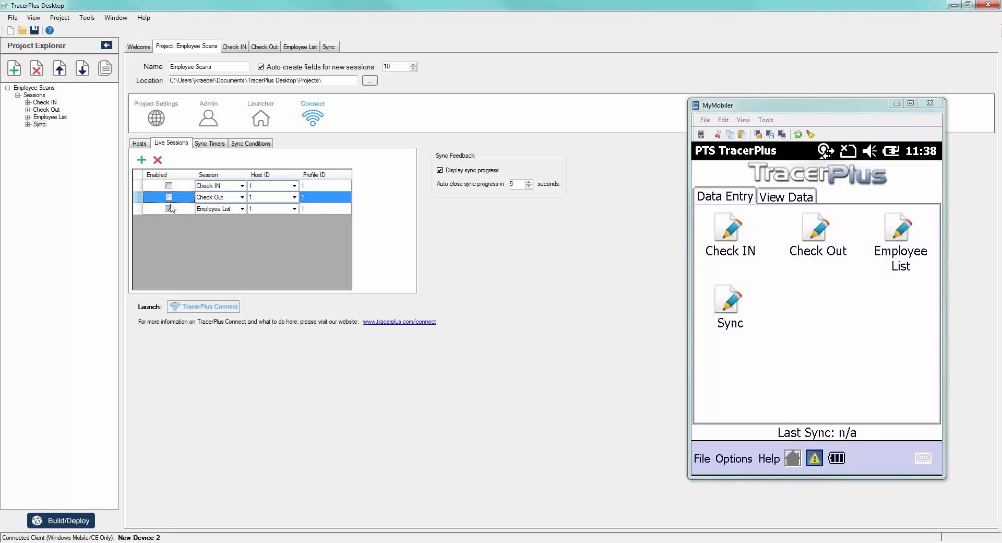
pyautogui.click(169, 209)
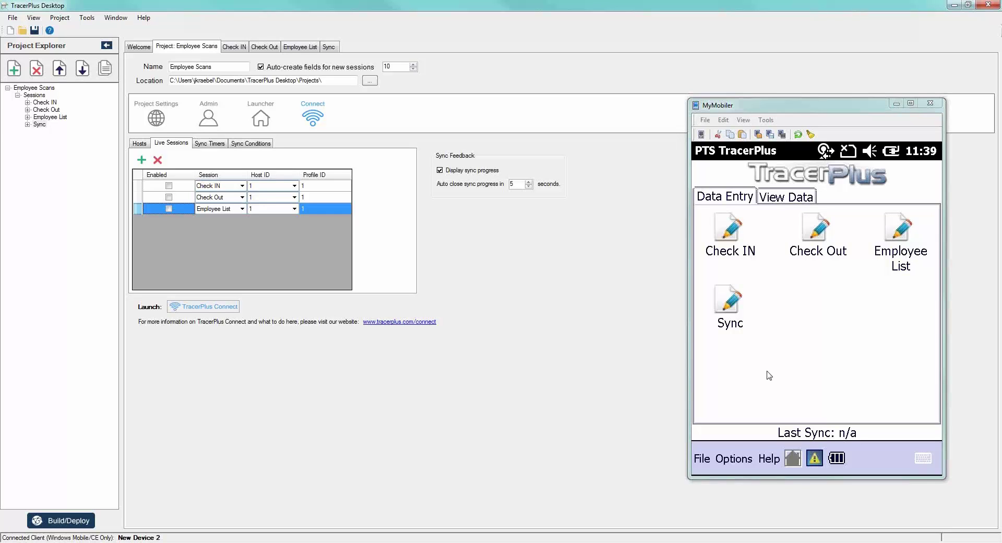
# Step: Glance at the device's View Data list, and redeploy the project with its changed live session settings to the Windows Mobile device
pyautogui.click(791, 389)
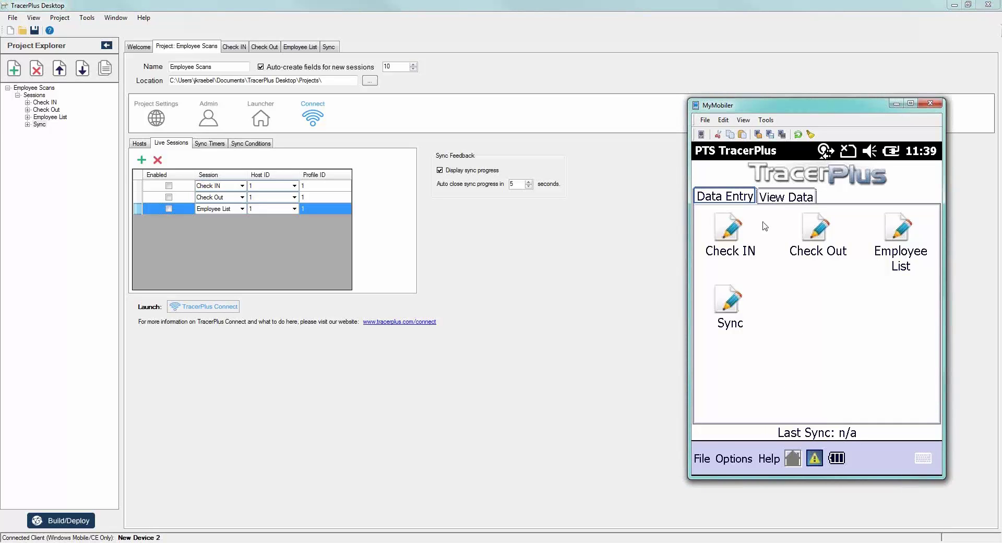
pyautogui.click(783, 200)
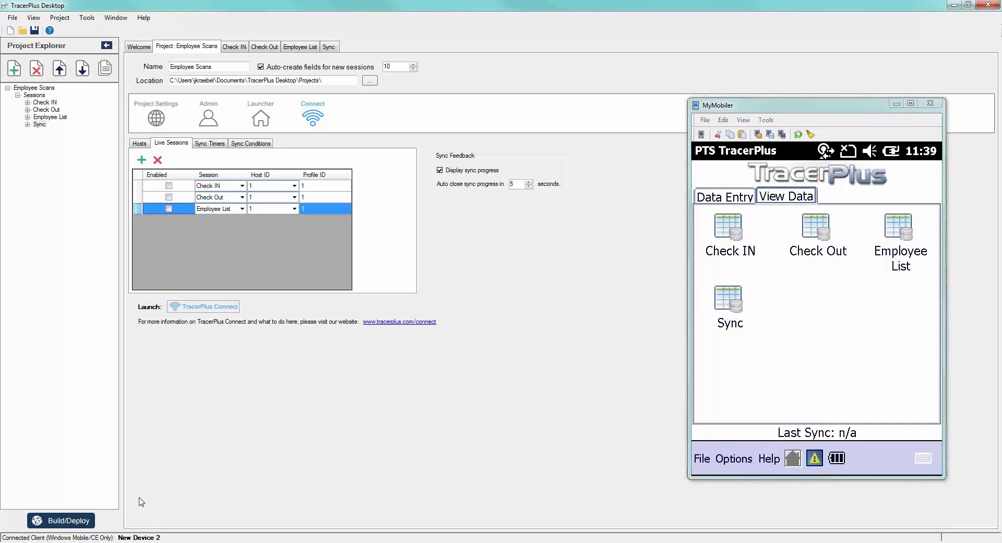
pyautogui.click(60, 521)
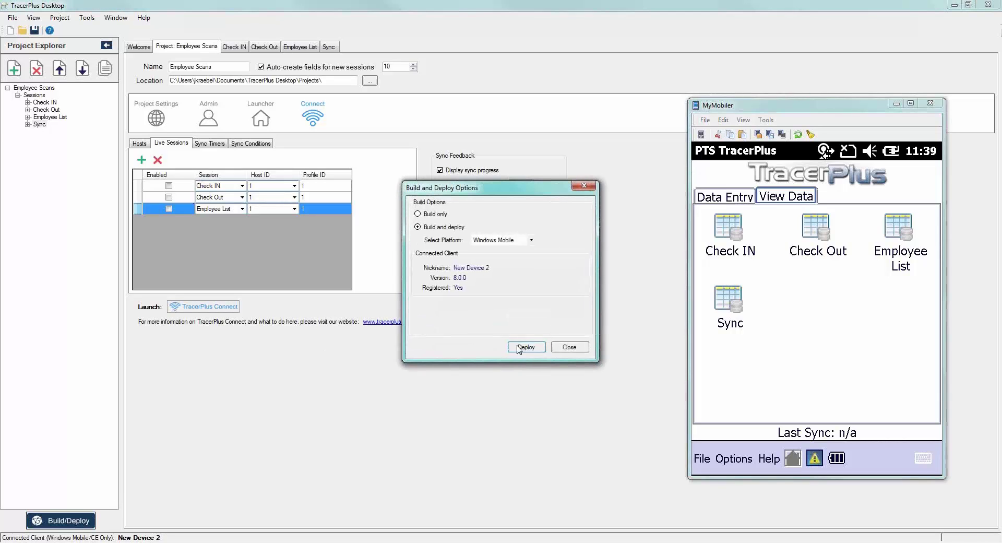
pyautogui.click(519, 346)
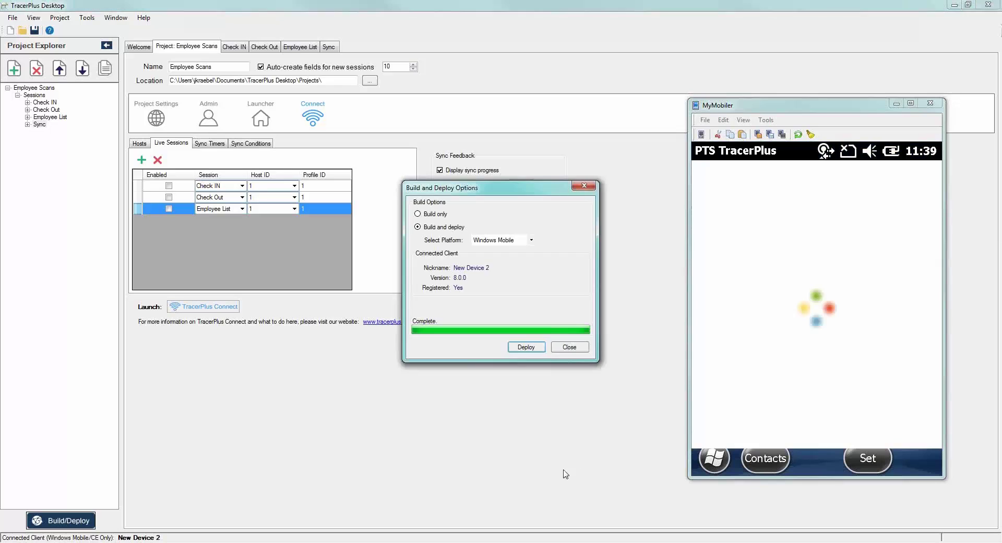
pyautogui.click(568, 348)
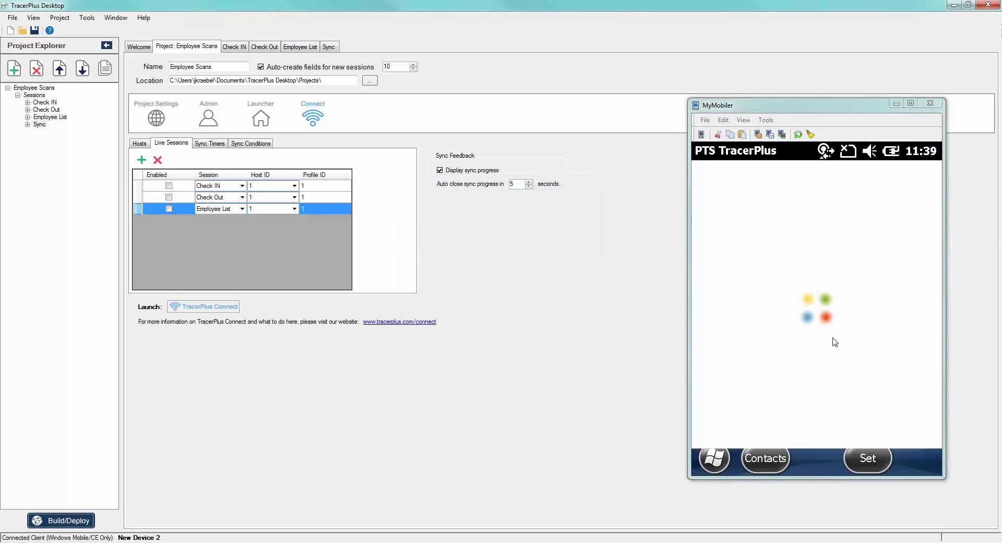
# Step: Delete all records from the Employee List session on the device, and reopen its data view to check it
pyautogui.click(784, 199)
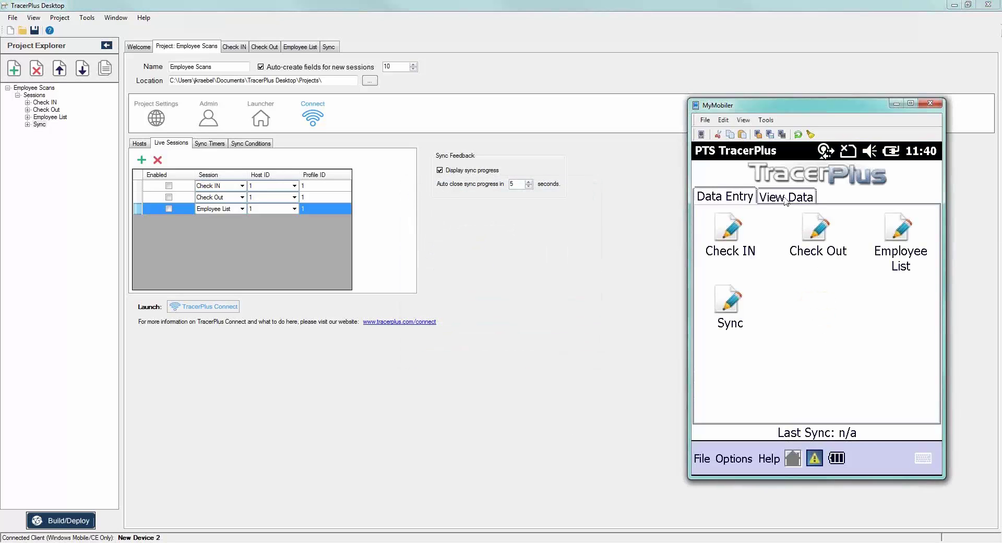
pyautogui.click(894, 238)
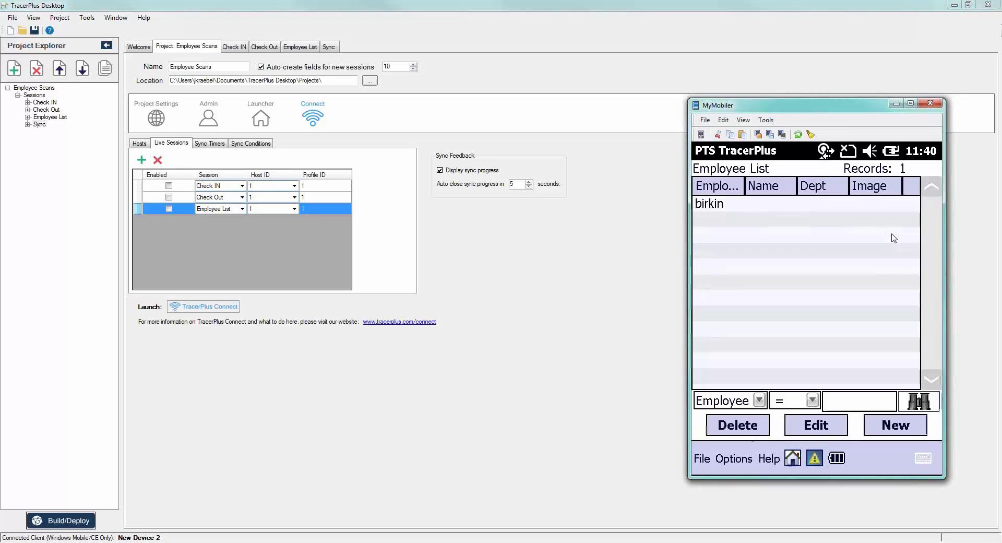
pyautogui.click(732, 459)
pyautogui.click(757, 412)
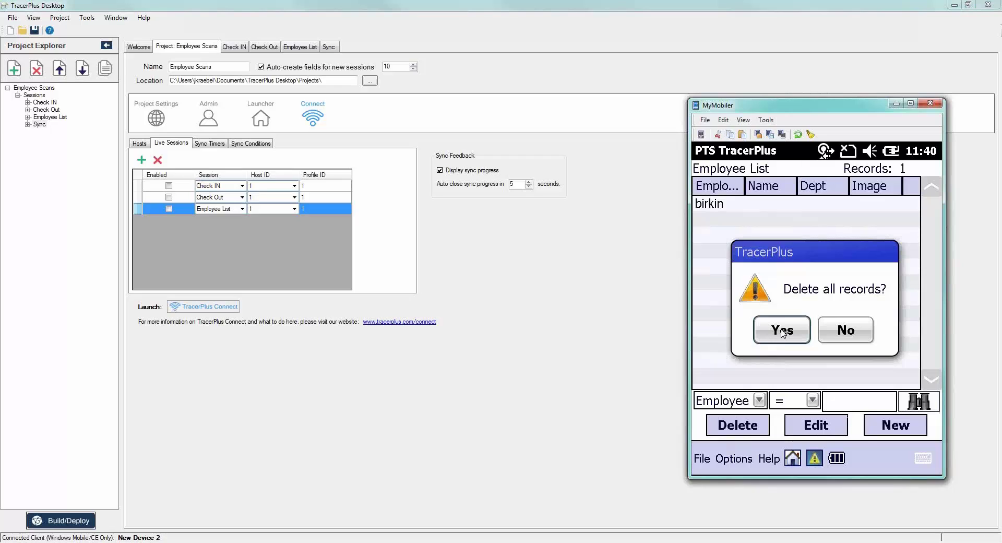
pyautogui.click(784, 333)
pyautogui.click(887, 268)
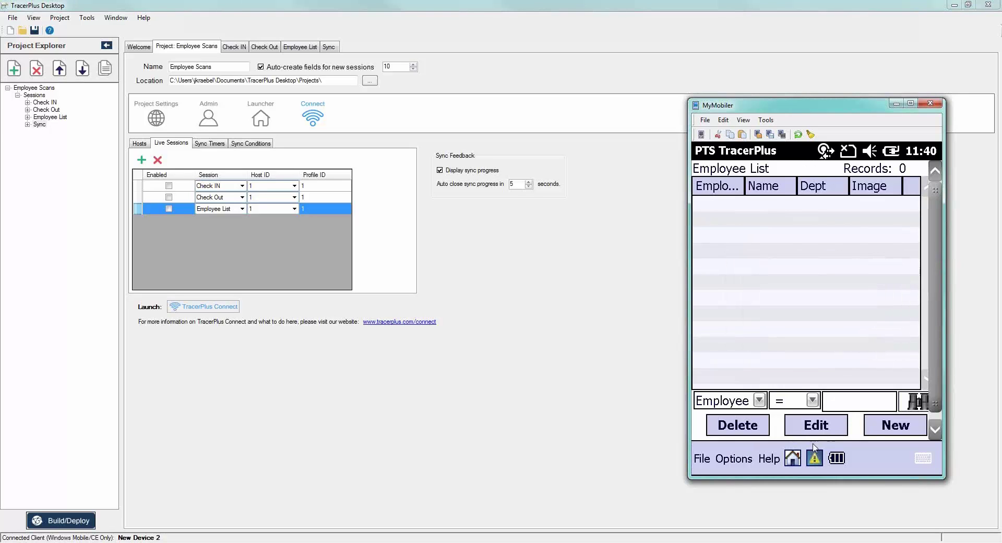
pyautogui.click(794, 459)
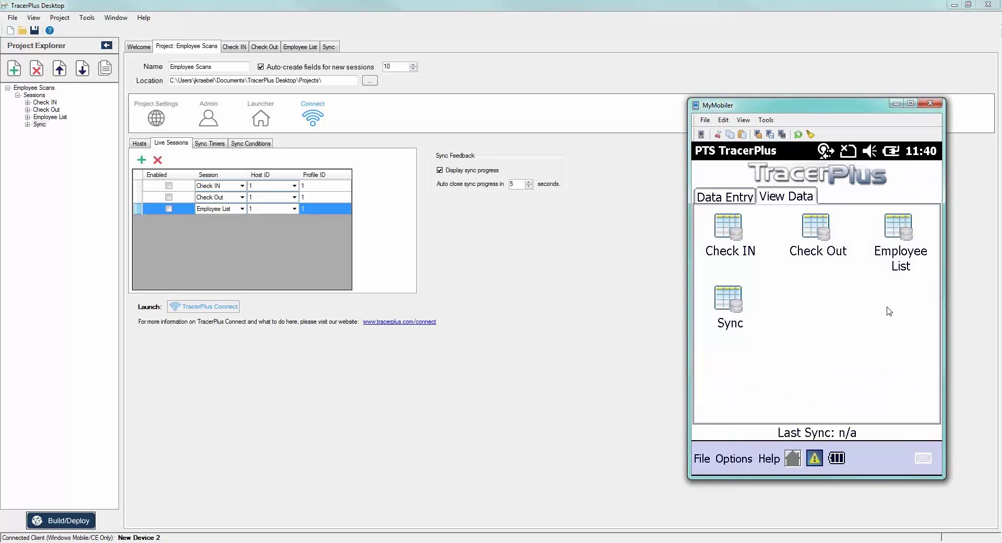
pyautogui.click(900, 234)
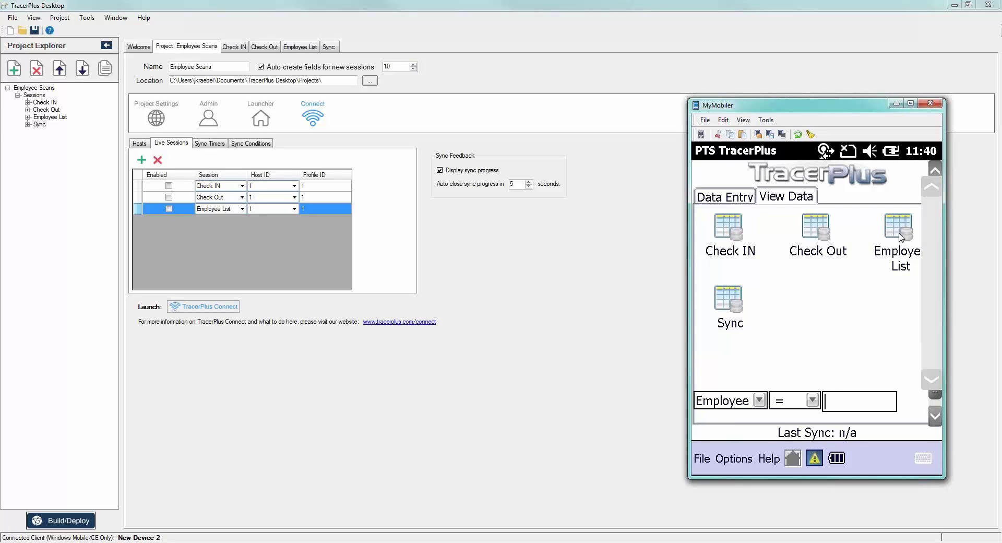
pyautogui.click(795, 459)
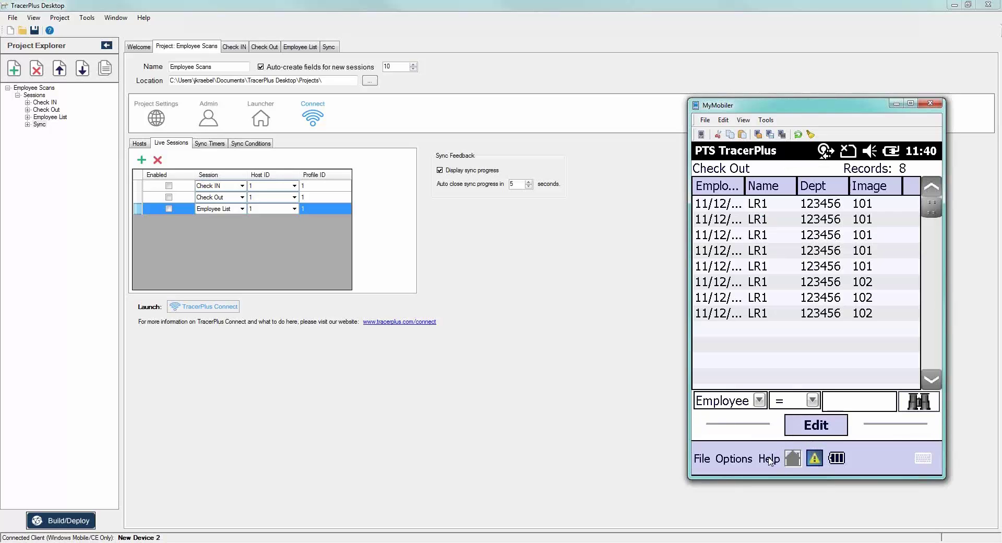
# Step: Delete all records from the Check Out session on the device and return to its home screen
pyautogui.click(730, 459)
pyautogui.click(766, 410)
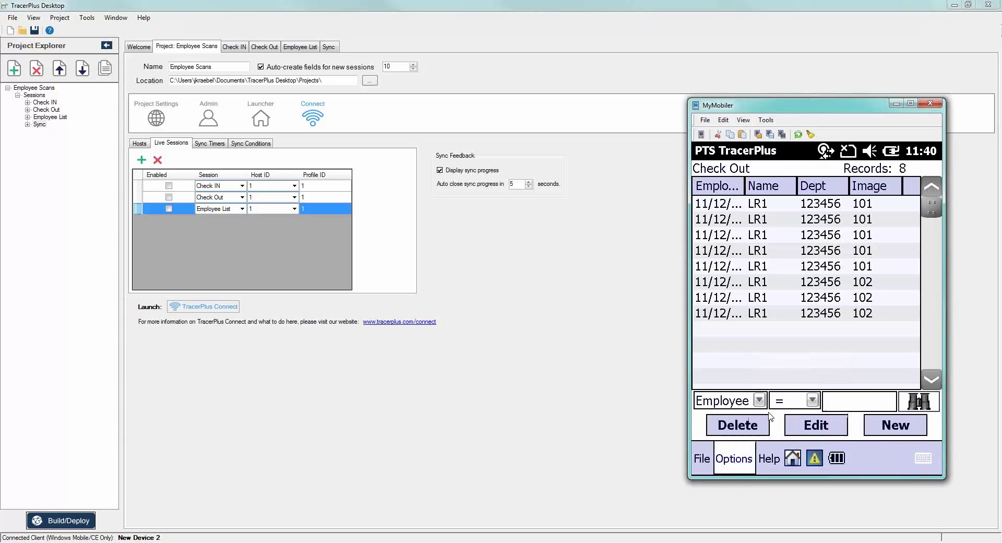
pyautogui.click(792, 458)
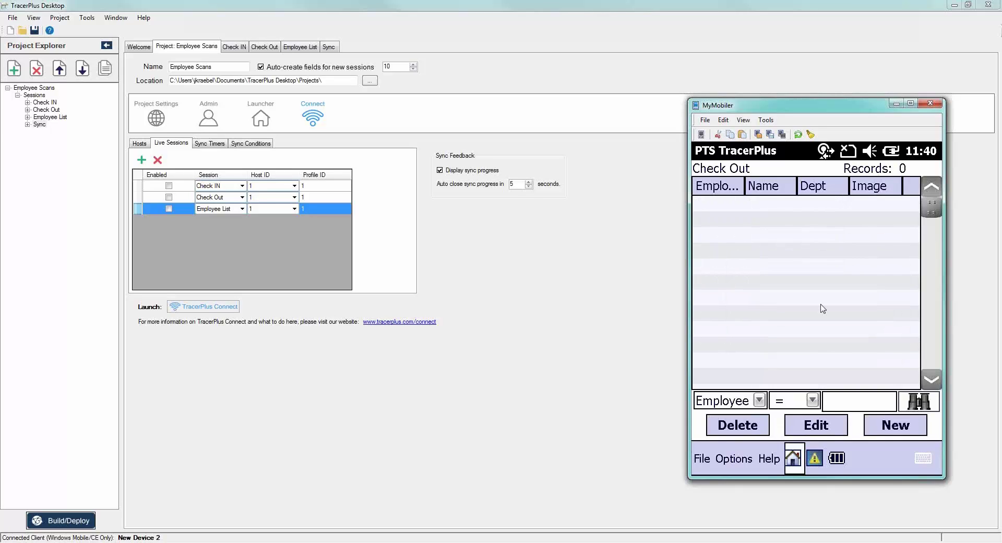
# Step: Delete all records from the Check IN session on the device and return to its home screen
pyautogui.click(743, 240)
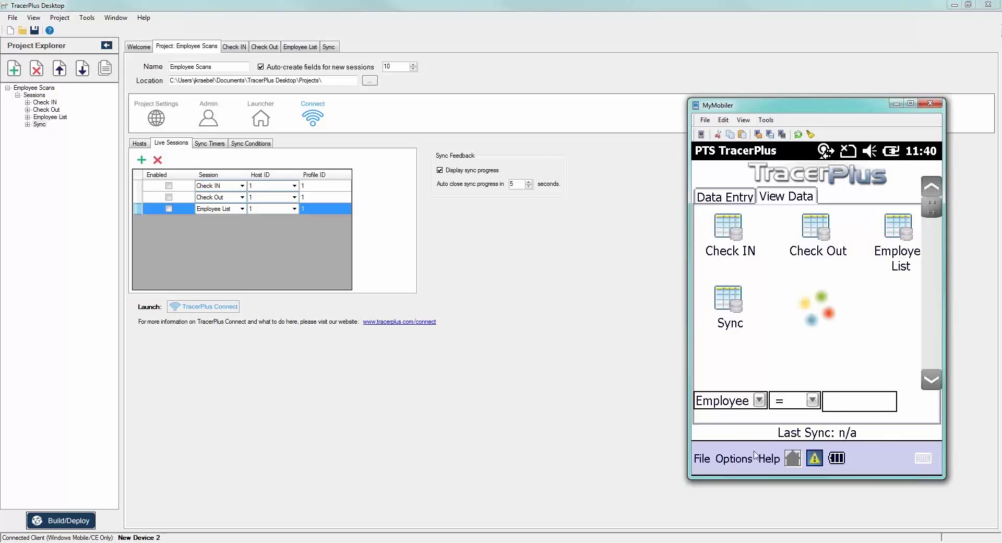
pyautogui.click(733, 458)
pyautogui.click(752, 421)
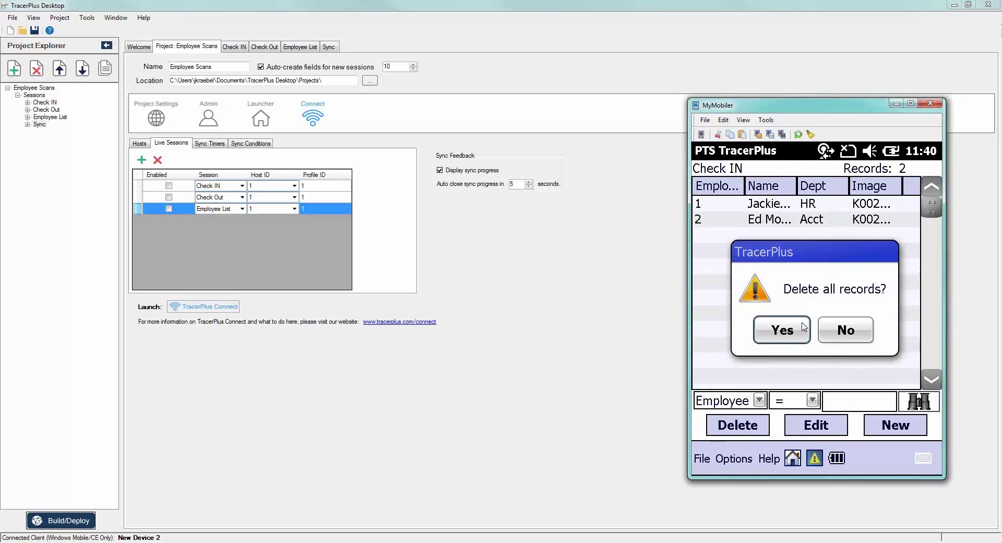
pyautogui.click(782, 328)
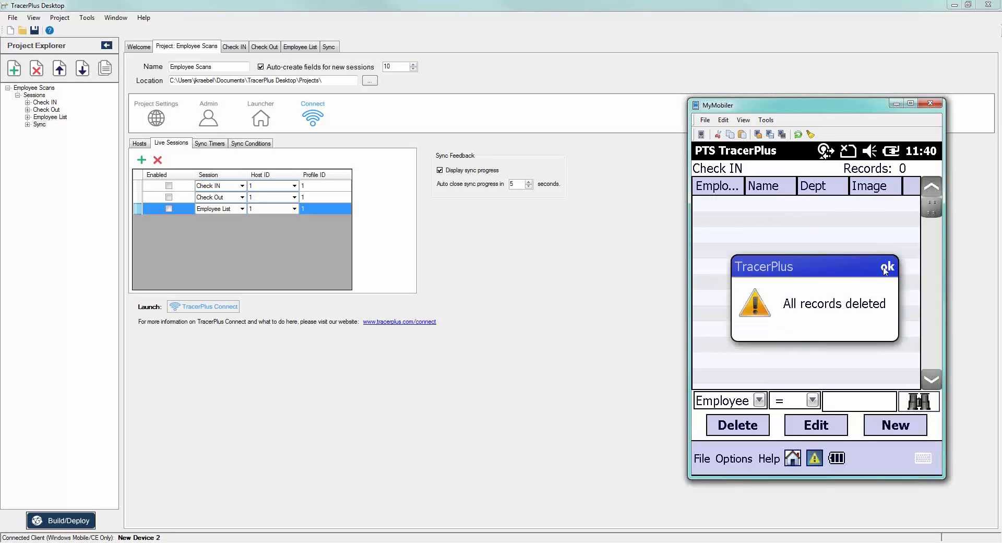
pyautogui.click(887, 267)
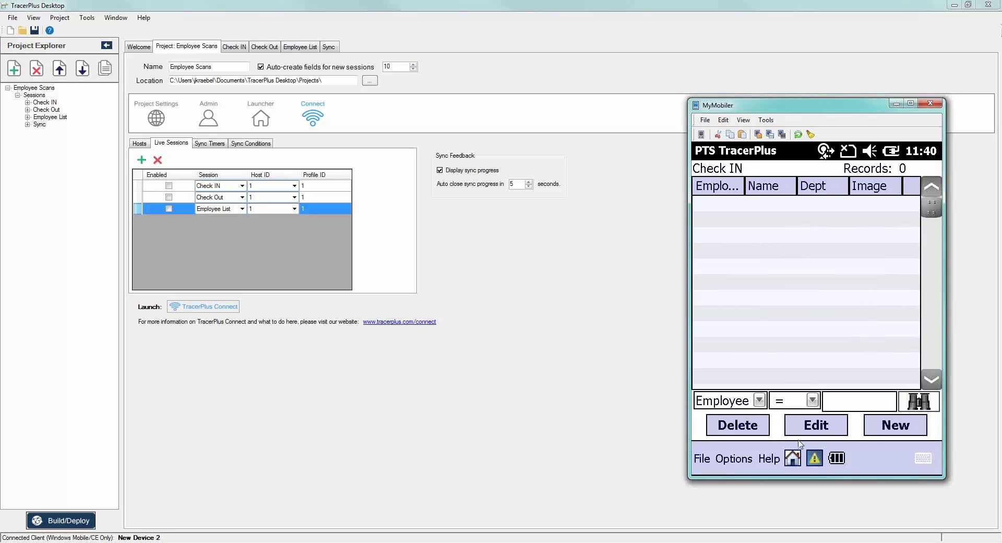
pyautogui.click(793, 458)
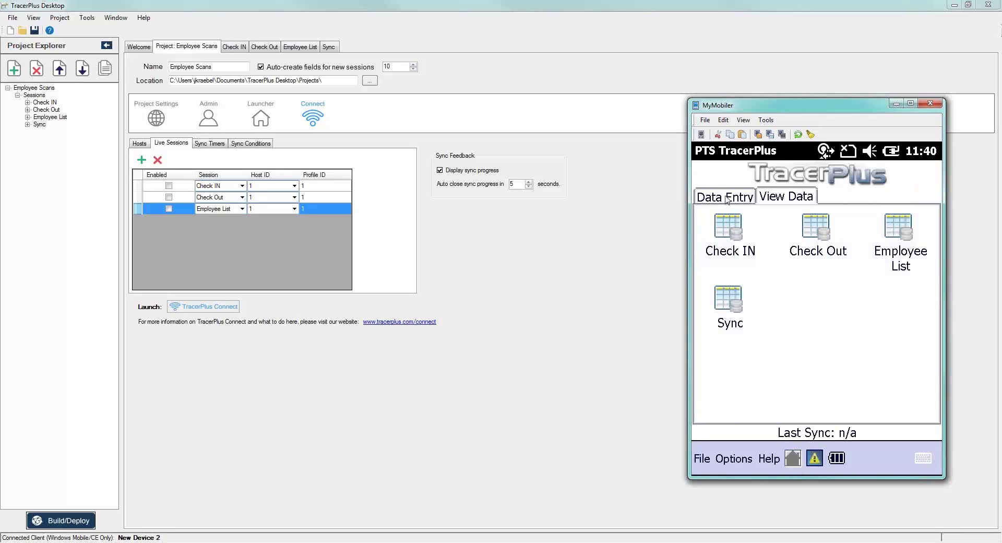
# Step: View the Employee List data entry form on the device, and leave it again
pyautogui.click(727, 199)
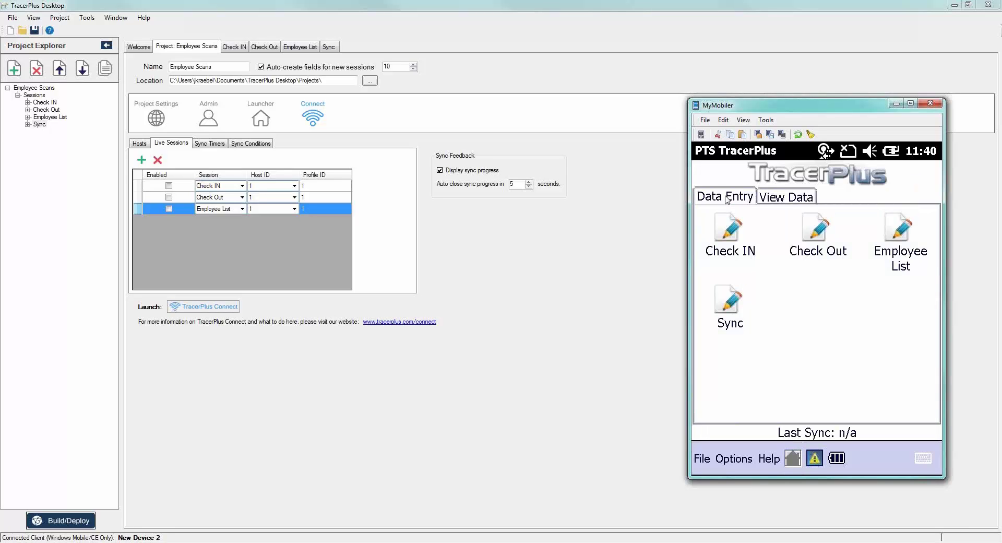
pyautogui.click(896, 230)
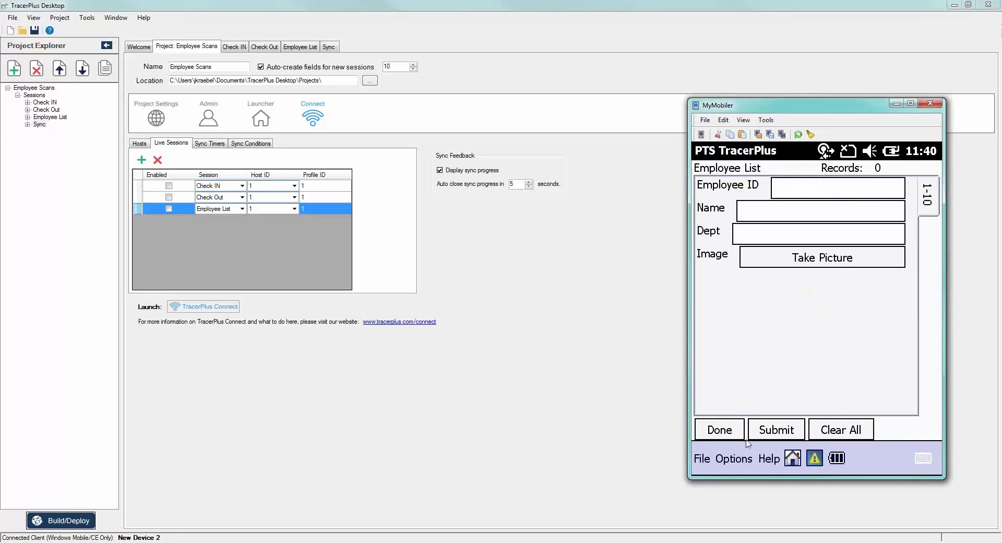
pyautogui.click(733, 429)
# Step: Open the Sync session for data entry on the device, and switch to TracerPlus Connect's Synchronize view
pyautogui.click(728, 301)
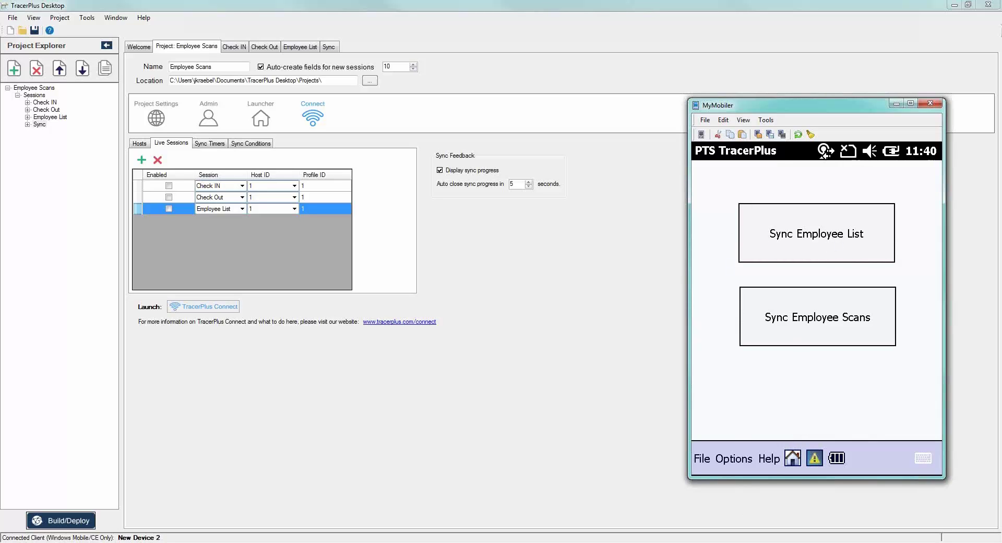
pyautogui.click(718, 542)
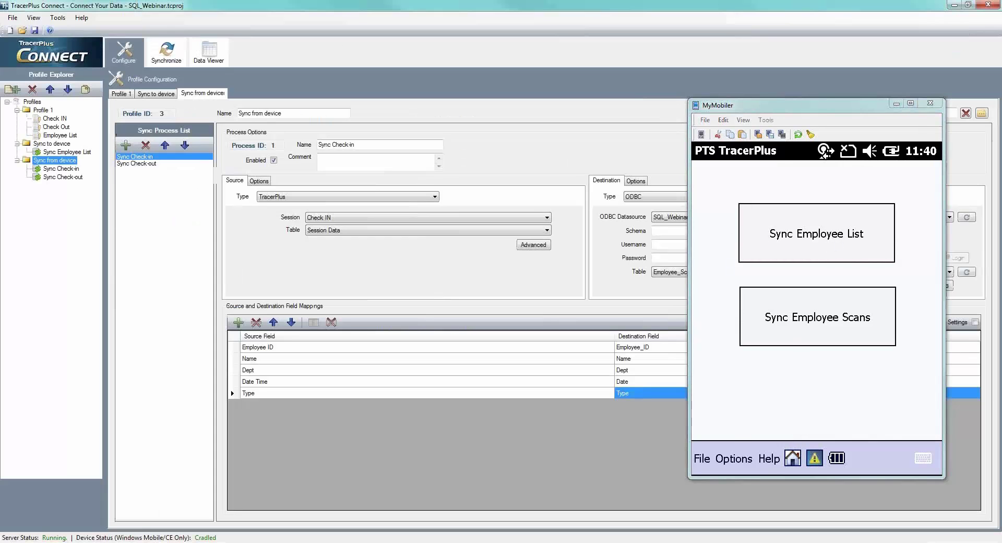
pyautogui.click(151, 59)
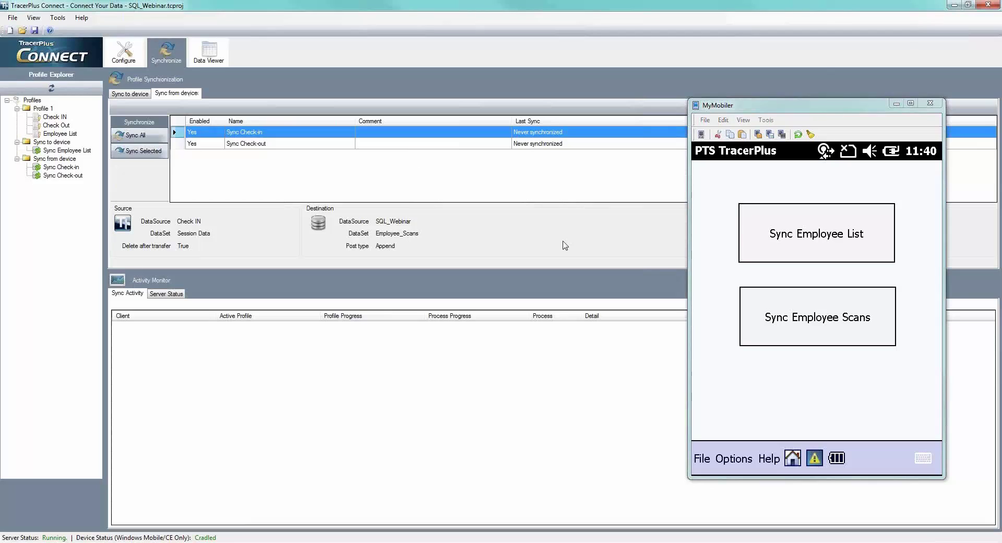
# Step: Sync the employee list to the device, and view the Employee List session's records before returning to the home screen
pyautogui.click(796, 243)
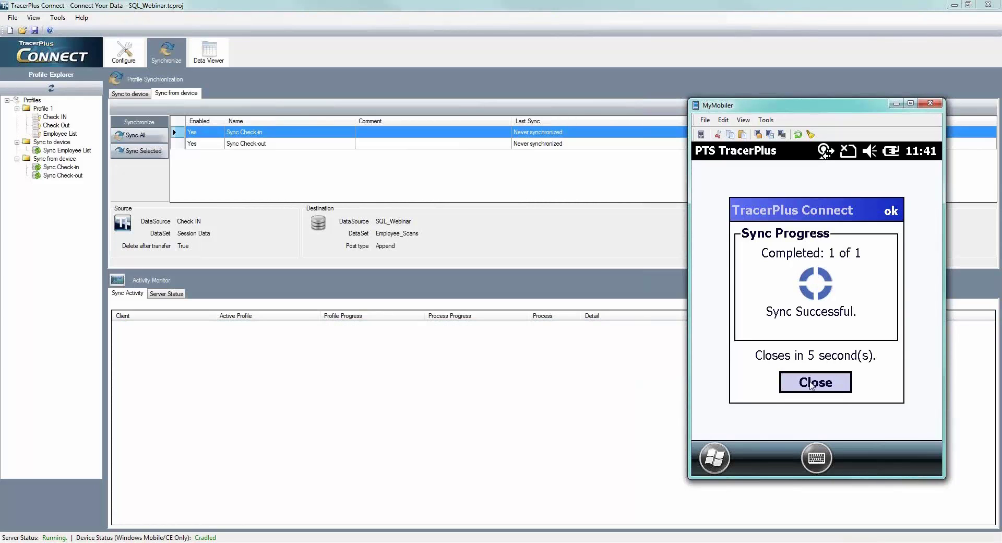
pyautogui.click(812, 385)
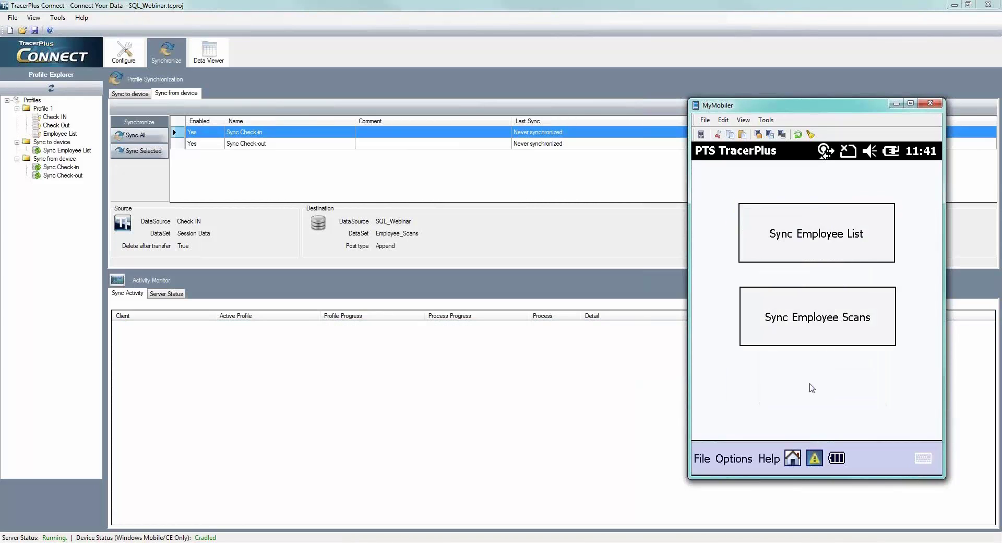
pyautogui.click(792, 458)
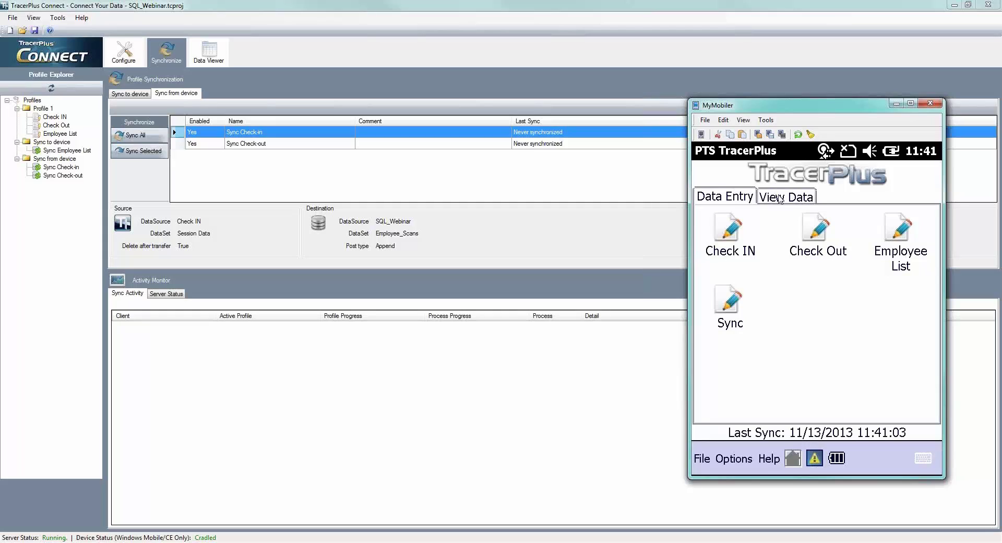
pyautogui.click(905, 242)
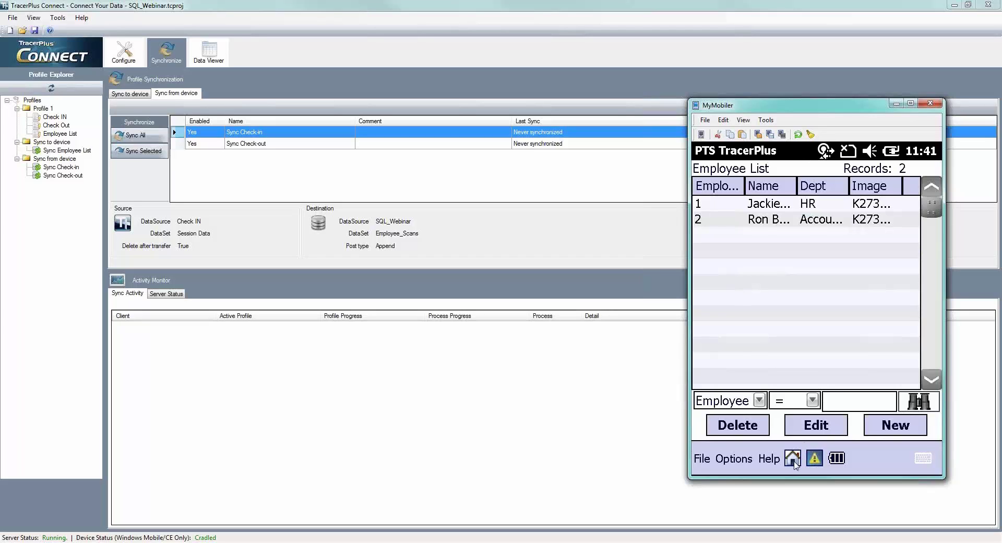
pyautogui.click(793, 459)
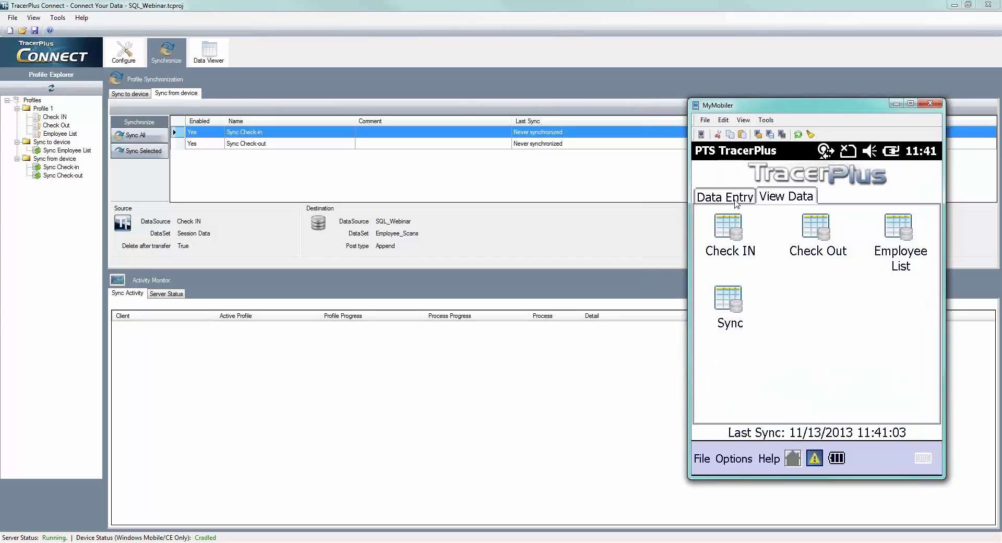
# Step: Submit Check IN records for employees 1 and 2 on the device, and finish the session
pyautogui.click(728, 228)
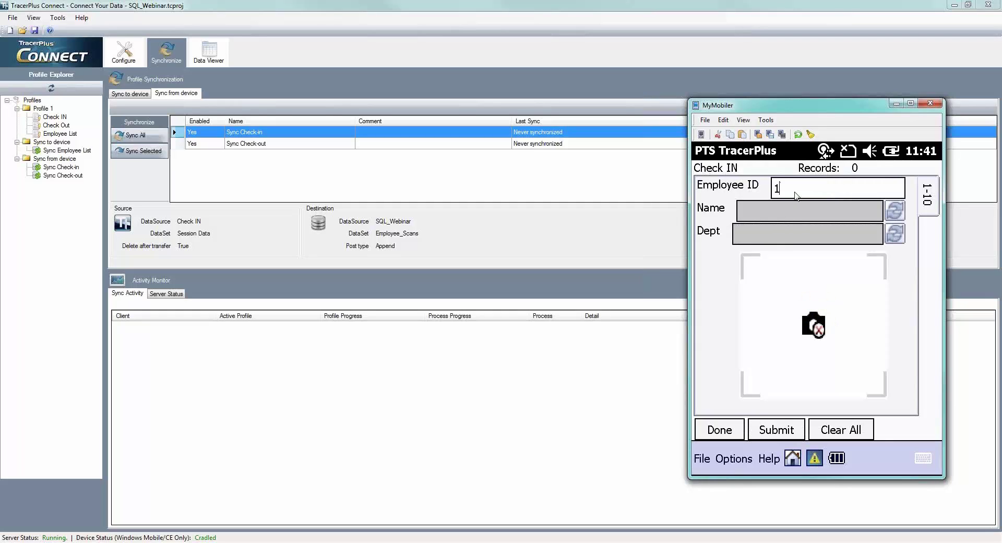
pyautogui.press('Tab')
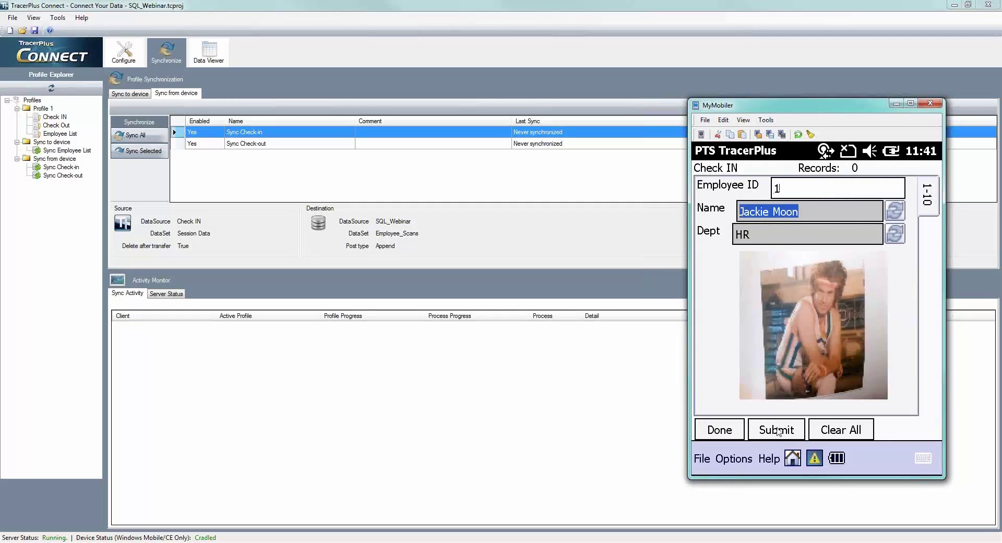
pyautogui.click(778, 432)
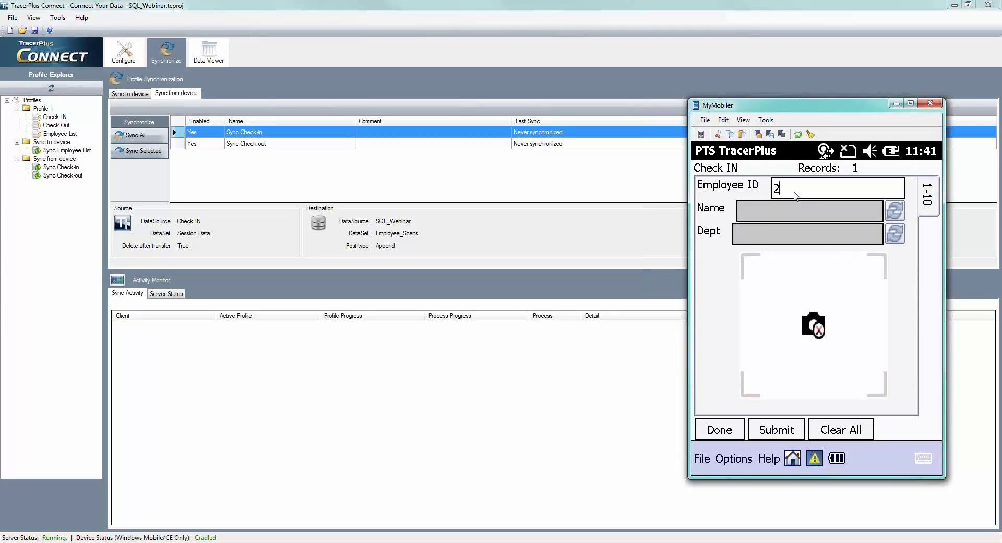
pyautogui.write('2')
pyautogui.press('Tab')
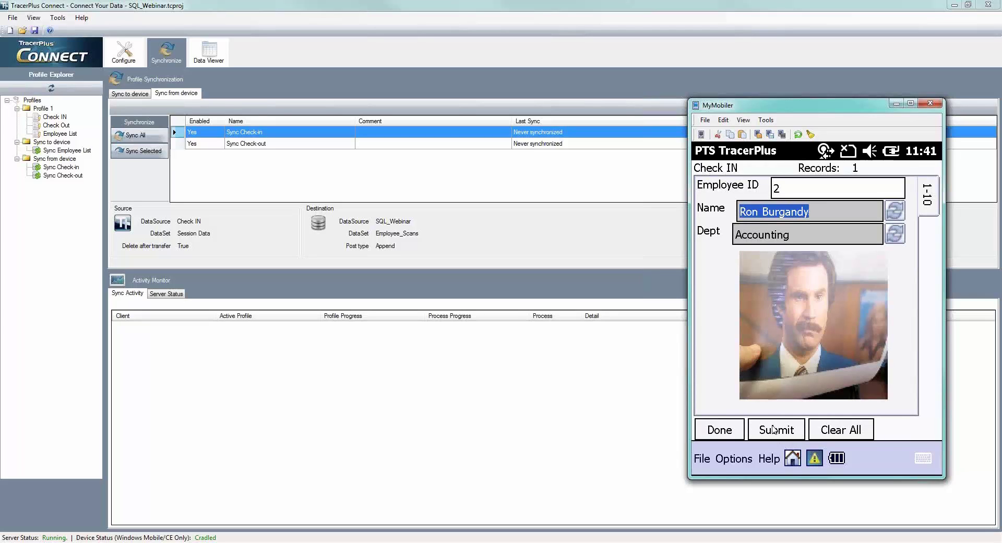
pyautogui.click(775, 430)
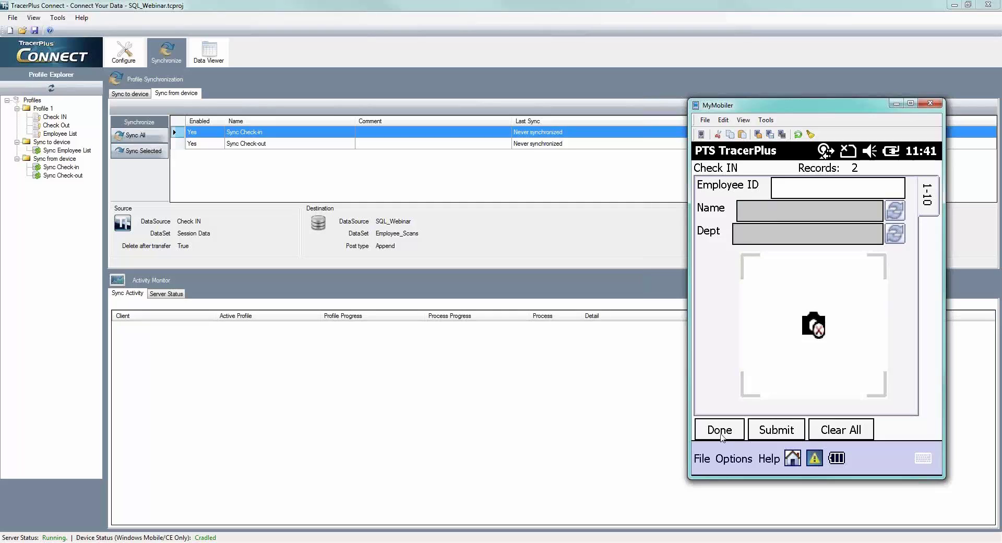
pyautogui.click(719, 427)
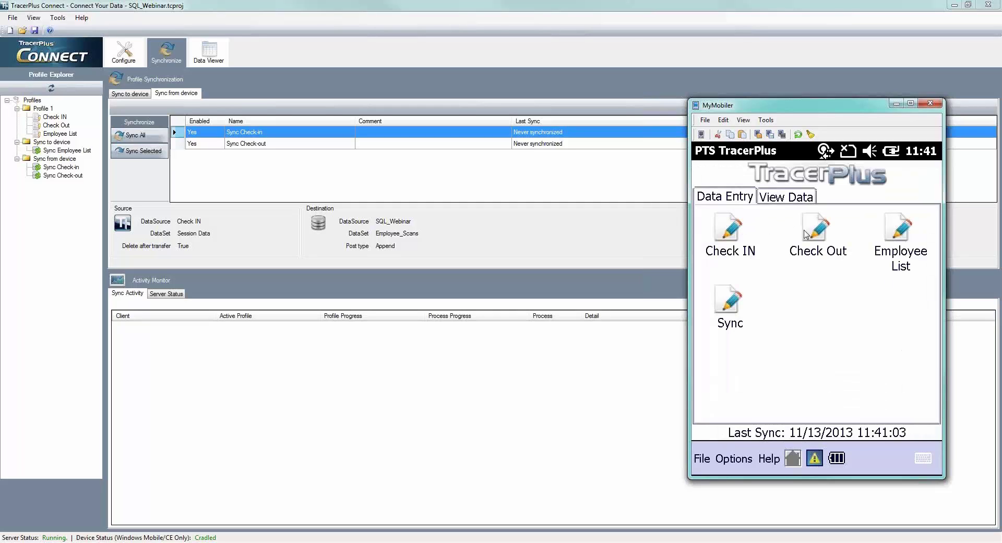
# Step: Submit Check Out records for employees 1 and 2 on the device, and finish the session
pyautogui.click(805, 234)
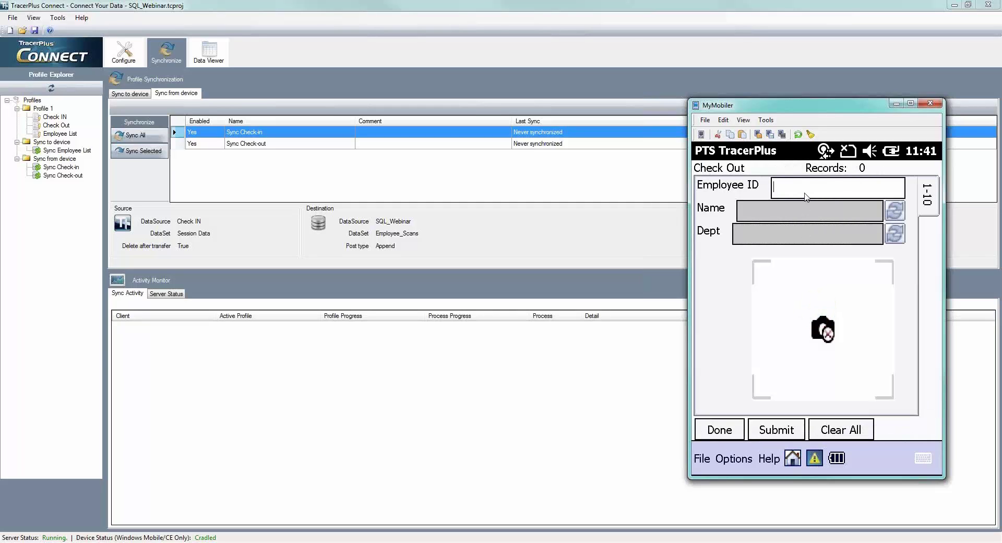
pyautogui.write('1')
pyautogui.press('Tab')
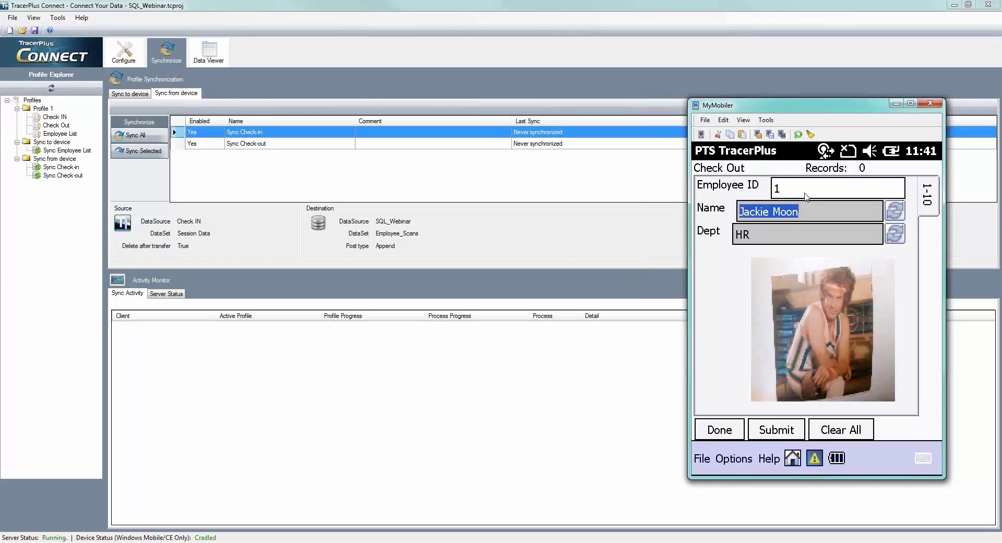
pyautogui.click(791, 433)
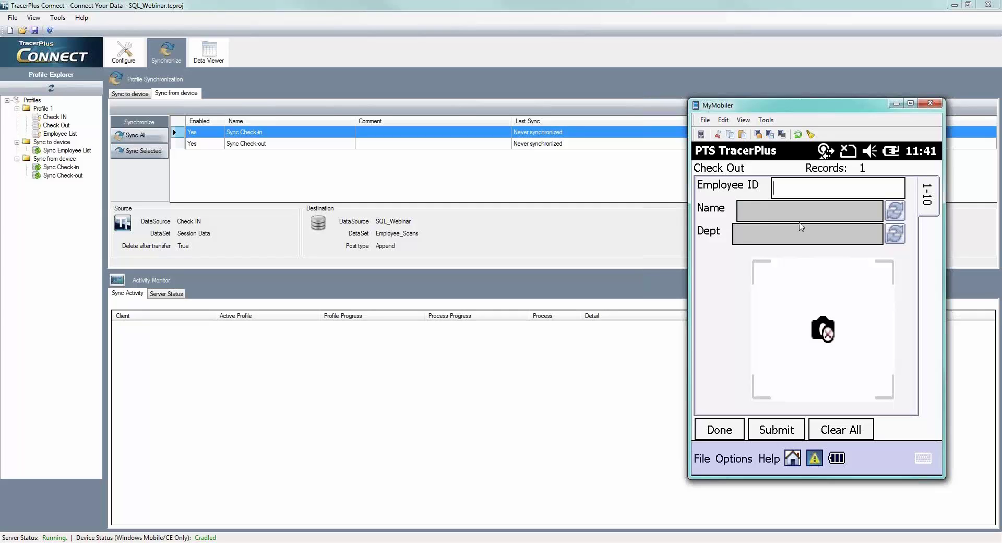
pyautogui.press('Tab')
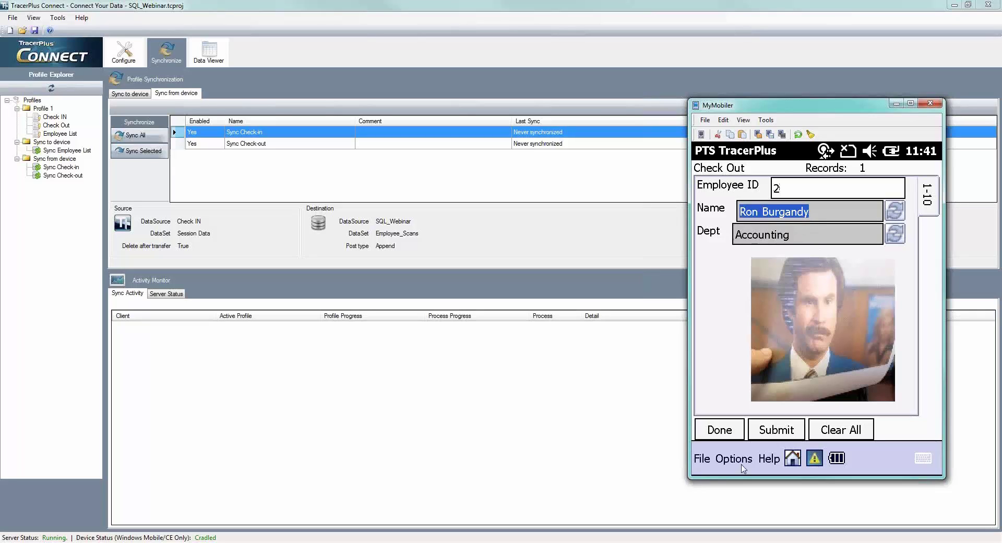
pyautogui.click(775, 435)
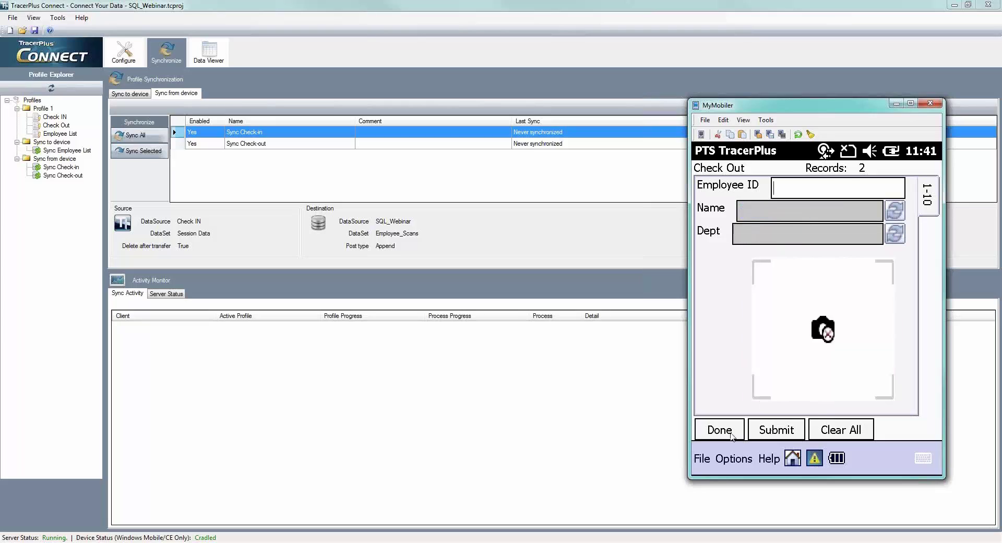
pyautogui.click(731, 435)
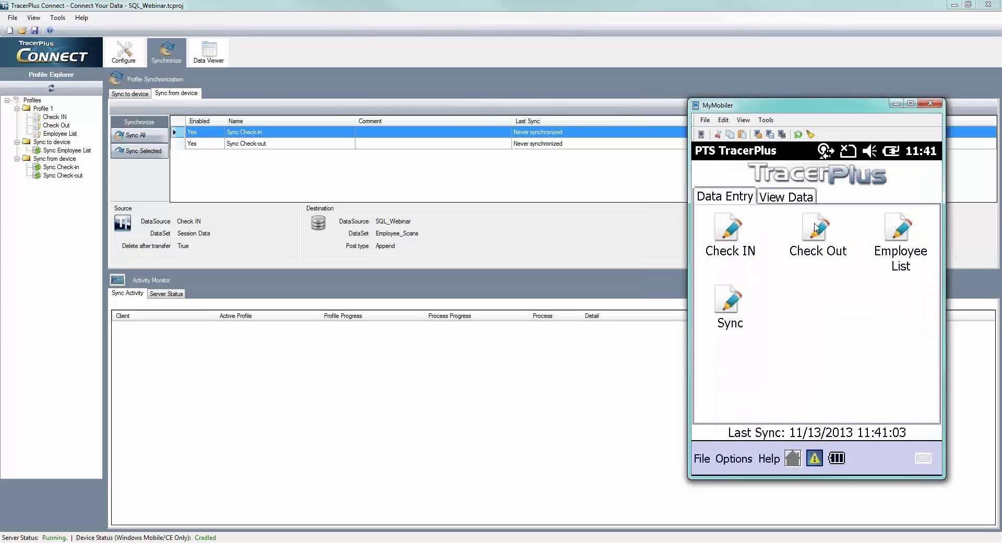
# Step: Sync the employee scans from the device, and refresh the Employee_Scans source data in TracerPlus Connect's Data Viewer
pyautogui.click(721, 308)
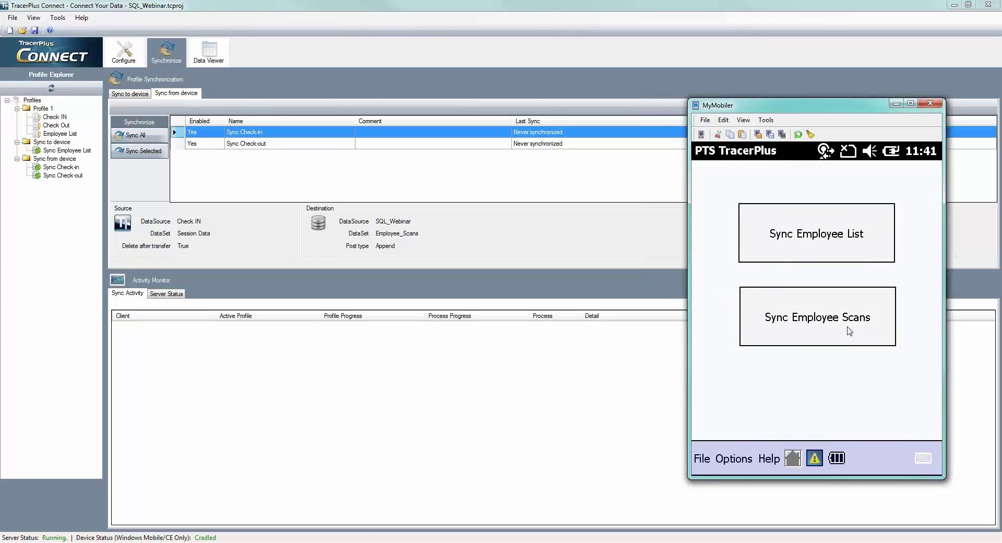
pyautogui.click(817, 330)
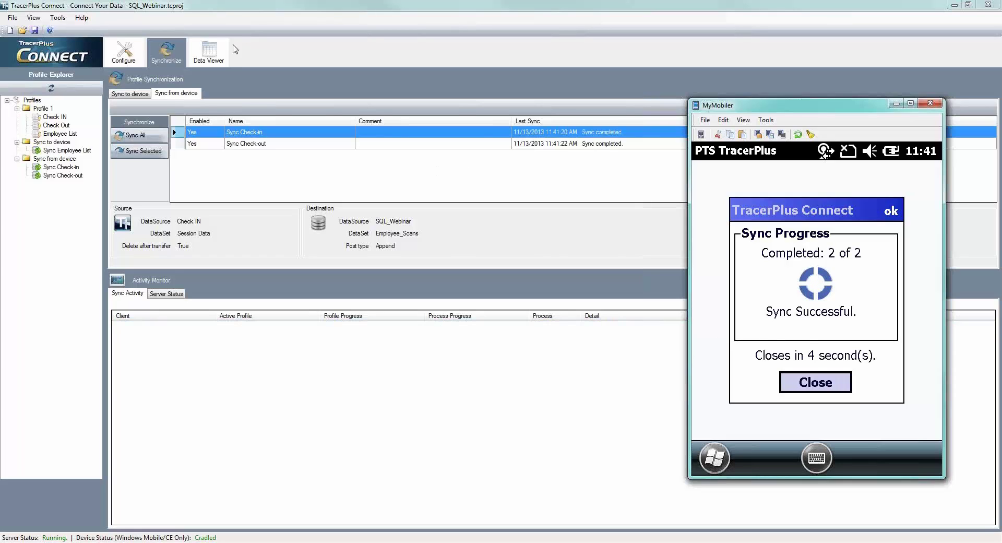
pyautogui.click(214, 55)
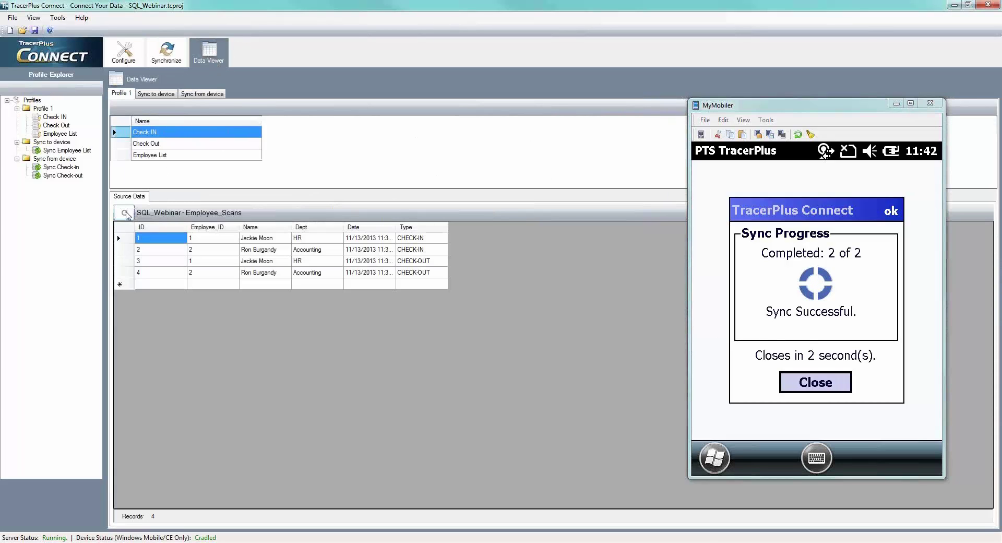
pyautogui.click(125, 213)
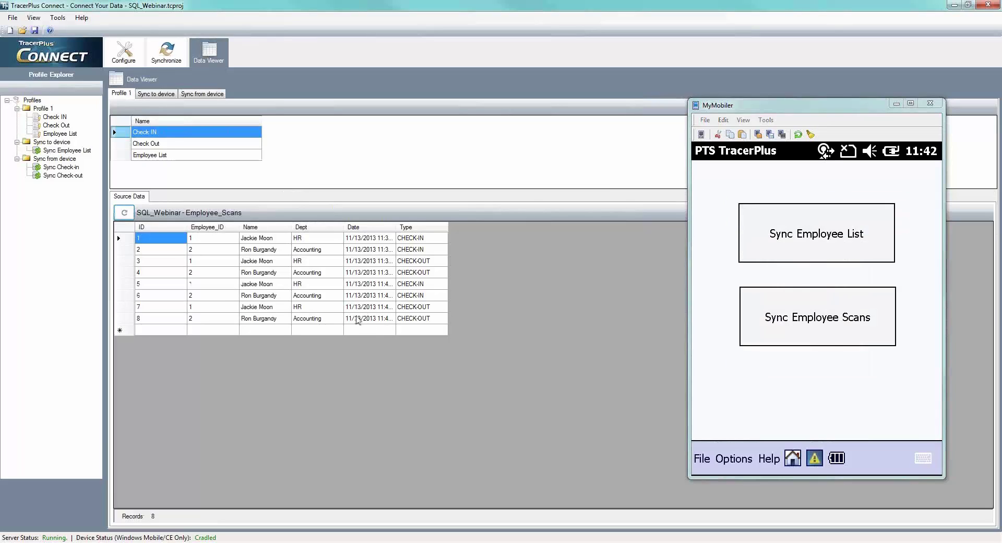